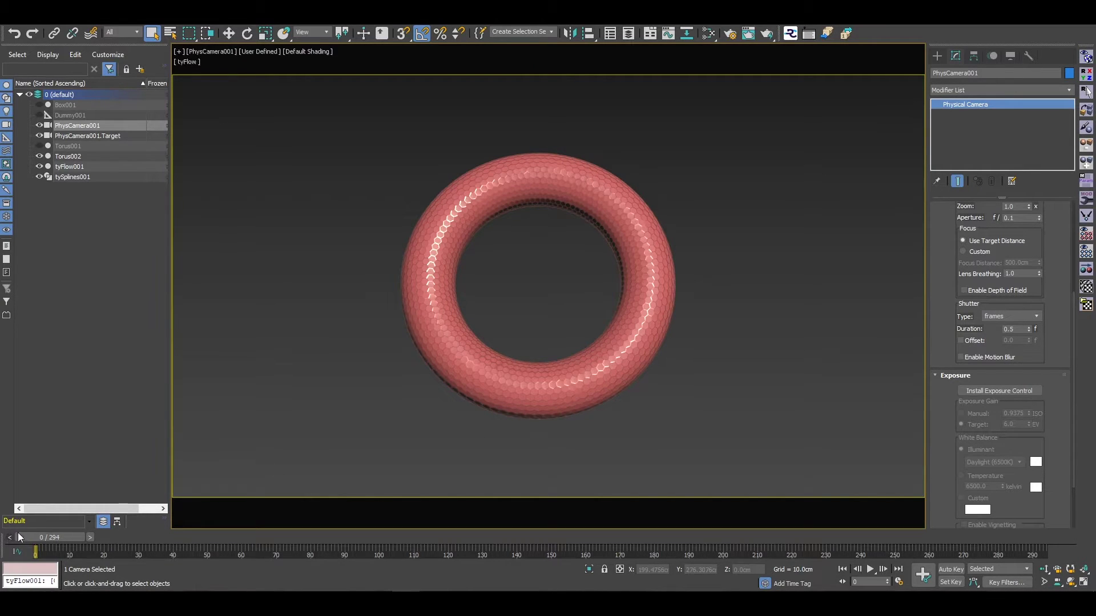
# Scrub through the finished torus animation on the timeline and return to the first frame
pyautogui.moveTo(51, 535); pyautogui.dragTo(996, 540)
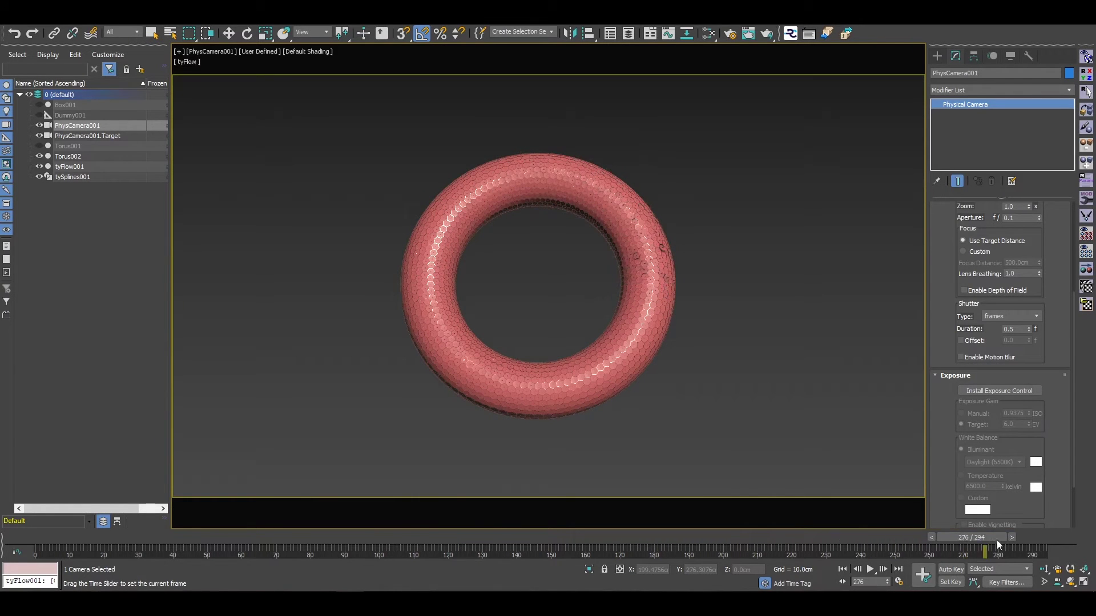
pyautogui.moveTo(766, 564); pyautogui.dragTo(416, 557)
pyautogui.press('Home')
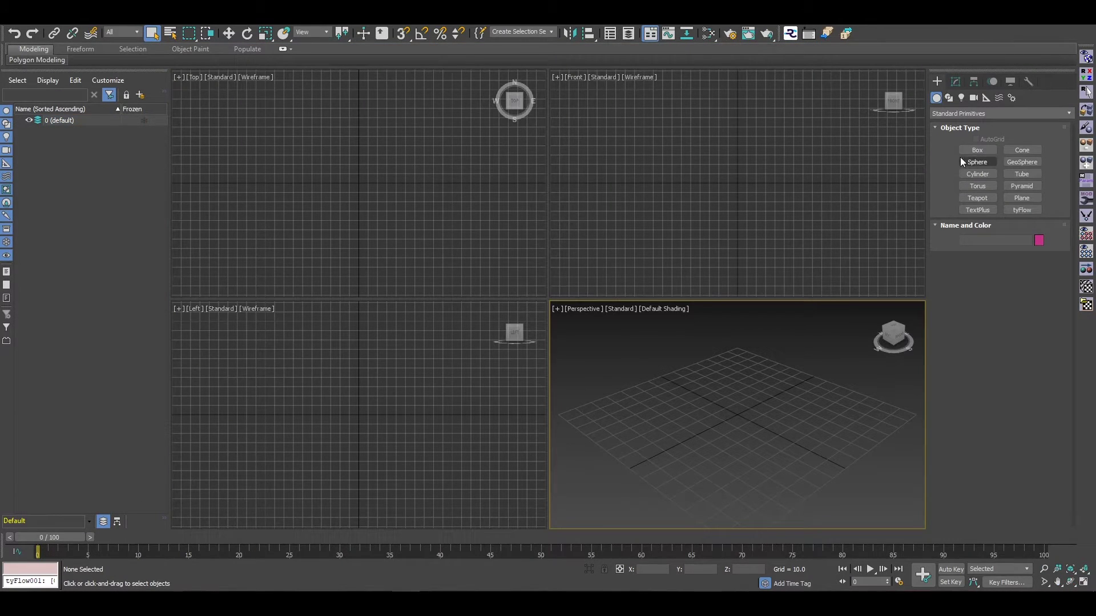
# Create a torus in the Top view with Radius 1 about 78 and Radius 2 about 34
pyautogui.click(978, 186)
pyautogui.moveTo(333, 171); pyautogui.dragTo(399, 195)
pyautogui.click(364, 197)
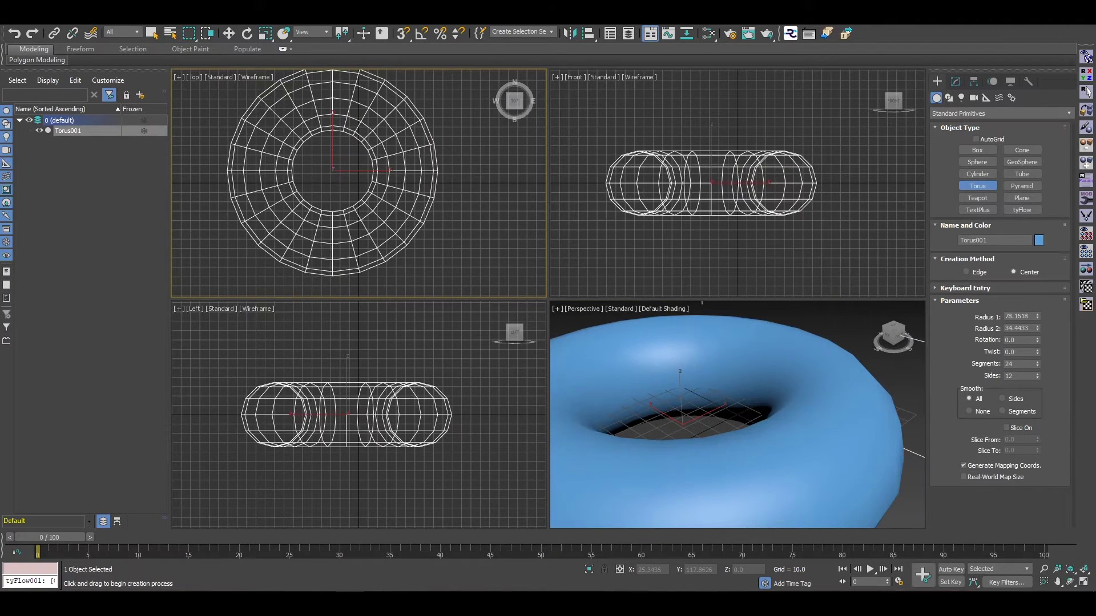
# Centre the torus at the world origin by setting its absolute X and Y position to 0
pyautogui.rightClick(228, 33)
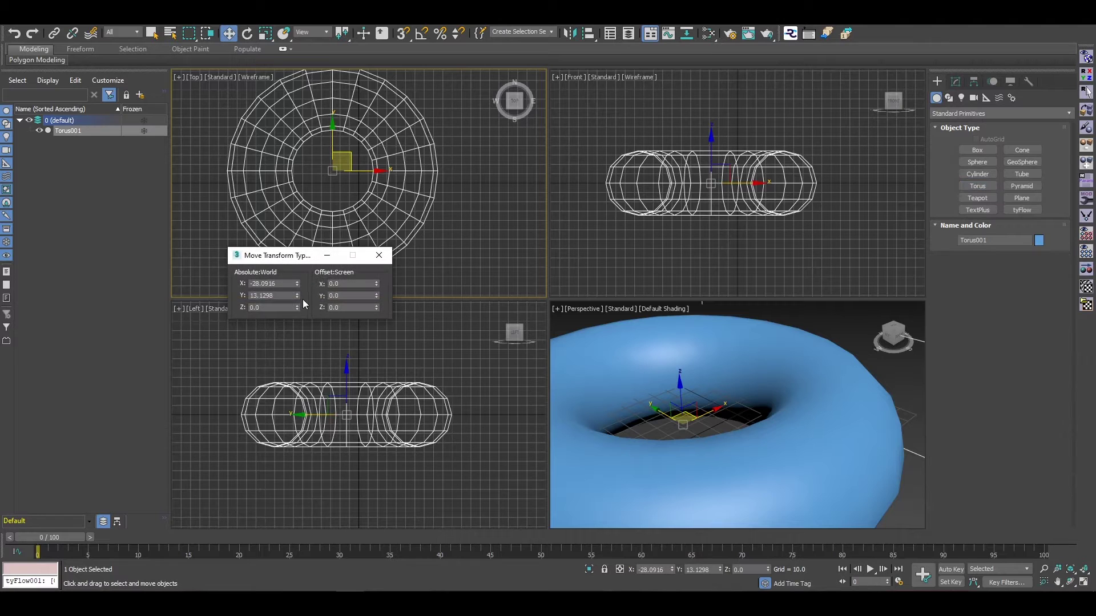
pyautogui.rightClick(297, 295)
pyautogui.rightClick(297, 284)
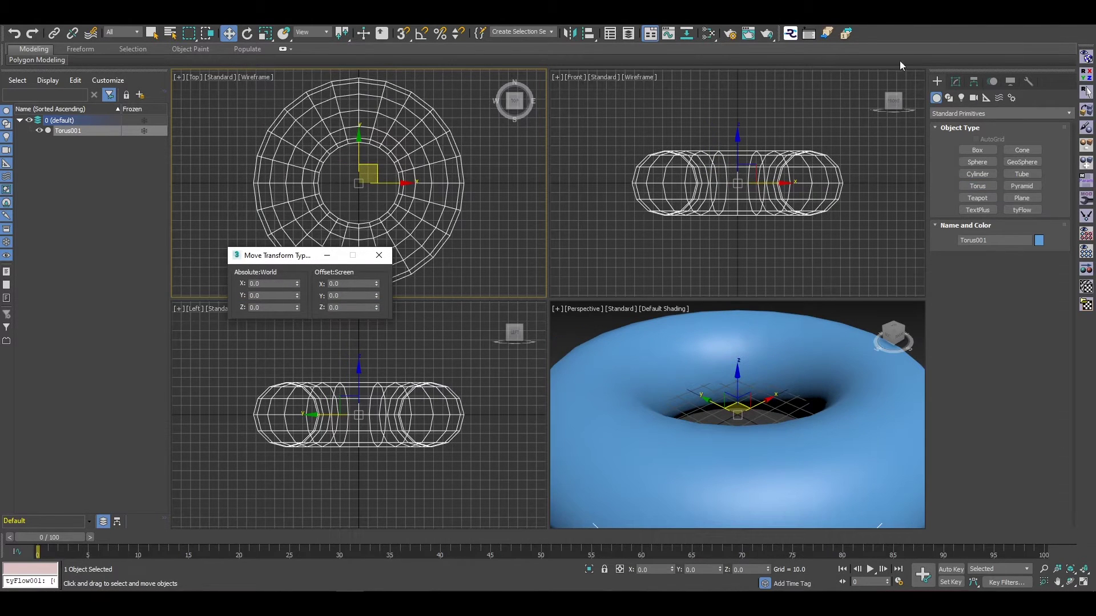
# Set the torus to 120 segments and 60 sides, and dismiss the move transform dialog
pyautogui.click(956, 82)
pyautogui.doubleClick(1020, 296)
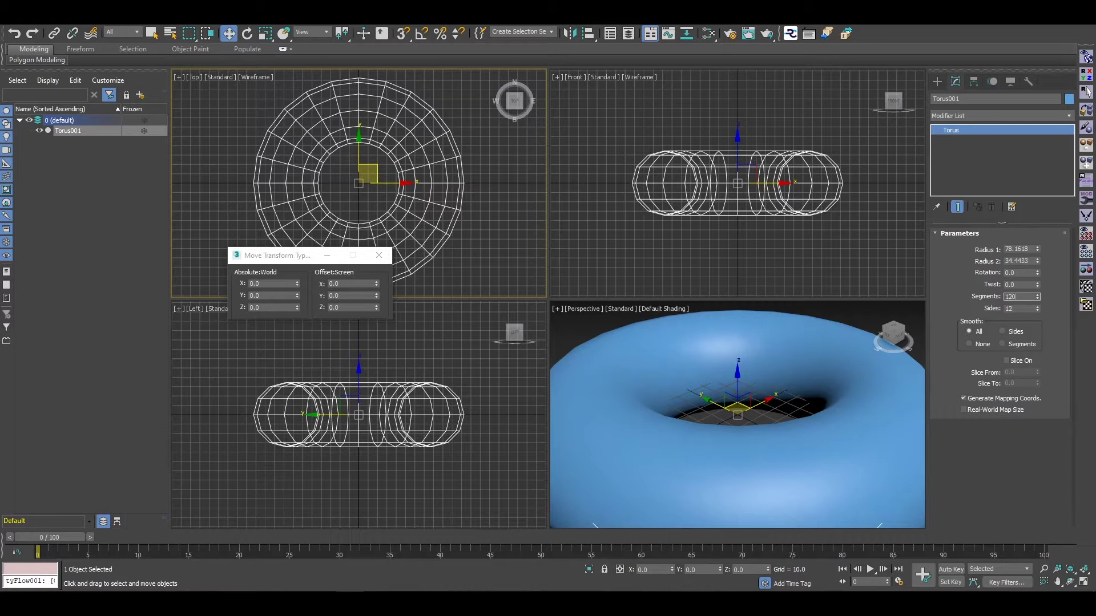
pyautogui.write('120')
pyautogui.press('Tab')
pyautogui.press('Return')
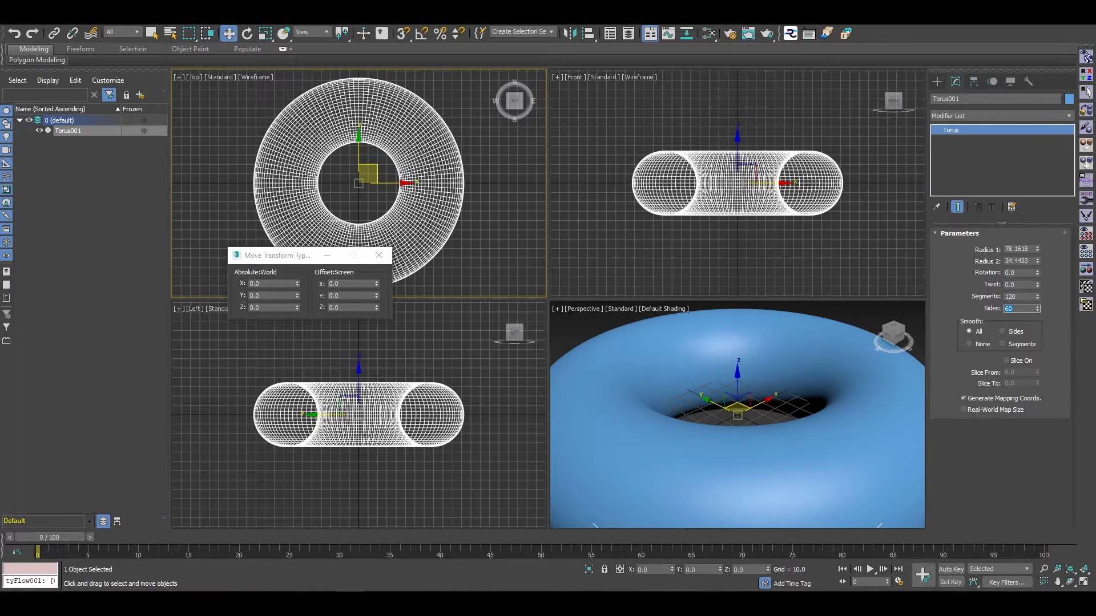
pyautogui.click(378, 255)
# Set the torus's Radius 2 to 25 and its Radius 1 to 80
pyautogui.rightClick(505, 259)
pyautogui.click(486, 274)
pyautogui.hotkey('alt', 'w')
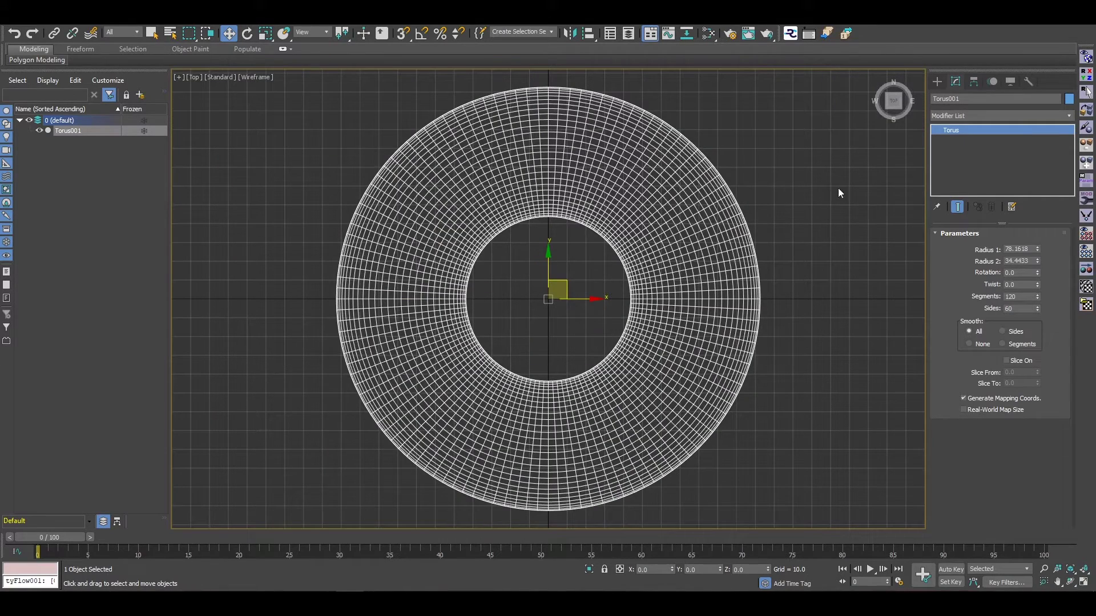
pyautogui.moveTo(1037, 261); pyautogui.dragTo(1045, 276)
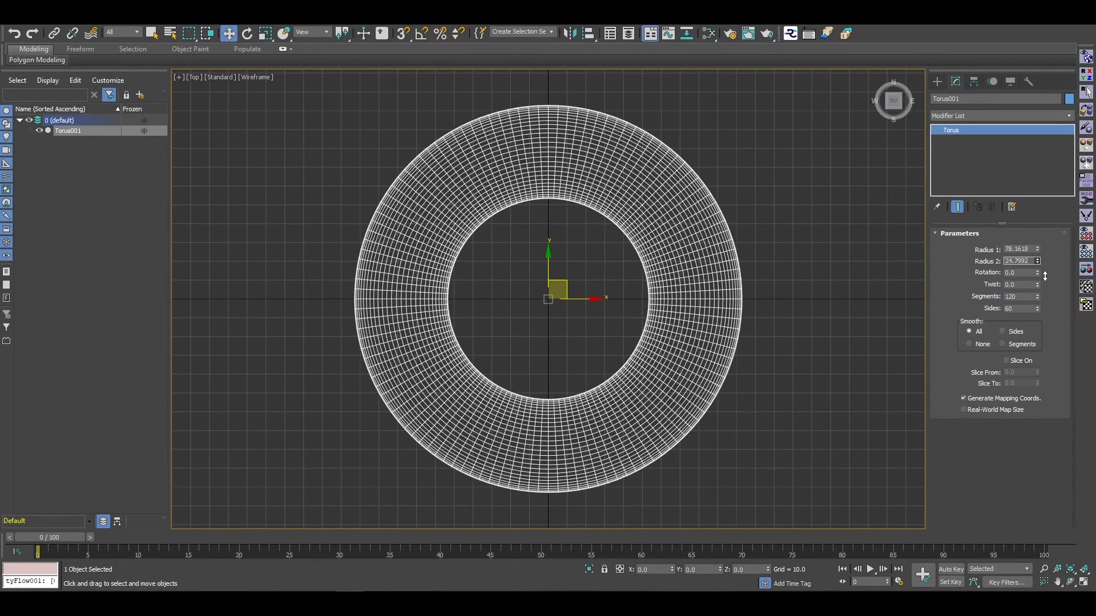
pyautogui.doubleClick(1034, 261)
pyautogui.write('25')
pyautogui.doubleClick(1032, 249)
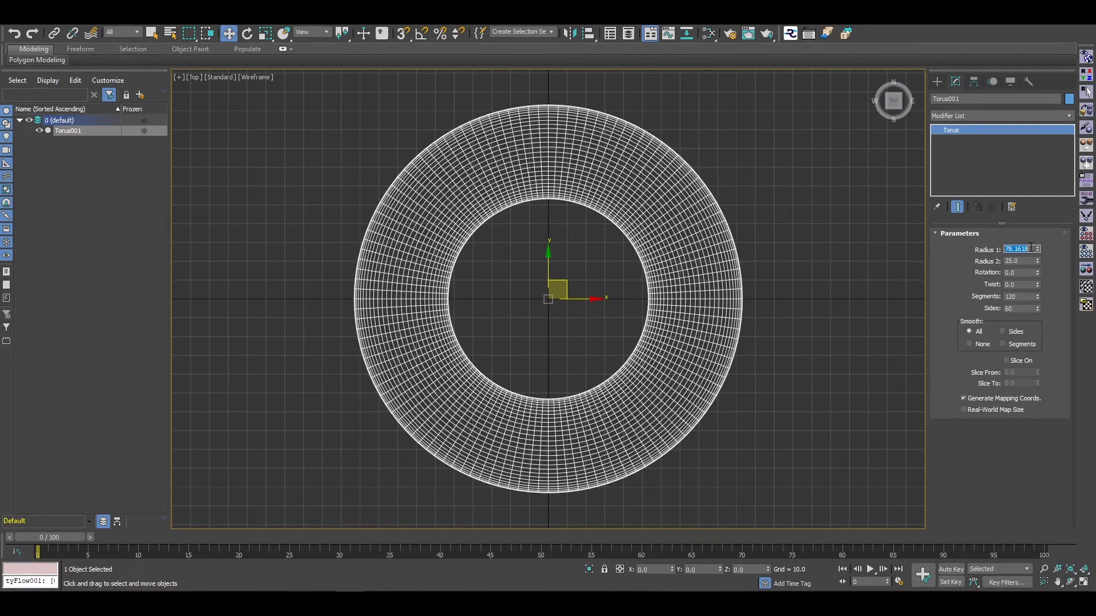
pyautogui.write('85')
pyautogui.press('Return')
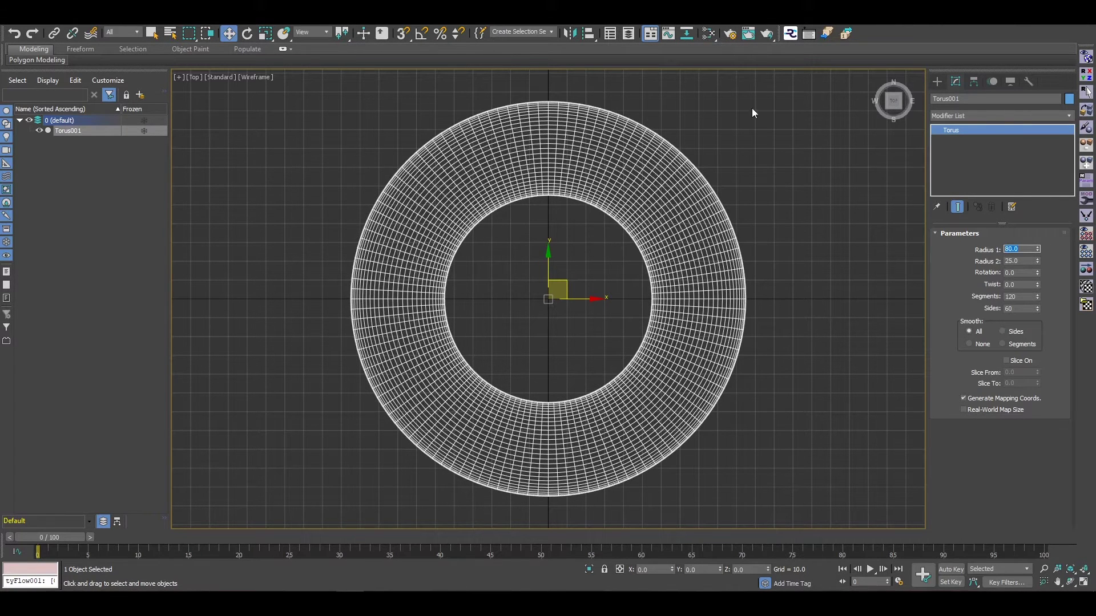
# Add an Edit Poly modifier on top of the torus
pyautogui.click(977, 115)
pyautogui.click(971, 118)
pyautogui.press('e')
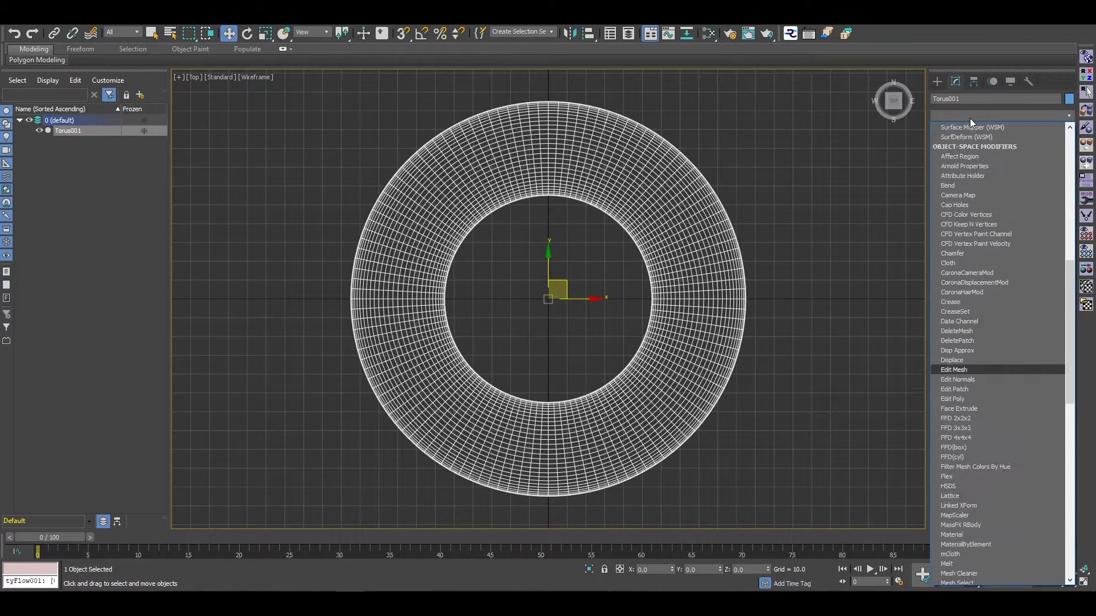
pyautogui.click(973, 156)
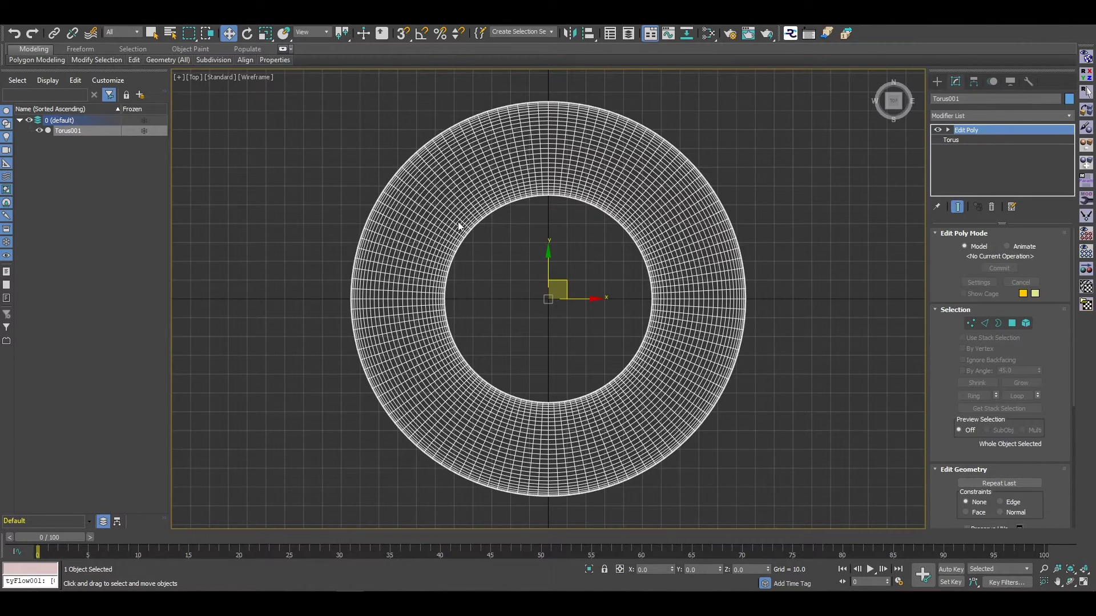
# Use Generate Topology at edge level, with one edge selected, to turn the torus mesh into a hexagonal honeycomb pattern
pyautogui.doubleClick(54, 48)
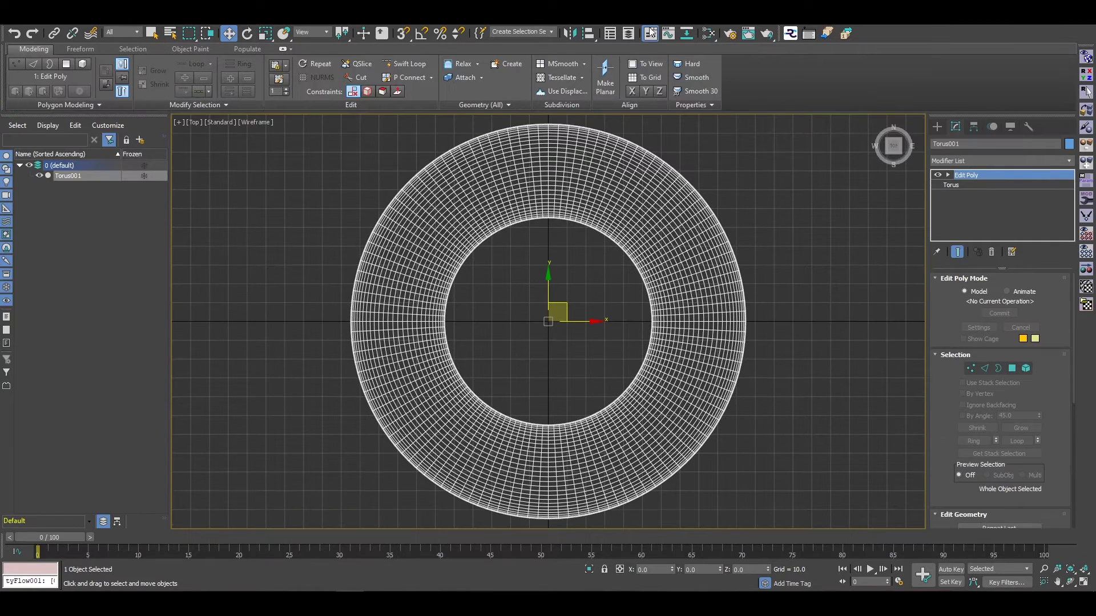
pyautogui.click(85, 105)
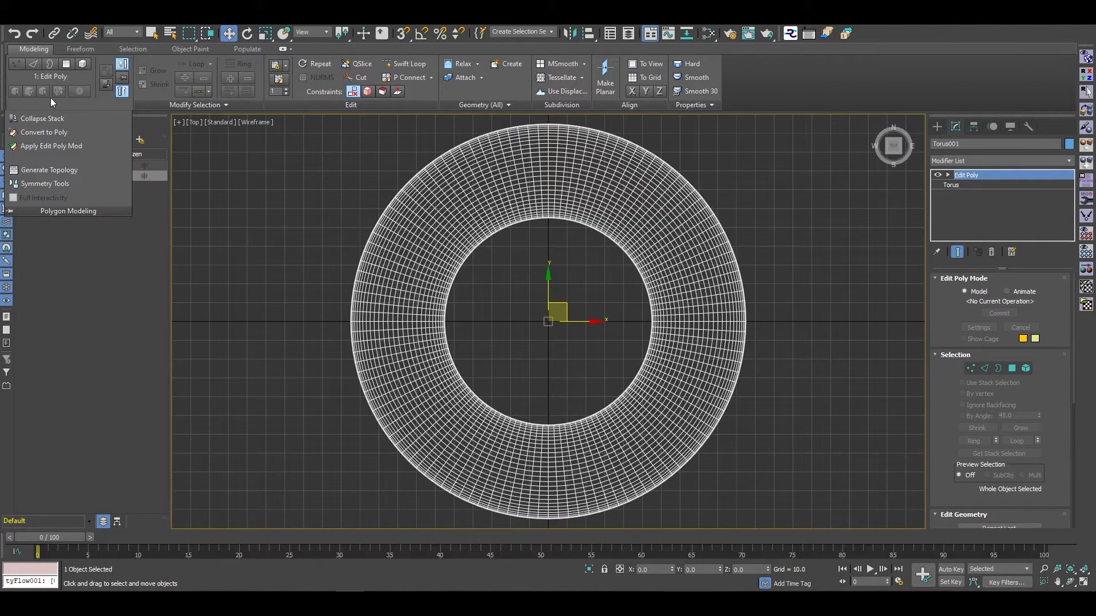
pyautogui.click(48, 170)
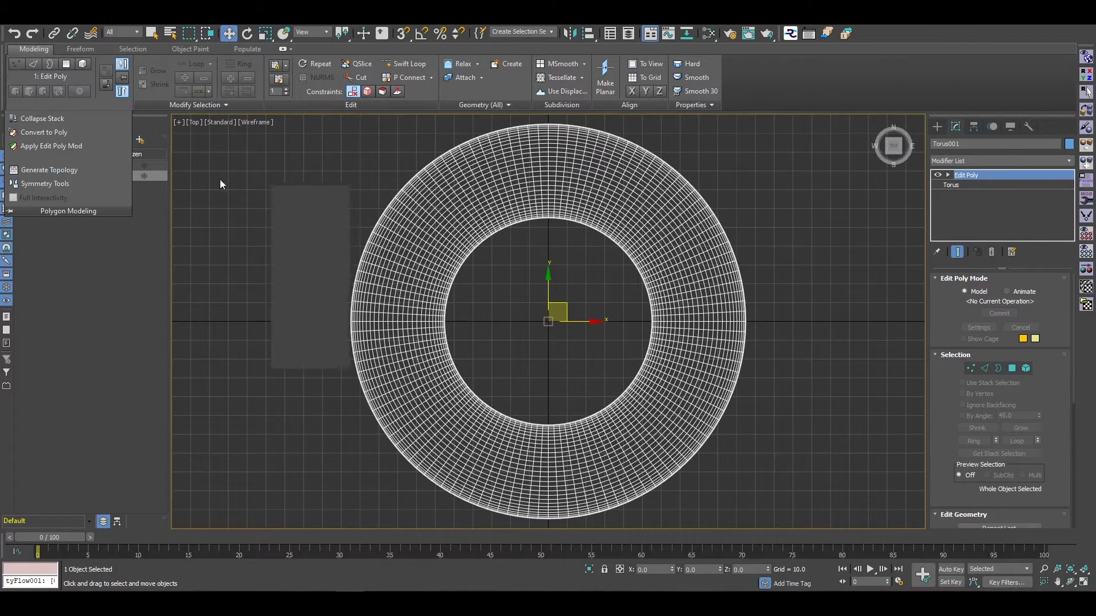
pyautogui.moveTo(300, 181); pyautogui.dragTo(270, 179)
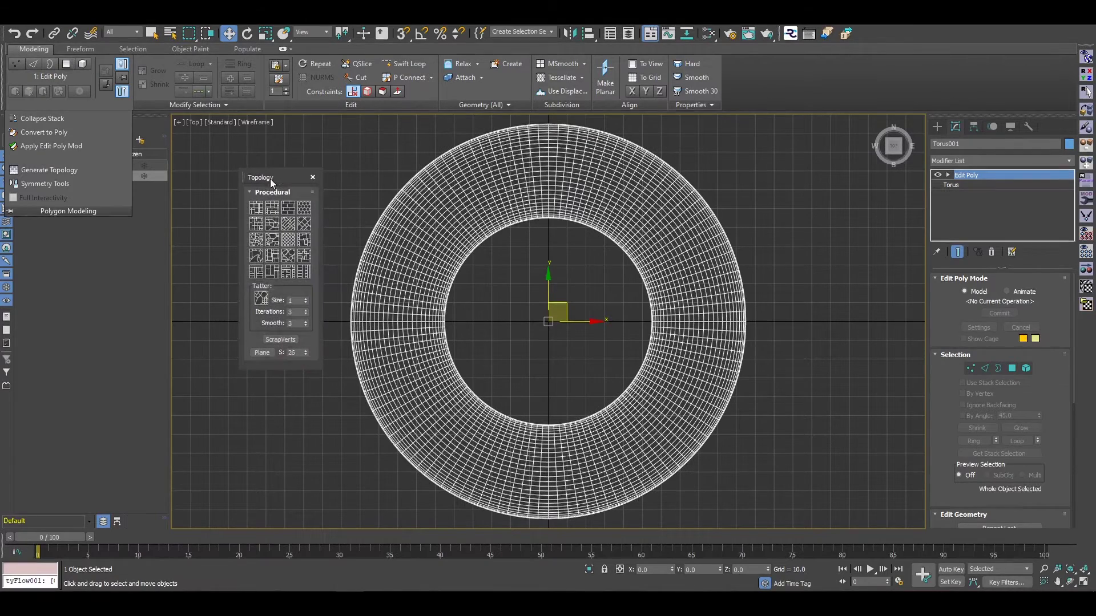
pyautogui.click(984, 368)
pyautogui.scroll(5, 376, 318)
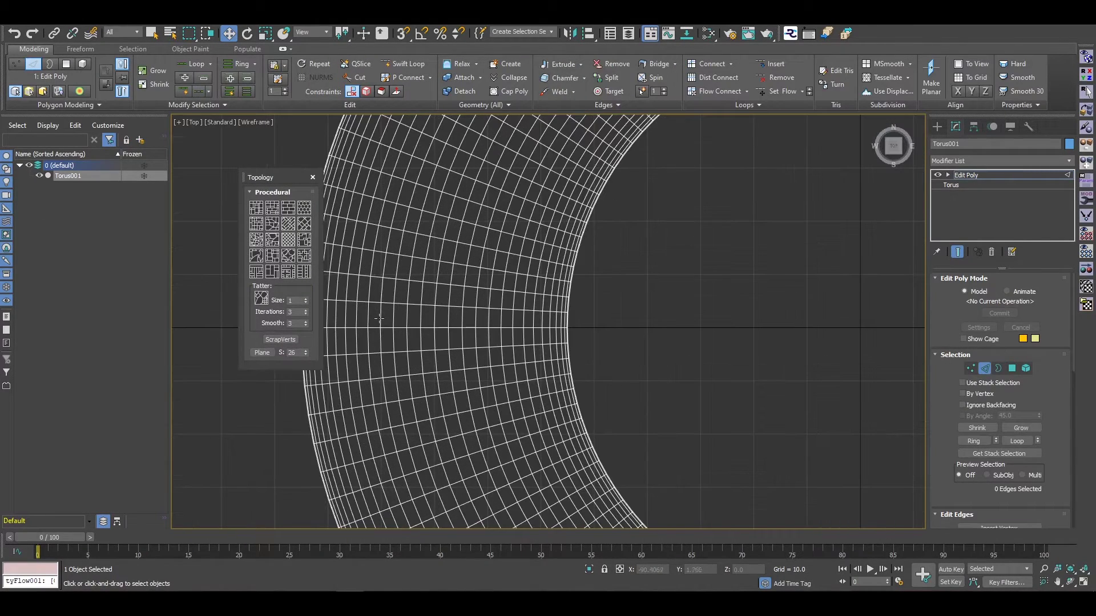
pyautogui.click(379, 314)
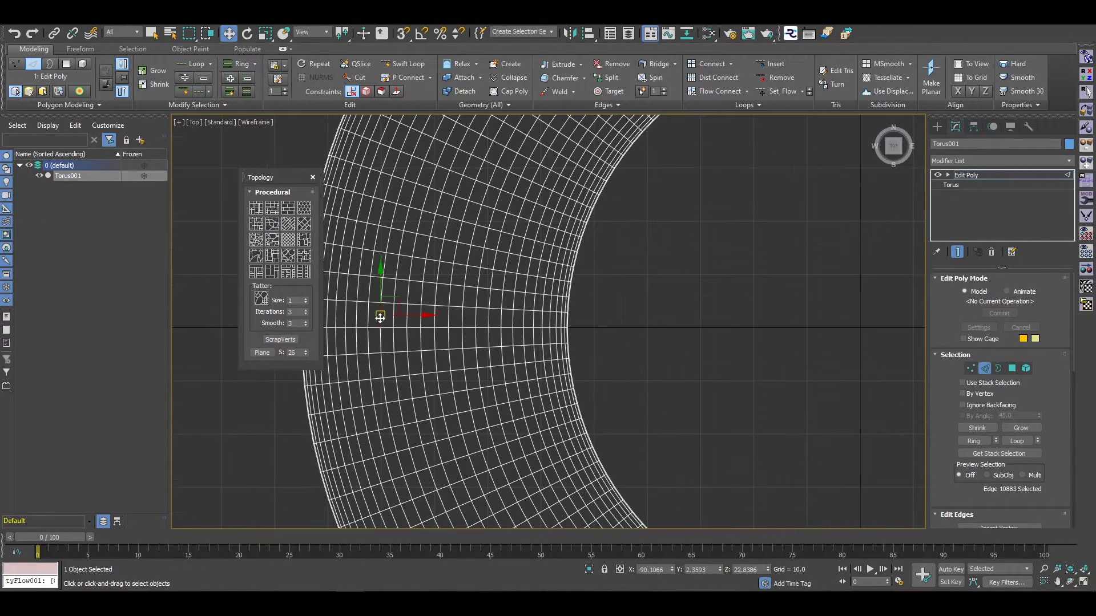
pyautogui.click(303, 211)
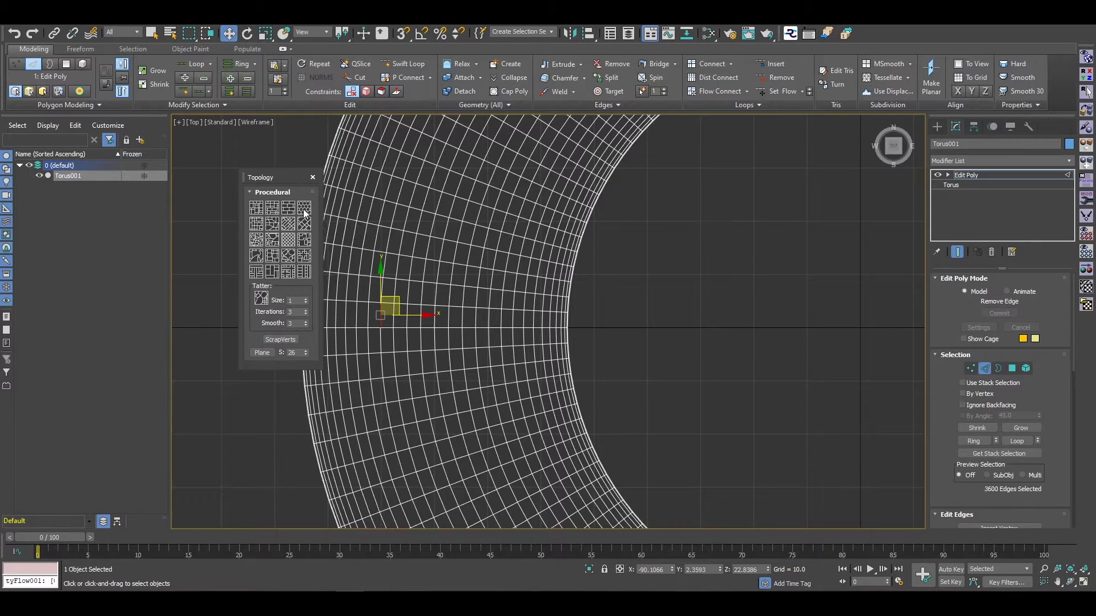
pyautogui.scroll(-6, 642, 275)
pyautogui.scroll(-3, 641, 275)
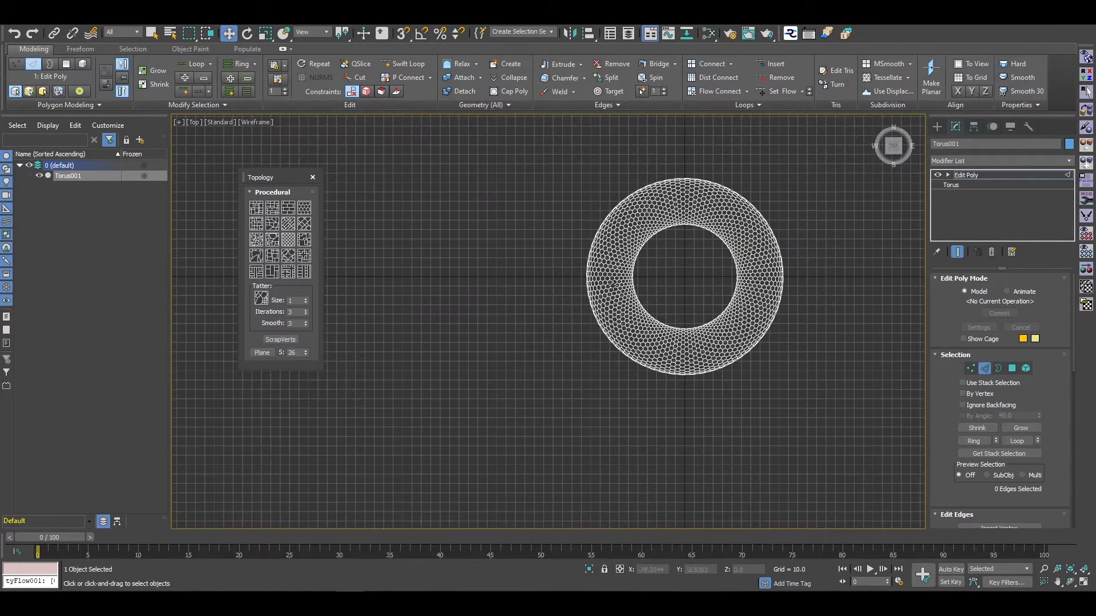
pyautogui.click(988, 368)
# Display the torus shaded with edged faces from an angled view and close the Topology tools
pyautogui.scroll(5, 699, 308)
pyautogui.moveTo(699, 308)
pyautogui.keyDown('alt'); pyautogui.mouseDown(button='middle')
pyautogui.moveTo(603, 259)
pyautogui.moveTo(606, 242)
pyautogui.moveTo(617, 256)
pyautogui.moveTo(514, 333)
pyautogui.moveTo(532, 362)
pyautogui.moveTo(532, 341)
pyautogui.mouseUp(button='middle'); pyautogui.keyUp('alt')
pyautogui.press('F3')
pyautogui.press('F4')
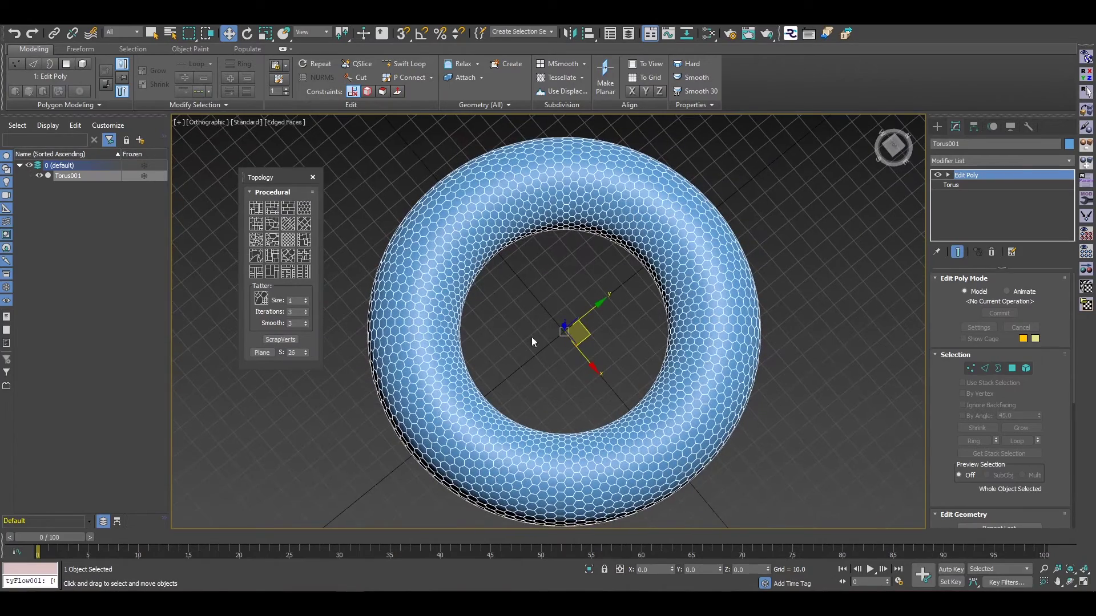
pyautogui.click(312, 177)
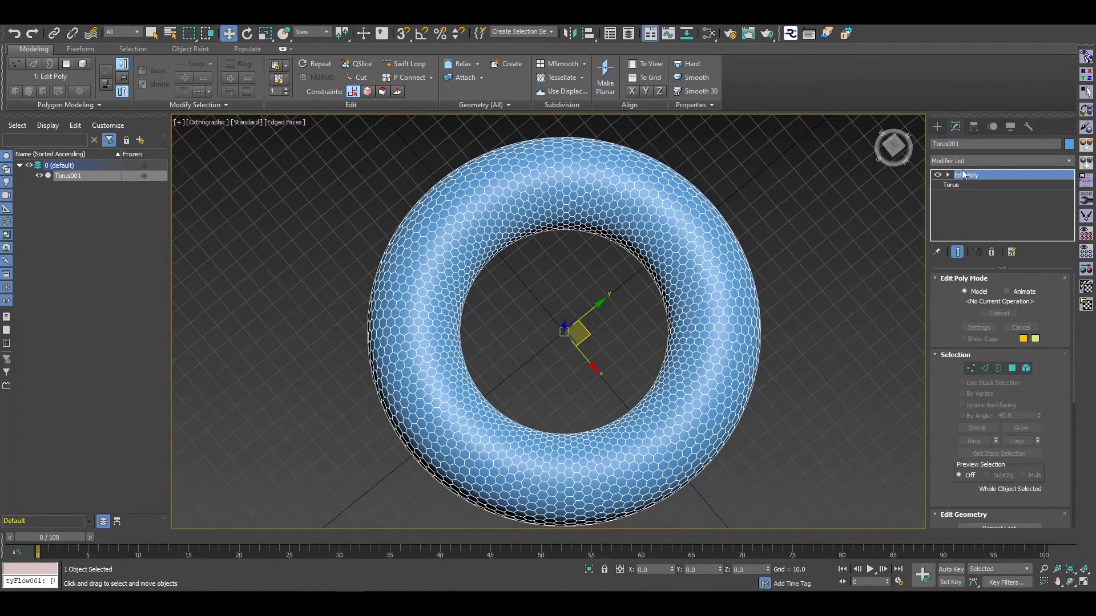
# Create a tyFlow object beside the torus and open its editor
pyautogui.click(937, 127)
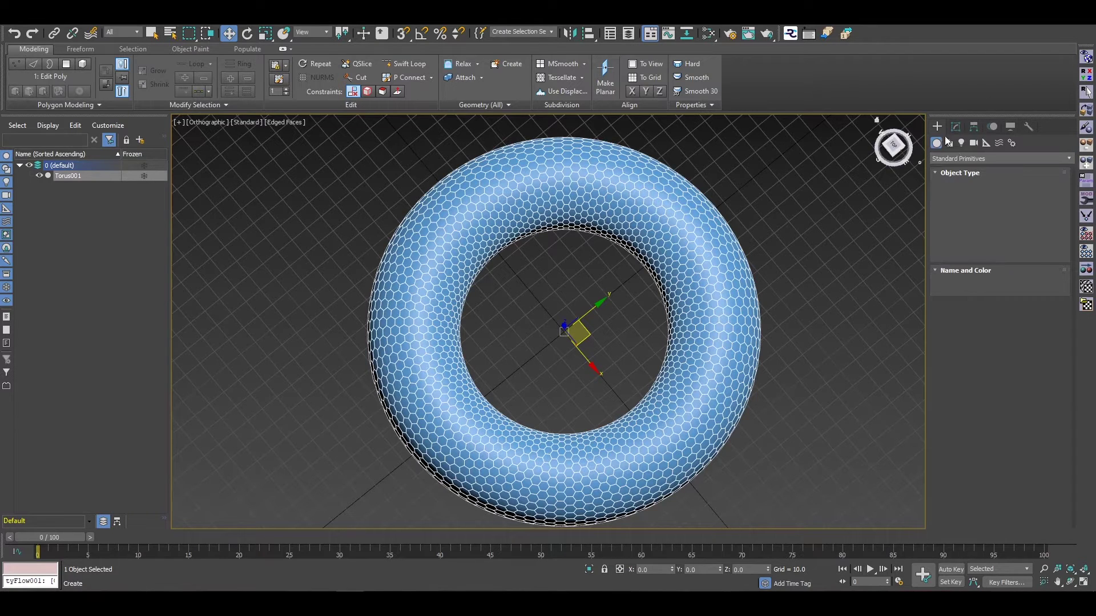
pyautogui.click(1023, 256)
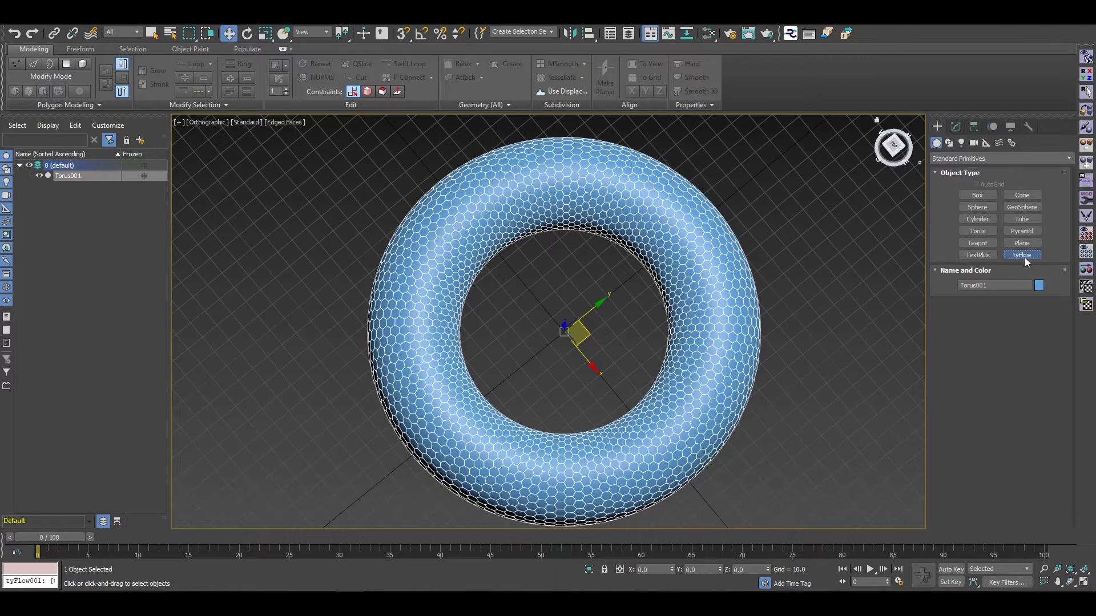
pyautogui.click(832, 295)
pyautogui.click(957, 127)
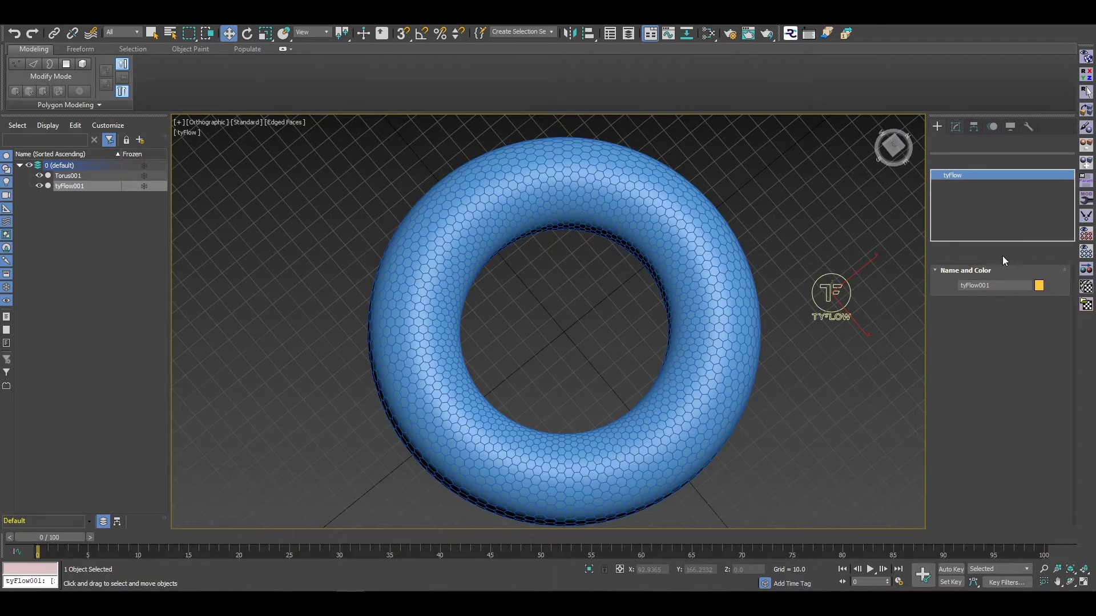
pyautogui.click(1007, 307)
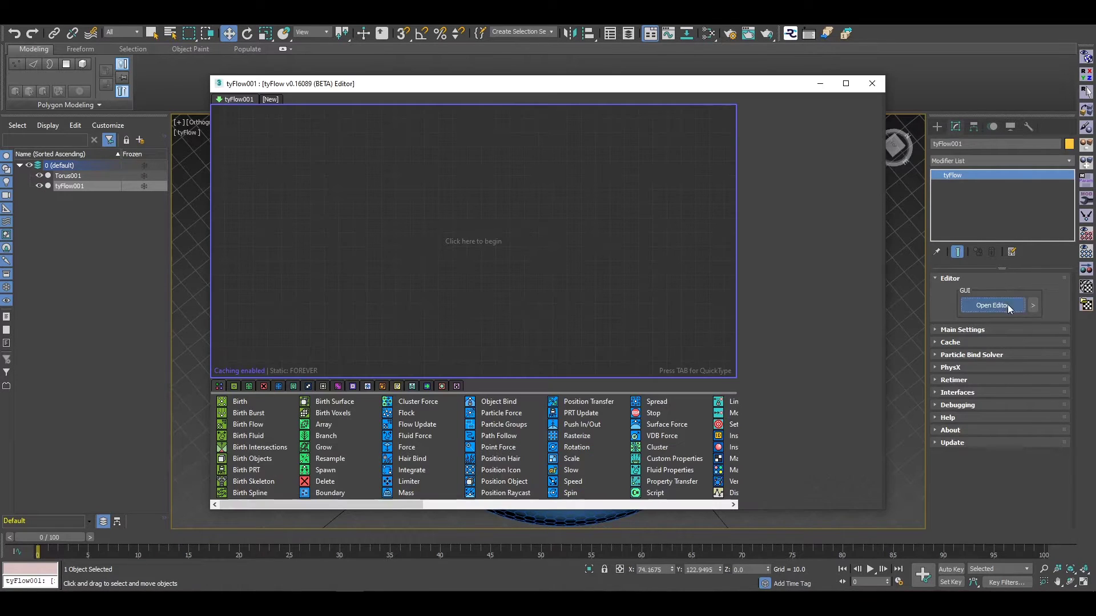
# Start a new event with a Birth Objects operator and pick Torus001 as its source object
pyautogui.moveTo(239, 459); pyautogui.dragTo(245, 140)
pyautogui.click(786, 257)
pyautogui.click(67, 176)
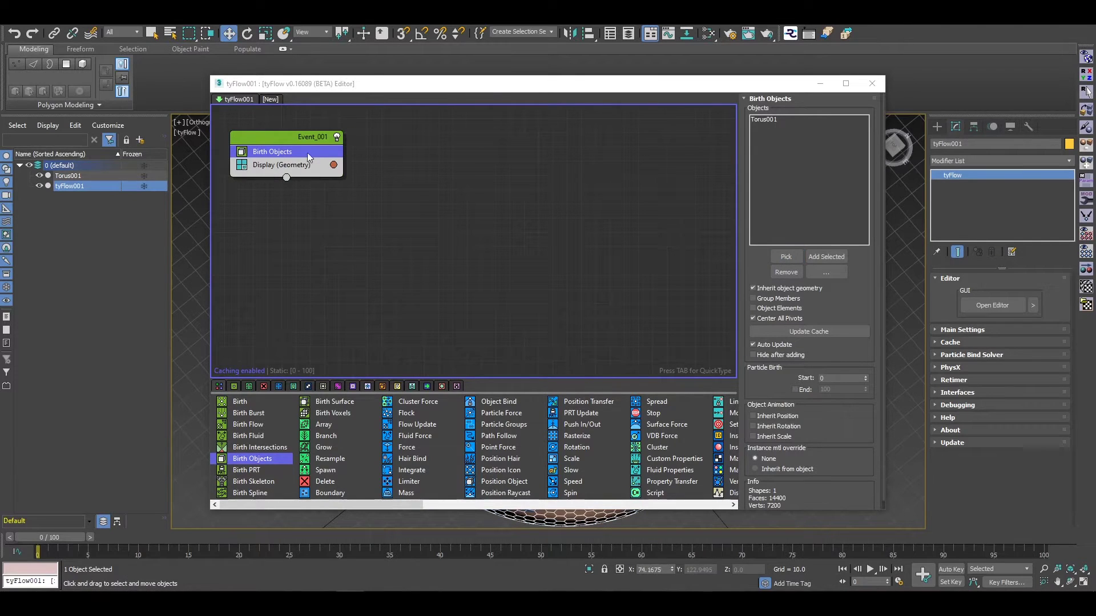
# Add a Face Fracture operator below Birth Objects, operating on polygons with 1 face per fracture and a variation of 0
pyautogui.click(322, 386)
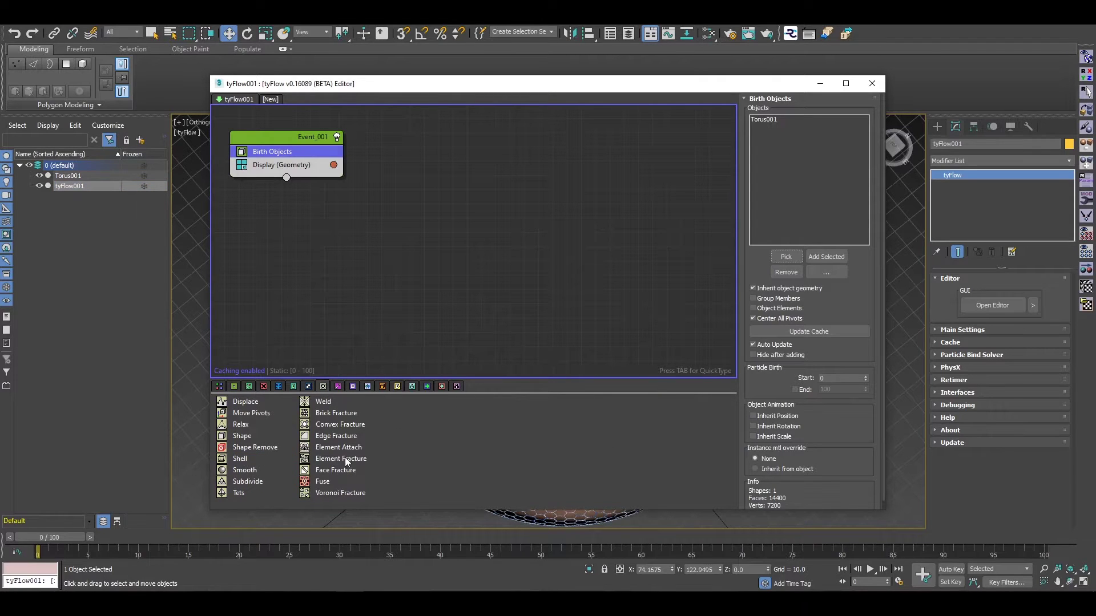
pyautogui.moveTo(329, 474); pyautogui.dragTo(269, 156)
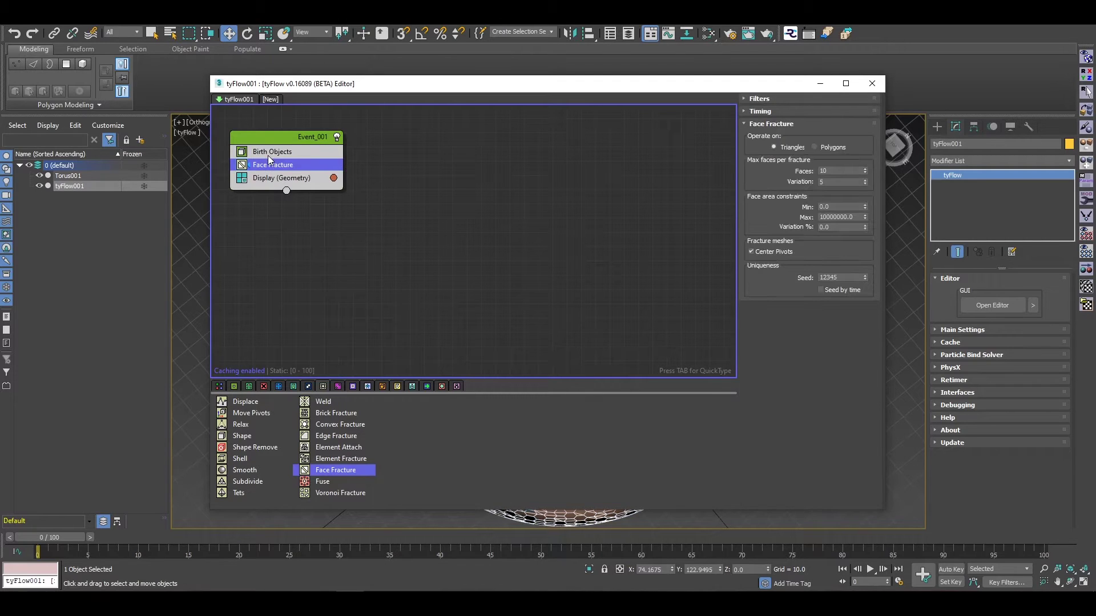
pyautogui.click(833, 148)
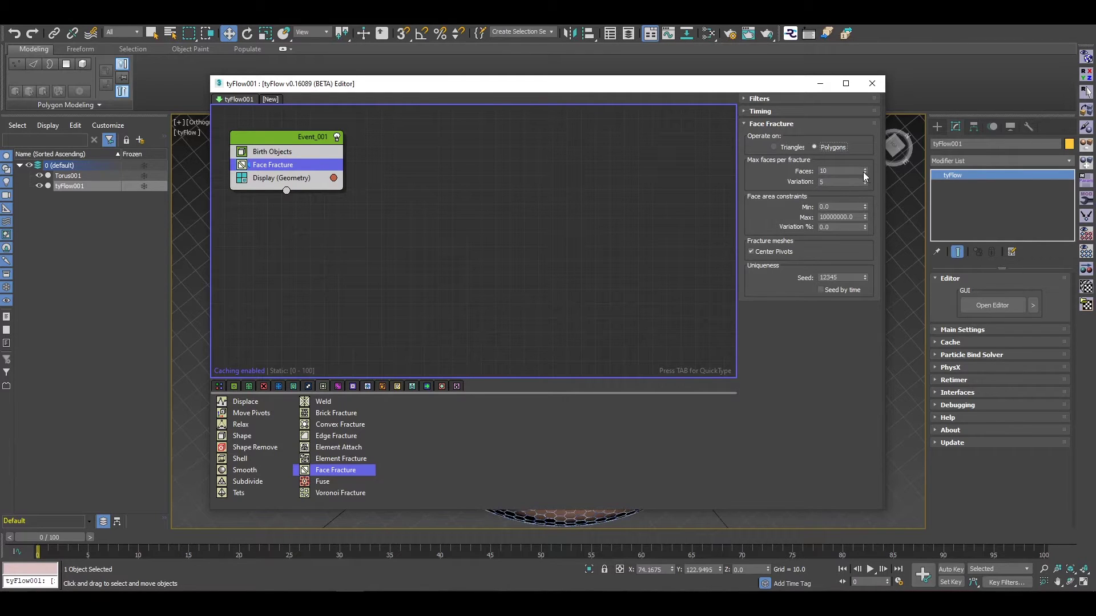
pyautogui.rightClick(866, 172)
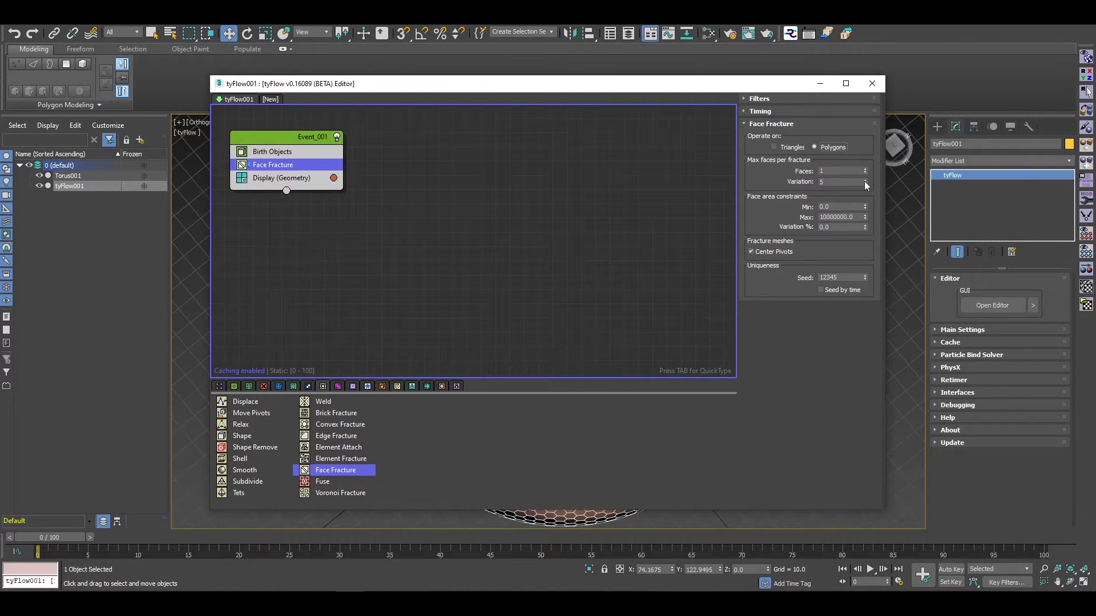
pyautogui.click(820, 83)
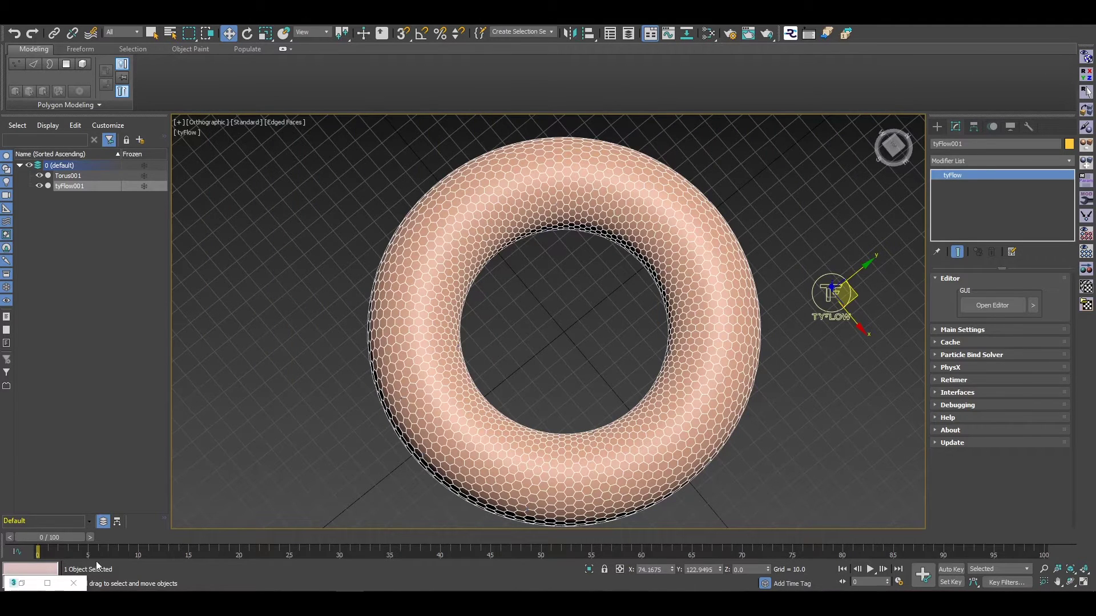
# Add a Push In/Out operator below Face Fracture, pick Torus001 as its object, and set the push offset to 11.5
pyautogui.click(22, 583)
pyautogui.moveTo(405, 89); pyautogui.dragTo(388, 160)
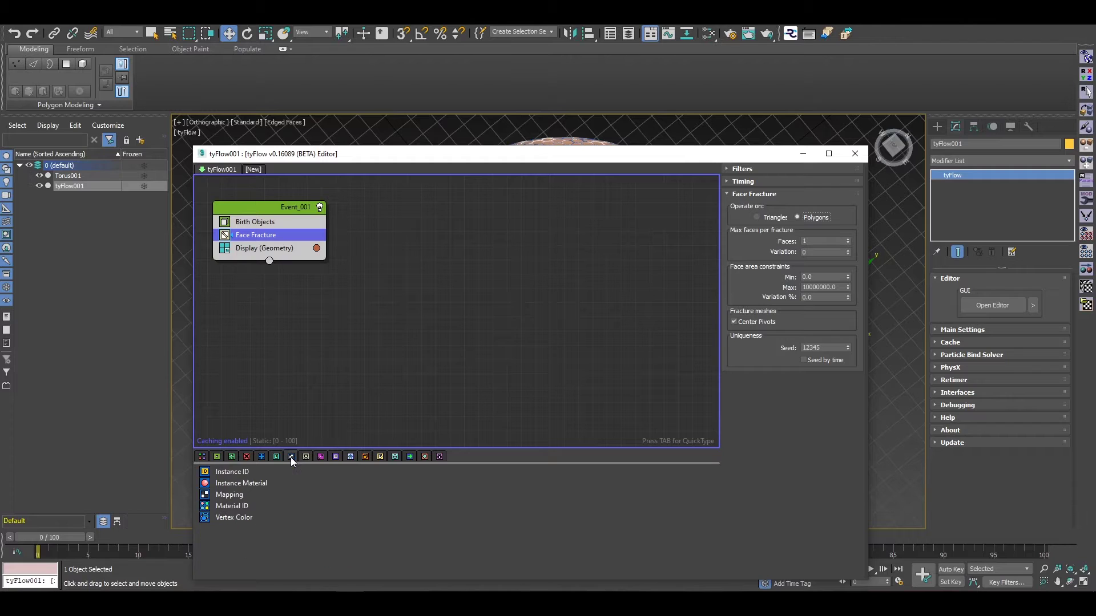
pyautogui.moveTo(261, 456)
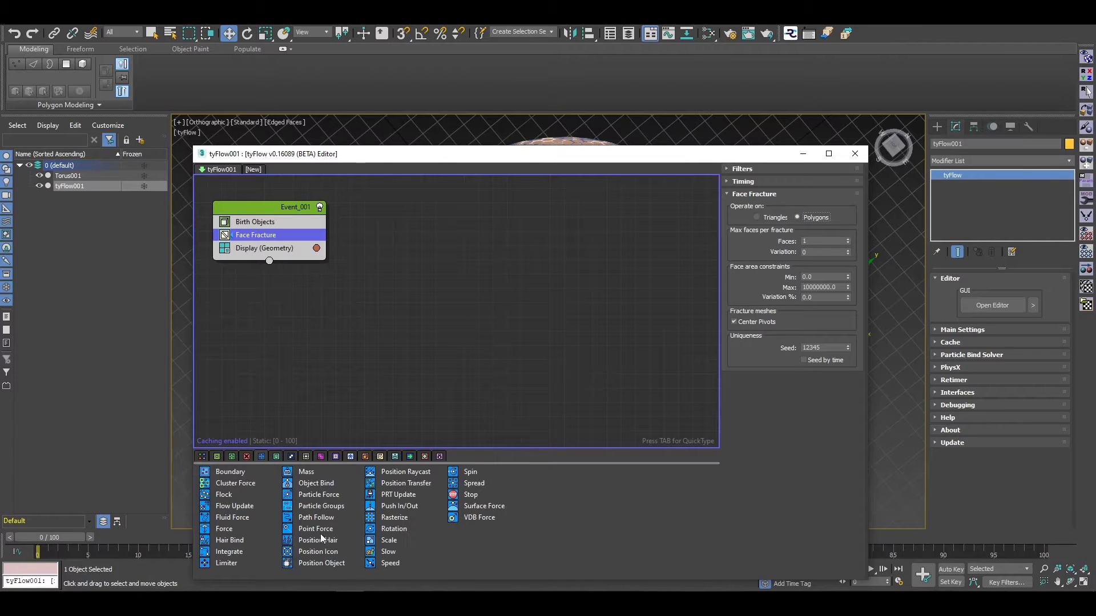
pyautogui.moveTo(399, 507); pyautogui.dragTo(251, 251)
pyautogui.click(769, 328)
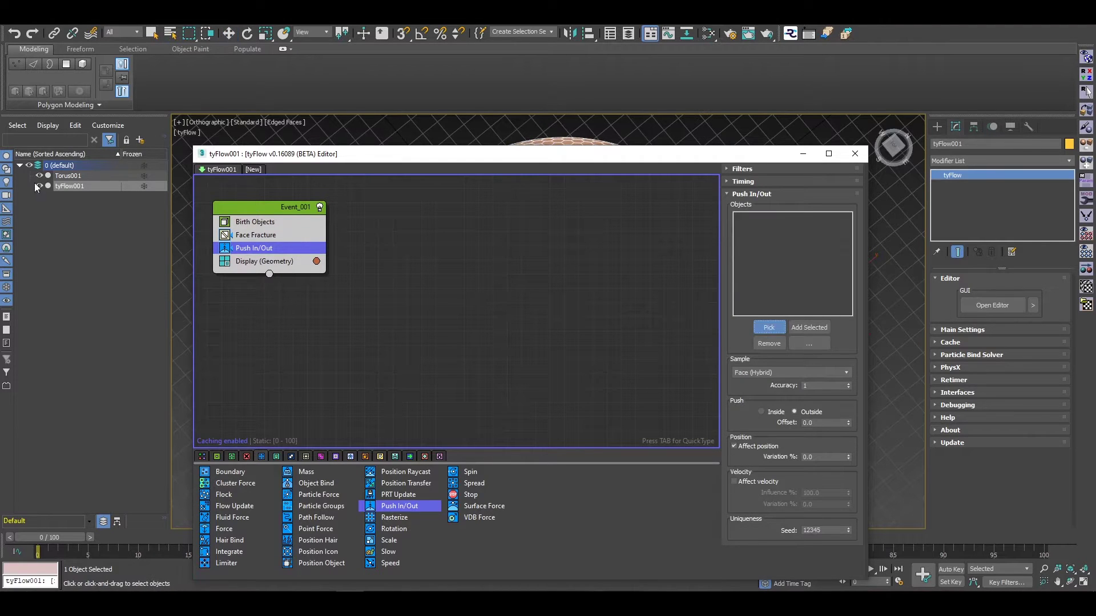
pyautogui.click(65, 176)
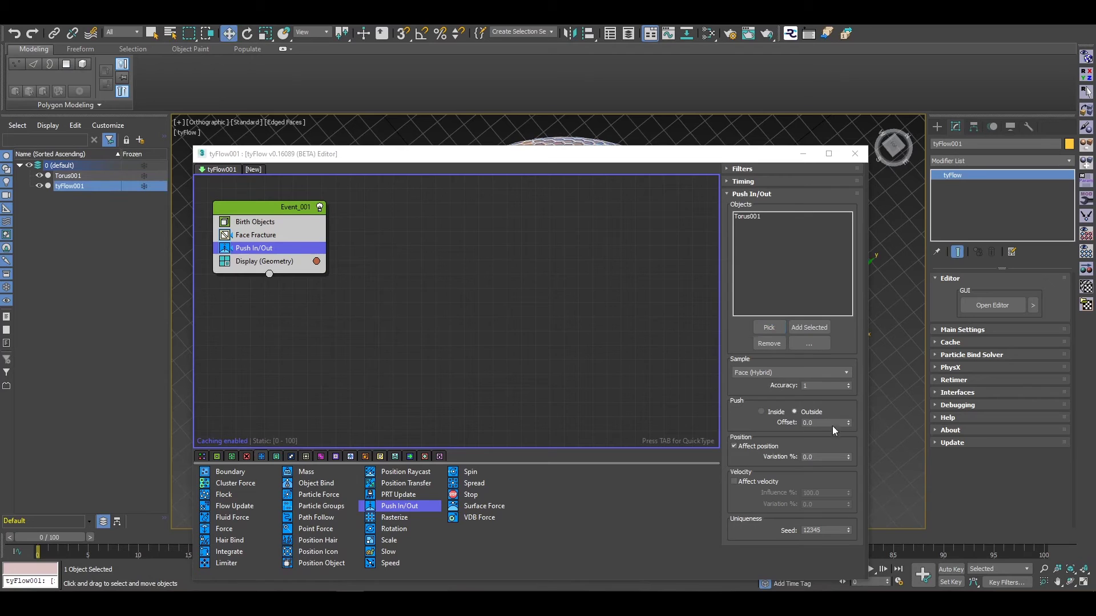
pyautogui.moveTo(849, 424); pyautogui.dragTo(839, 358)
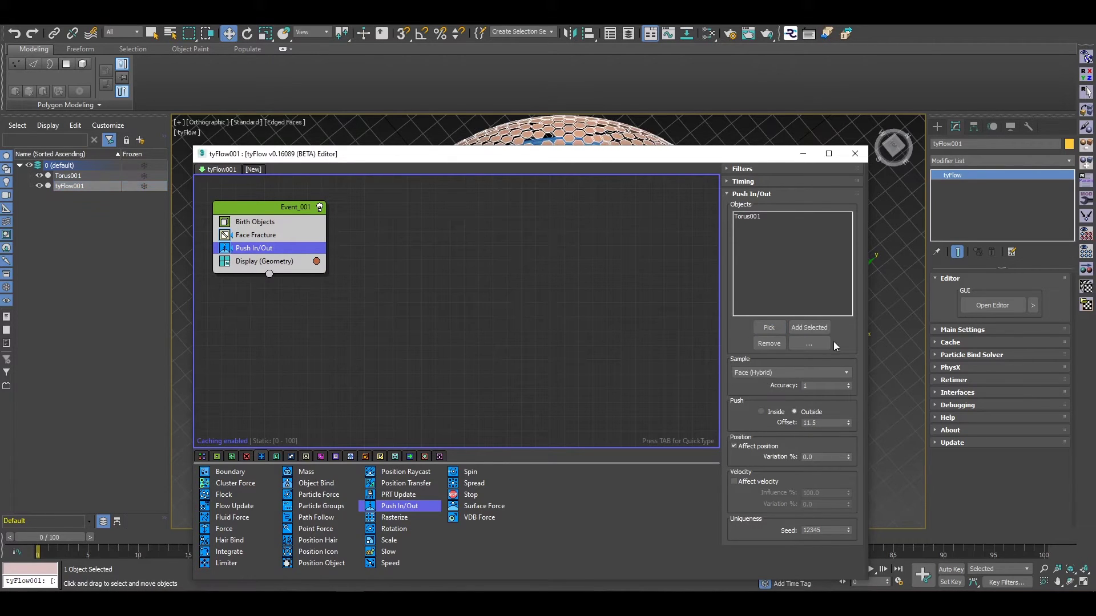
# Inspect the pushed-out hexagonal faces up close and hide the original Torus001
pyautogui.moveTo(569, 153); pyautogui.dragTo(536, 323)
pyautogui.scroll(-3, 537, 184)
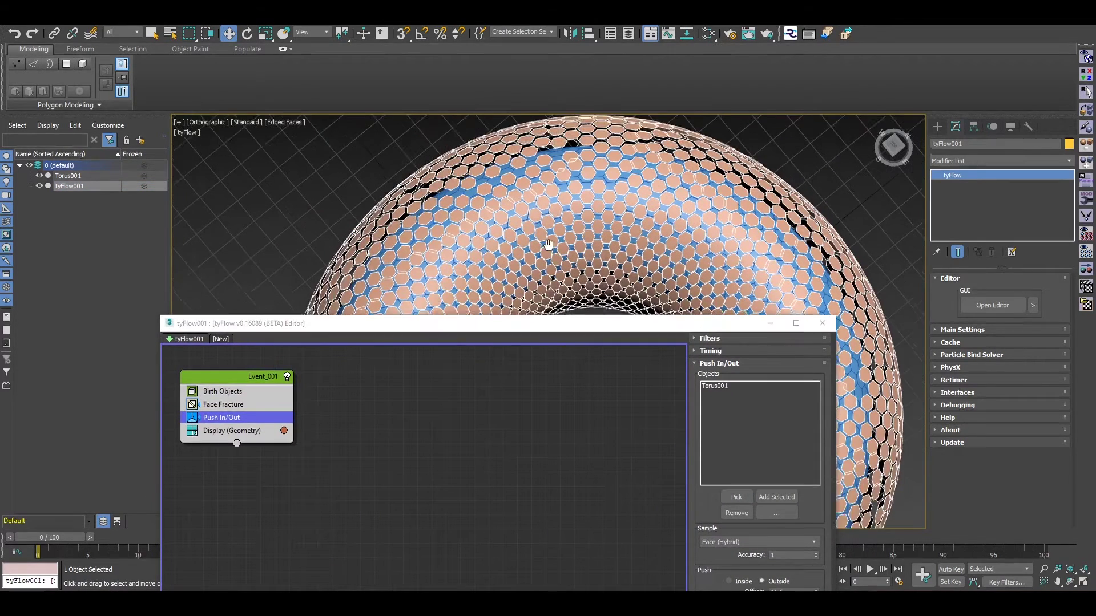
pyautogui.scroll(-2, 695, 187)
pyautogui.scroll(5, 695, 188)
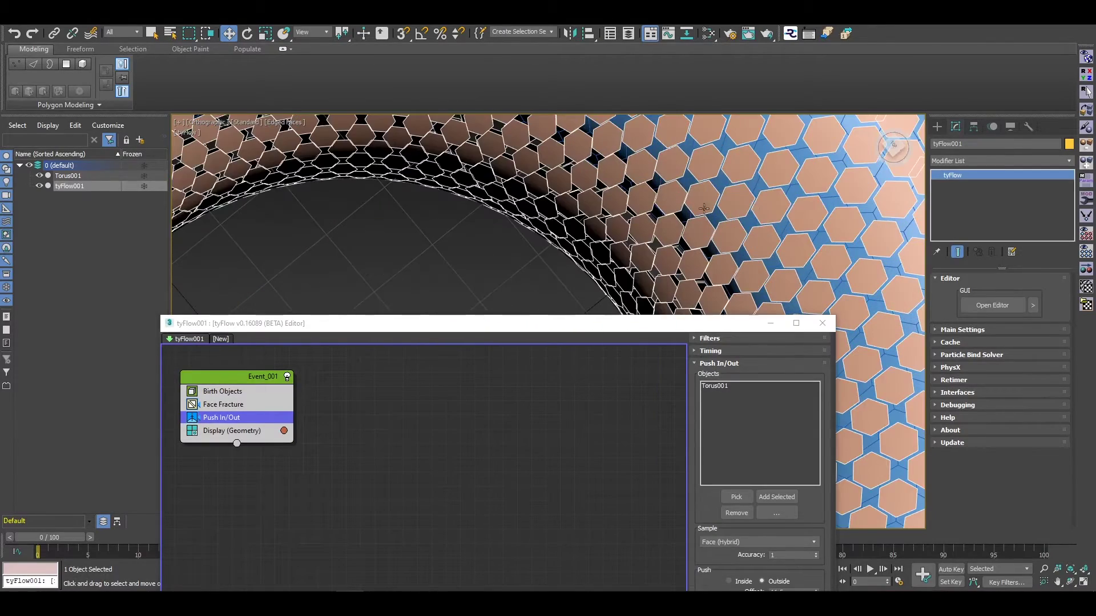
pyautogui.scroll(-5, 740, 243)
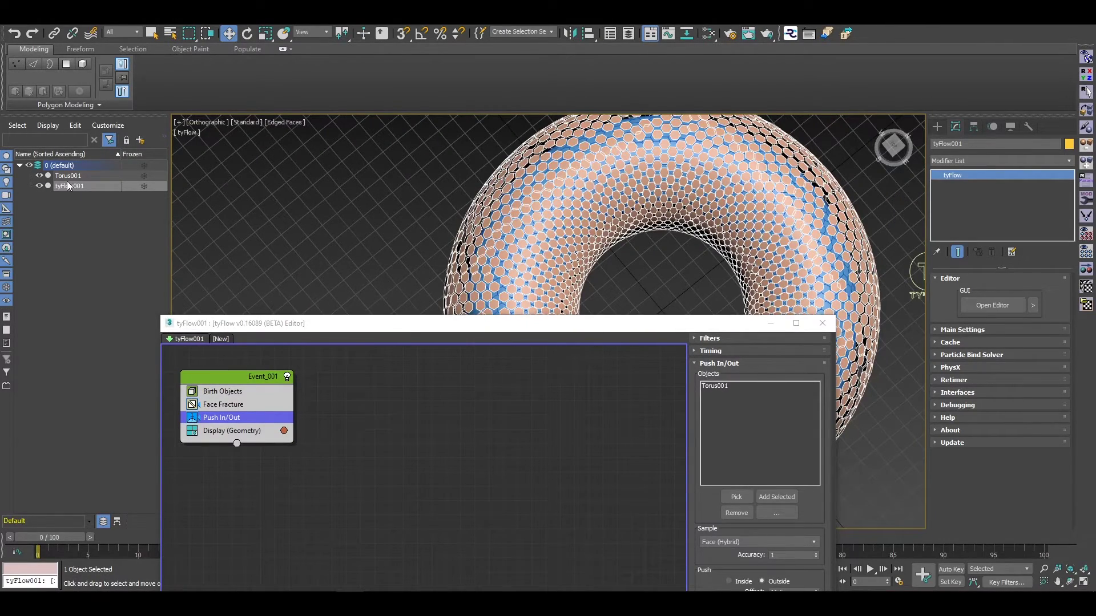
pyautogui.click(40, 175)
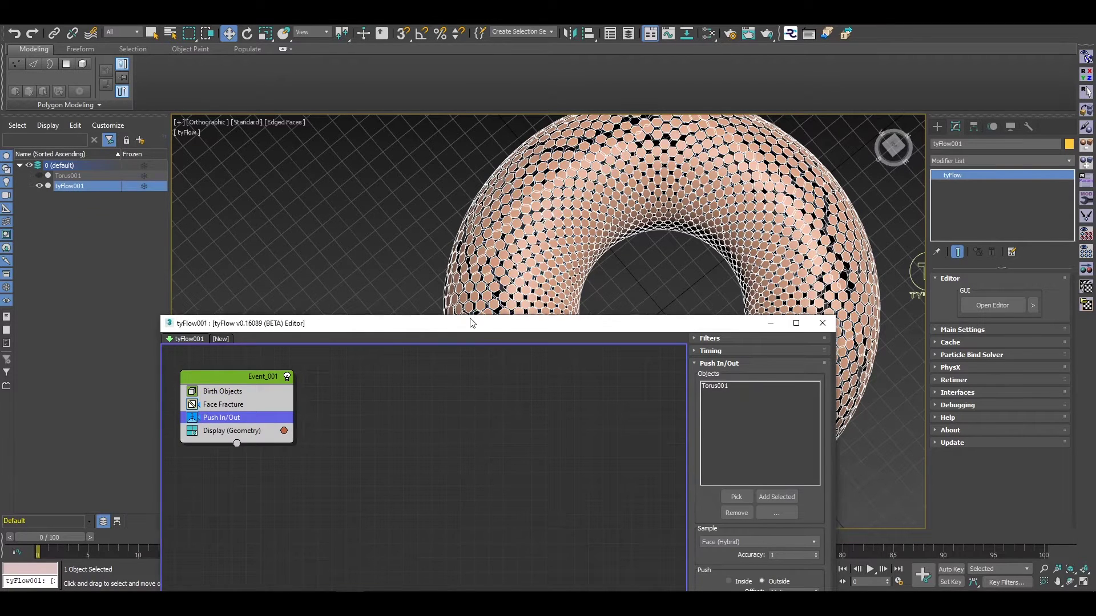
# Add a Shell operator between Face Fracture and Push In/Out with outer amount 0 and inner amount 1
pyautogui.moveTo(392, 337); pyautogui.dragTo(439, 168)
pyautogui.click(320, 456)
pyautogui.moveTo(274, 532); pyautogui.dragTo(293, 246)
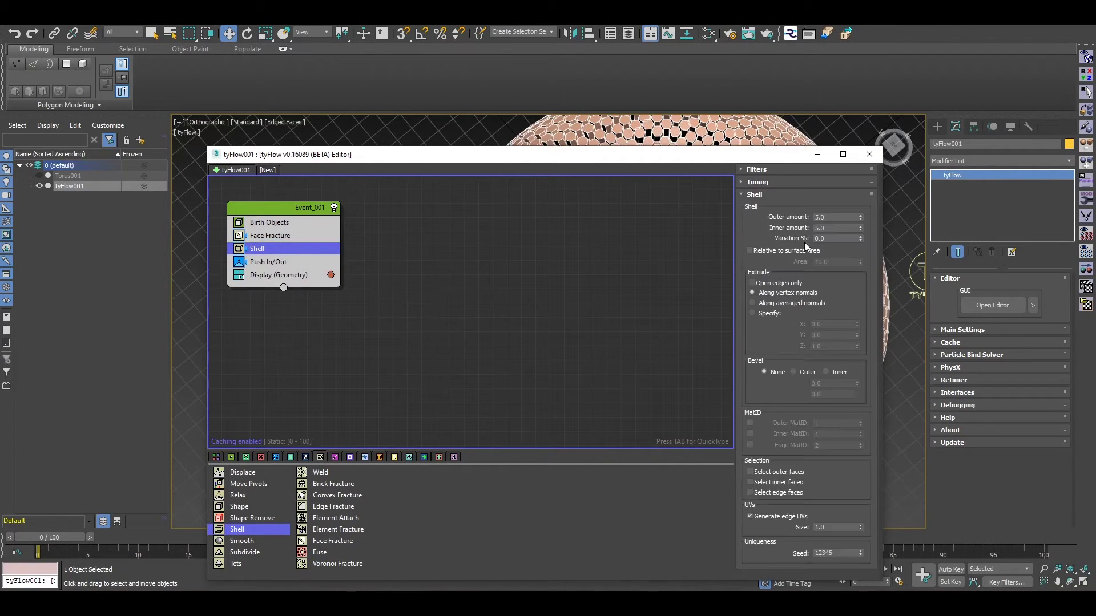
pyautogui.doubleClick(832, 217)
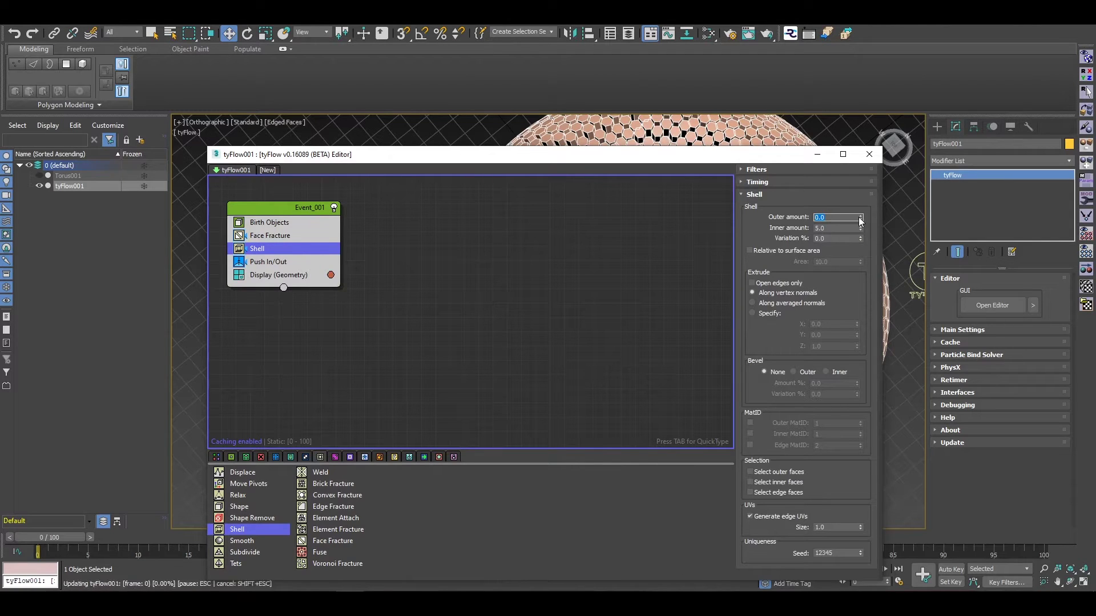
pyautogui.rightClick(860, 217)
pyautogui.doubleClick(843, 228)
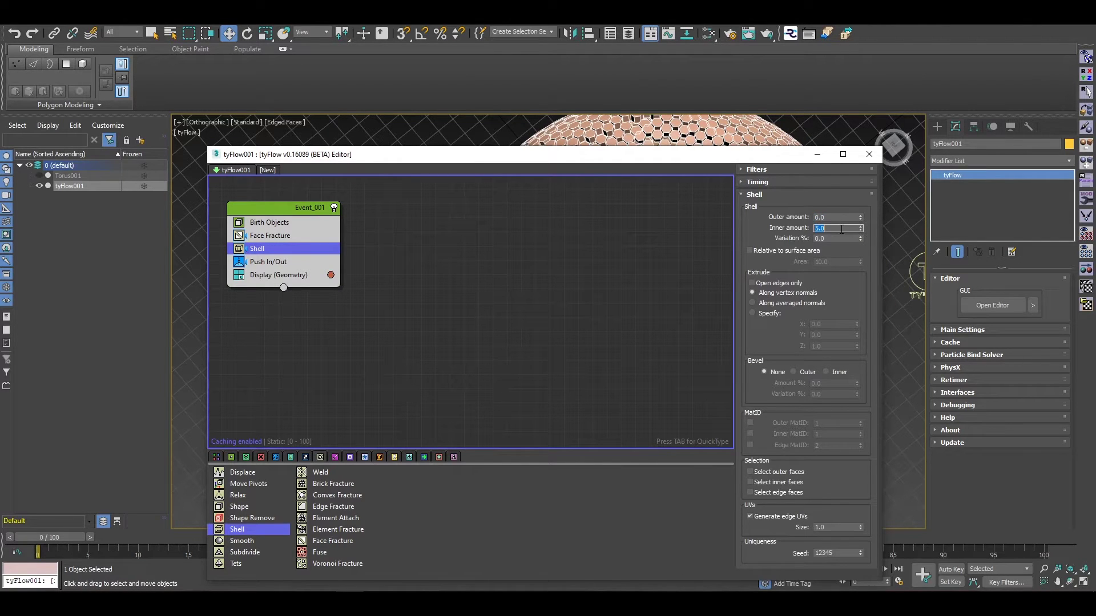
pyautogui.write('1')
pyautogui.press('Return')
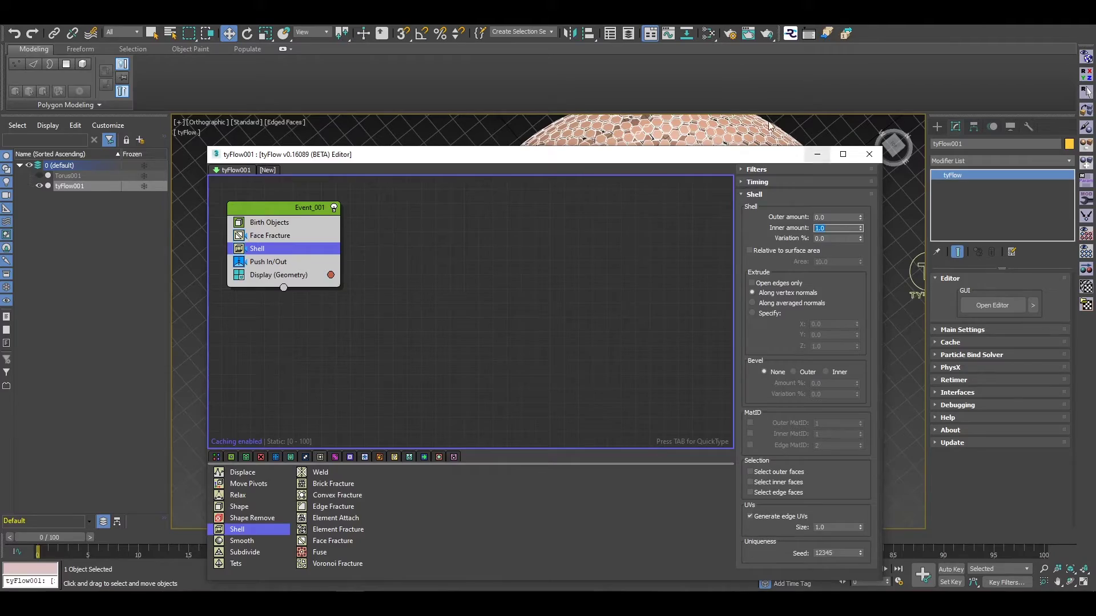
# Check the thickness of the hexagonal pieces up close and reduce the Shell's inner amount to 0.5
pyautogui.moveTo(727, 162); pyautogui.dragTo(234, 220)
pyautogui.scroll(-2, 556, 331)
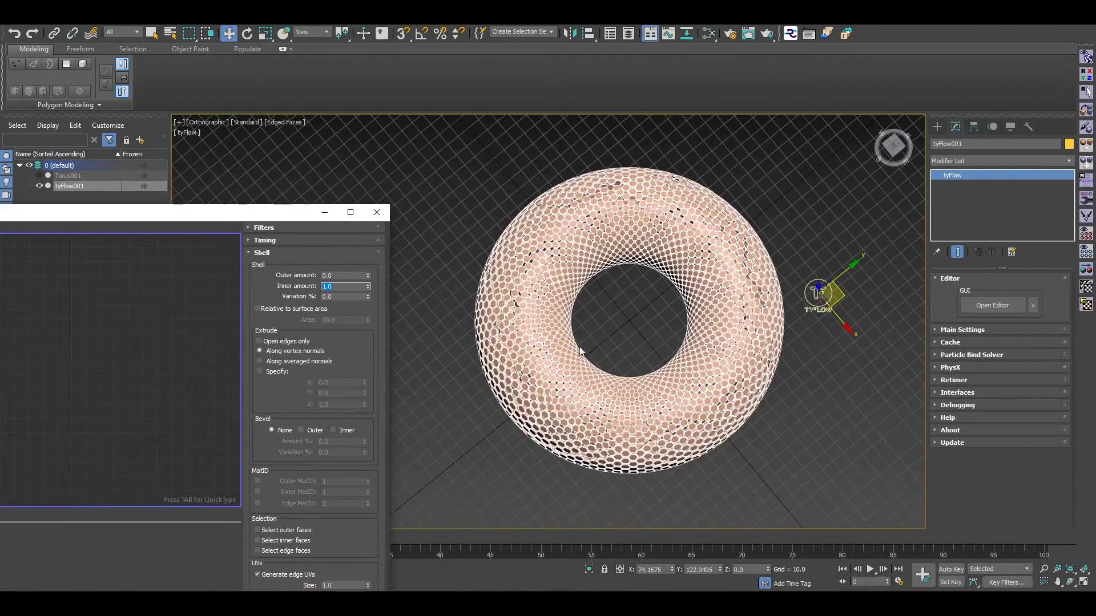
pyautogui.scroll(8, 551, 328)
pyautogui.keyDown('alt'); pyautogui.moveTo(552, 327); pyautogui.dragTo(719, 267, button='middle'); pyautogui.keyUp('alt')
pyautogui.doubleClick(335, 285)
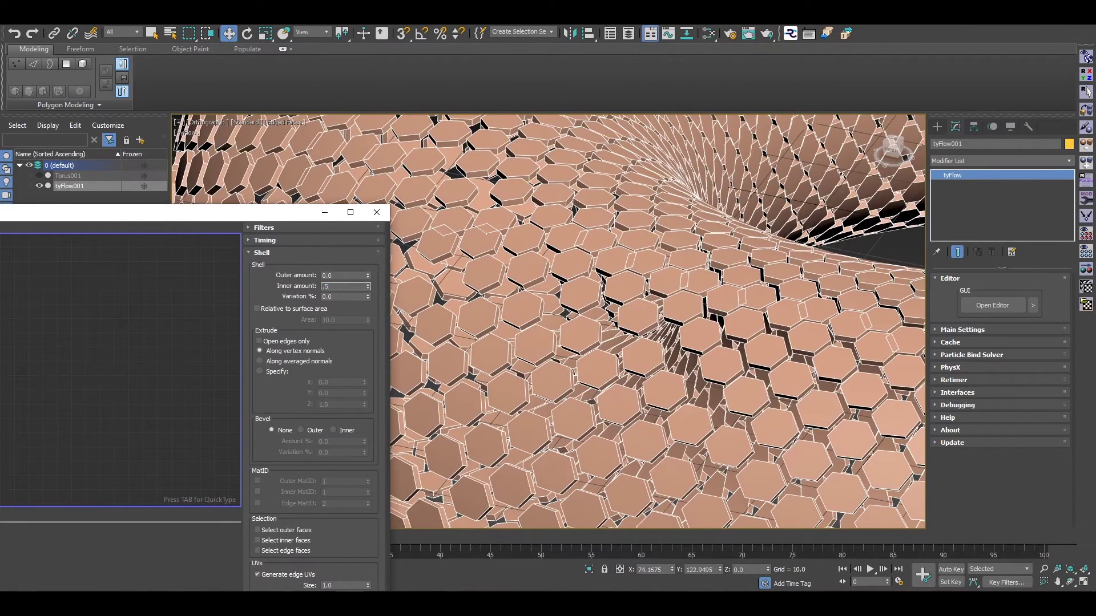
pyautogui.write('.5')
pyautogui.press('Return')
# Hide the viewport grid and view the shelled torus from above
pyautogui.scroll(-5, 502, 236)
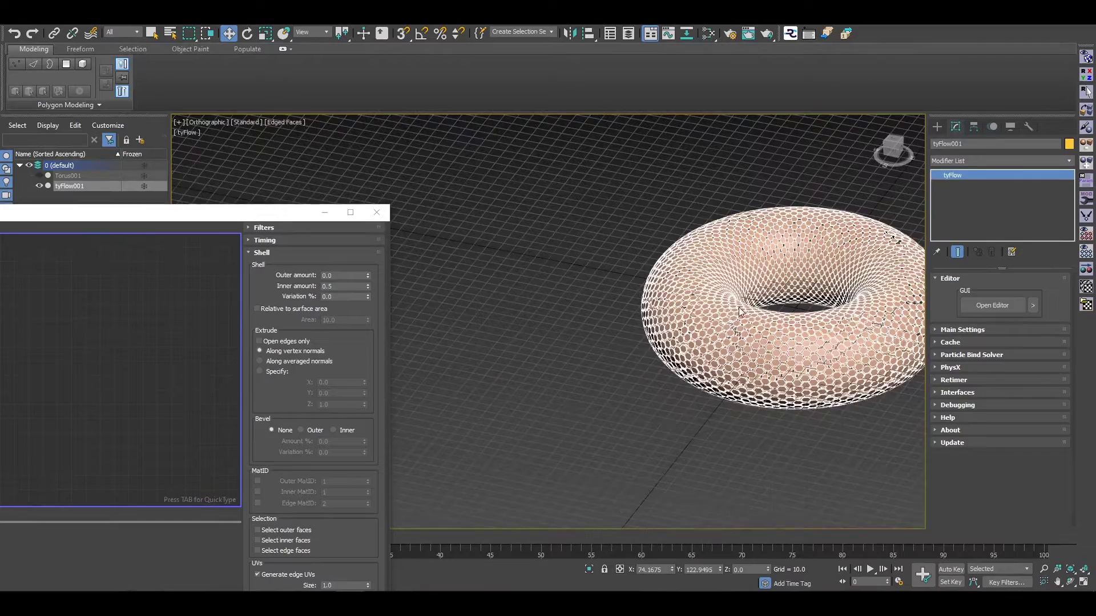
pyautogui.scroll(1, 649, 367)
pyautogui.press('g')
pyautogui.keyDown('alt'); pyautogui.moveTo(708, 369); pyautogui.dragTo(670, 393, button='middle'); pyautogui.keyUp('alt')
pyautogui.moveTo(205, 219); pyautogui.dragTo(609, 145)
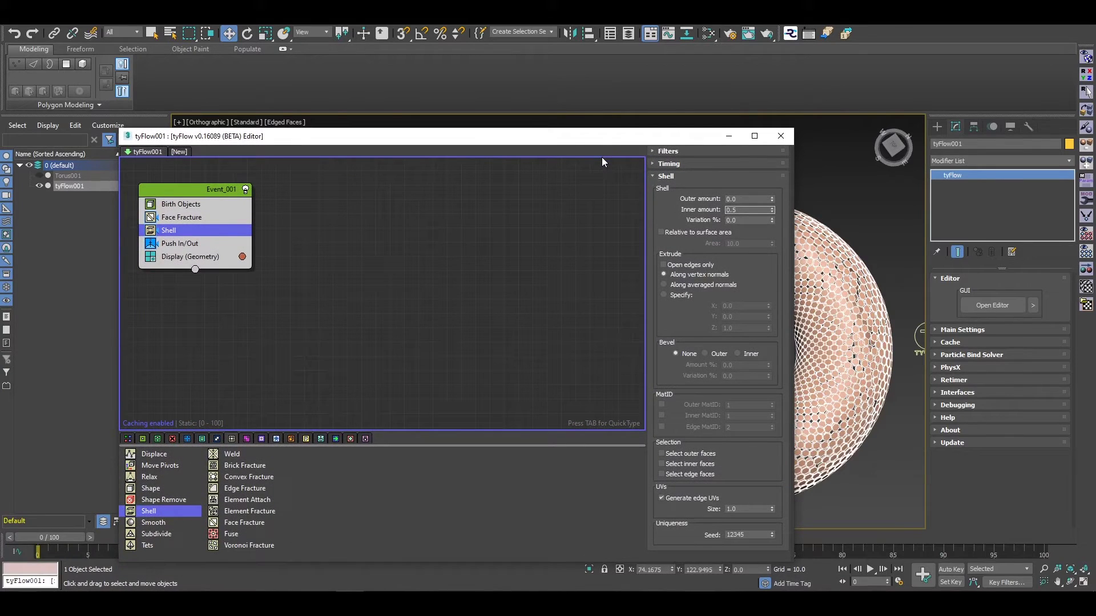
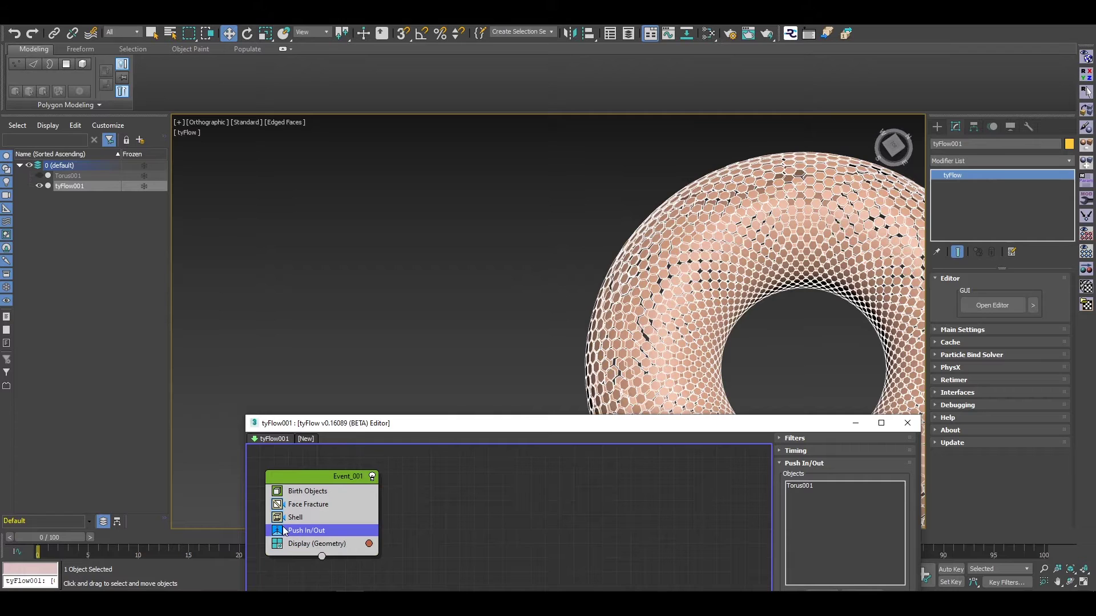
# Disable the Push In/Out and Shell operators in the first event and view the torus surface up close
pyautogui.click(277, 530)
pyautogui.click(278, 517)
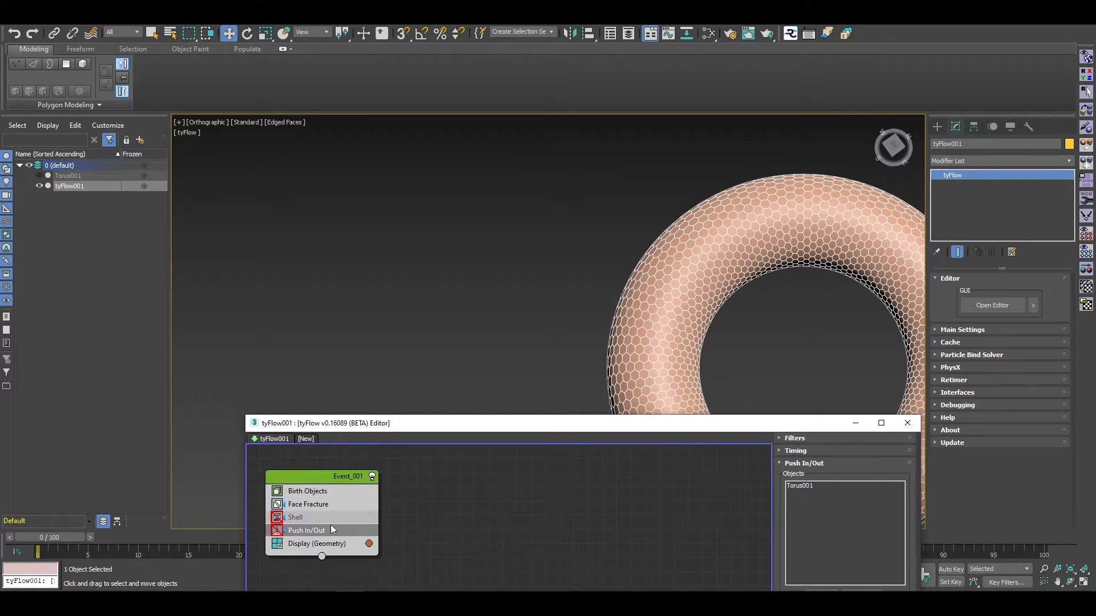
pyautogui.moveTo(439, 423); pyautogui.dragTo(419, 344)
pyautogui.moveTo(635, 253); pyautogui.dragTo(507, 204, button='middle')
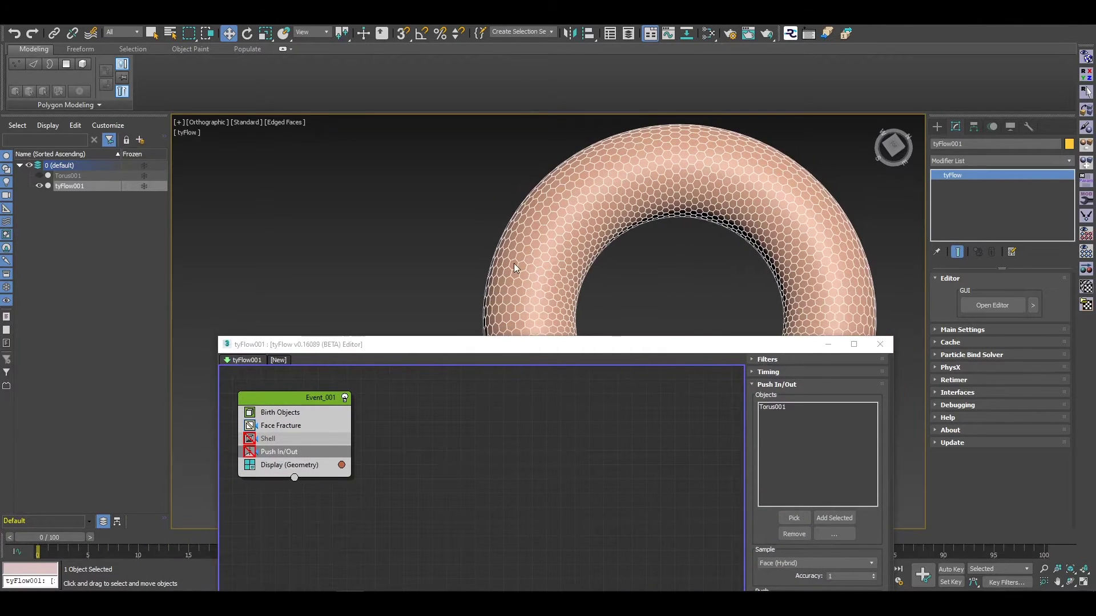
pyautogui.scroll(5, 513, 262)
# Add a Custom Properties operator between Face Fracture and Shell, and rename it Original SET
pyautogui.moveTo(466, 351); pyautogui.dragTo(483, 142)
pyautogui.click(320, 438)
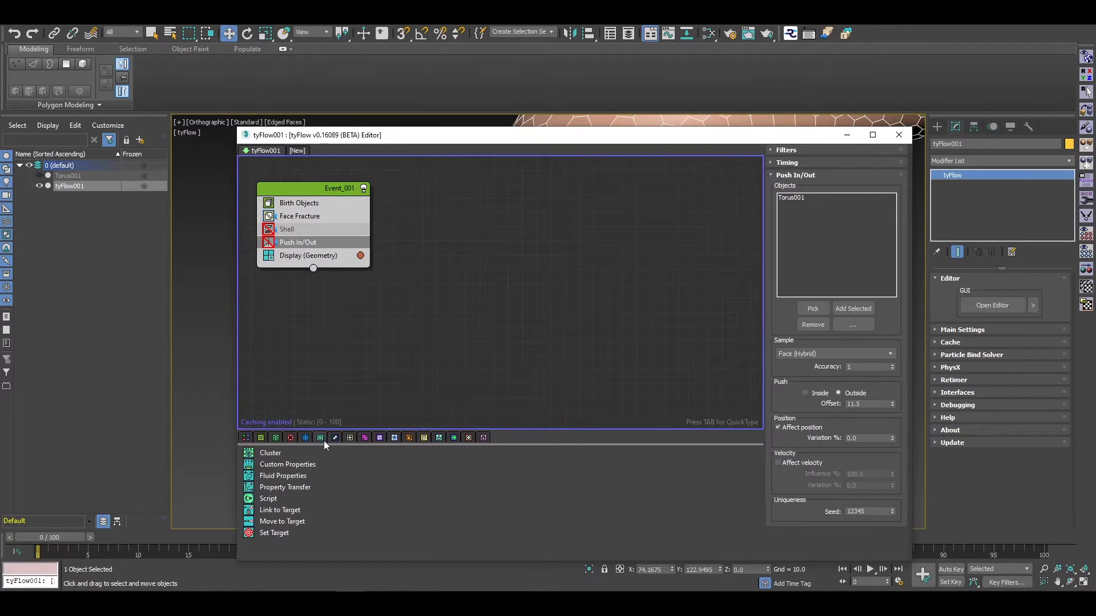
pyautogui.moveTo(313, 465); pyautogui.dragTo(323, 224)
pyautogui.rightClick(310, 231)
pyautogui.click(346, 283)
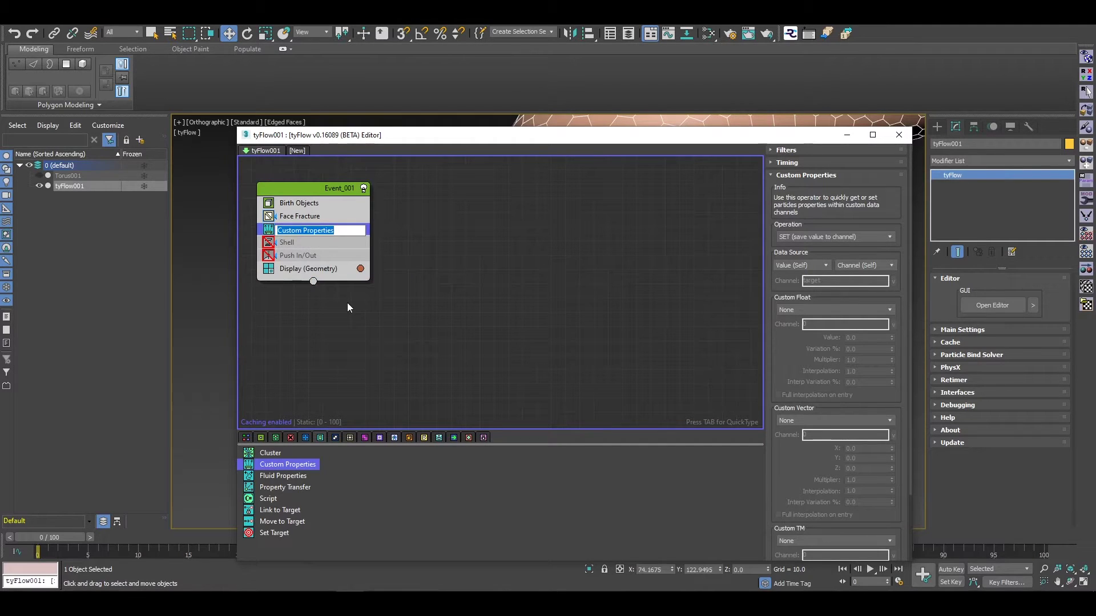
pyautogui.write('Original SET')
pyautogui.press('Return')
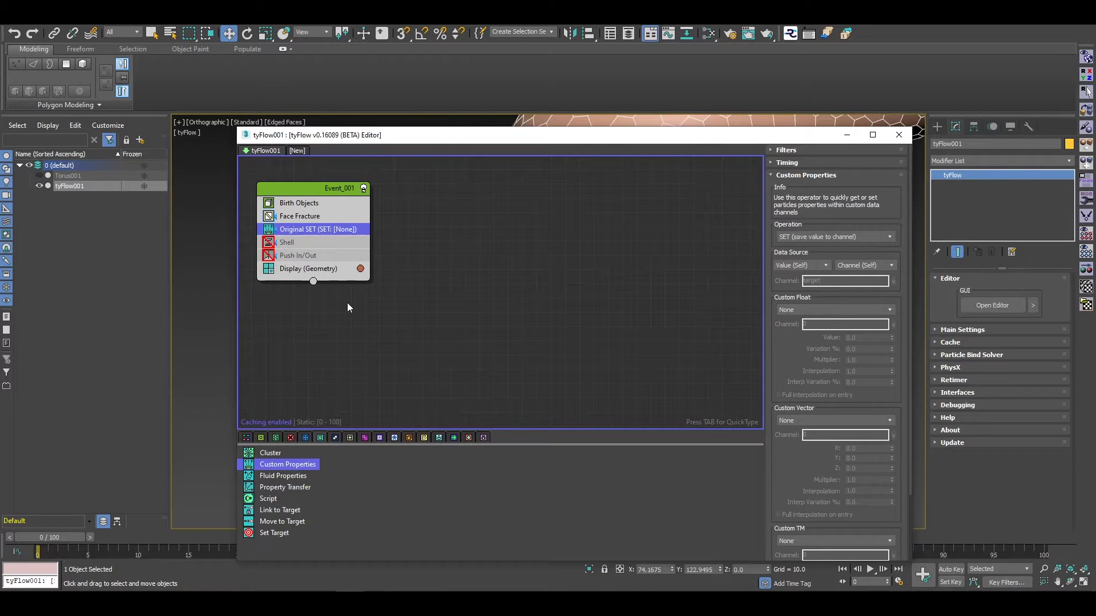
# Make Original SET save the particles' full TM as a custom TM in a channel named MyTM
pyautogui.moveTo(742, 139); pyautogui.dragTo(576, 45)
pyautogui.scroll(-3, 659, 392)
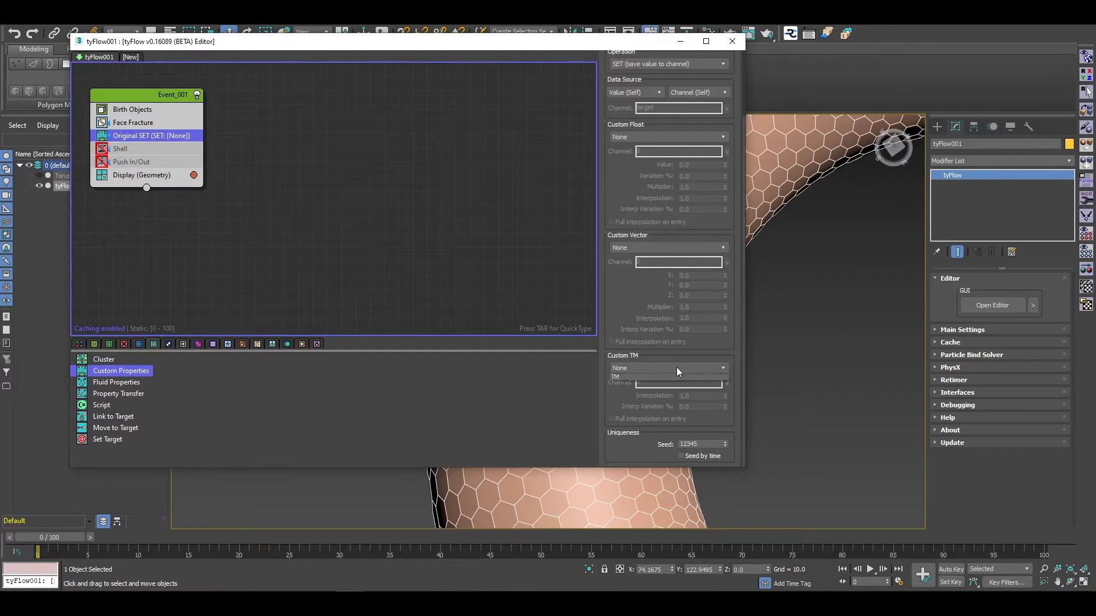
pyautogui.click(675, 368)
pyautogui.click(638, 436)
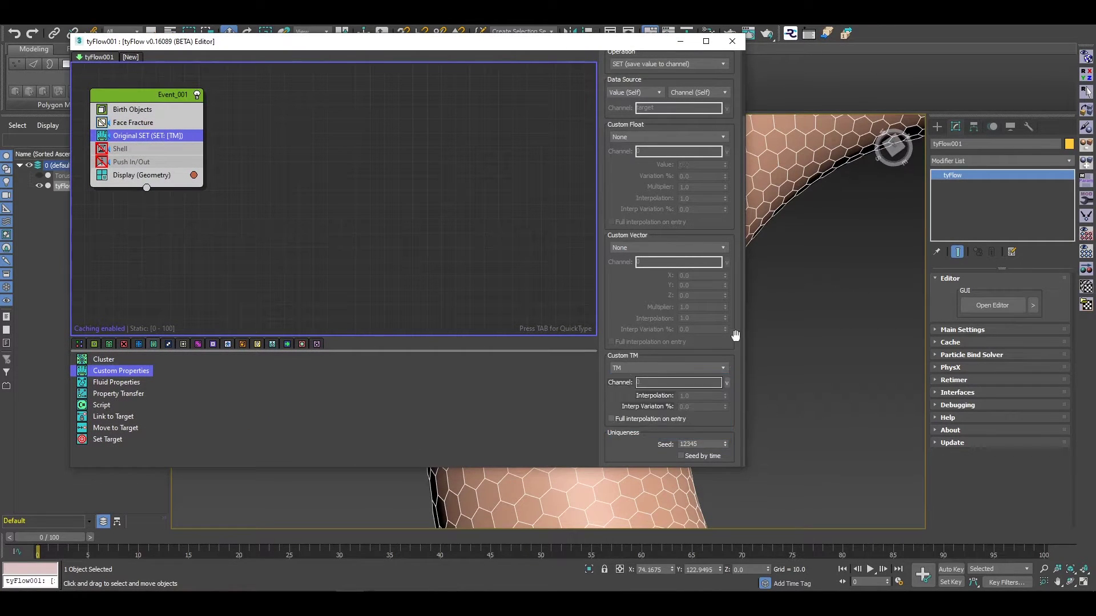
pyautogui.click(632, 368)
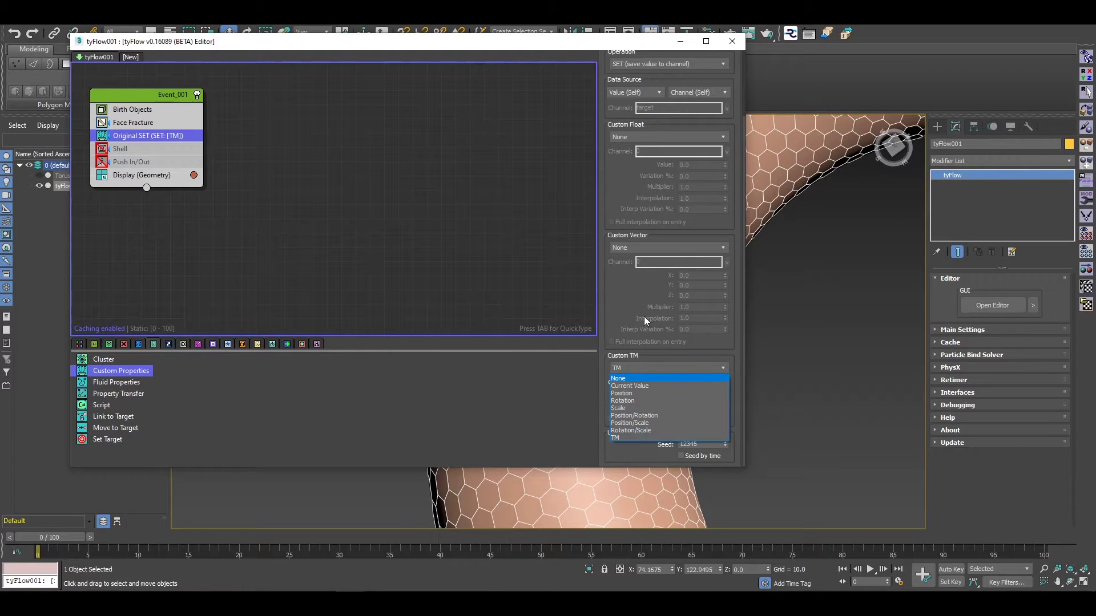
pyautogui.click(630, 438)
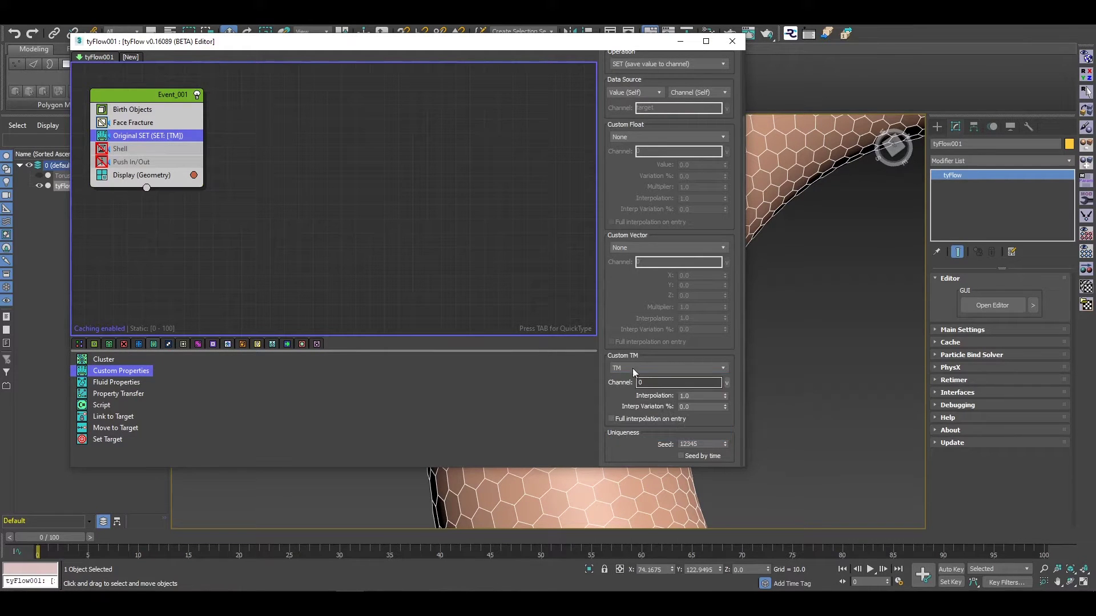
pyautogui.doubleClick(671, 383)
pyautogui.write('MyTM')
pyautogui.press('Return')
pyautogui.moveTo(255, 46); pyautogui.dragTo(420, 102)
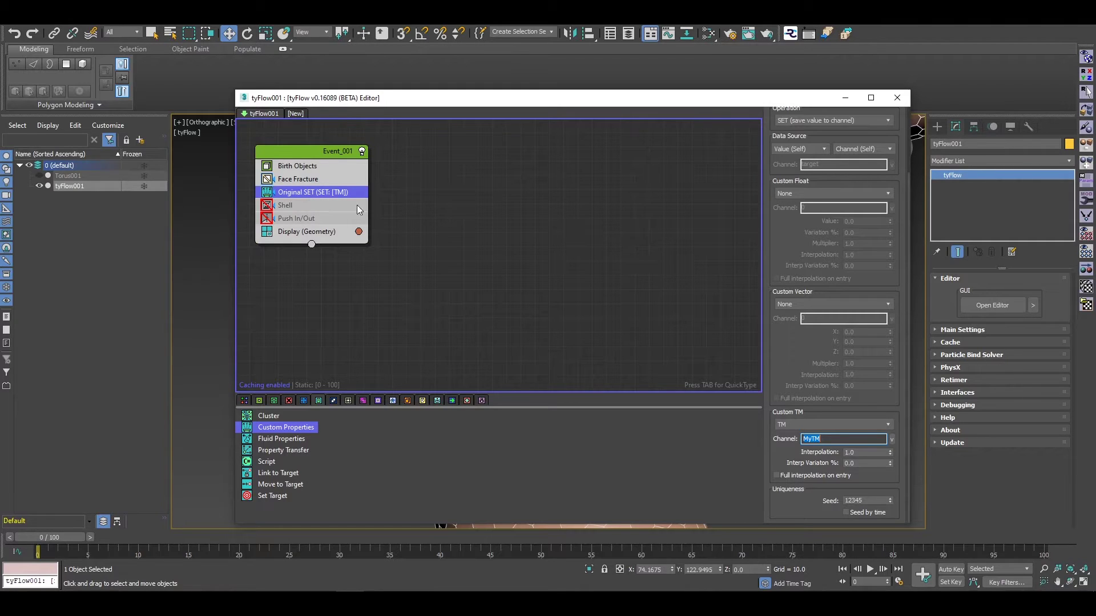
pyautogui.press('Return')
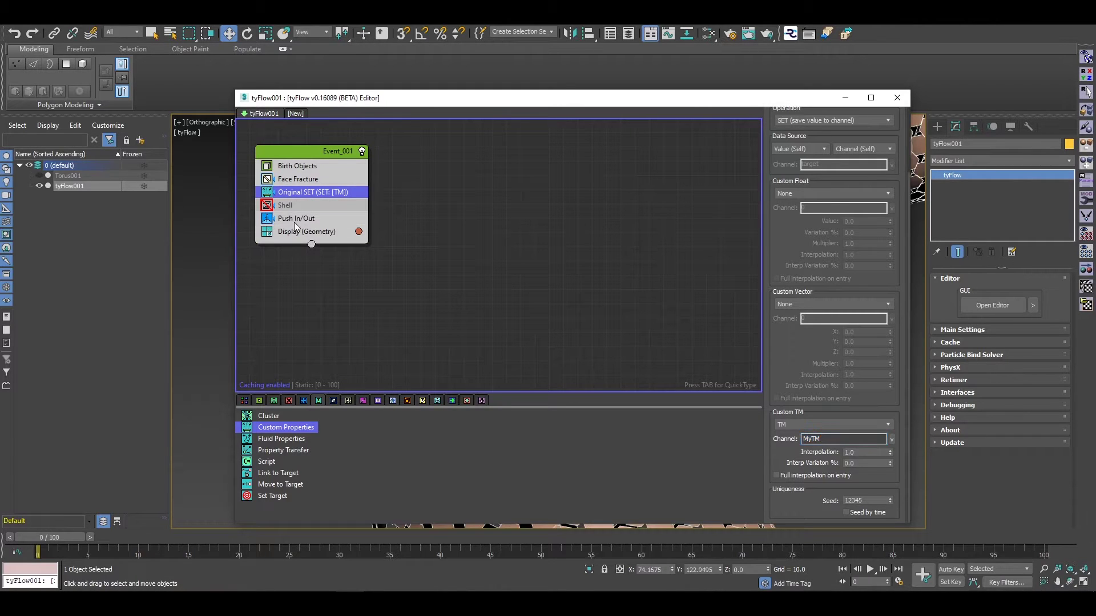
# Add a Time Test operator below Original SET, testing event age greater than 10 with a variation of 5
pyautogui.click(423, 400)
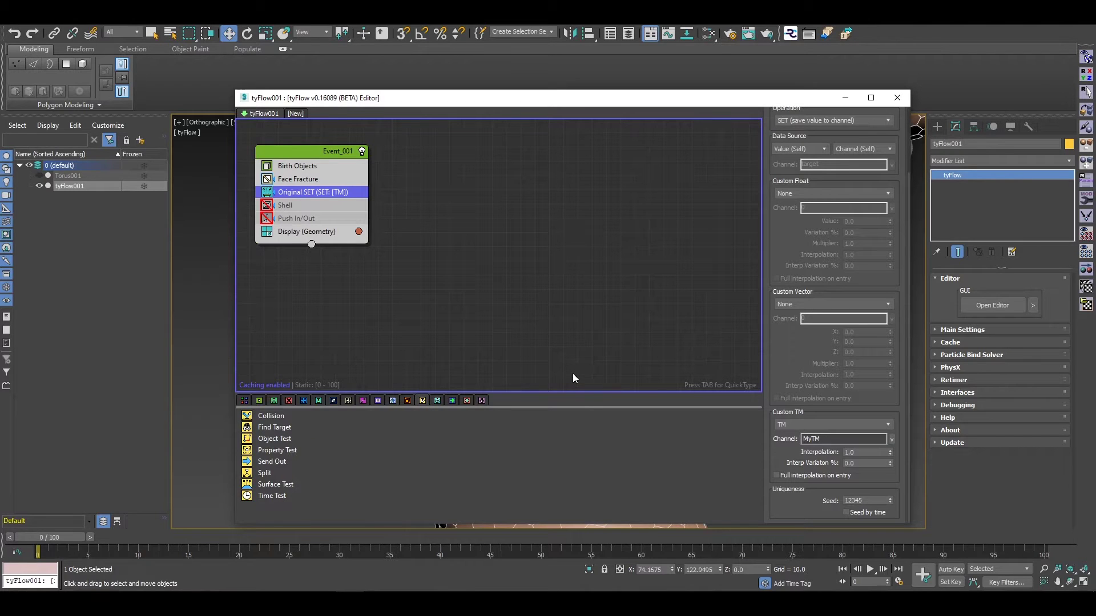
pyautogui.moveTo(269, 496); pyautogui.dragTo(316, 200)
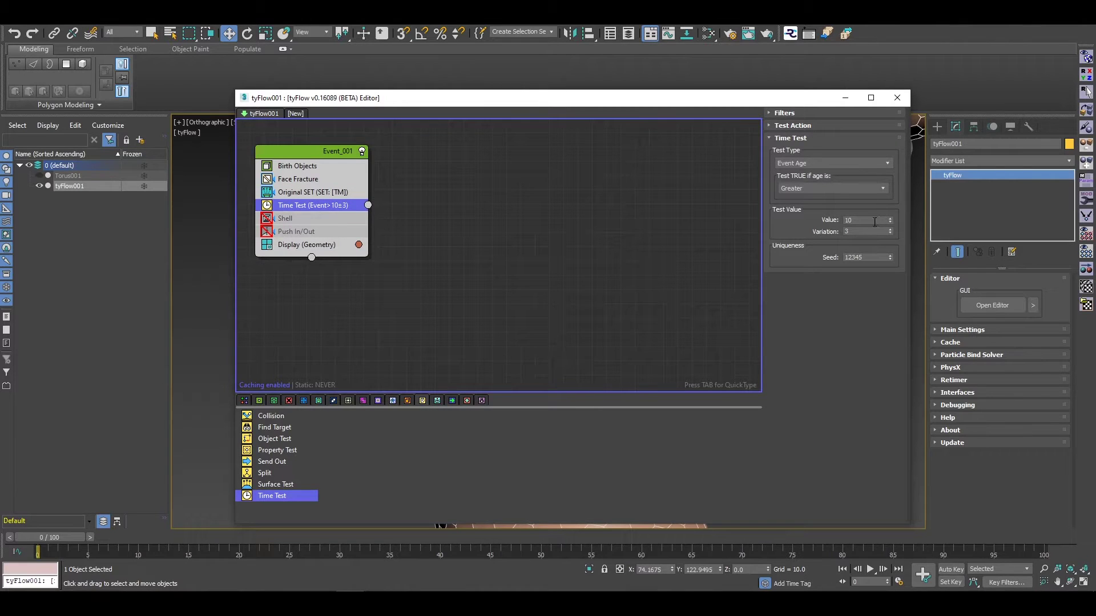
pyautogui.click(856, 231)
# Move the Push In/Out operator into a new event and paste a copy of Display (Geometry) into that event
pyautogui.moveTo(302, 231); pyautogui.dragTo(427, 215)
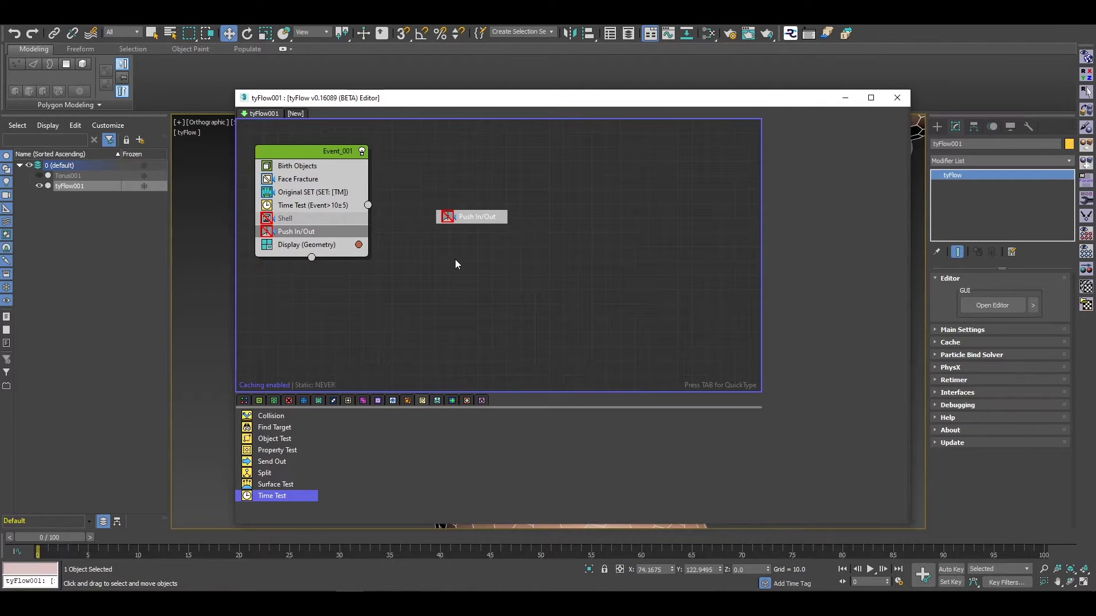
pyautogui.moveTo(455, 264); pyautogui.dragTo(456, 264)
pyautogui.click(317, 234)
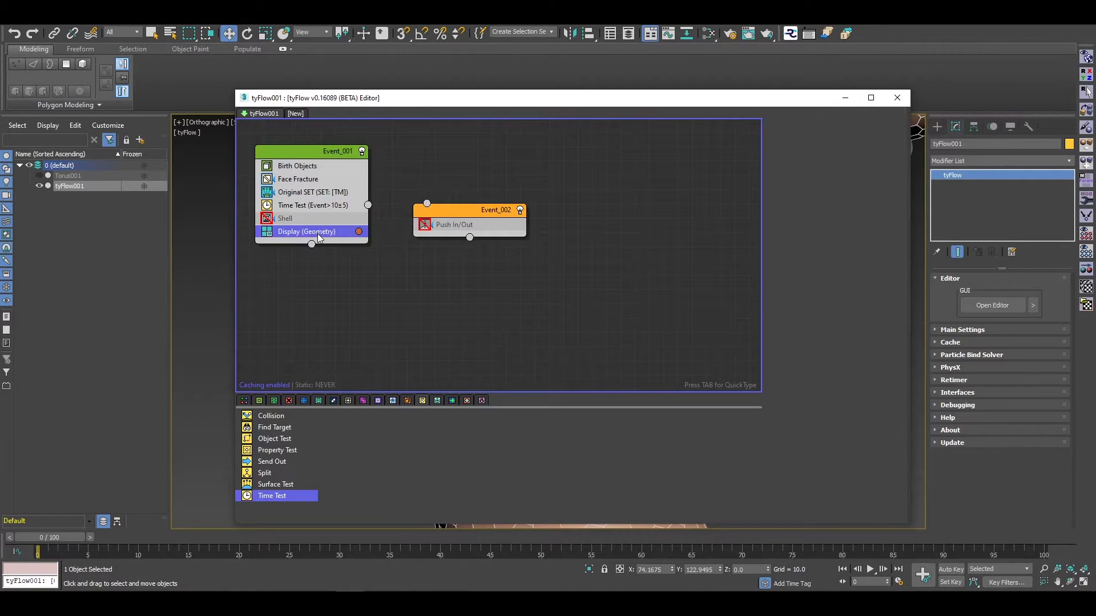
pyautogui.rightClick(318, 237)
pyautogui.click(342, 240)
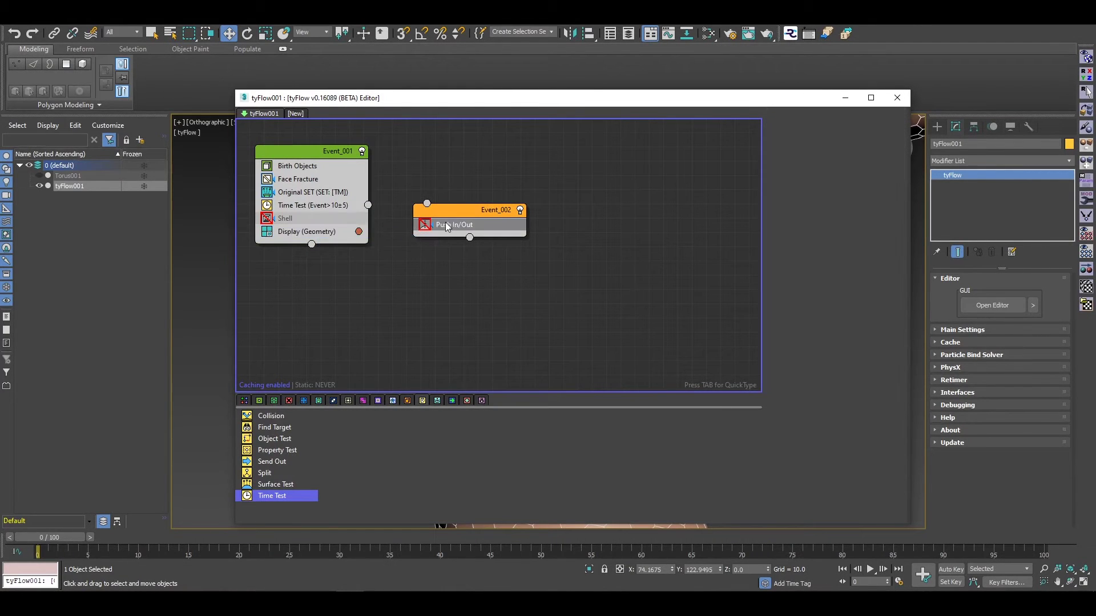
pyautogui.click(453, 228)
pyautogui.rightClick(450, 232)
pyautogui.click(471, 257)
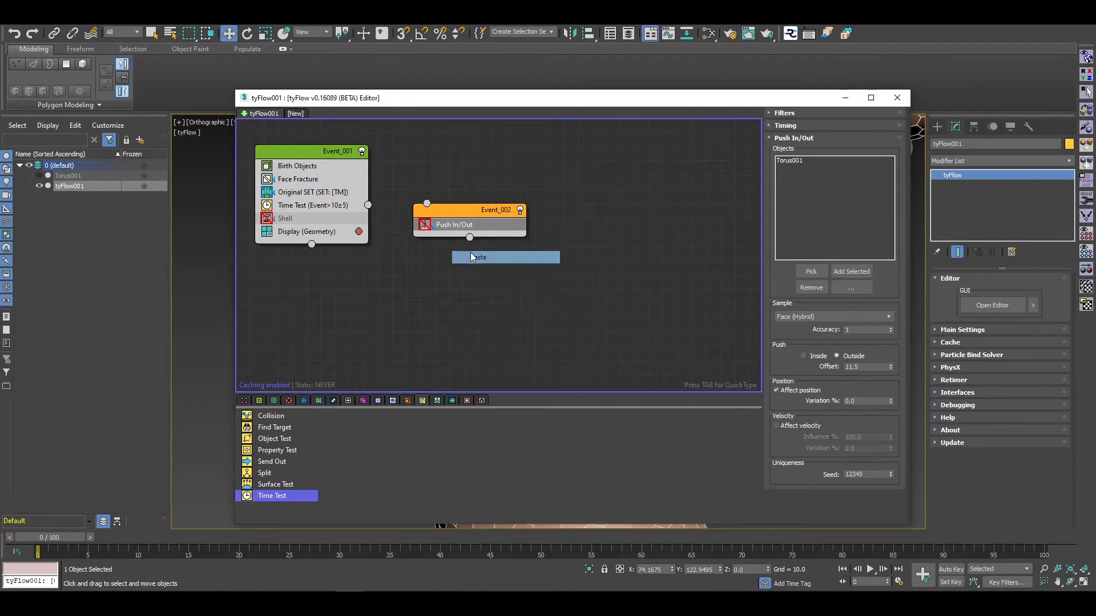
# Set Event_002's Display colour to magenta and connect Event_001's Time Test output to Event_002
pyautogui.click(517, 238)
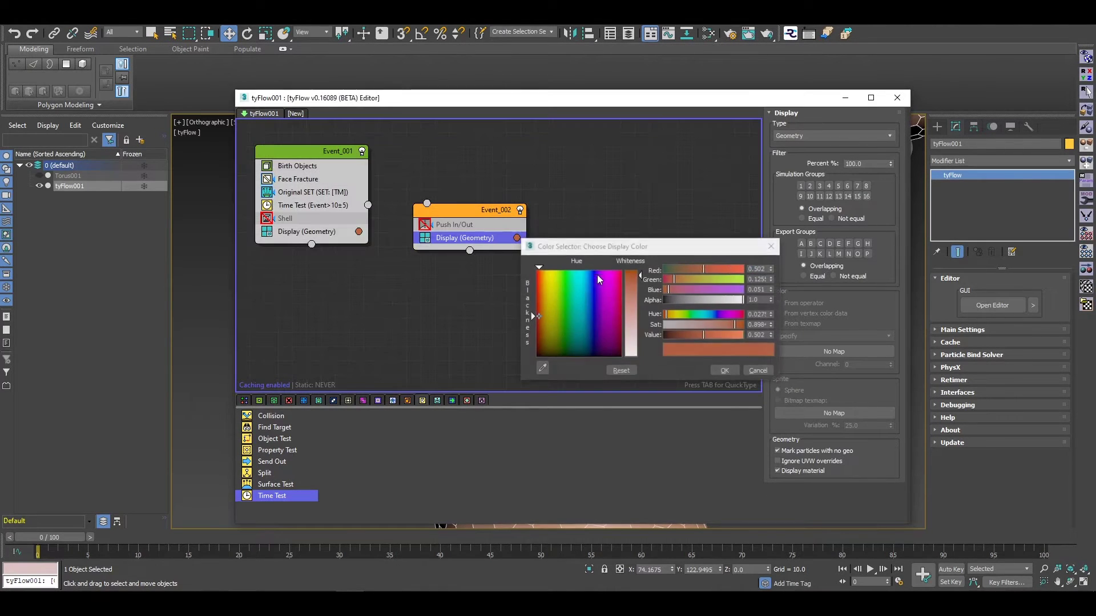
pyautogui.click(608, 291)
pyautogui.click(724, 370)
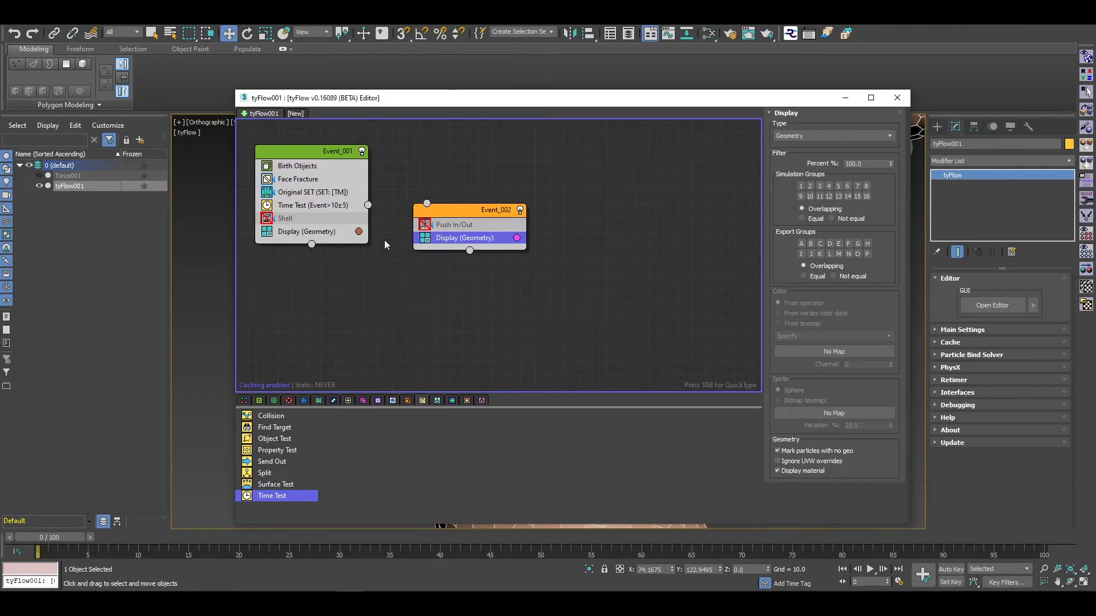
pyautogui.moveTo(368, 205); pyautogui.dragTo(435, 233)
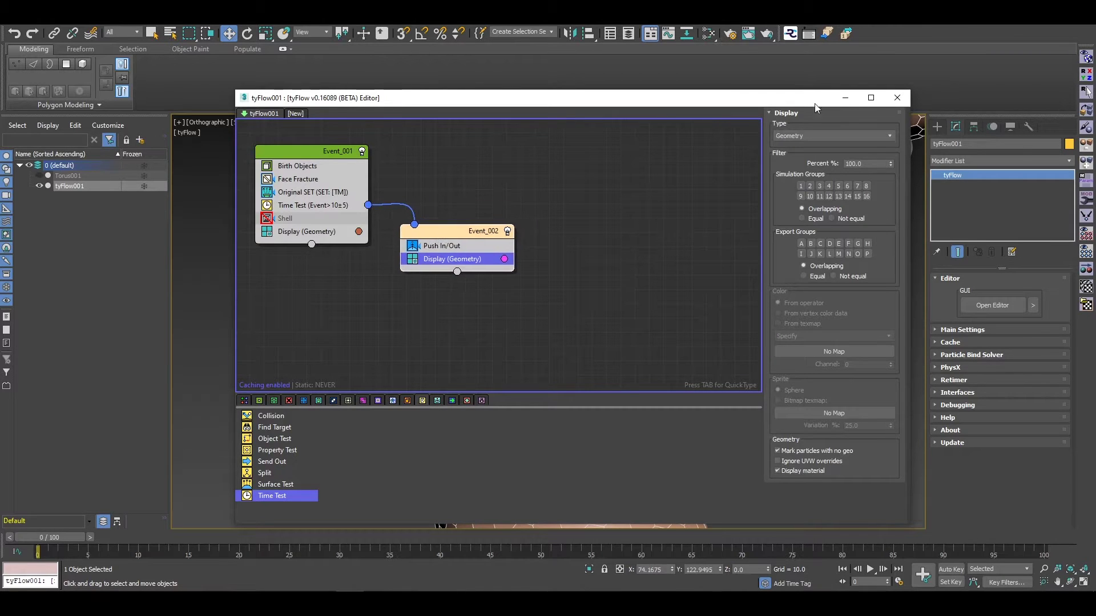
# Scrub the timeline from frame 0 to frame 11 to preview the particles switching into Event_002
pyautogui.click(837, 98)
pyautogui.scroll(-6, 636, 344)
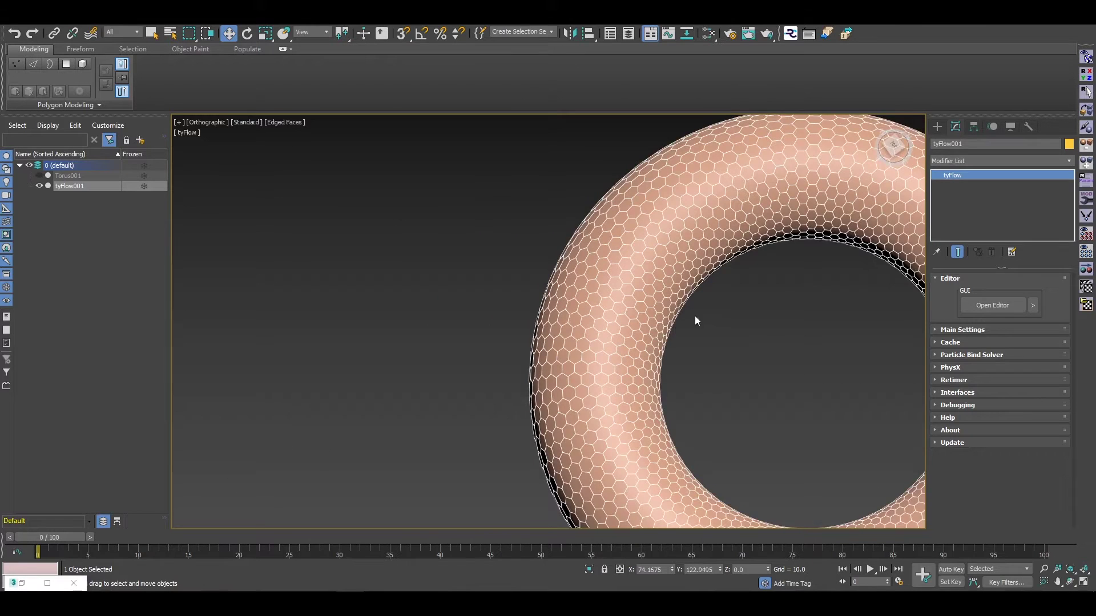
pyautogui.moveTo(53, 537); pyautogui.dragTo(157, 554)
pyautogui.press('w')
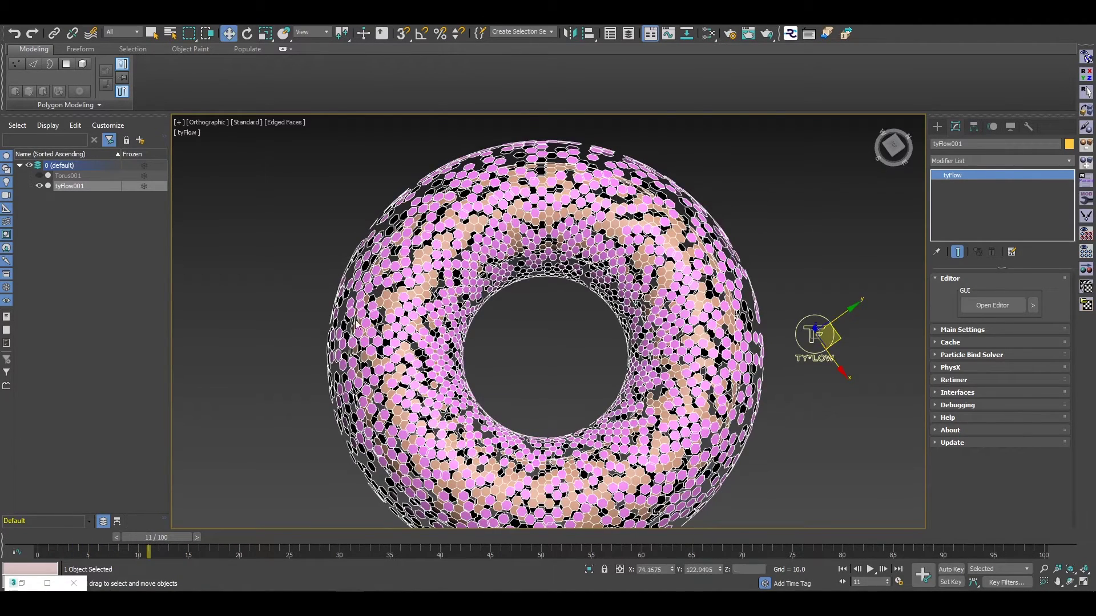
# Copy the Time Test operator from Event_001 and paste it into Event_002 below Push In/Out
pyautogui.press('6')
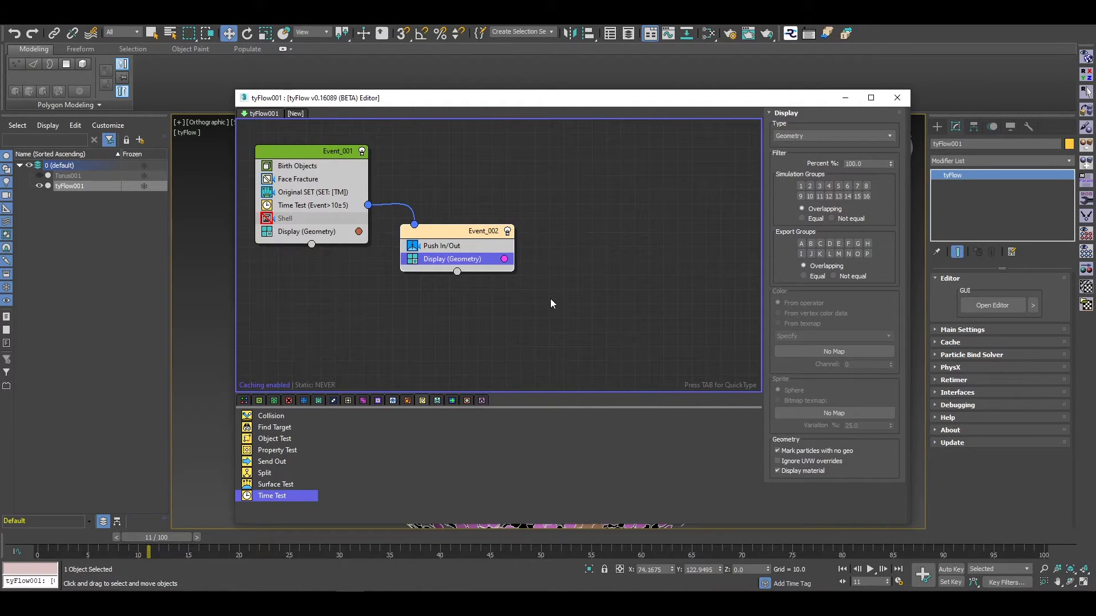
pyautogui.click(329, 209)
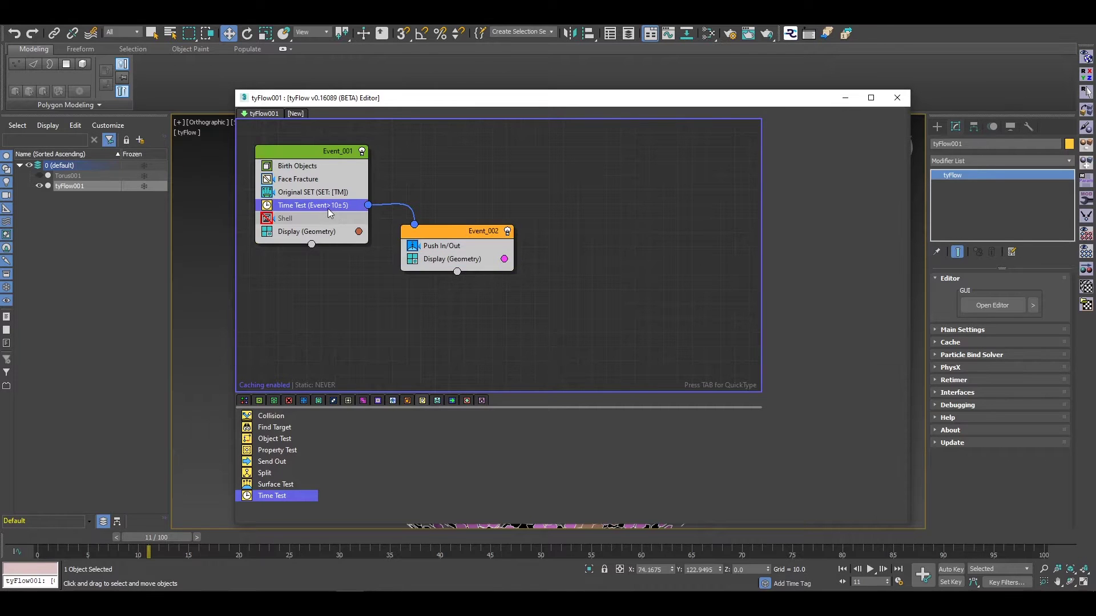
pyautogui.rightClick(327, 207)
pyautogui.click(341, 215)
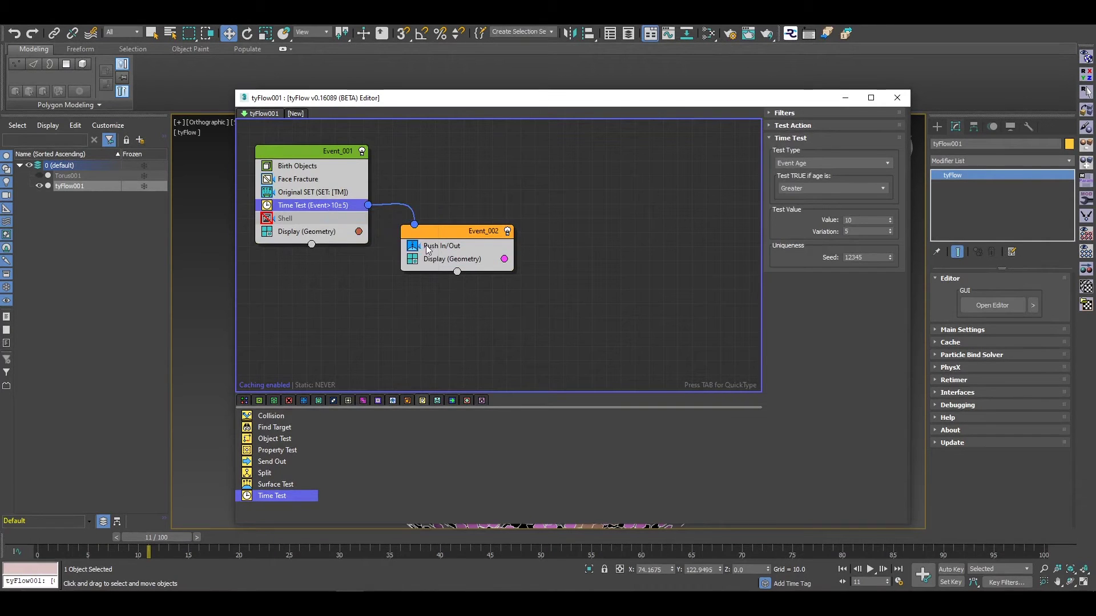
pyautogui.click(447, 246)
pyautogui.rightClick(453, 247)
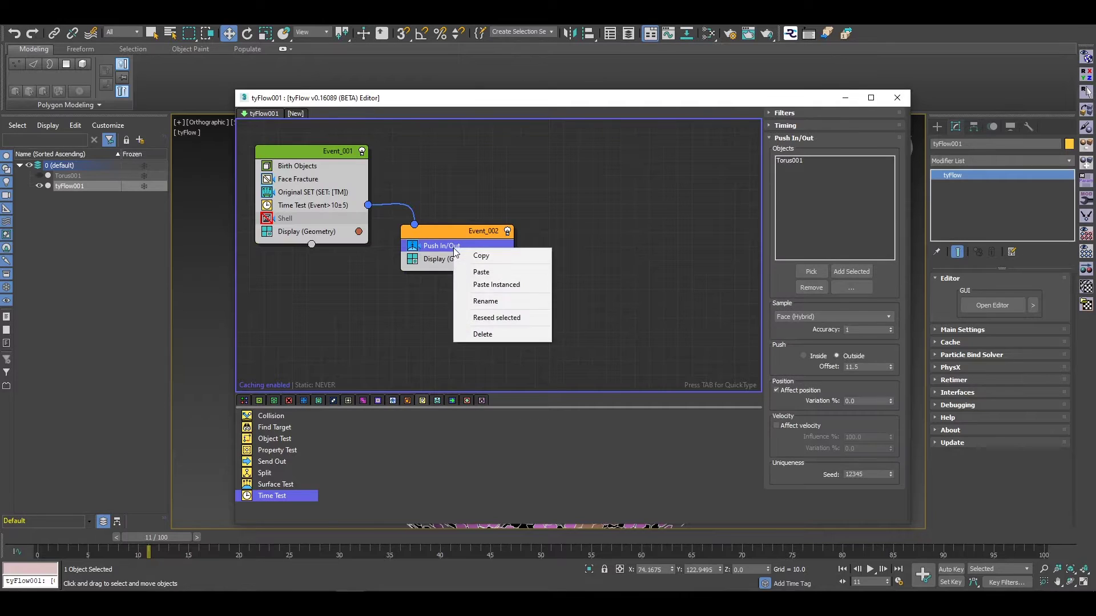
pyautogui.click(481, 273)
# Paste a copy of Event_002's Display operator as a new event and connect Event_002's Time Test output to it
pyautogui.click(468, 272)
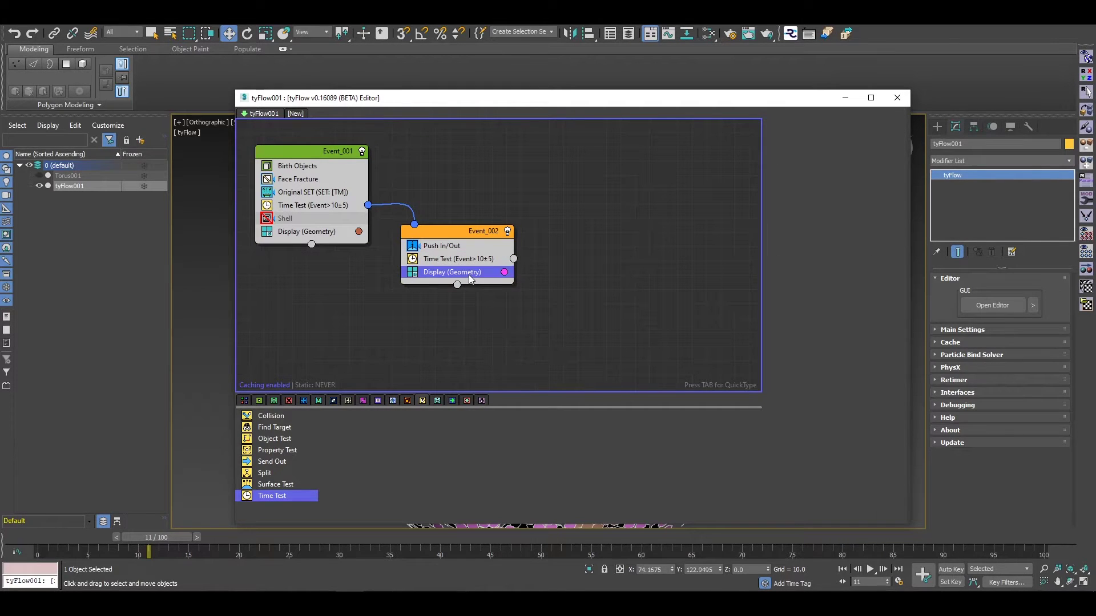
pyautogui.rightClick(468, 274)
pyautogui.click(502, 281)
pyautogui.rightClick(590, 257)
pyautogui.click(591, 258)
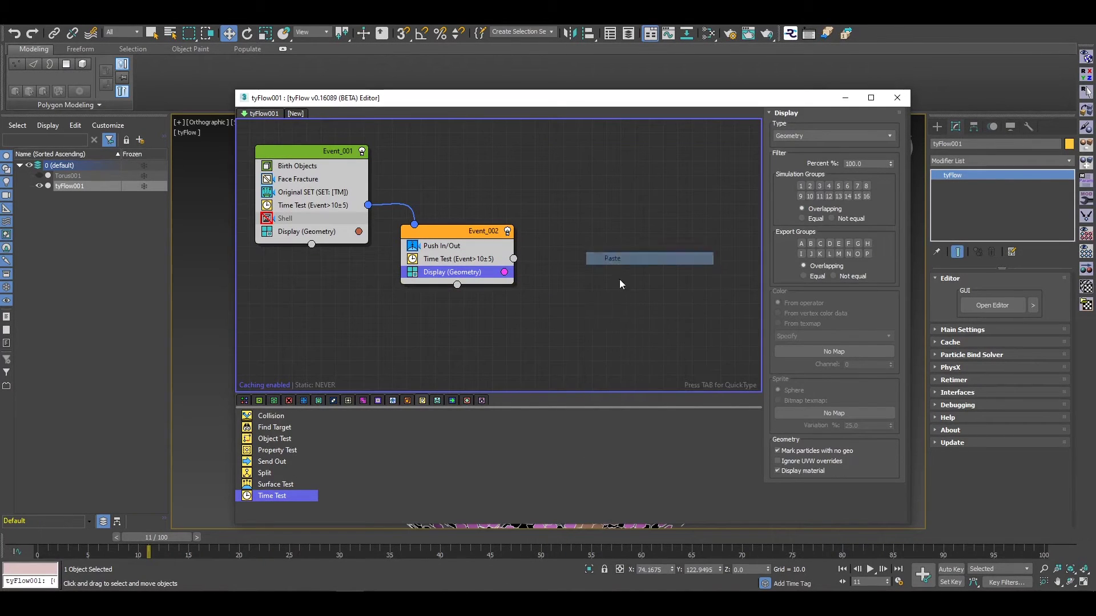
pyautogui.moveTo(513, 259); pyautogui.dragTo(617, 268)
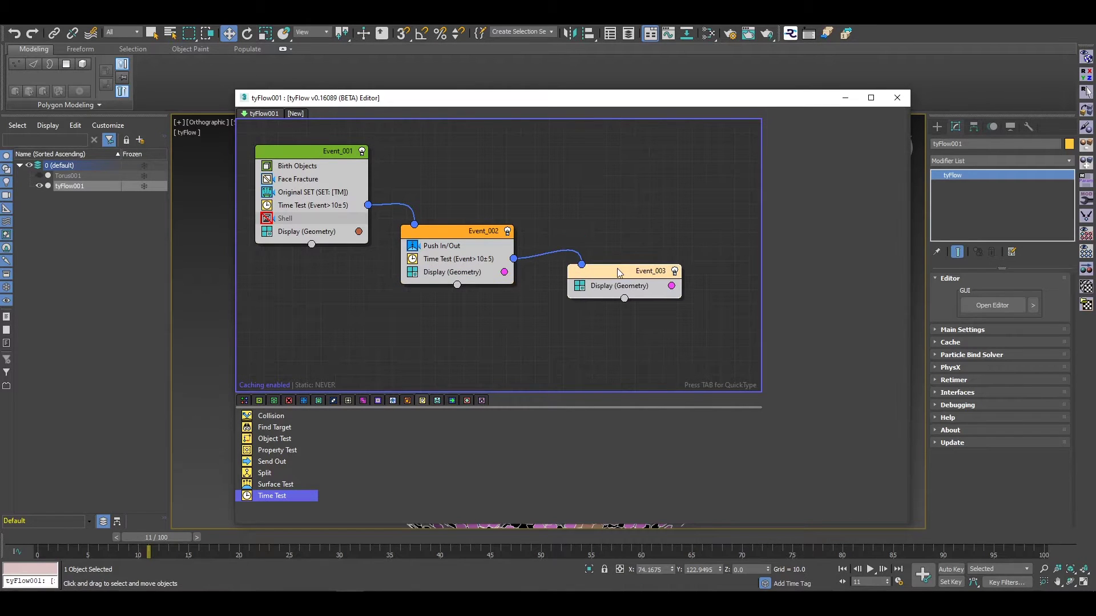
# Set the Display colour of Event_003 to light blue
pyautogui.click(672, 285)
pyautogui.click(744, 318)
pyautogui.moveTo(744, 319); pyautogui.dragTo(744, 315)
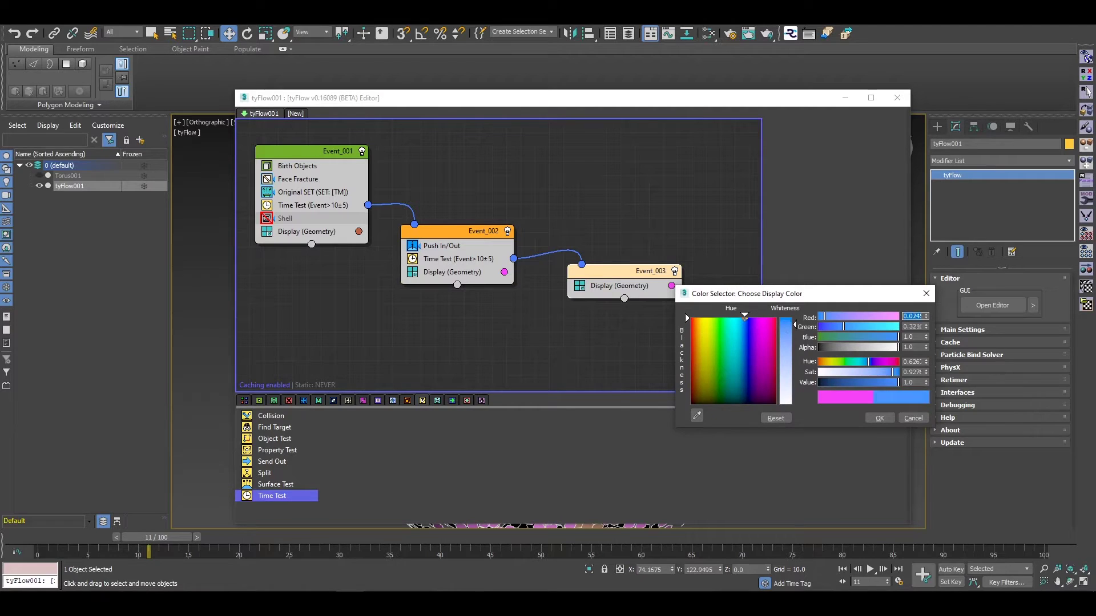
pyautogui.click(879, 418)
# Scrub the timeline to preview the three-event flow and return to frame 0
pyautogui.click(897, 98)
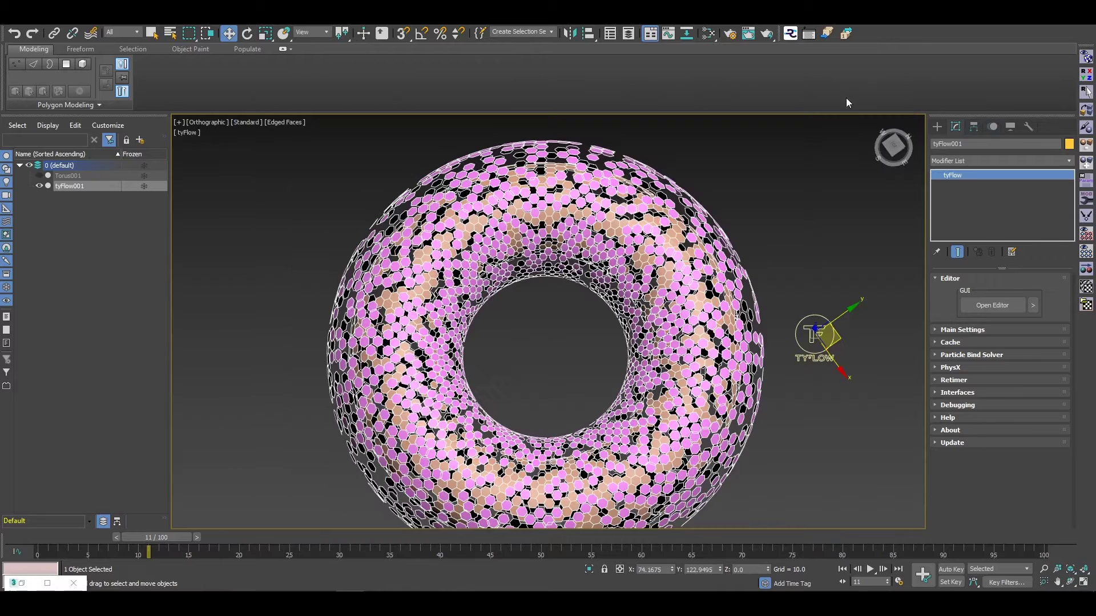
pyautogui.moveTo(154, 540); pyautogui.dragTo(54, 547)
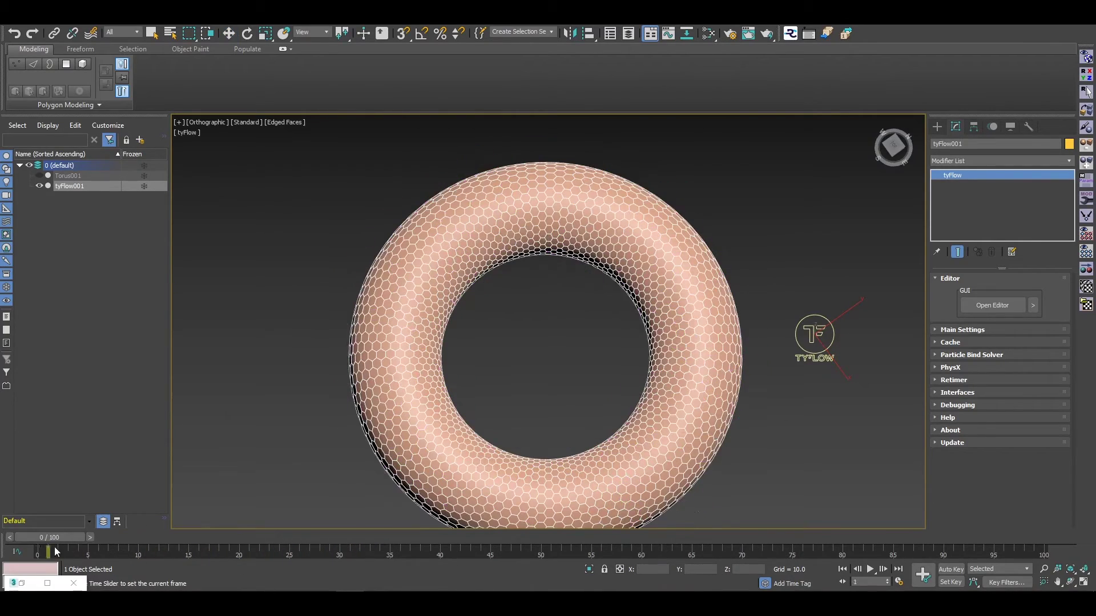
pyautogui.press('w')
# Copy the Original SET operator from Event_001 and paste it into Event_003 above Display
pyautogui.click(991, 304)
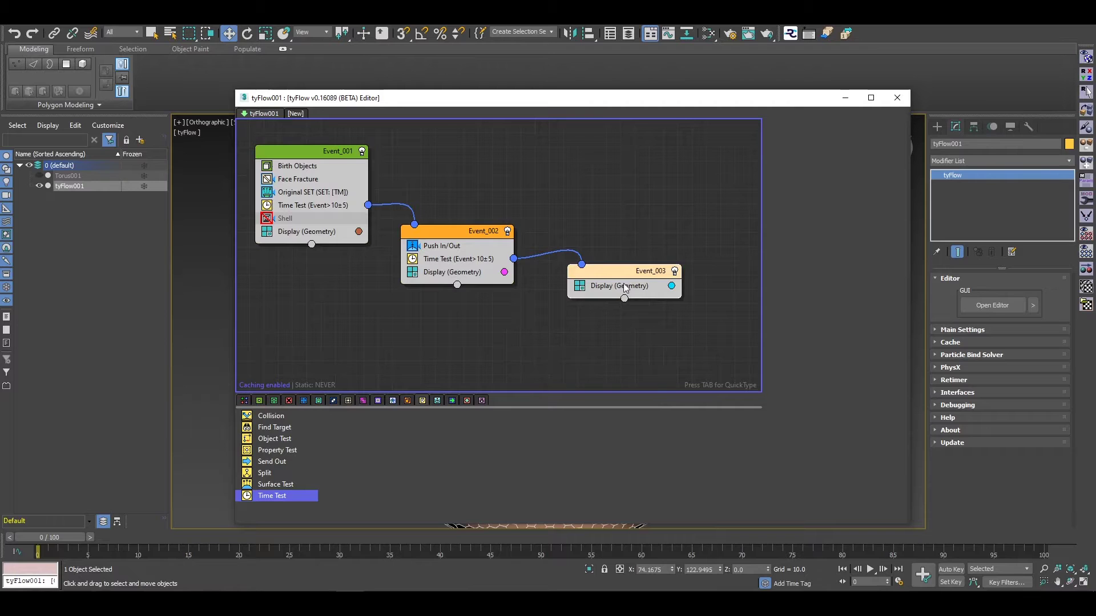
pyautogui.click(325, 193)
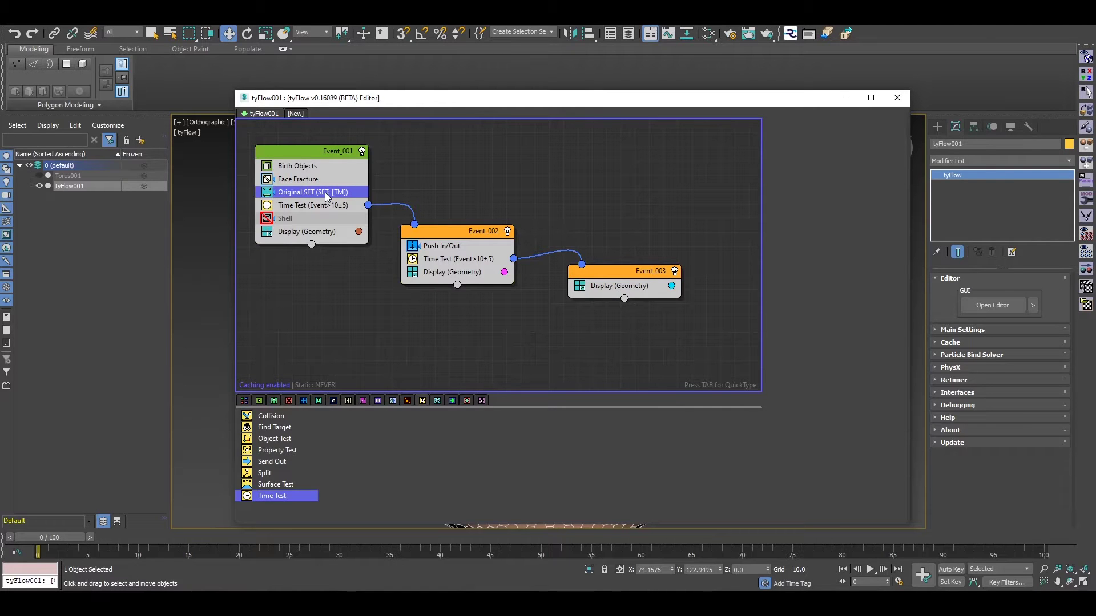
pyautogui.rightClick(324, 193)
pyautogui.click(344, 203)
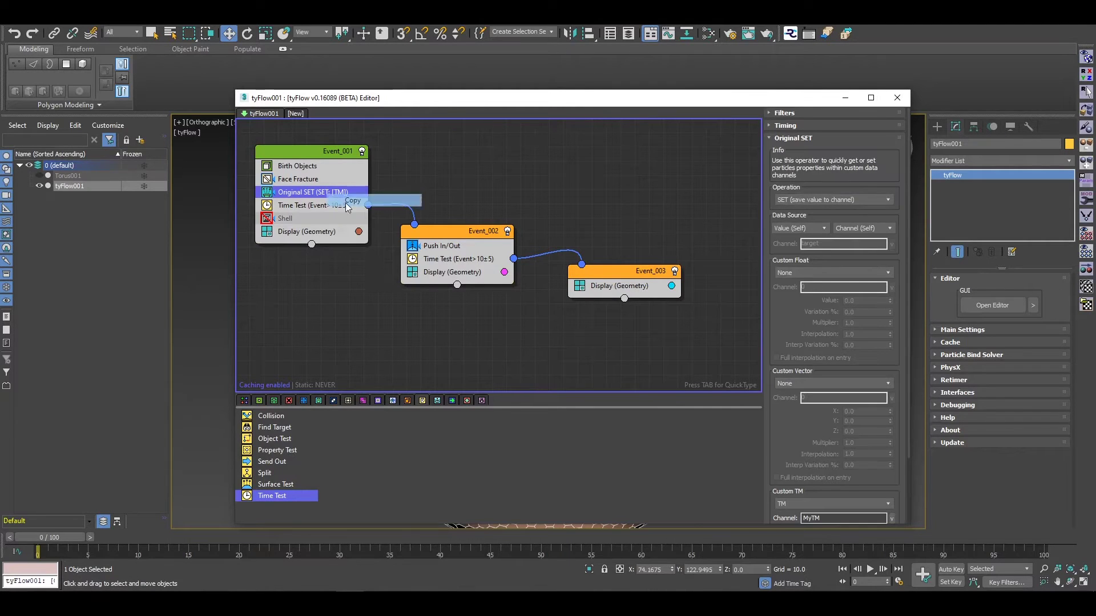
pyautogui.click(617, 273)
pyautogui.rightClick(616, 273)
pyautogui.click(645, 297)
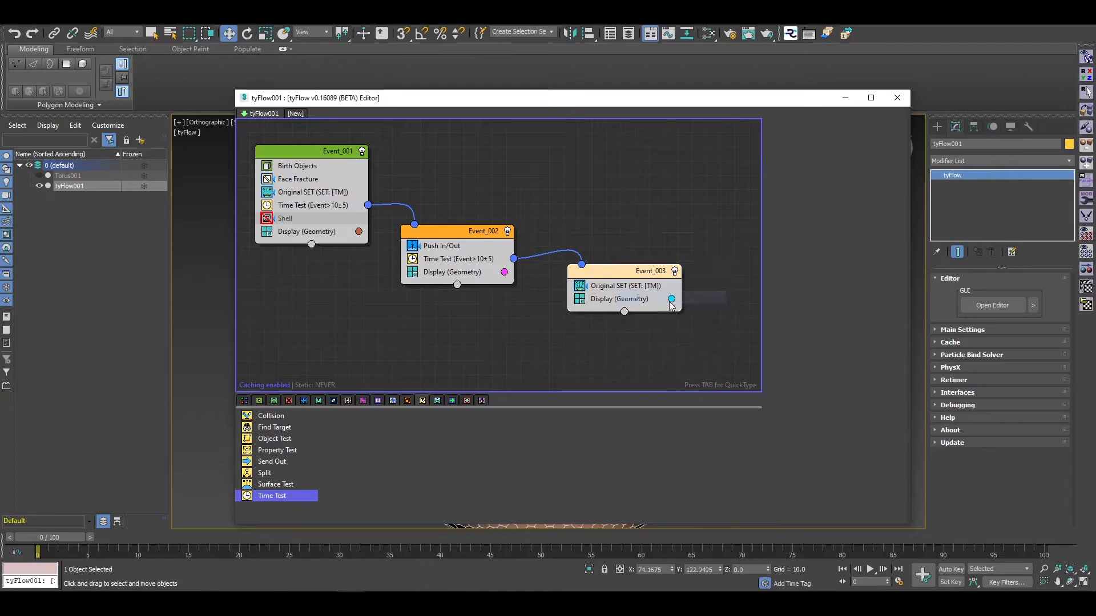
# Set the operation of Event_003's Original SET operator to GET (load value from channel)
pyautogui.click(631, 284)
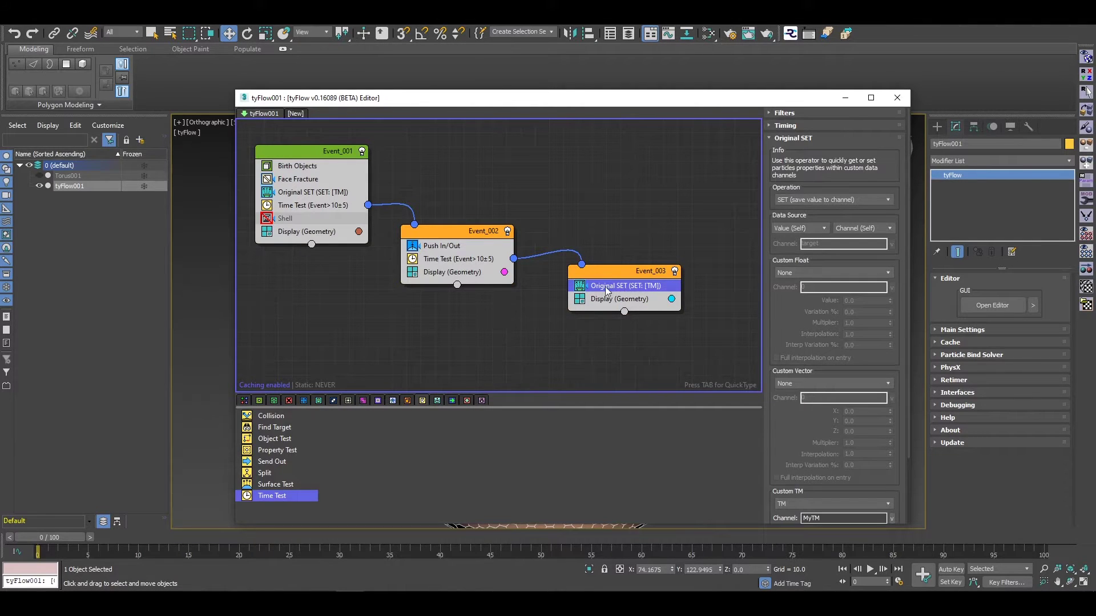
pyautogui.click(820, 200)
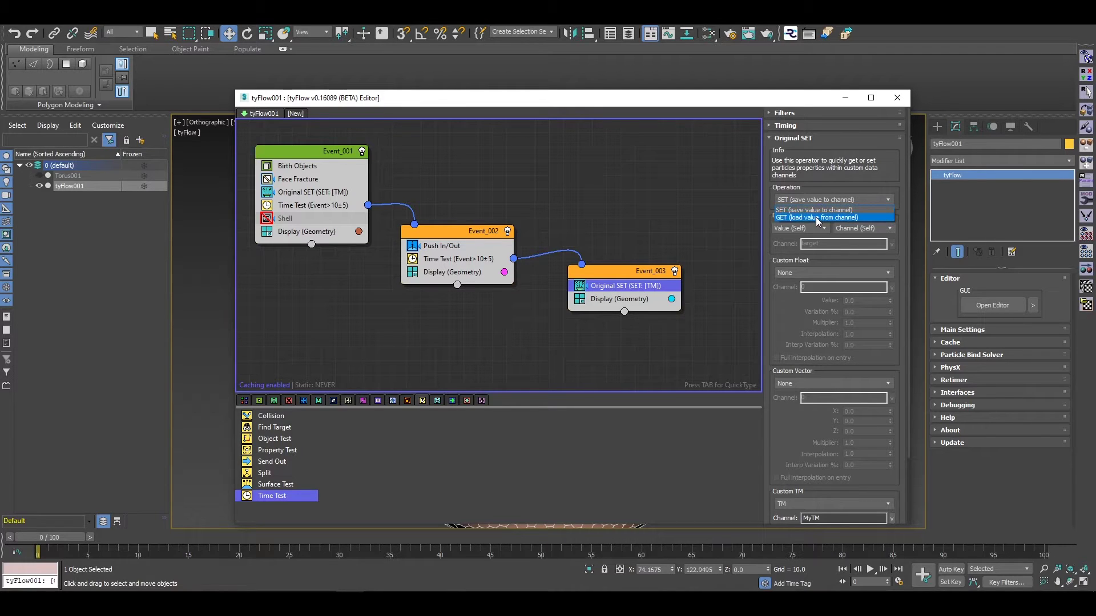
pyautogui.click(816, 217)
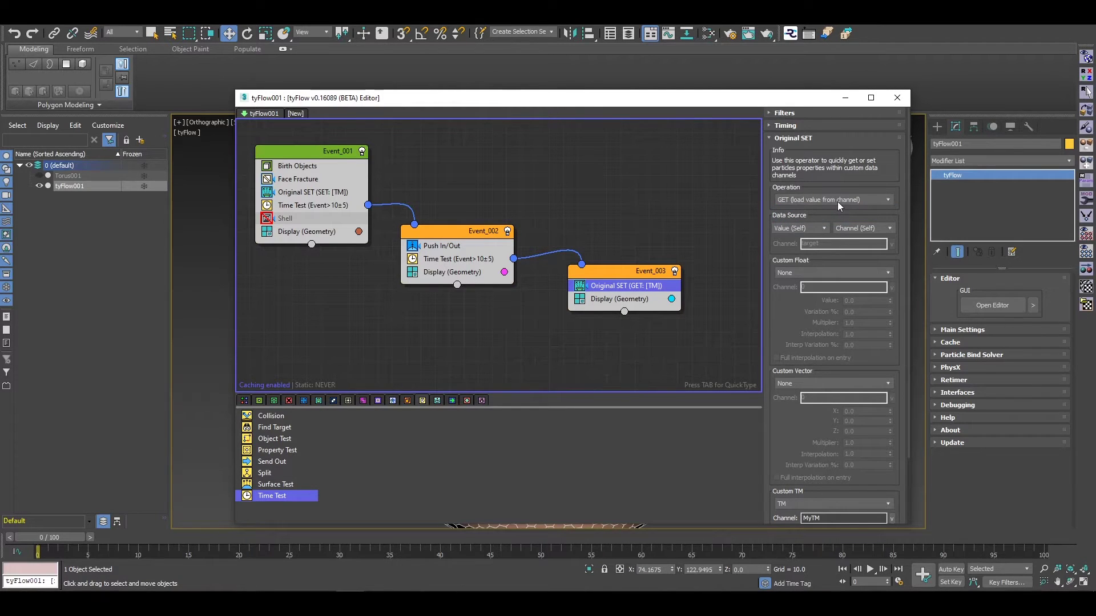
# Scrub the timeline to check how the particles return to their stored transforms in Event_003, ending at frame 0
pyautogui.click(846, 98)
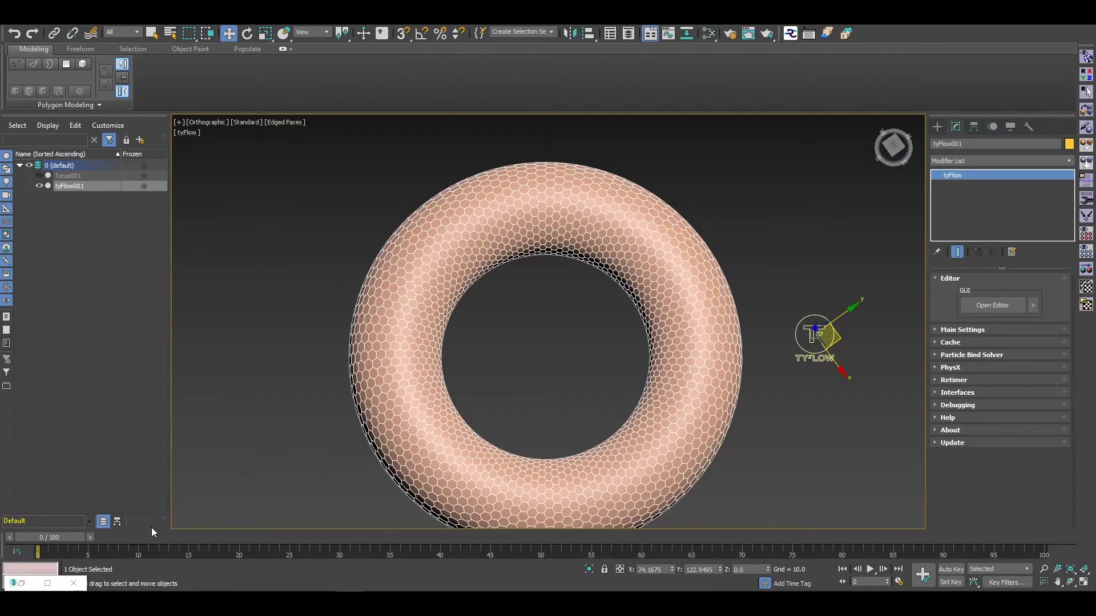
pyautogui.moveTo(67, 537)
pyautogui.mouseDown()
pyautogui.moveTo(417, 553)
pyautogui.moveTo(86, 539)
pyautogui.mouseUp()
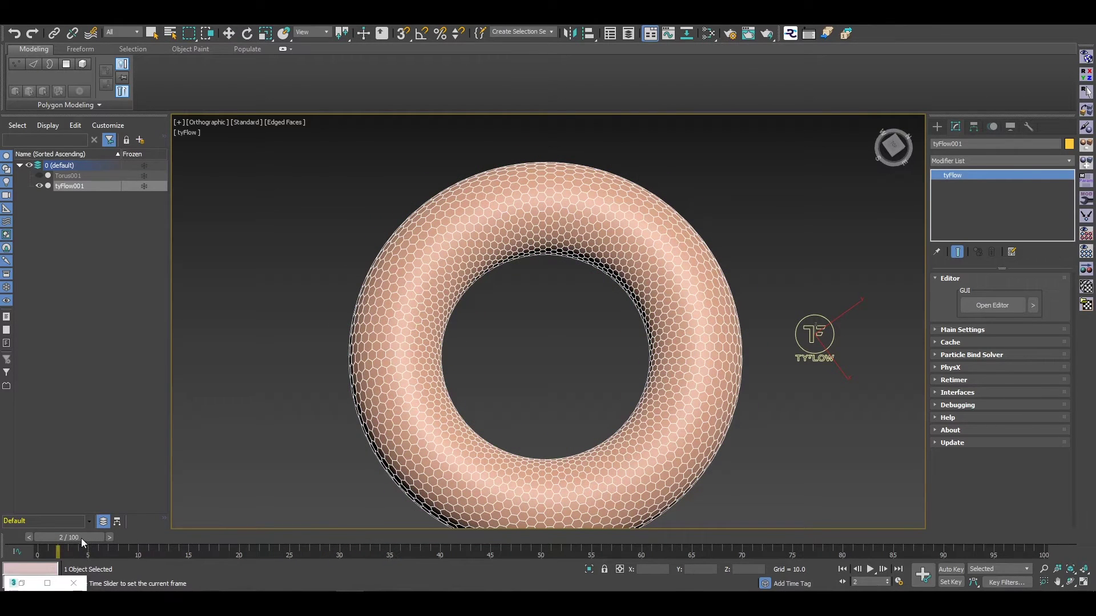
pyautogui.moveTo(90, 533); pyautogui.dragTo(53, 529)
pyautogui.press('w')
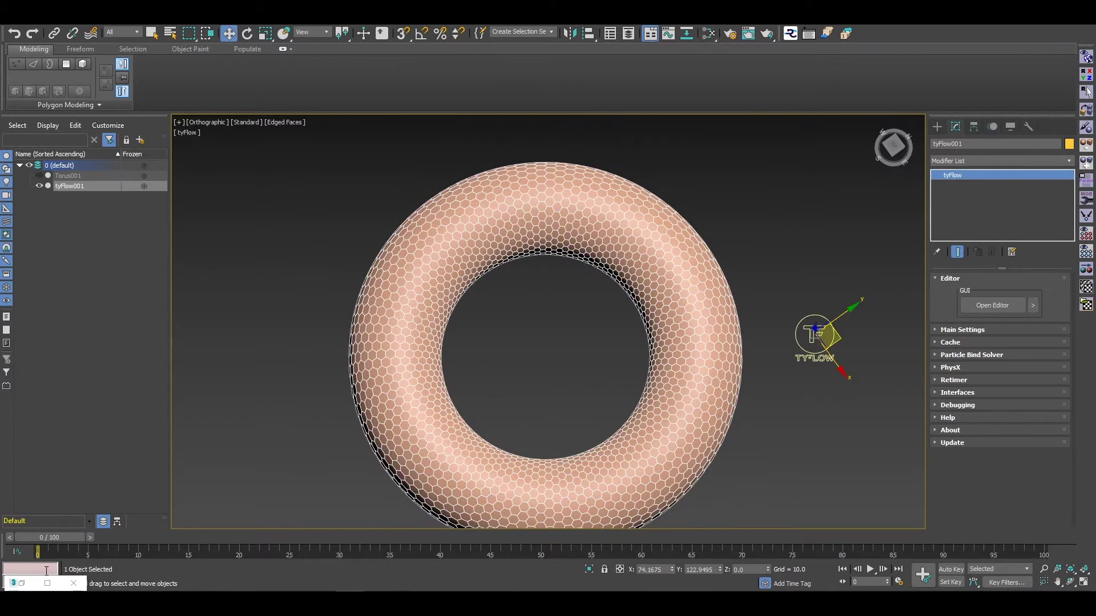
# Change the timing mode of Event_003's Original SET operator and set its custom TM interpolation to 0.1
pyautogui.click(992, 305)
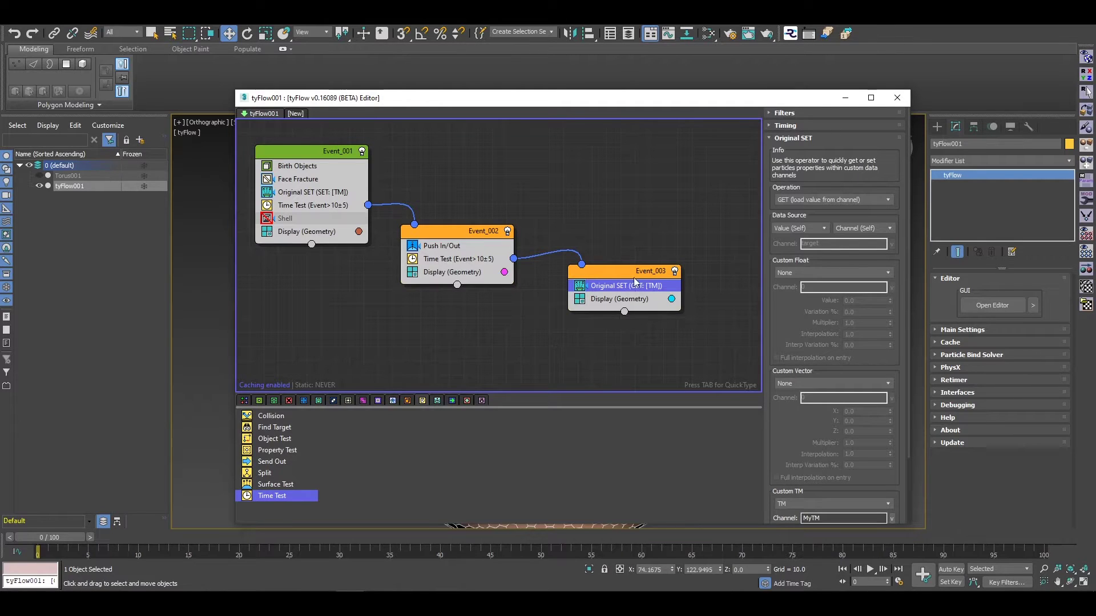
pyautogui.moveTo(631, 271); pyautogui.dragTo(620, 290)
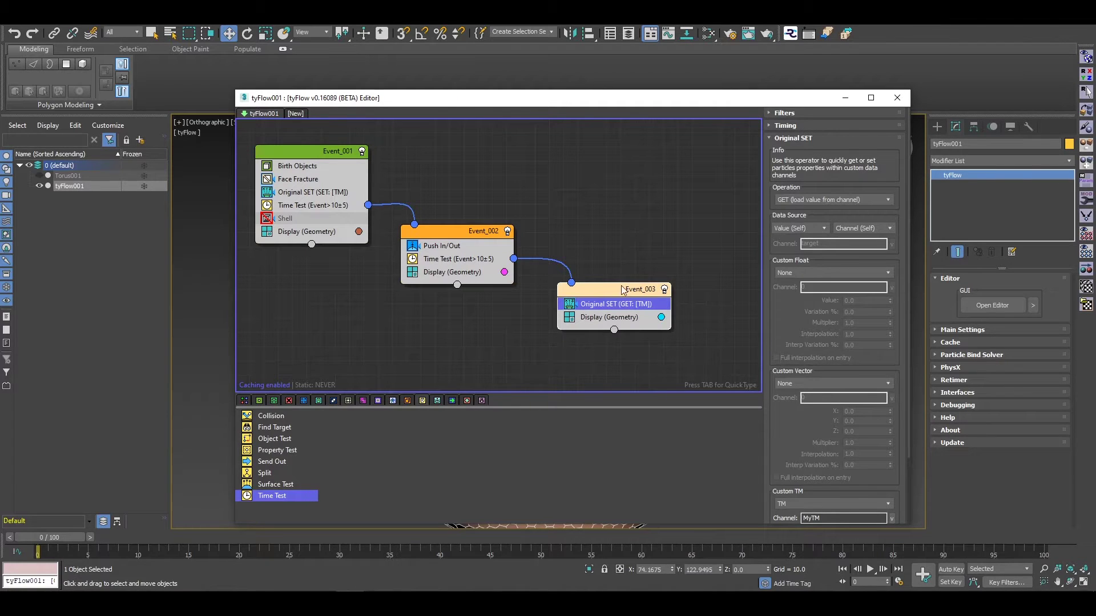
pyautogui.click(814, 125)
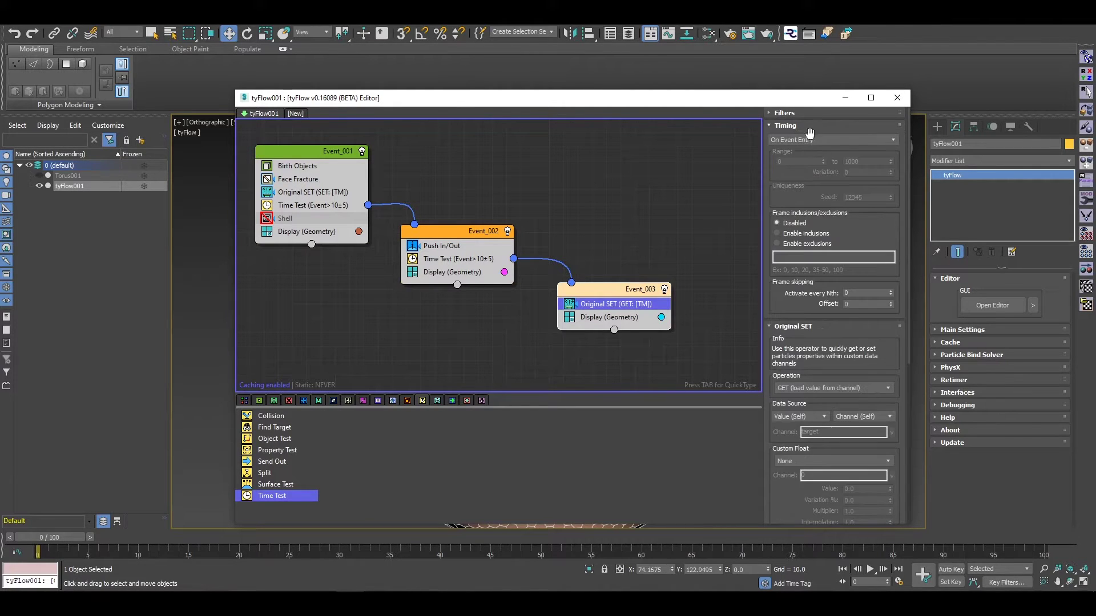
pyautogui.click(803, 141)
pyautogui.click(807, 166)
pyautogui.moveTo(781, 396); pyautogui.dragTo(784, 128)
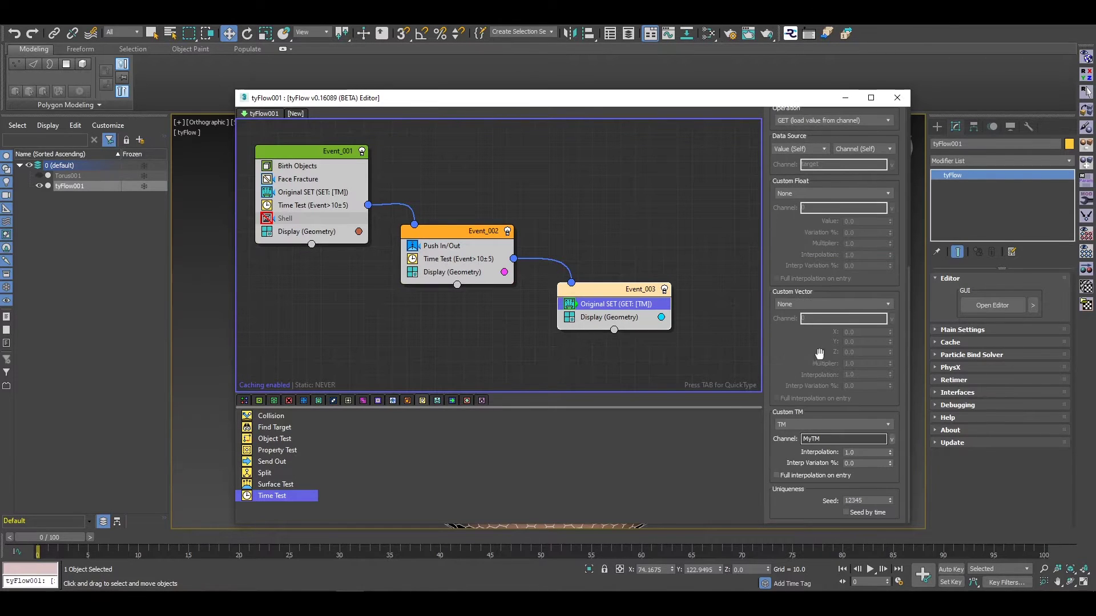
pyautogui.click(863, 453)
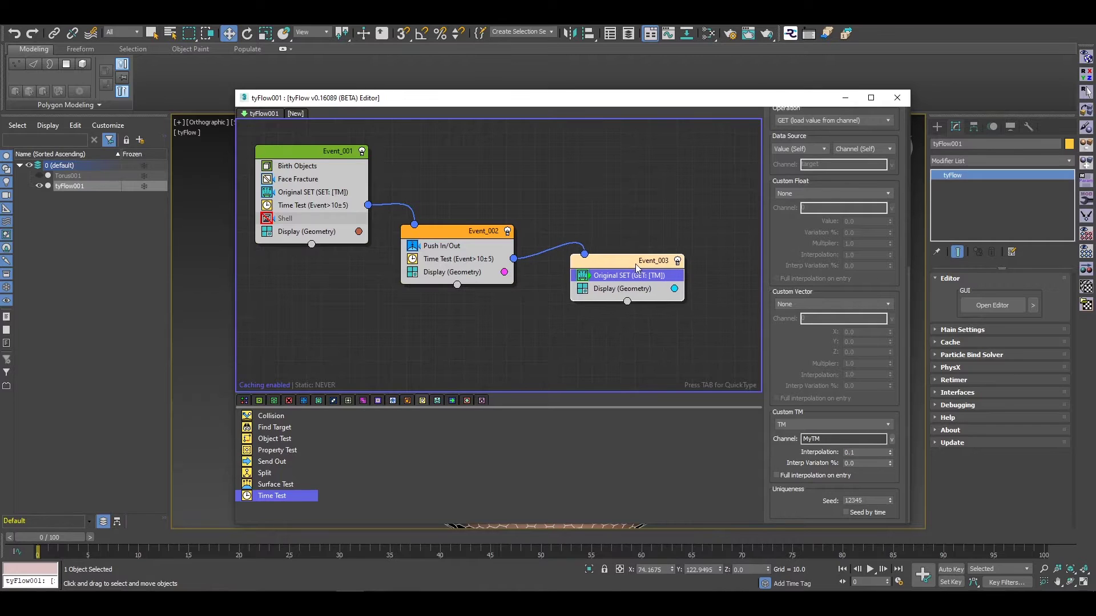
pyautogui.moveTo(637, 264); pyautogui.dragTo(626, 332)
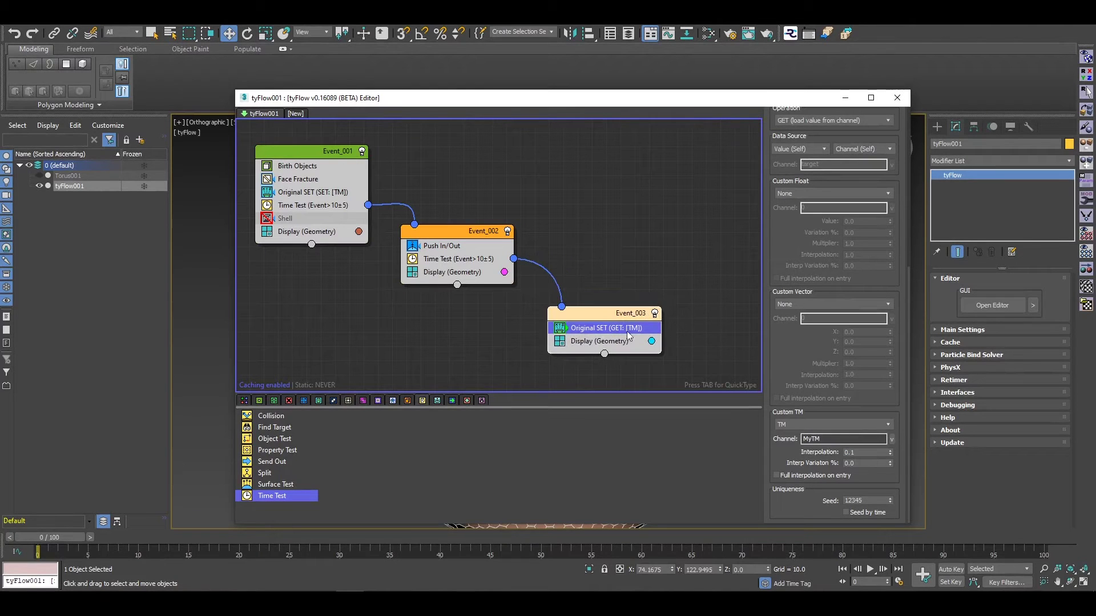
# Scrub the timeline to preview the particles' interpolated return motion, ending at frame 0
pyautogui.click(844, 99)
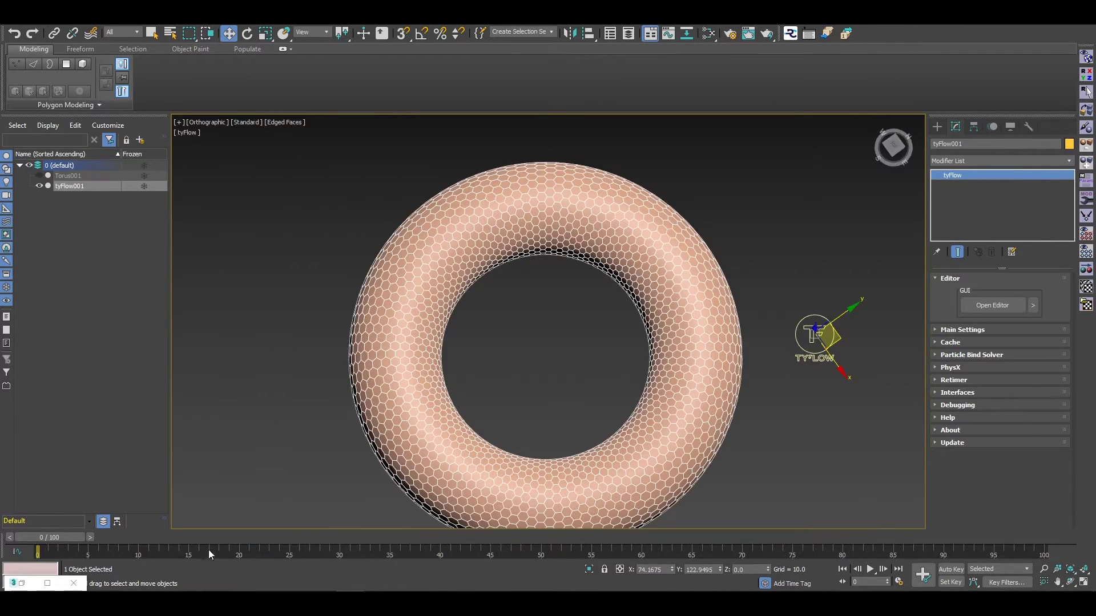
pyautogui.moveTo(65, 539)
pyautogui.mouseDown()
pyautogui.moveTo(556, 567)
pyautogui.moveTo(882, 536)
pyautogui.moveTo(34, 545)
pyautogui.mouseUp()
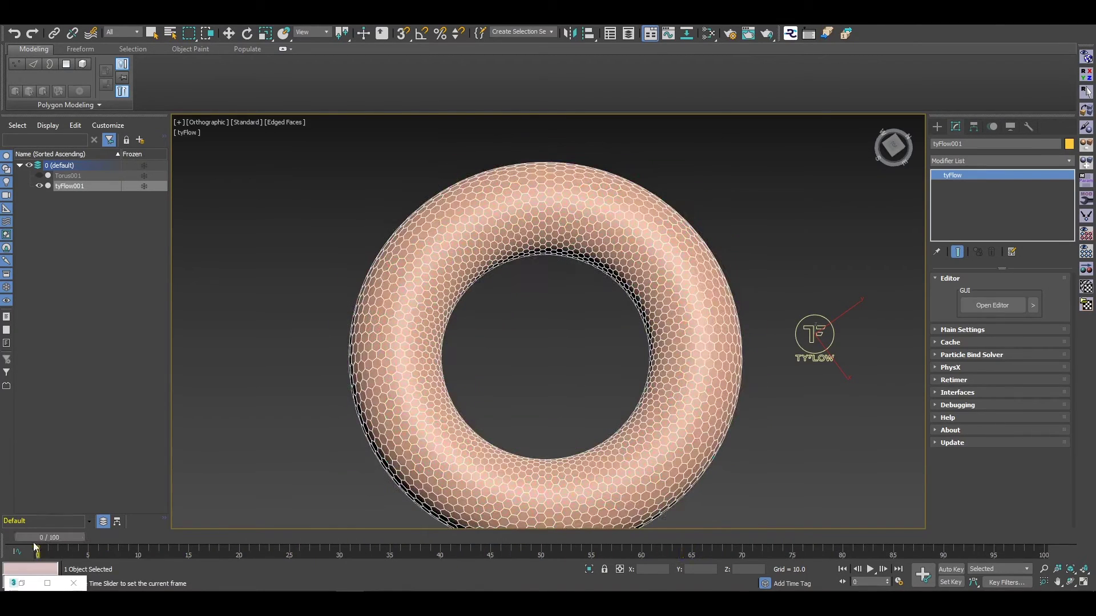
pyautogui.press('w')
# Set the custom TM interpolation of Event_003's Original SET operator to 0.3
pyautogui.click(22, 584)
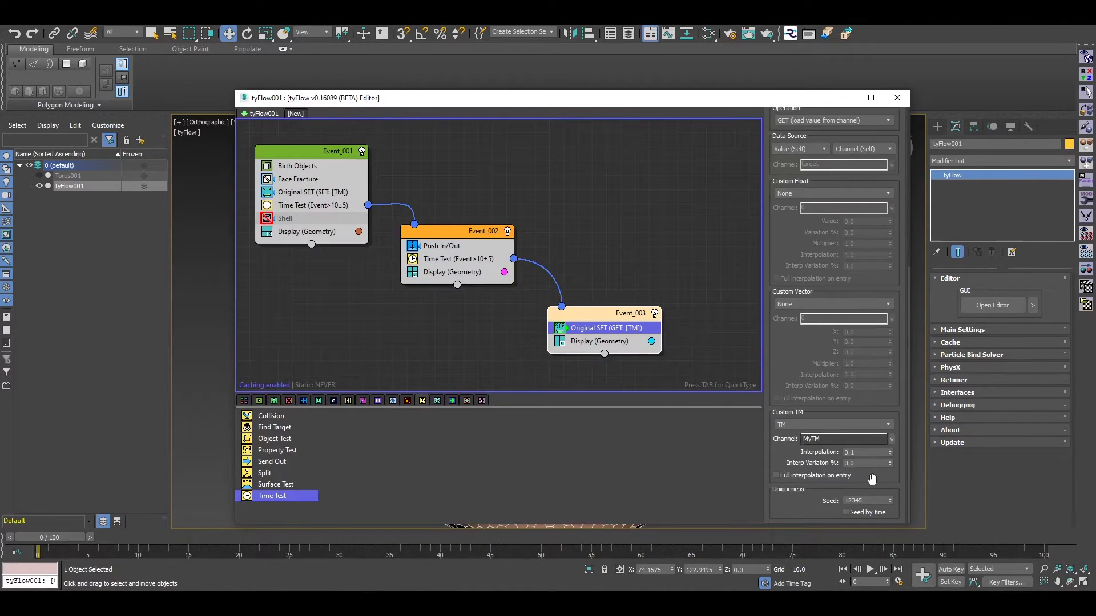
pyautogui.click(853, 453)
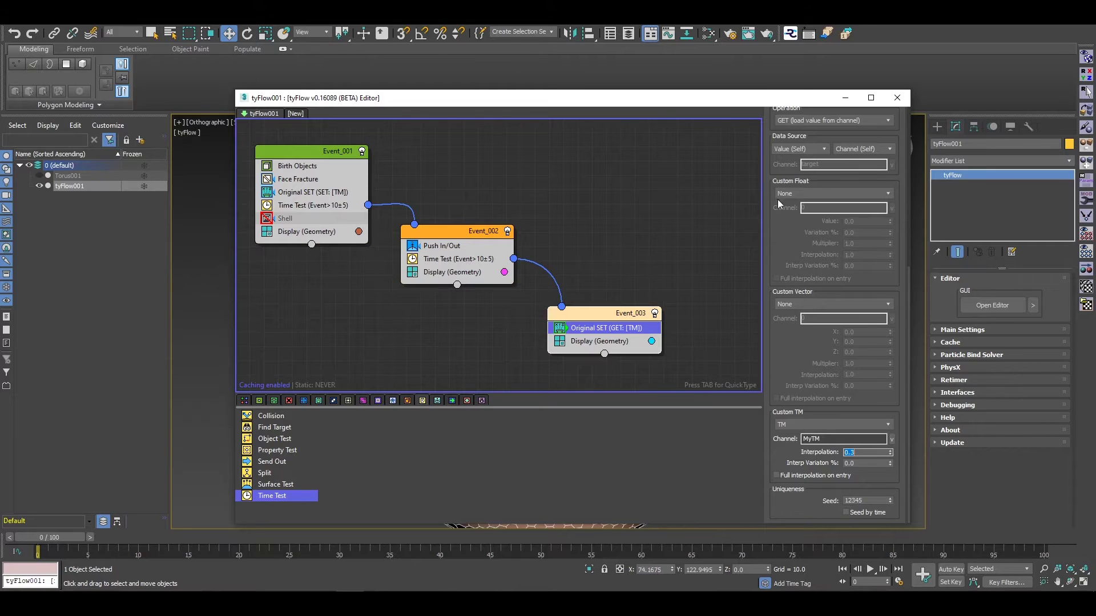
# Minimize the tyFlow editor and clone Torus001 as an independent copy named Torus002
pyautogui.click(847, 98)
pyautogui.click(71, 176)
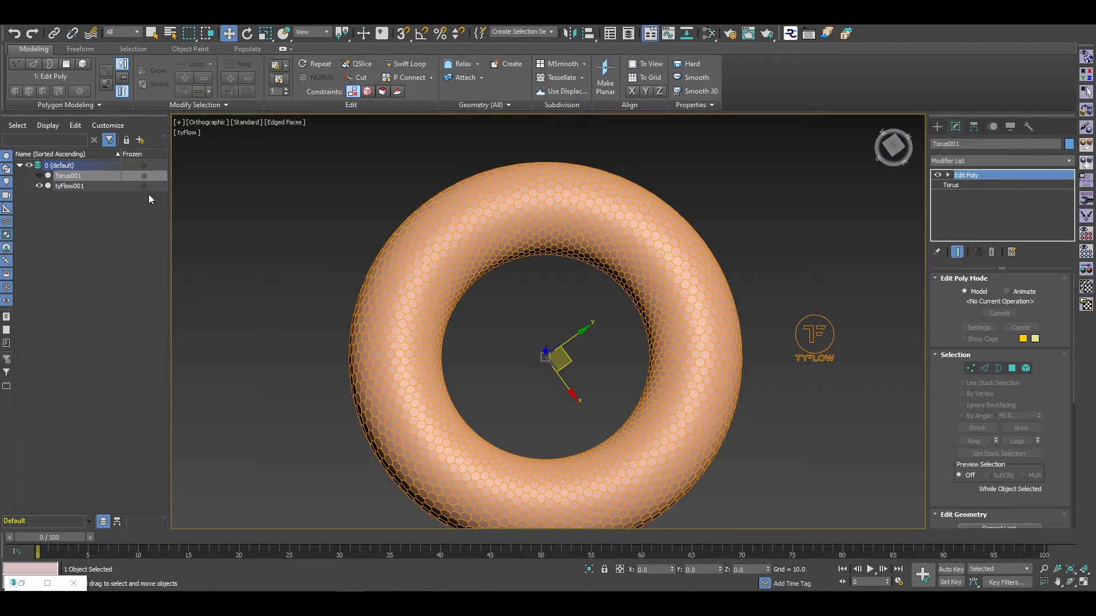
pyautogui.click(61, 250)
pyautogui.click(77, 175)
pyautogui.hotkey('ctrl', 'v')
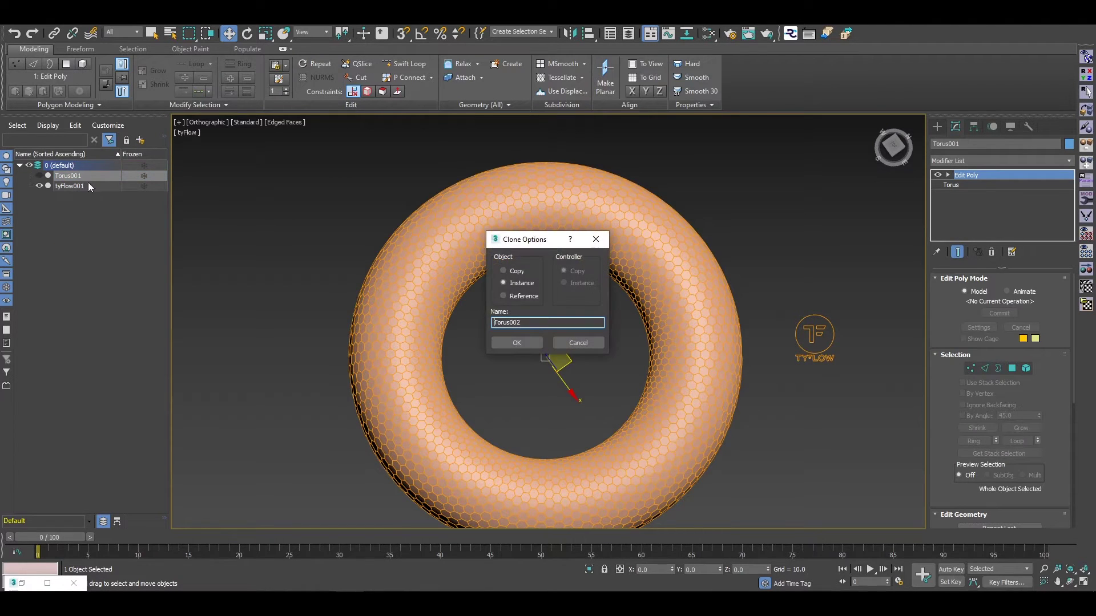
pyautogui.click(514, 271)
pyautogui.click(518, 345)
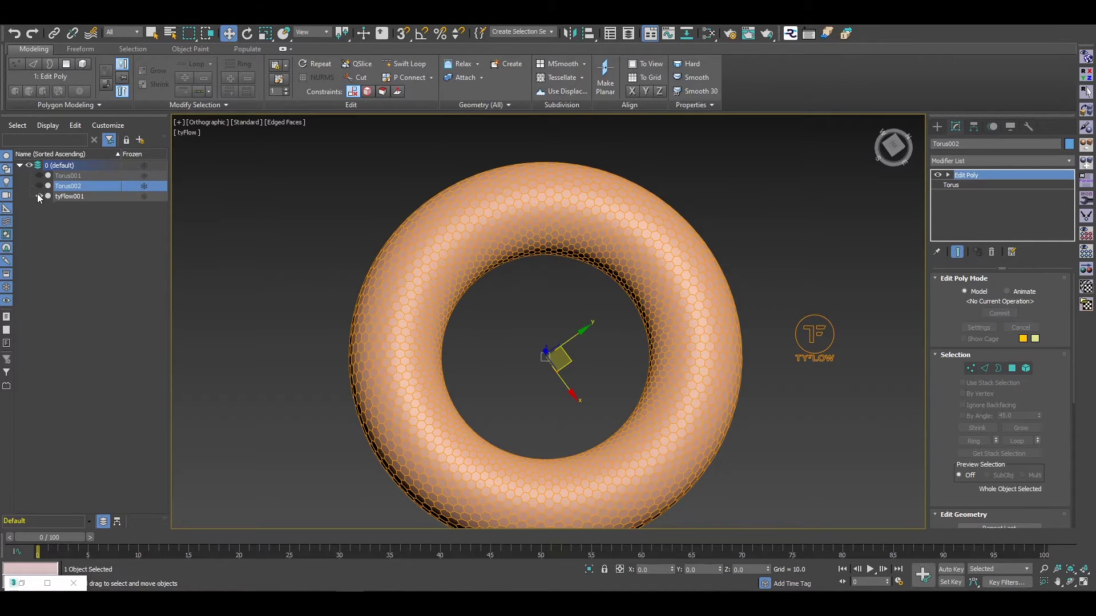
# Hide tyFlow001 and Torus001 so that only Torus002 is displayed in the viewport
pyautogui.click(38, 196)
pyautogui.click(39, 175)
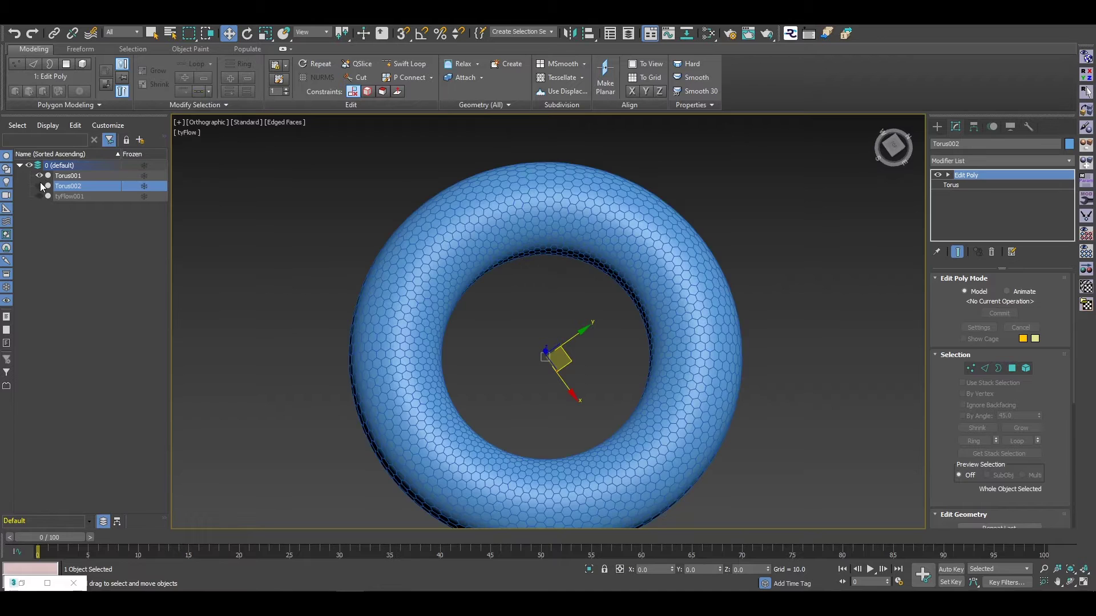
pyautogui.click(40, 175)
pyautogui.click(39, 185)
pyautogui.press('F2')
pyautogui.press('Return')
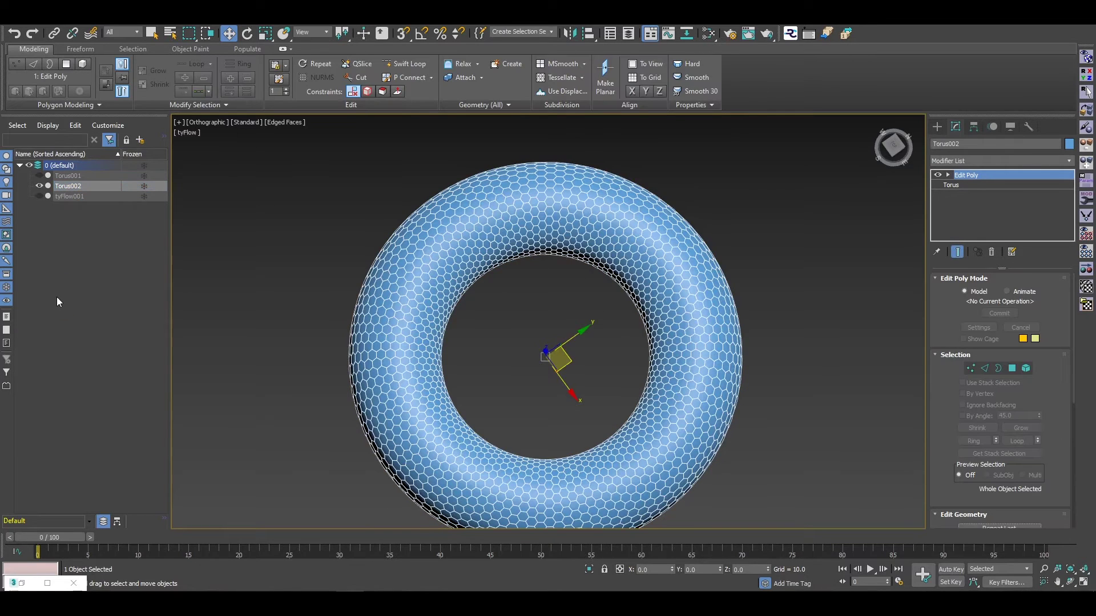
# Clone Torus002 as an independent copy named Torus003 and hide Torus002
pyautogui.hotkey('ctrl', 'v')
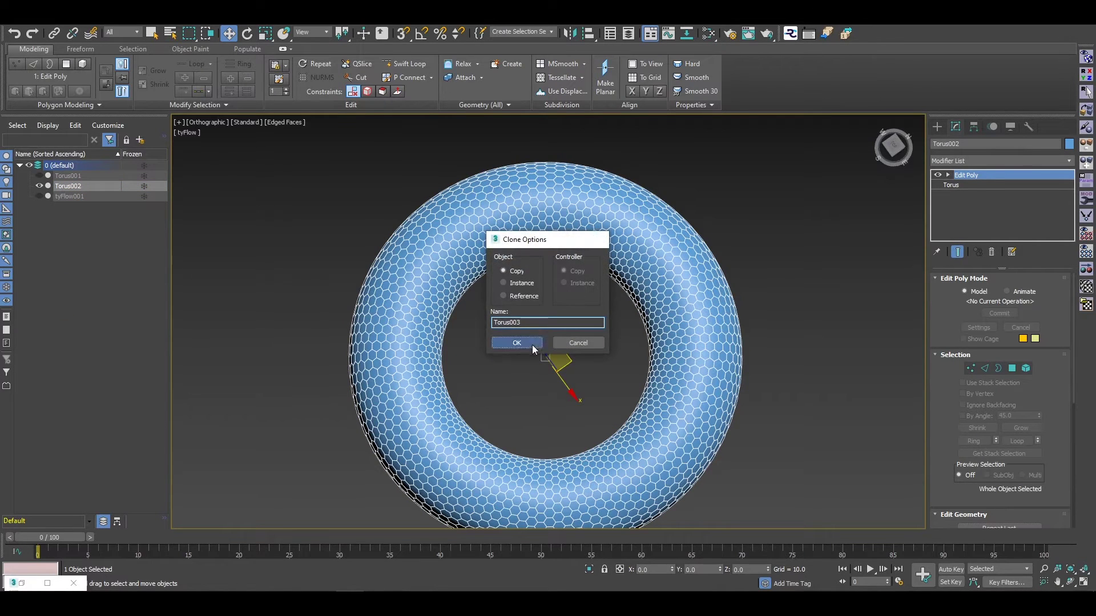
pyautogui.click(533, 343)
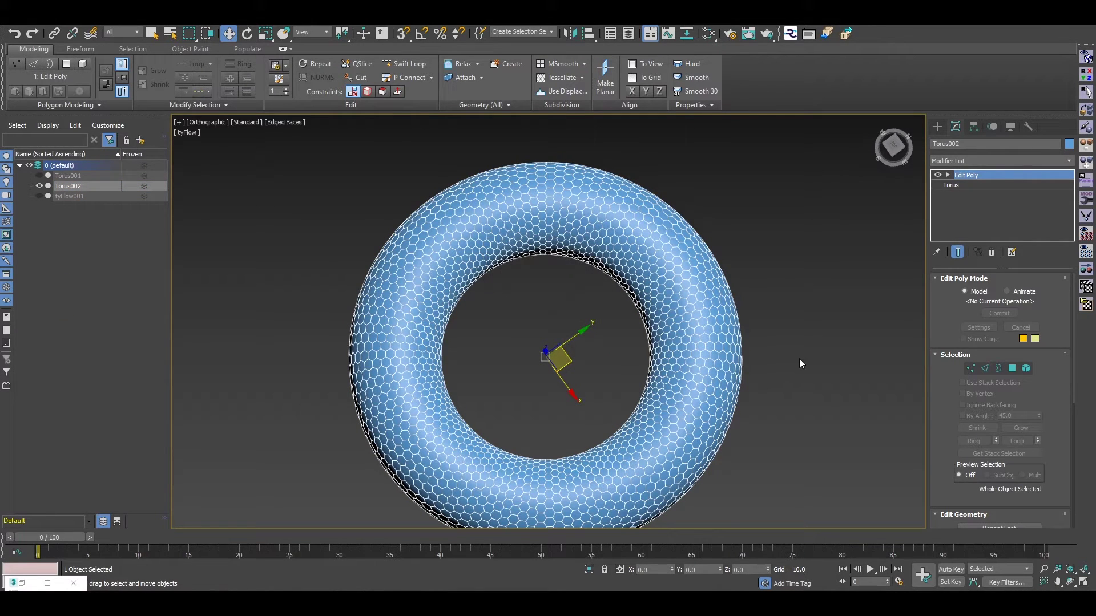
pyautogui.click(39, 183)
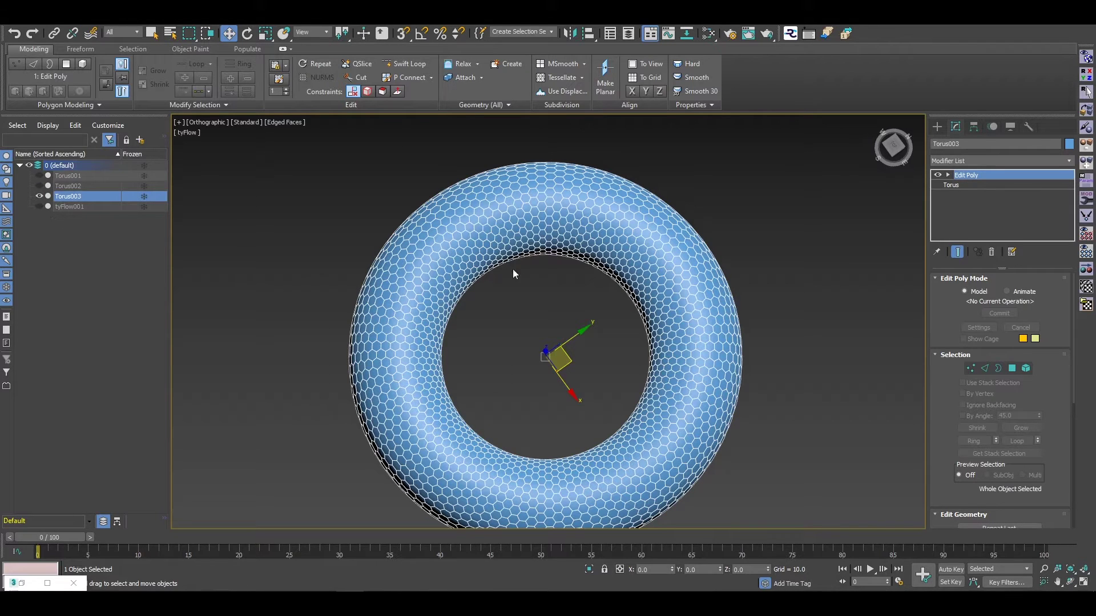
# Select all polygons of Torus003 and inset them By Polygon with an amount of 0.3
pyautogui.click(1013, 368)
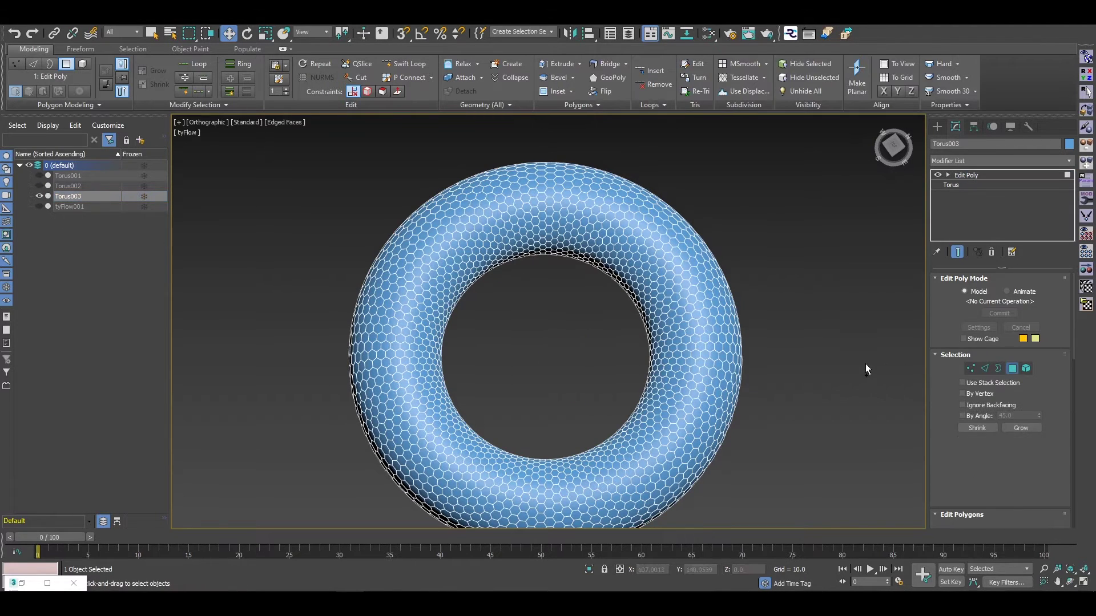
pyautogui.hotkey('ctrl', 'a')
pyautogui.scroll(6, 708, 399)
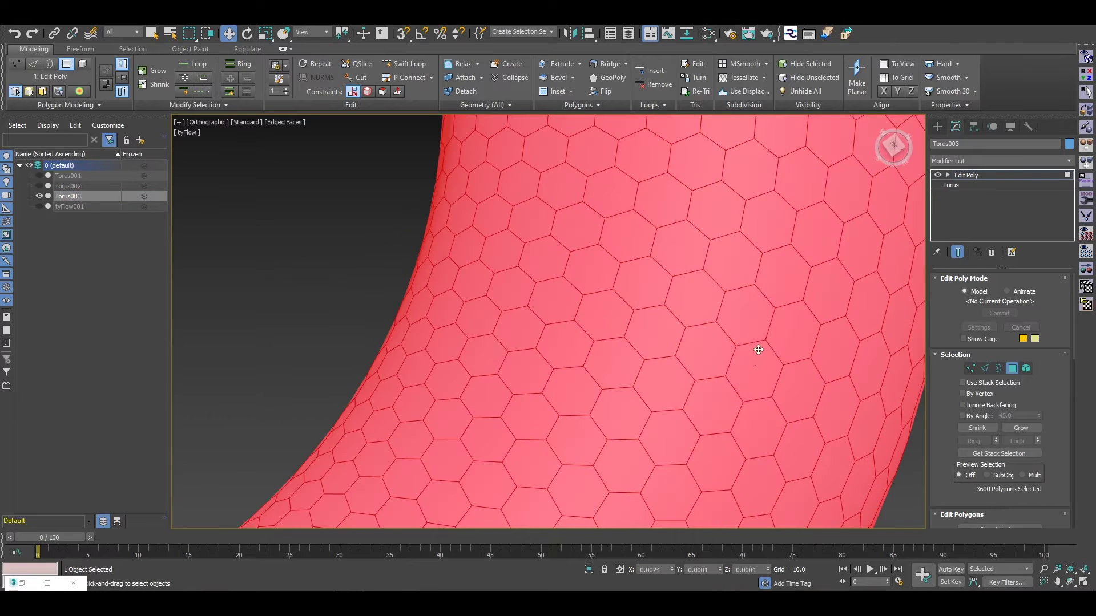
pyautogui.scroll(-4, 1041, 383)
pyautogui.click(1038, 374)
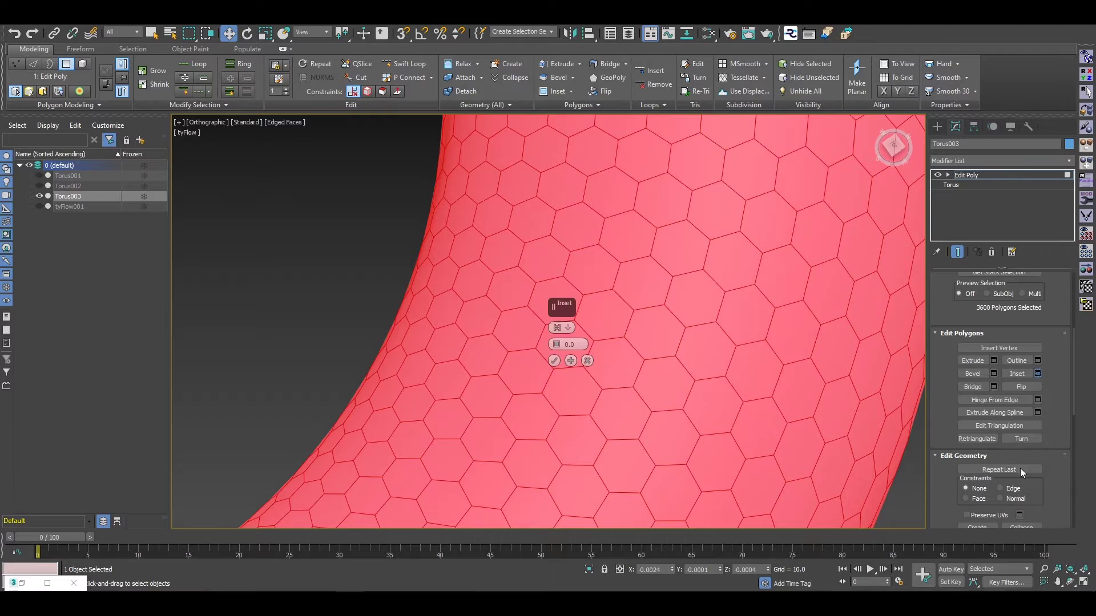
pyautogui.click(569, 328)
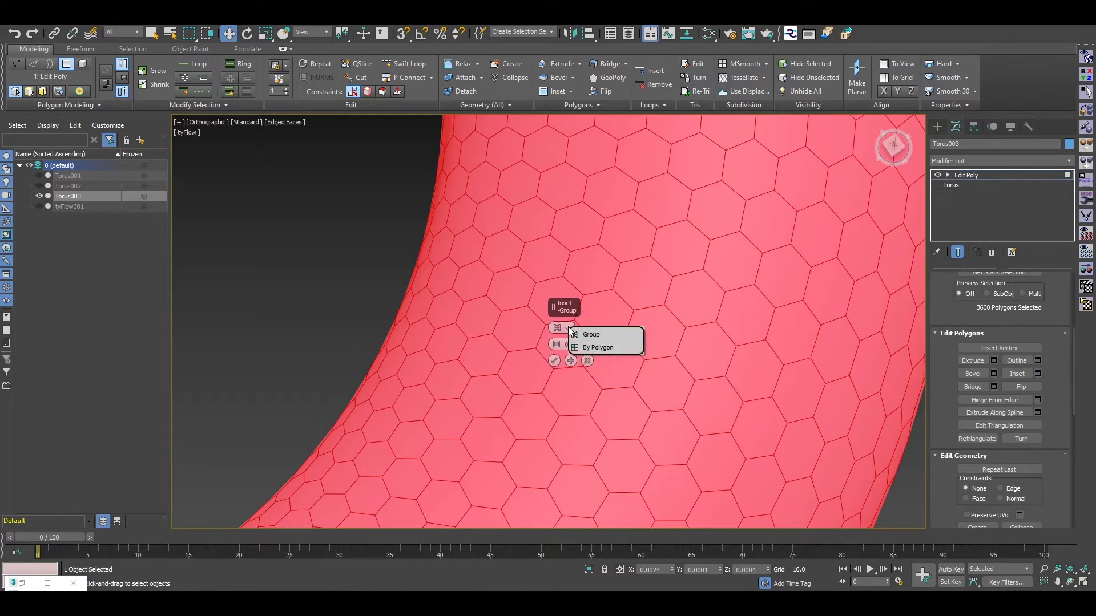
pyautogui.click(593, 348)
pyautogui.moveTo(556, 340); pyautogui.dragTo(585, 344)
pyautogui.press('BackSpace')
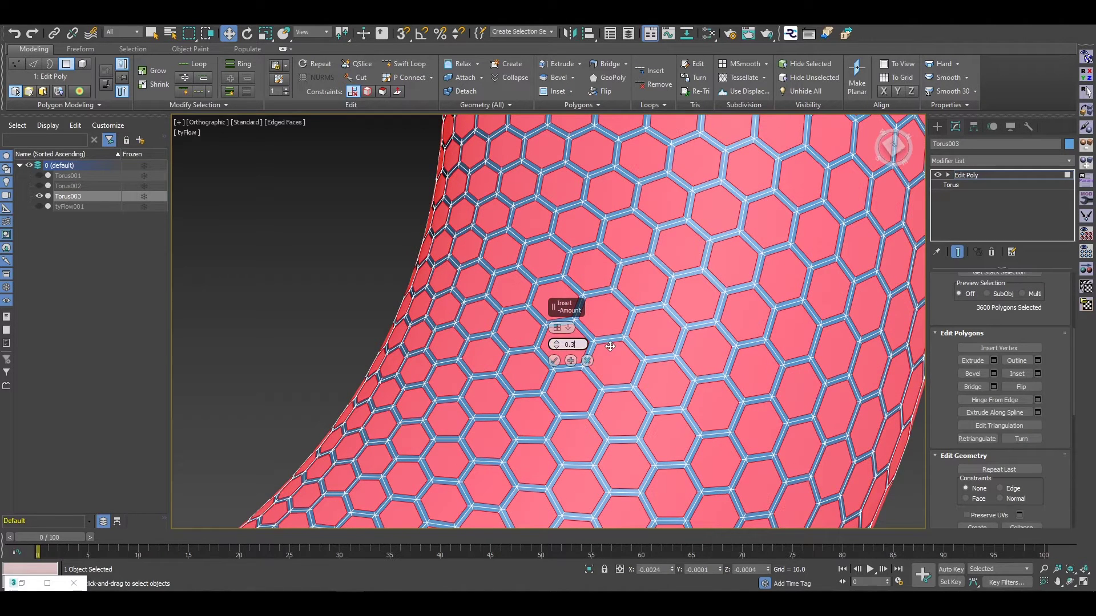
pyautogui.press('Return')
pyautogui.click(556, 362)
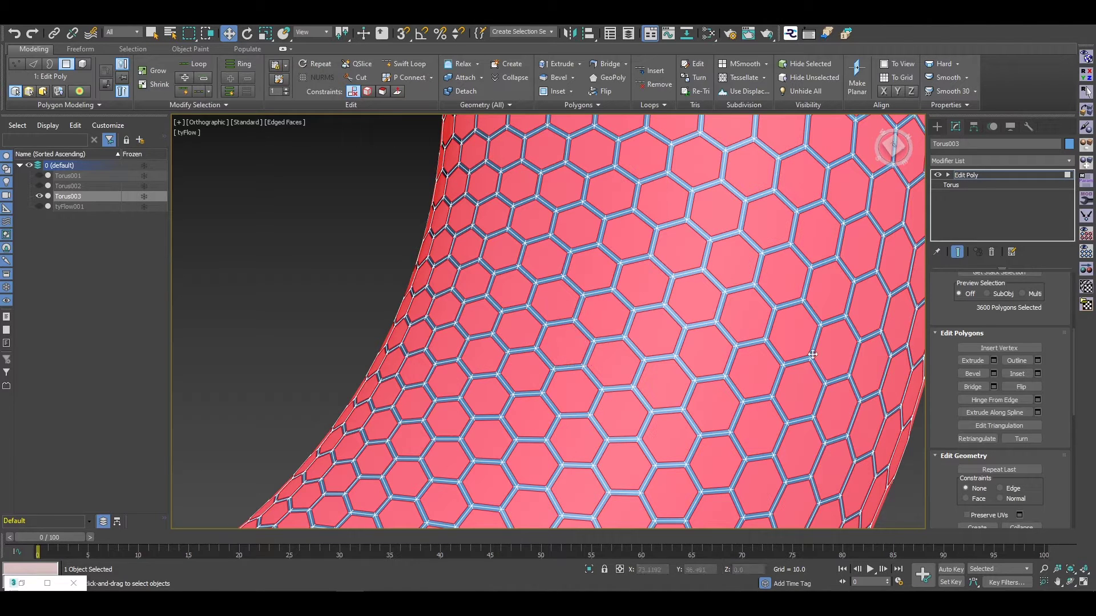
# Detach the inset polygons from Torus003 as a separate object named hexagons, not as a clone, and hide that object
pyautogui.scroll(-3, 662, 393)
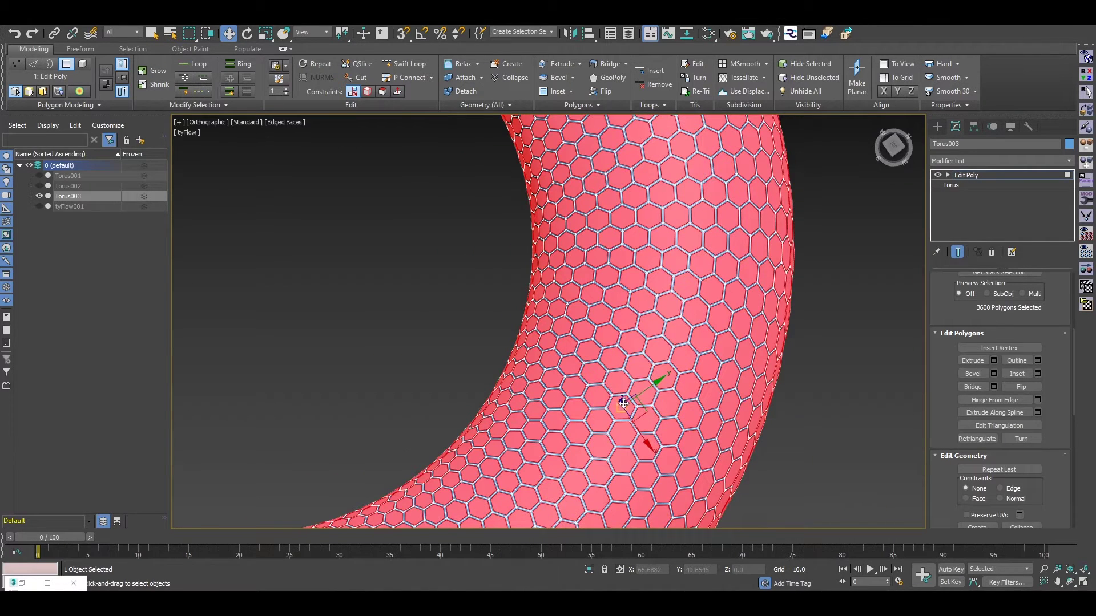
pyautogui.moveTo(637, 375); pyautogui.dragTo(726, 398, button='middle')
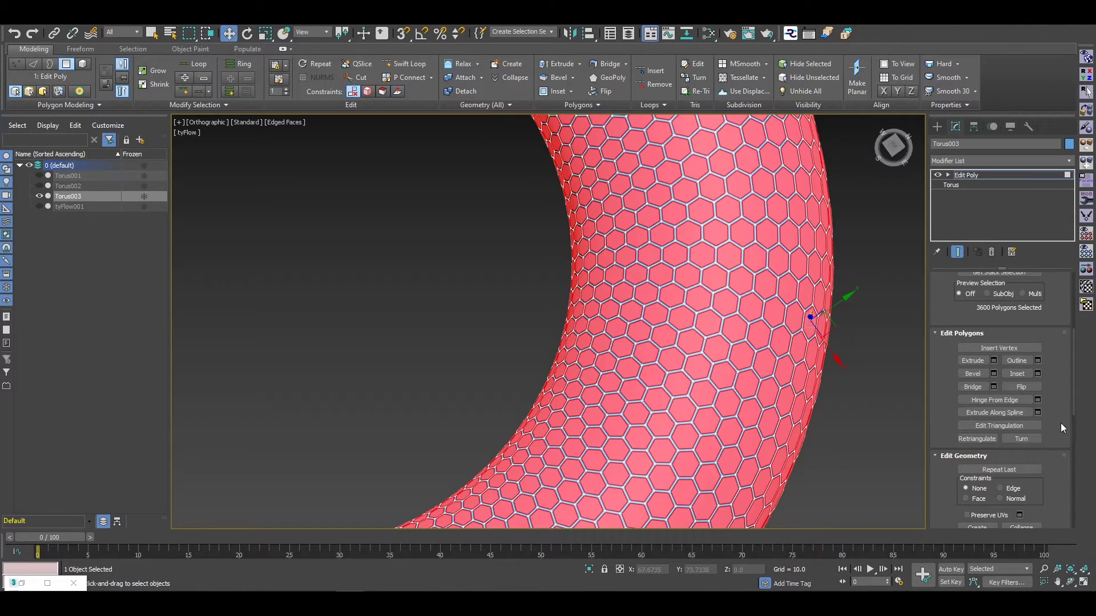
pyautogui.scroll(-2, 1060, 427)
pyautogui.click(1038, 431)
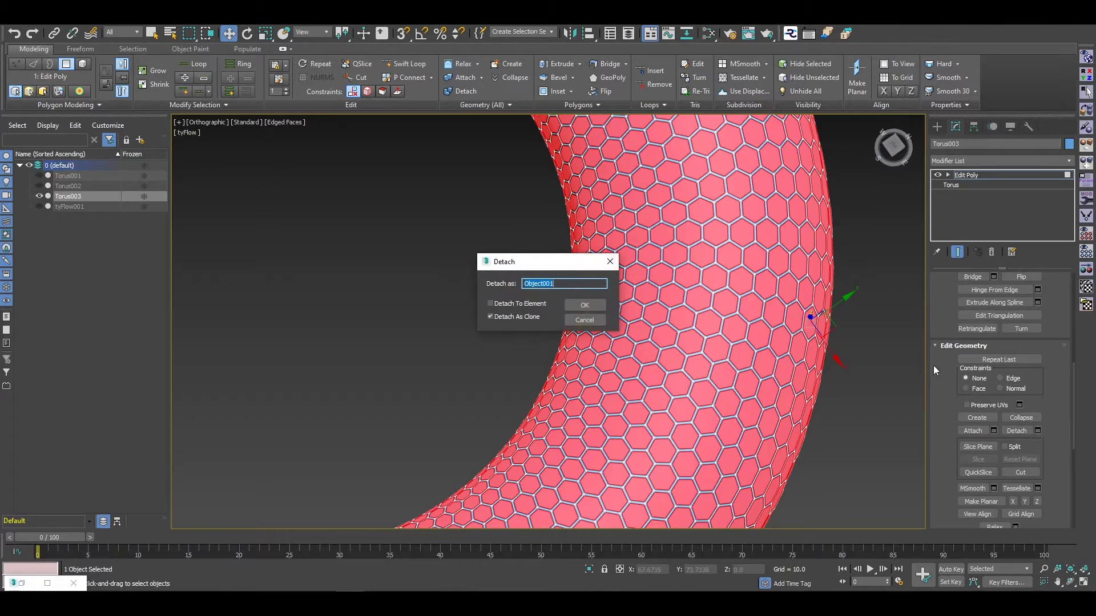
pyautogui.click(517, 317)
pyautogui.write('hexagons')
pyautogui.press('Return')
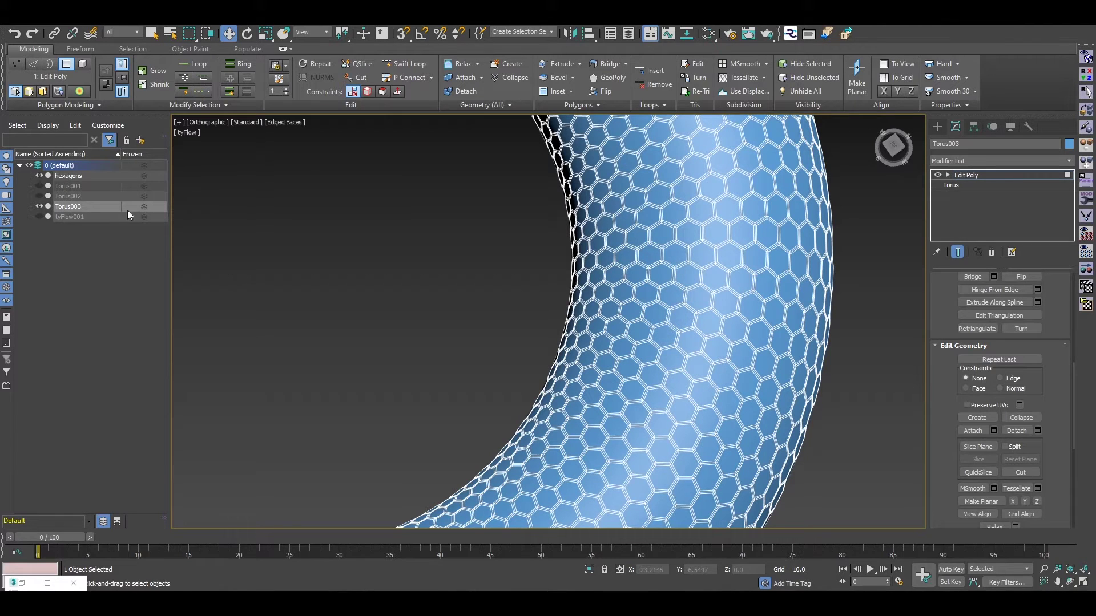
pyautogui.click(39, 176)
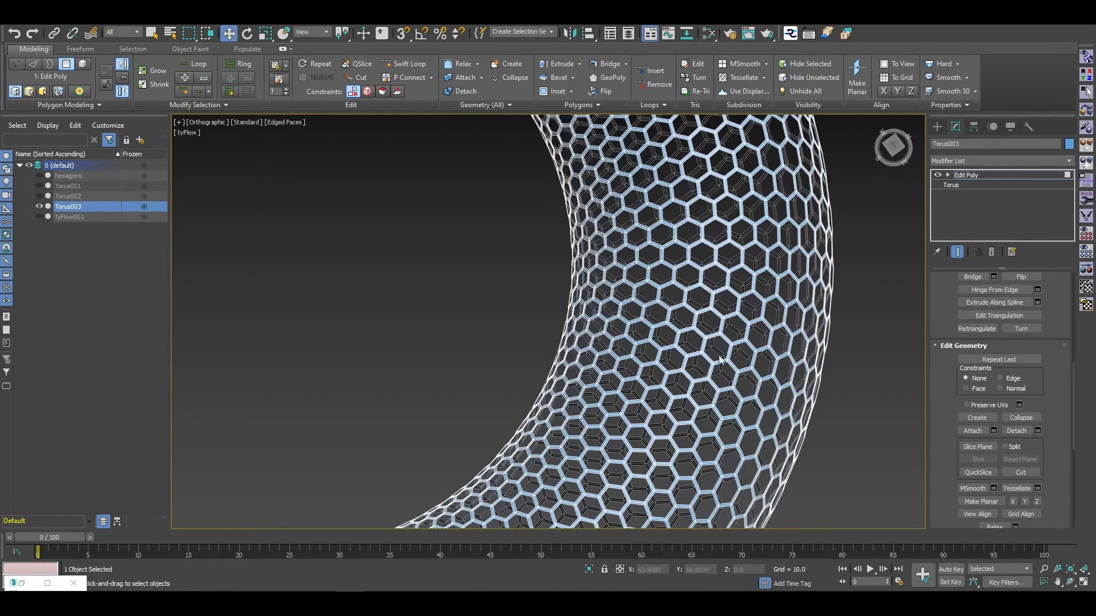
# Add a Shell modifier to the Torus003 frame with an outer amount of 0.5 and an inner amount of 0.5
pyautogui.click(990, 161)
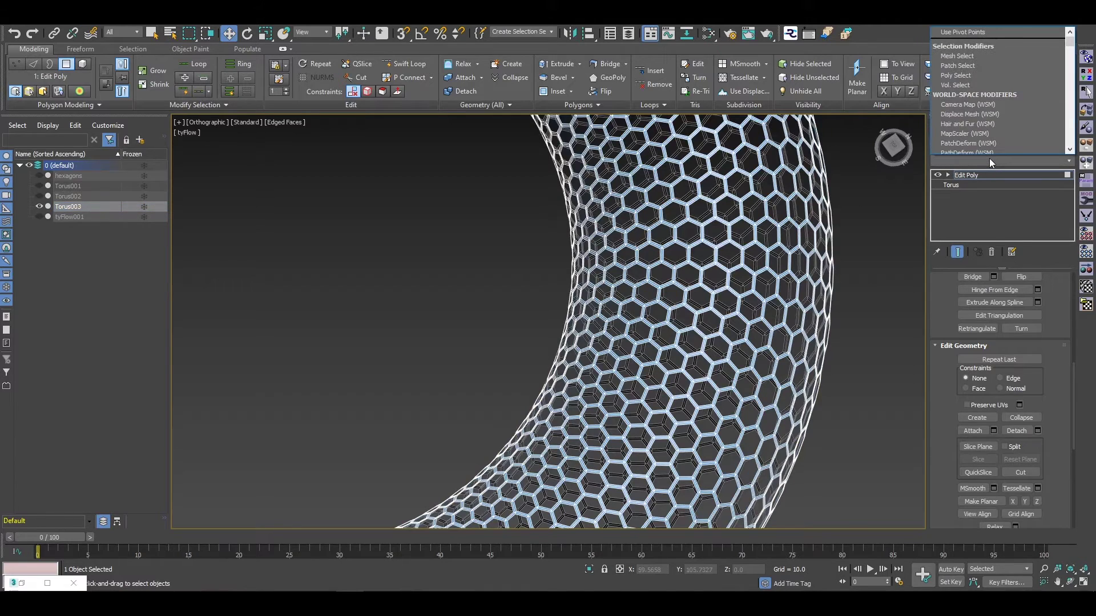
pyautogui.write('sh')
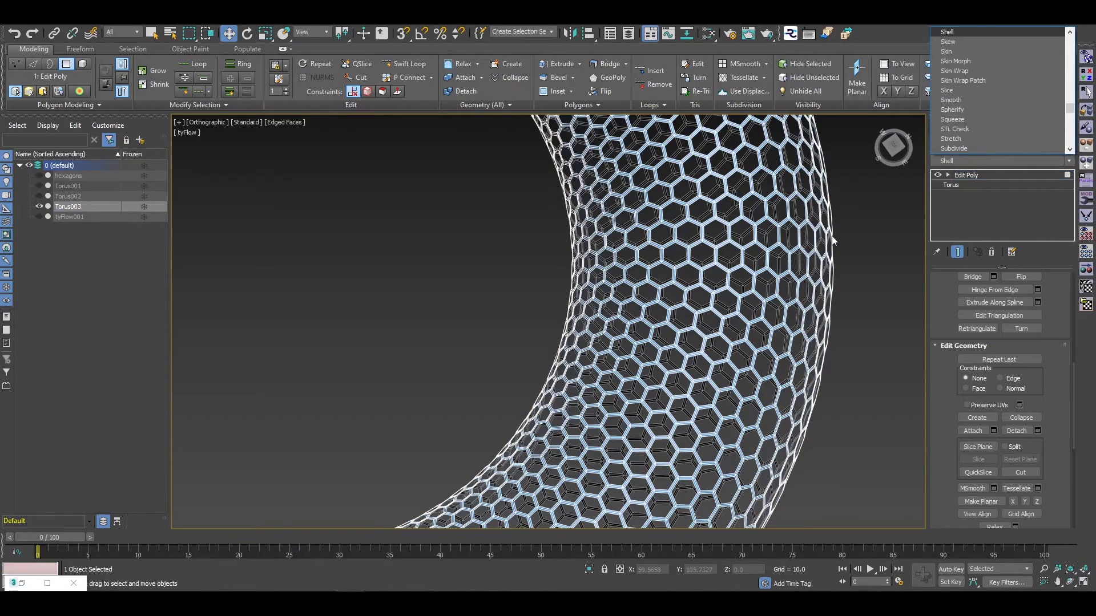
pyautogui.press('Return')
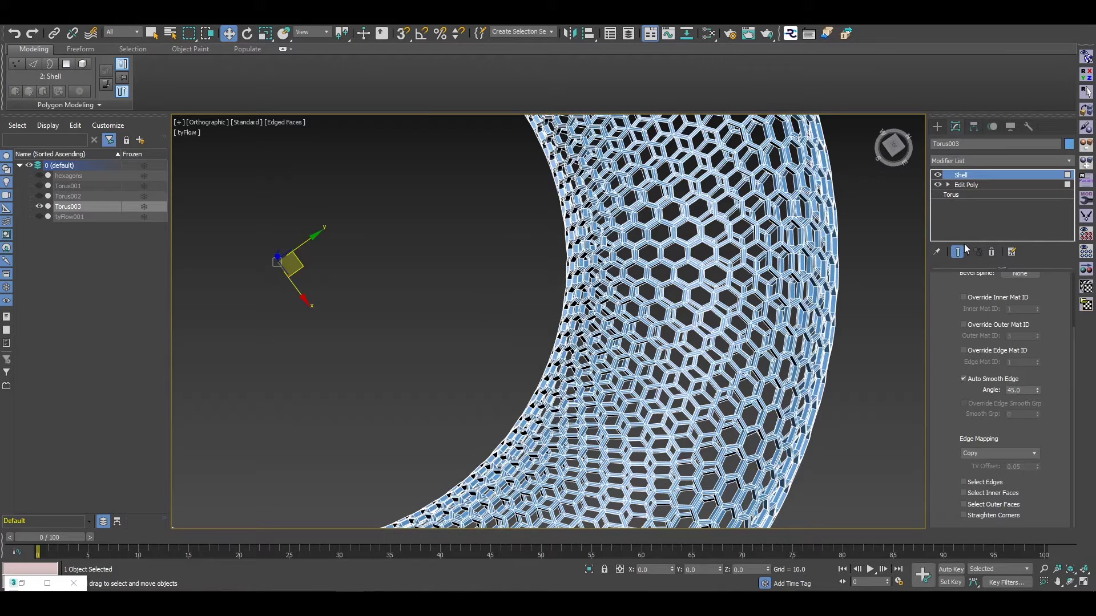
pyautogui.scroll(3, 956, 301)
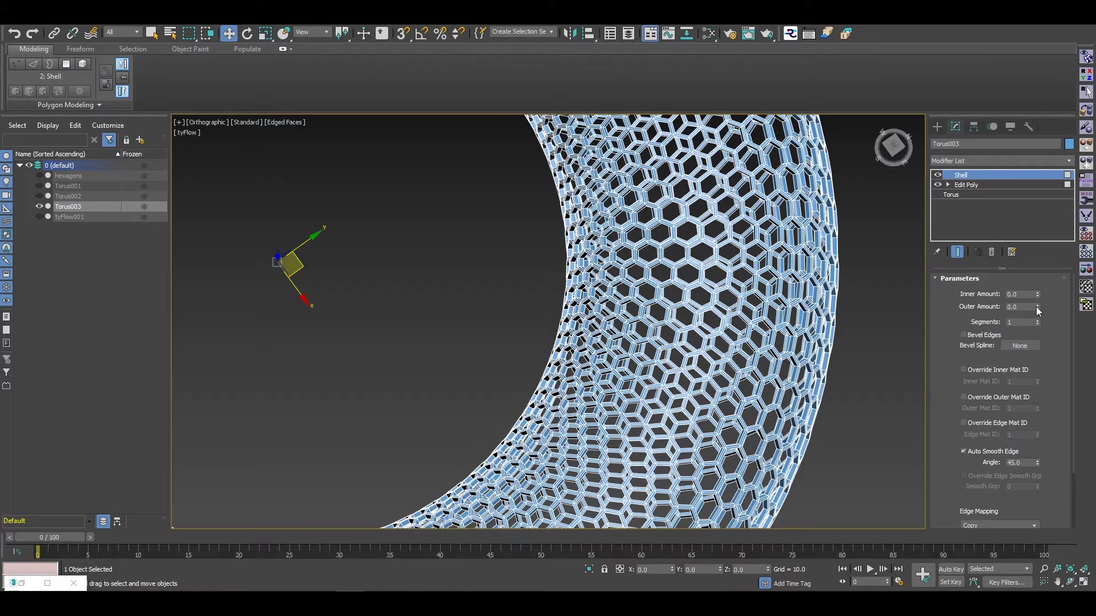
pyautogui.click(1014, 307)
pyautogui.write('0.5')
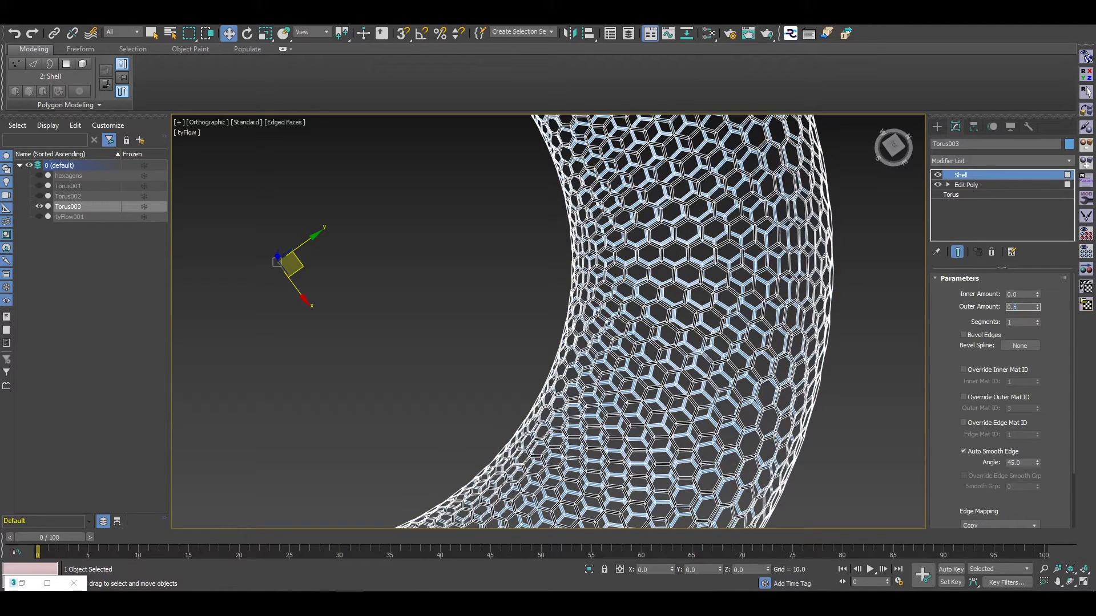
pyautogui.press('Return')
pyautogui.click(1014, 295)
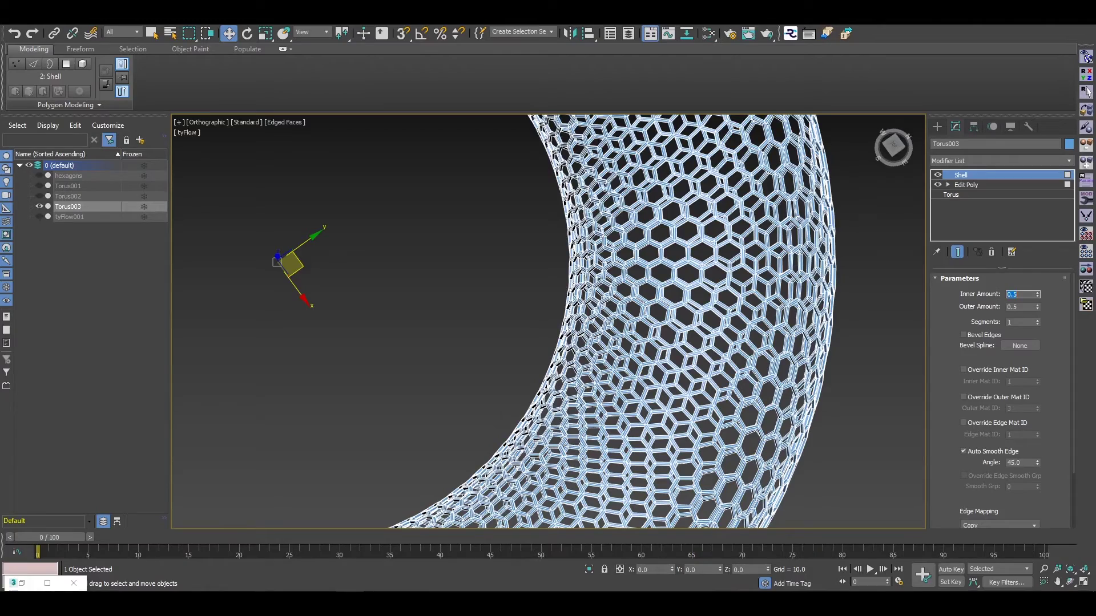
pyautogui.write('0.5')
pyautogui.scroll(15, 699, 337)
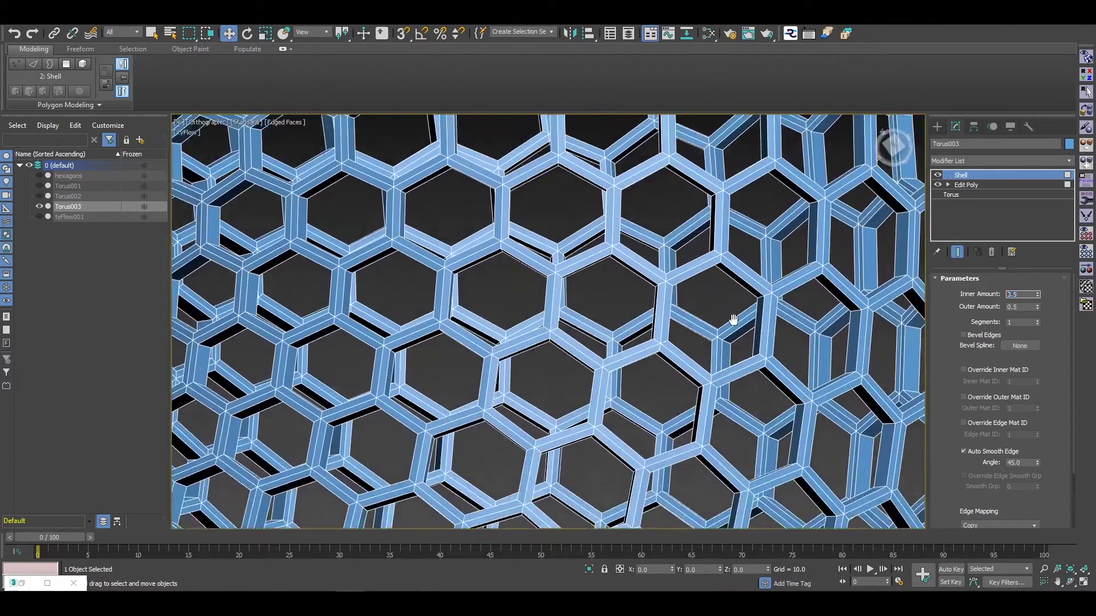
pyautogui.scroll(-4, 700, 337)
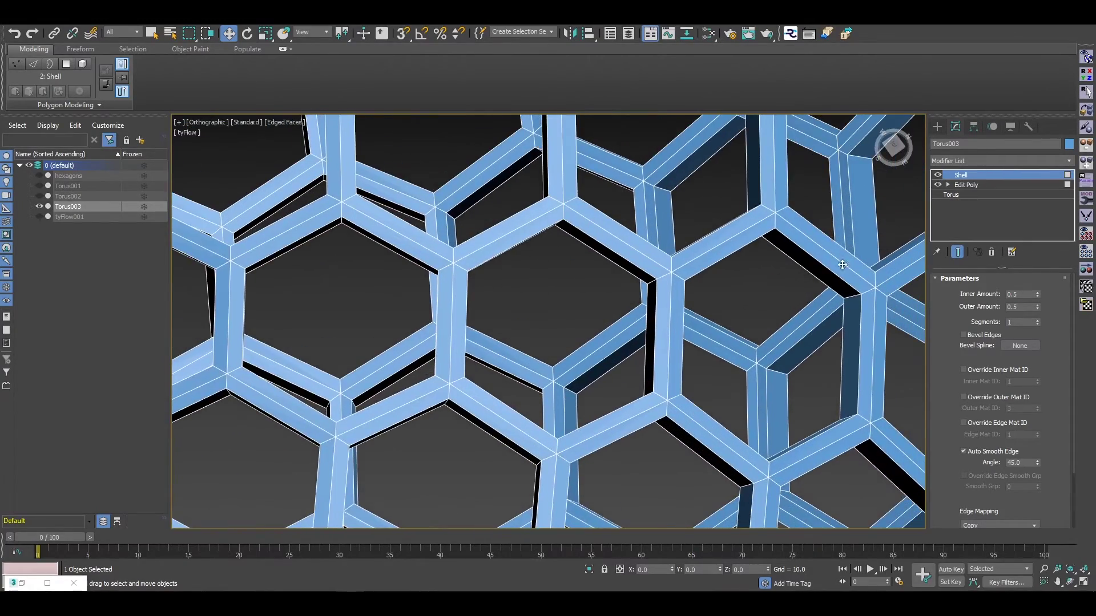
# Add a Chamfer modifier on top of Torus003's Shell and set its amount to 0.1
pyautogui.scroll(-8, 776, 321)
pyautogui.scroll(-4, 776, 321)
pyautogui.click(989, 162)
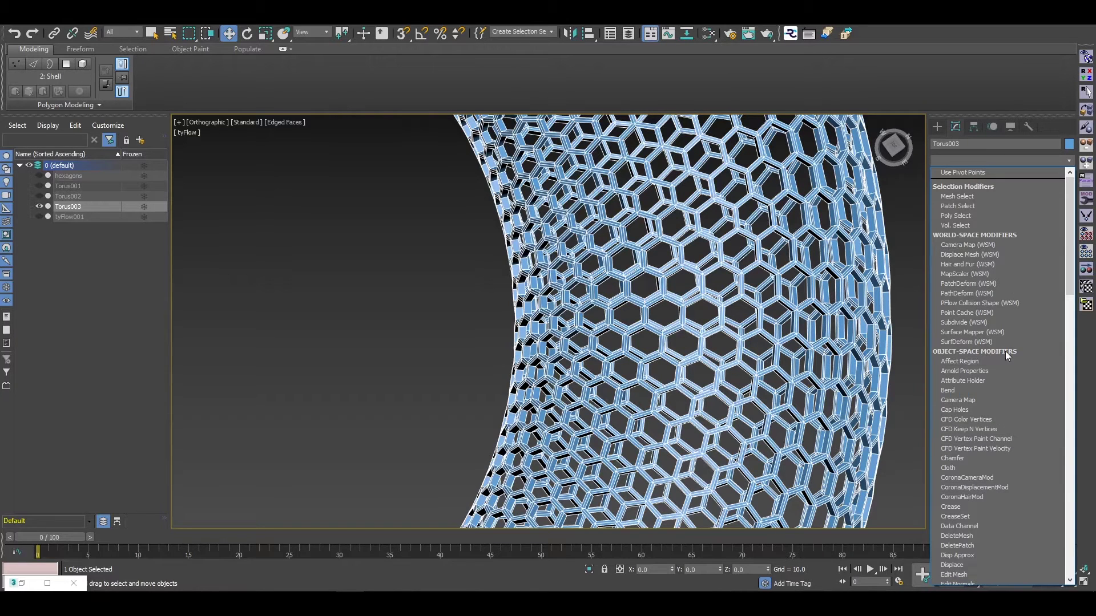
pyautogui.click(962, 458)
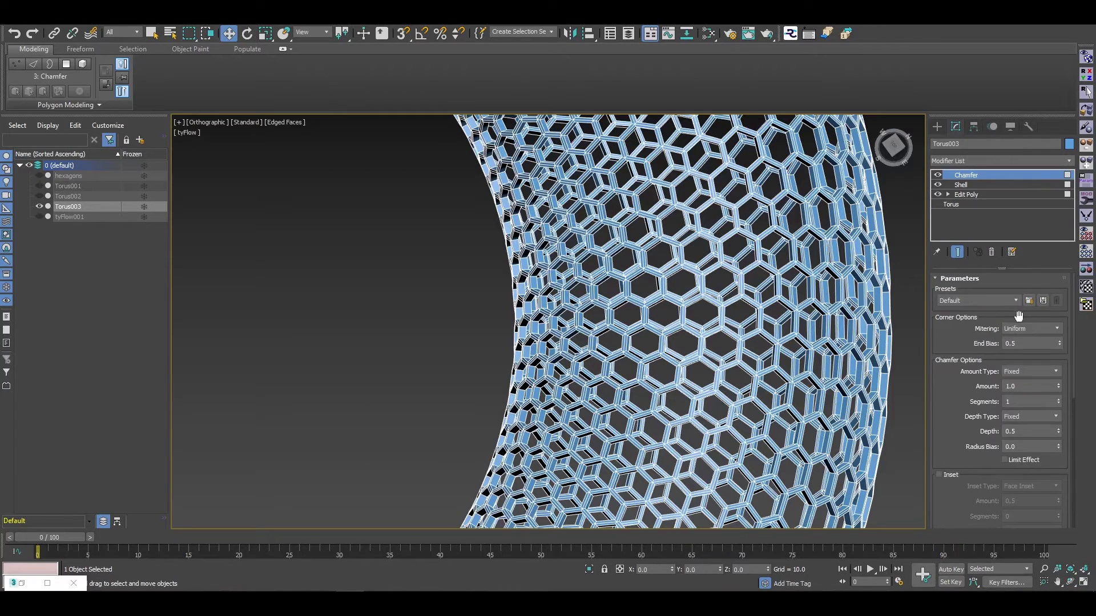
pyautogui.scroll(10, 708, 364)
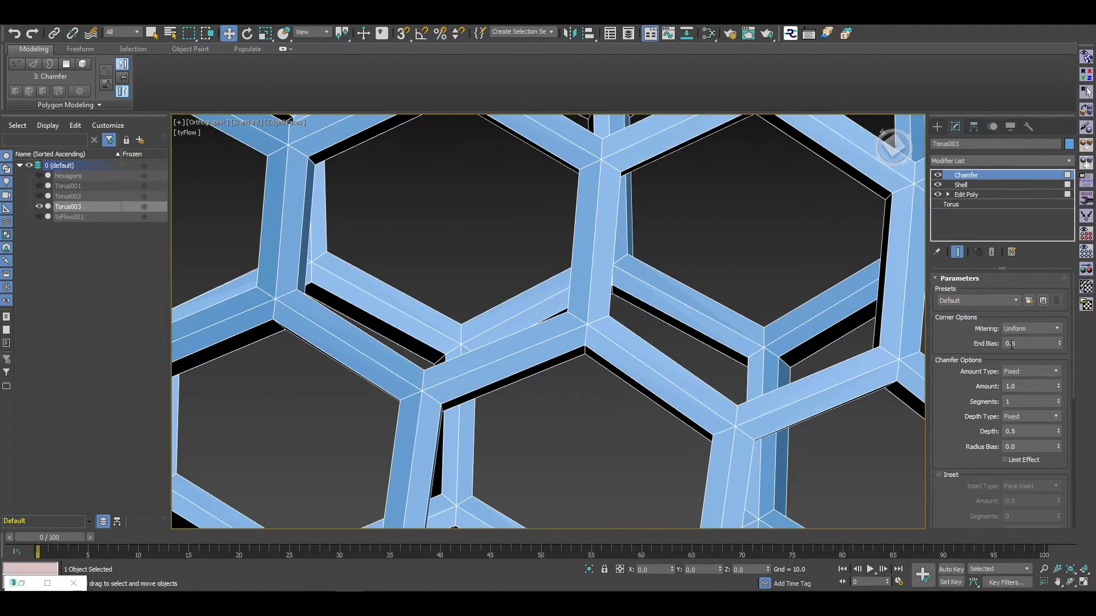
pyautogui.click(1034, 388)
# Inspect the frame at the Shell level and set the Chamfer modifier's mitering to Quad
pyautogui.click(983, 184)
pyautogui.keyDown('alt'); pyautogui.moveTo(656, 365); pyautogui.dragTo(846, 210, button='middle'); pyautogui.keyUp('alt')
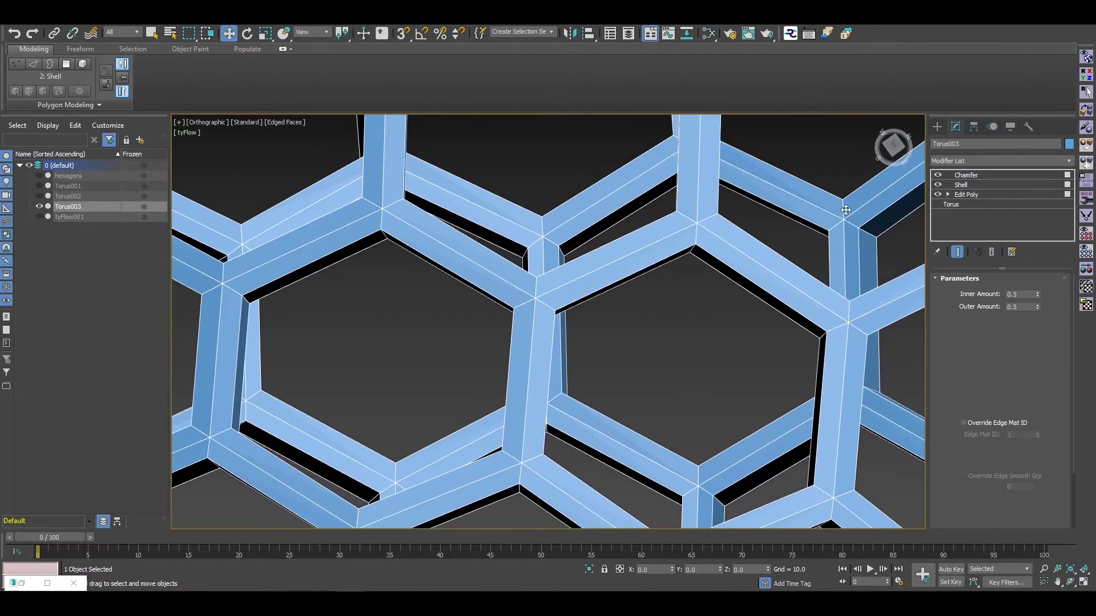
pyautogui.click(981, 174)
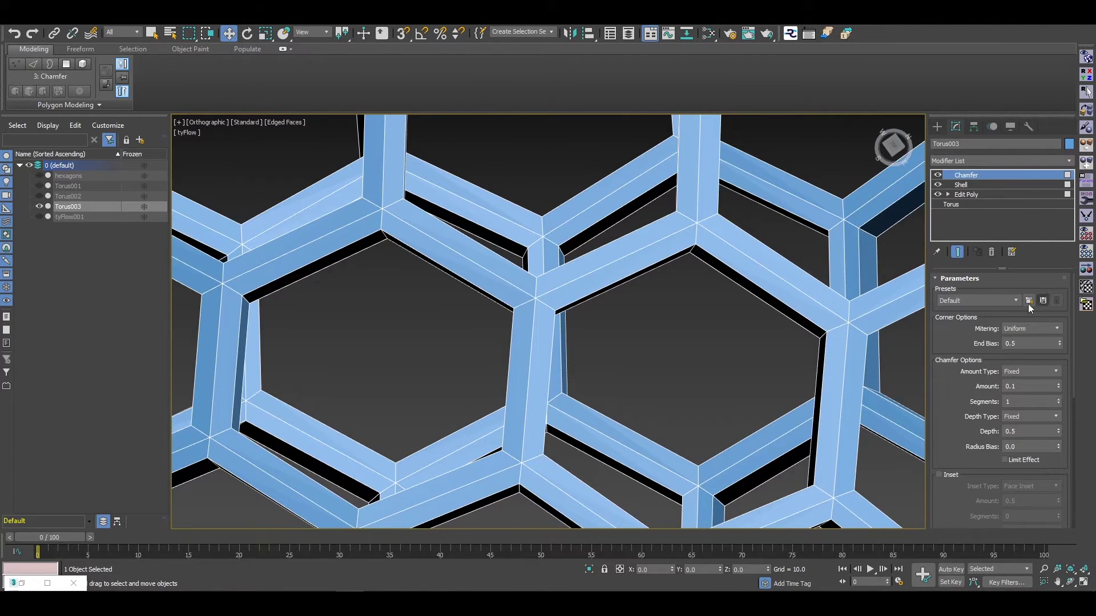
pyautogui.click(1053, 328)
pyautogui.click(1047, 341)
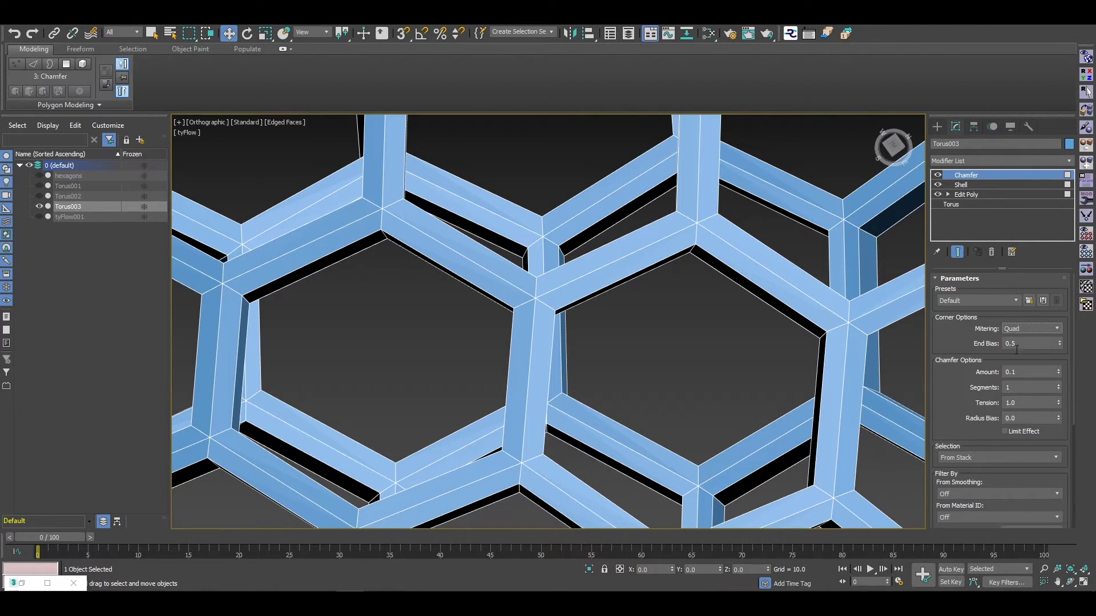
# Insert a Poly Select modifier between Torus003's Shell and Chamfer and inspect the chamfered frame edges up close
pyautogui.click(976, 185)
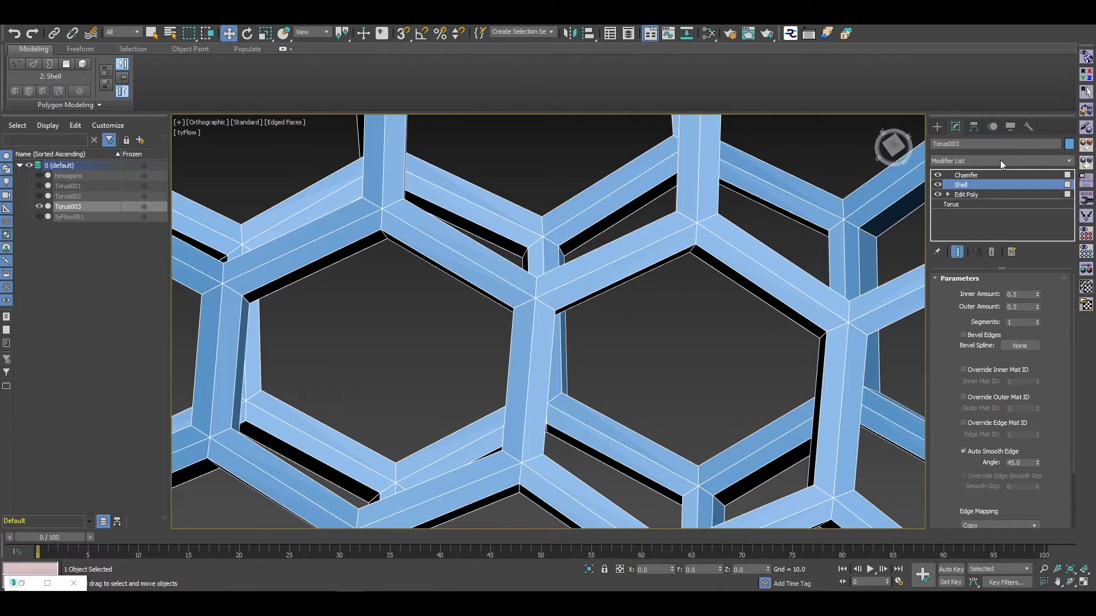
pyautogui.click(999, 162)
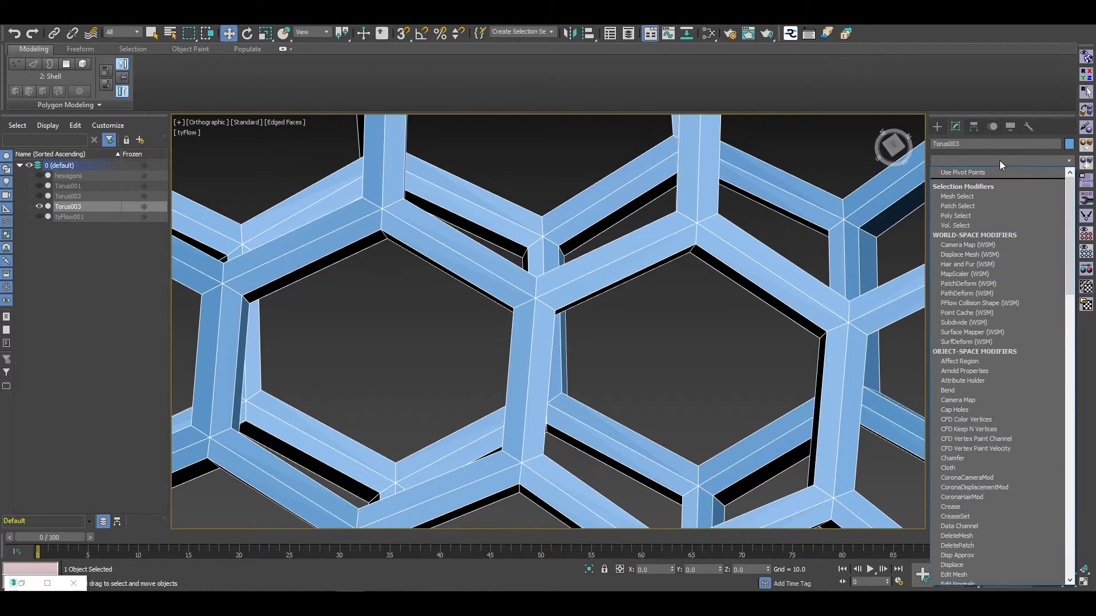
pyautogui.write('poly')
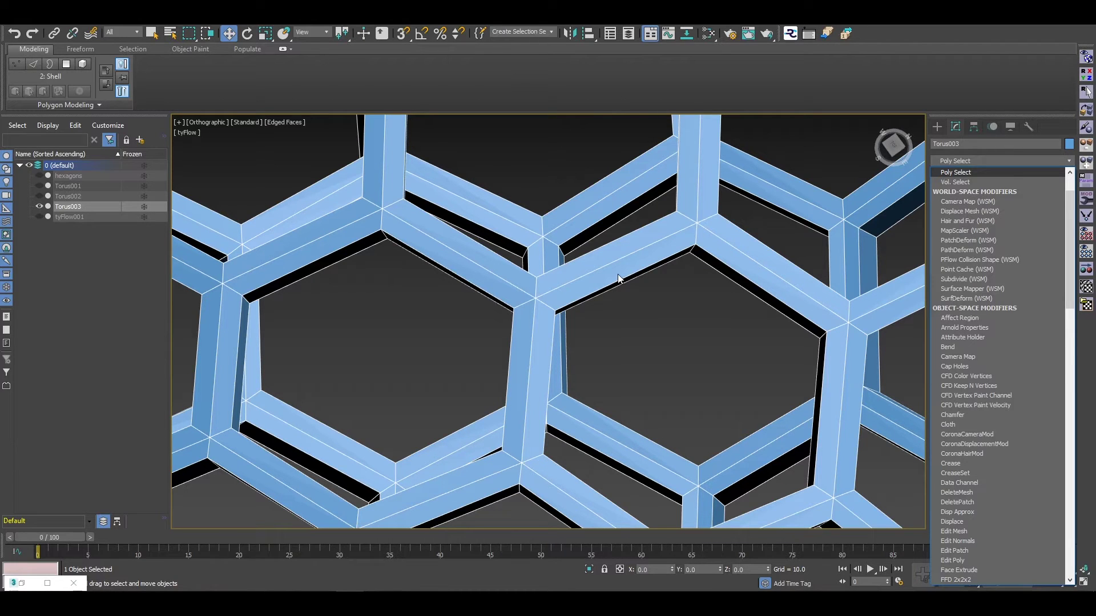
pyautogui.press('Return')
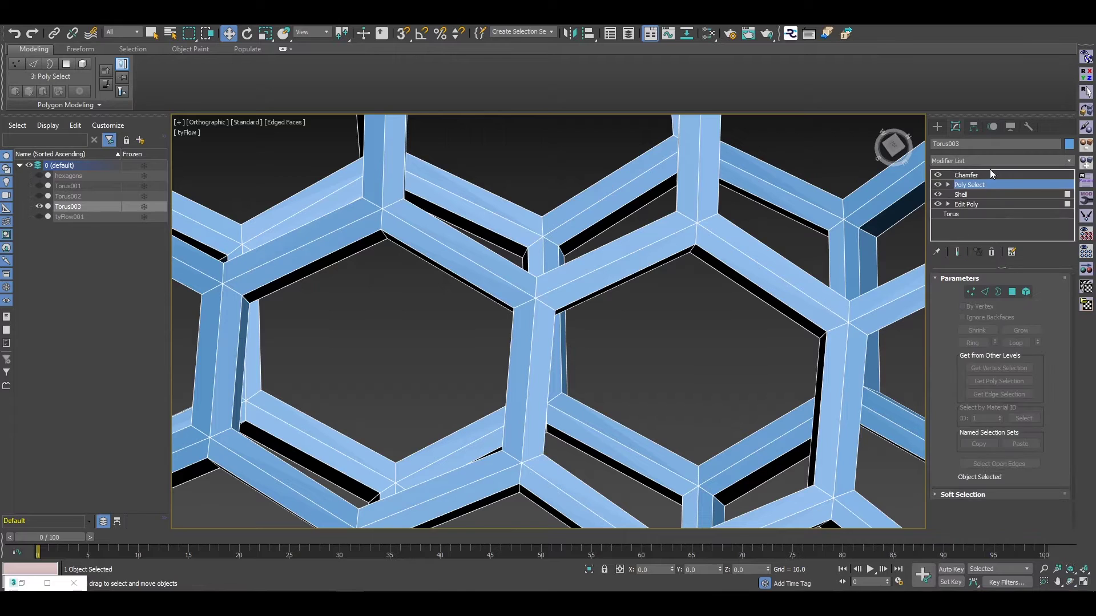
pyautogui.click(989, 175)
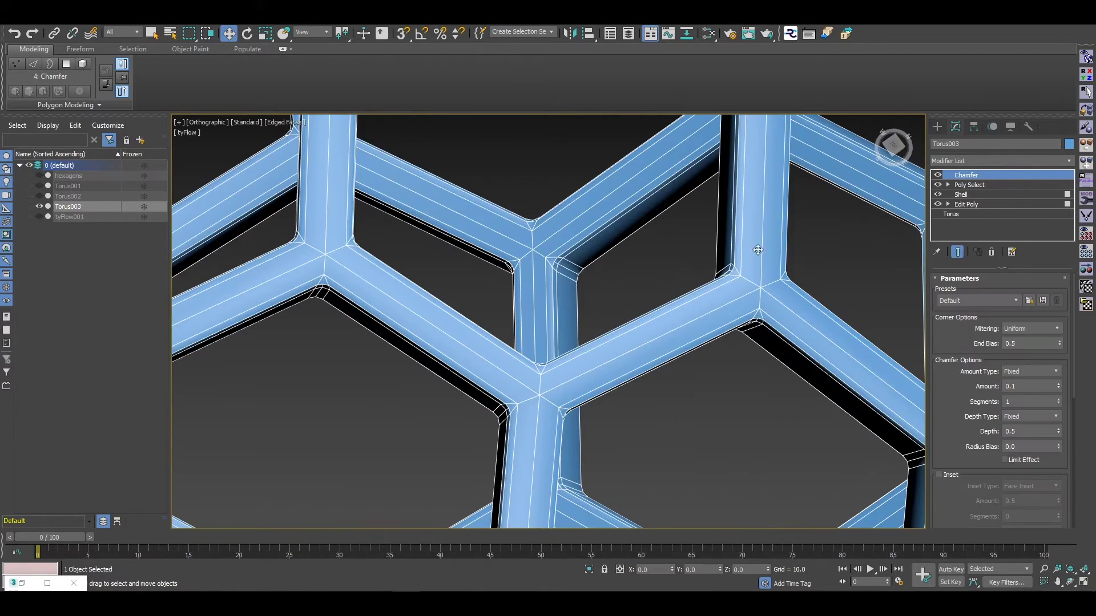
pyautogui.scroll(-6, 746, 291)
pyautogui.scroll(10, 650, 324)
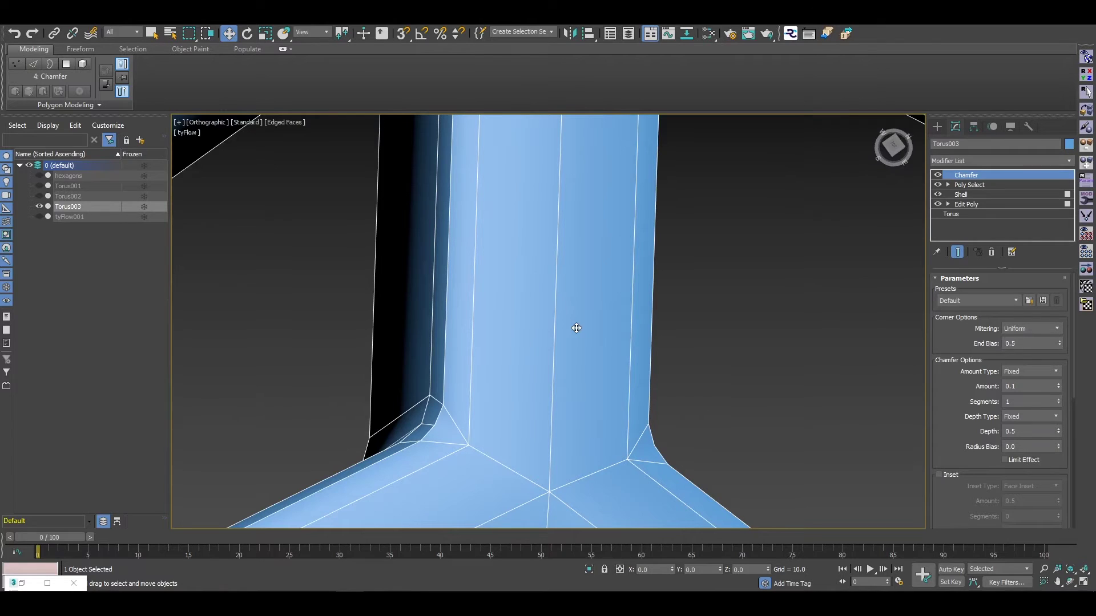
pyautogui.scroll(-4, 580, 323)
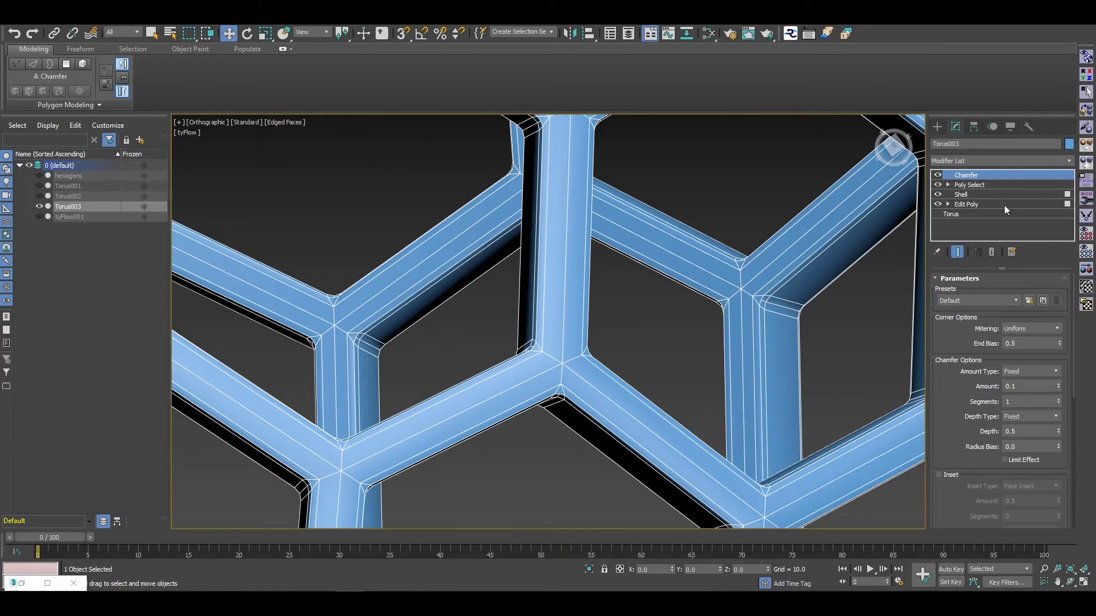
# Delete the Chamfer and Poly Select modifiers from Torus003's stack, leaving Shell on top of Edit Poly
pyautogui.click(993, 252)
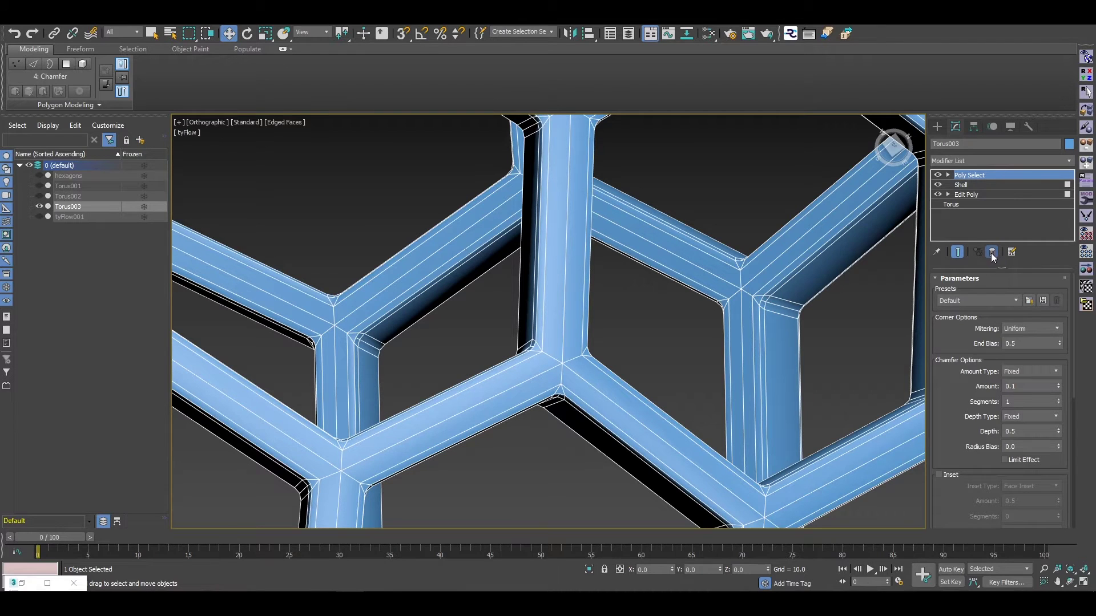
pyautogui.click(992, 253)
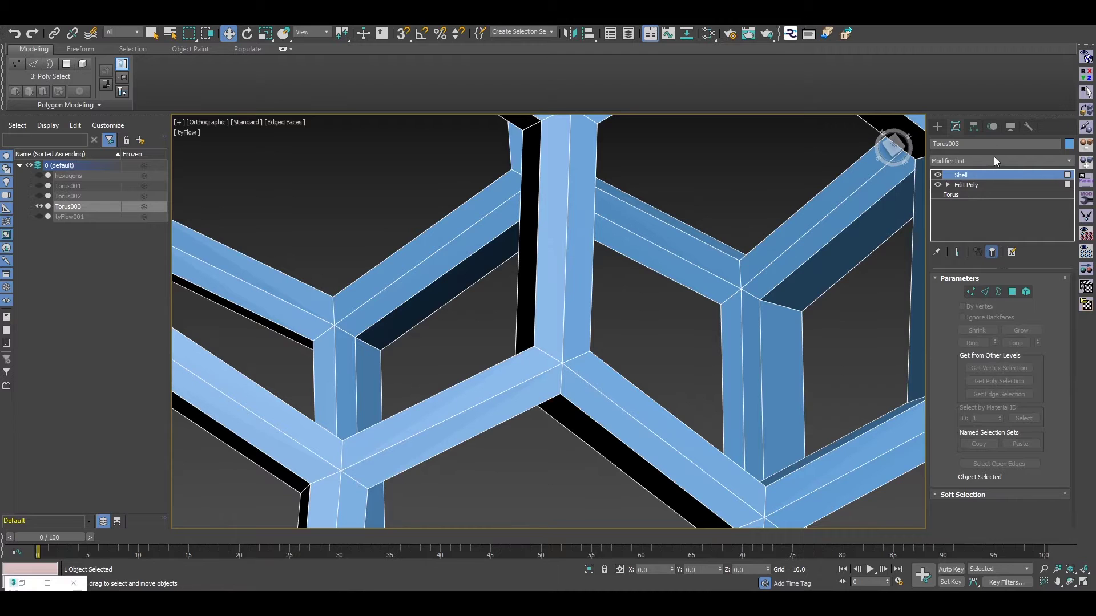
pyautogui.moveTo(240, 253); pyautogui.dragTo(225, 257, button='middle')
pyautogui.scroll(-3, 368, 234)
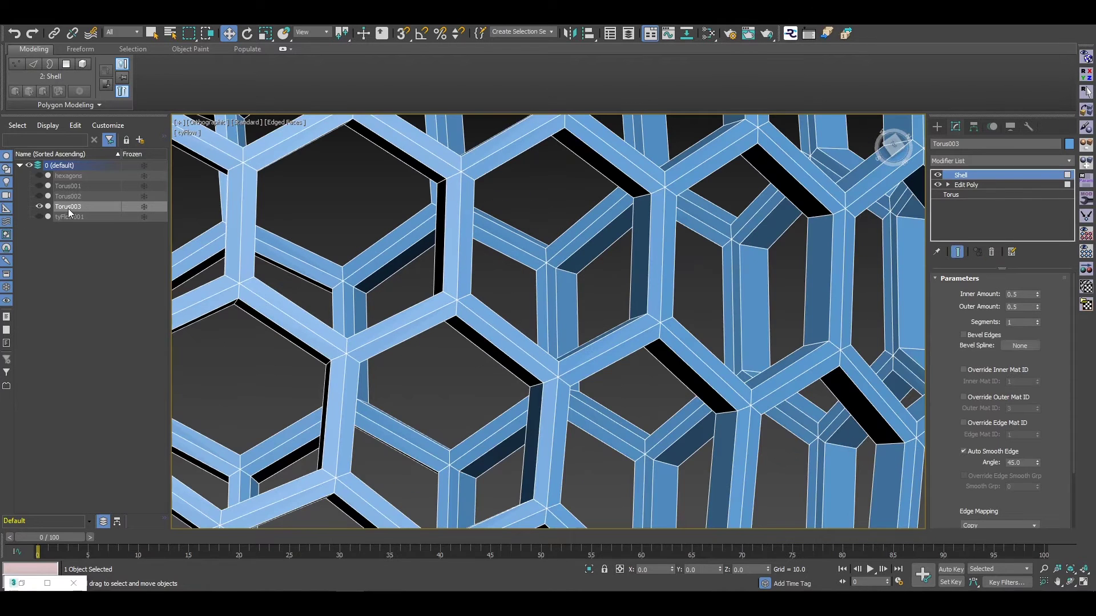
# Rename the Torus003 object as cage
pyautogui.click(73, 209)
pyautogui.write('cage')
pyautogui.press('Return')
# Delete the hidden Torus002 object and expand the default layer's object list
pyautogui.click(79, 198)
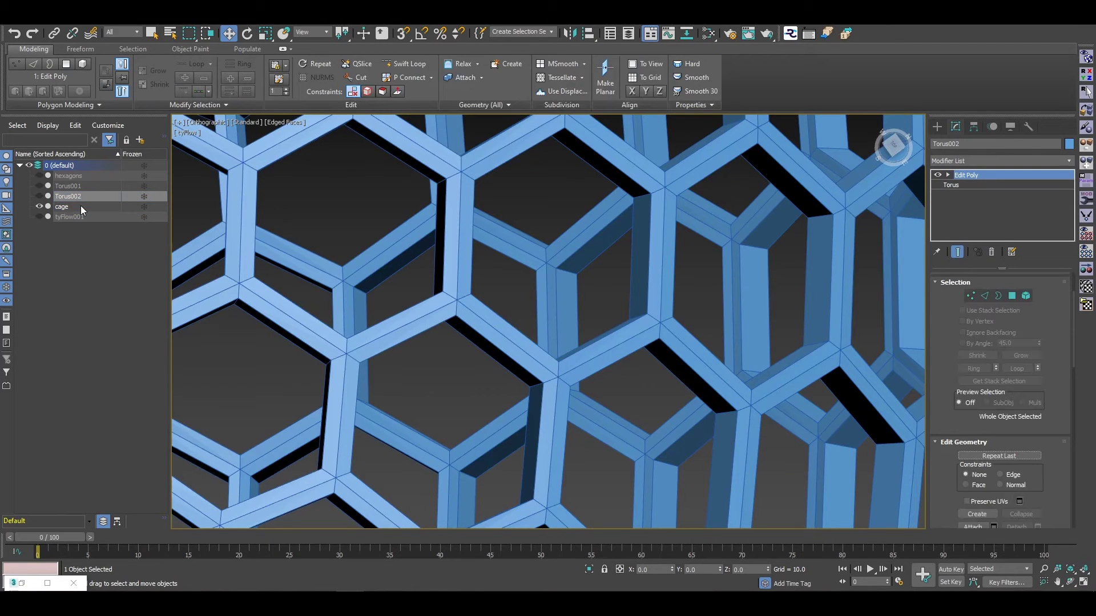
pyautogui.hotkey('ctrl', 'd')
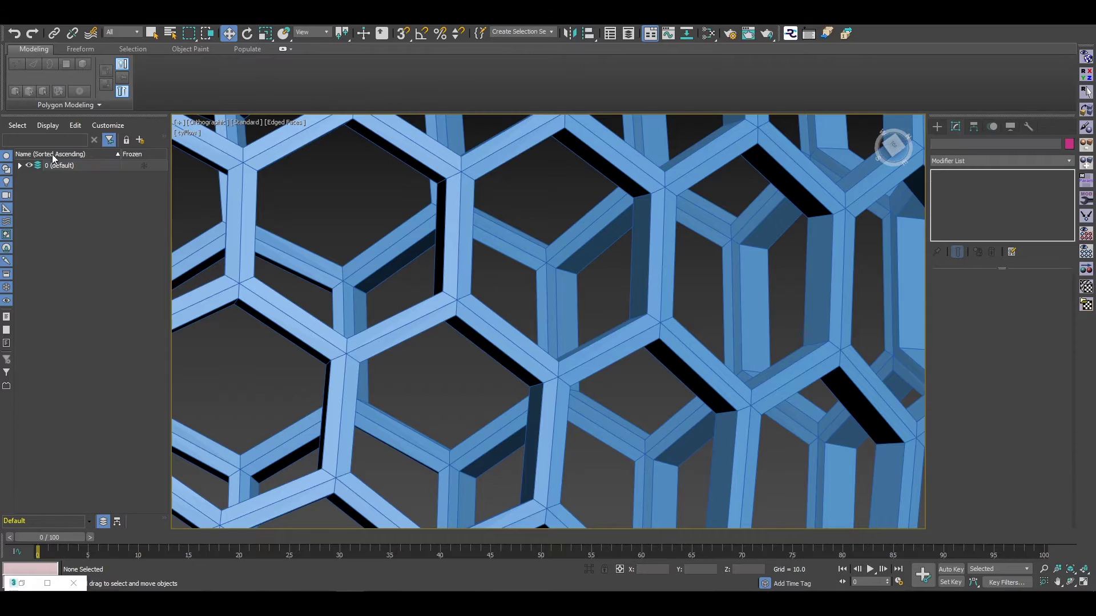
pyautogui.click(20, 165)
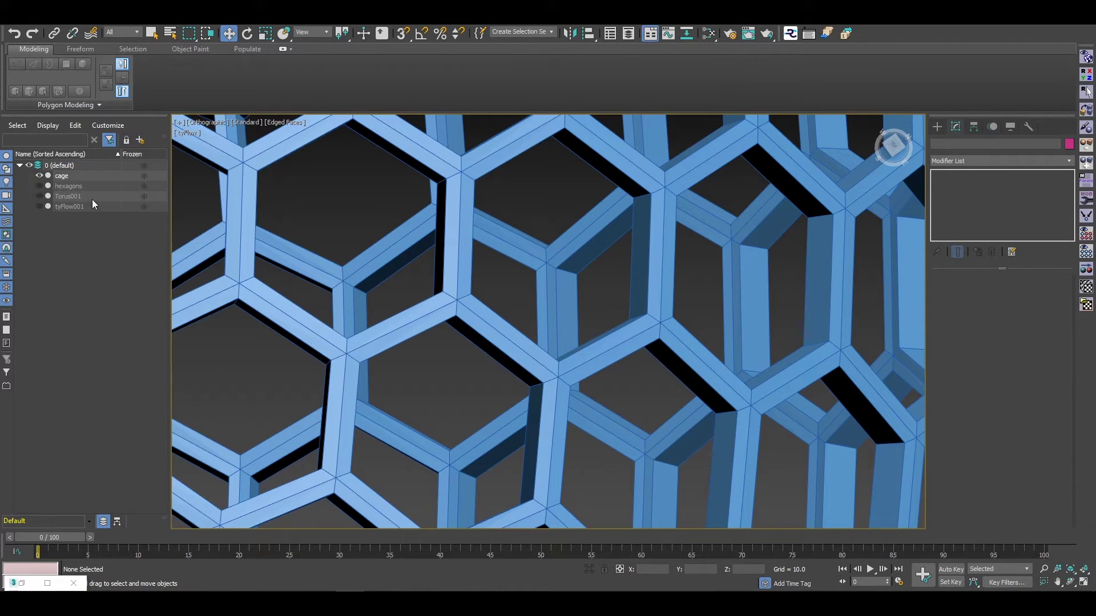
# Hide the cage, then display the hexagons object on its own to examine it and hide it again
pyautogui.click(81, 196)
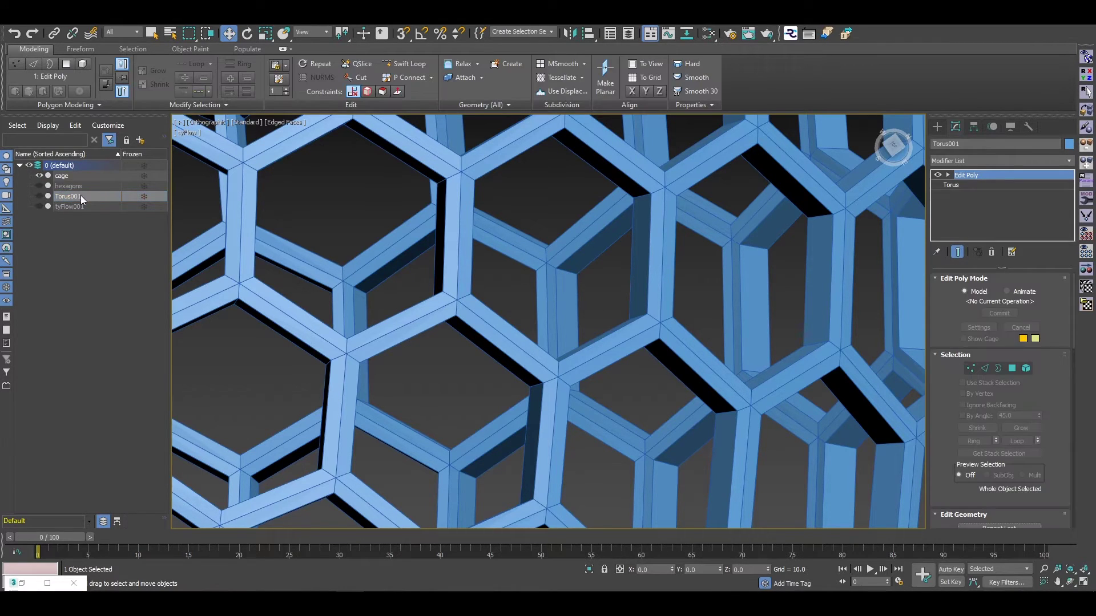
pyautogui.click(39, 176)
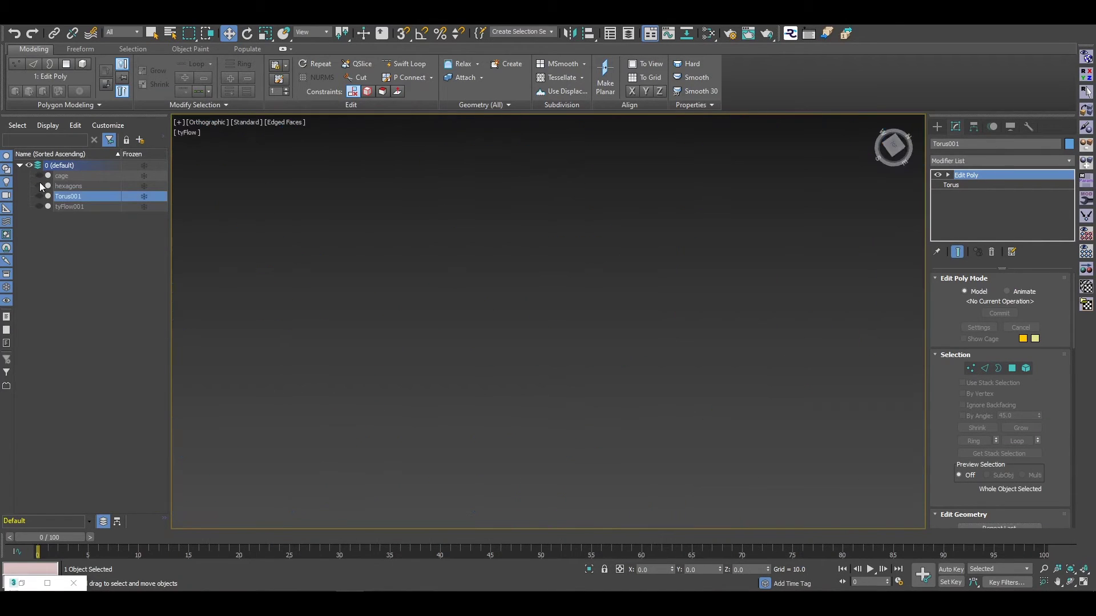
pyautogui.click(69, 186)
pyautogui.click(39, 186)
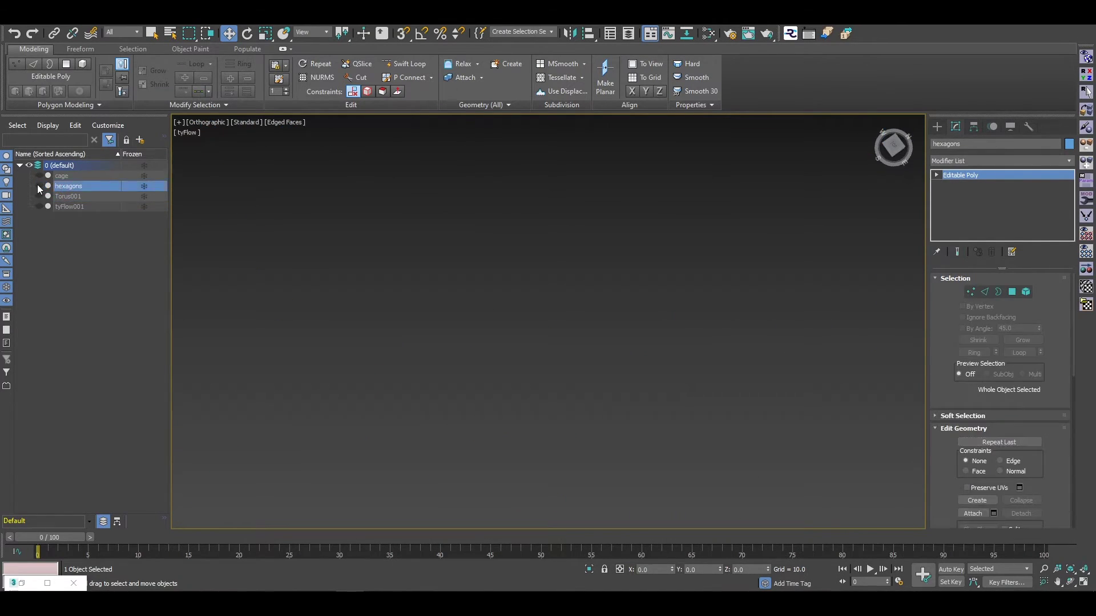
pyautogui.scroll(-5, 396, 232)
pyautogui.scroll(-5, 534, 272)
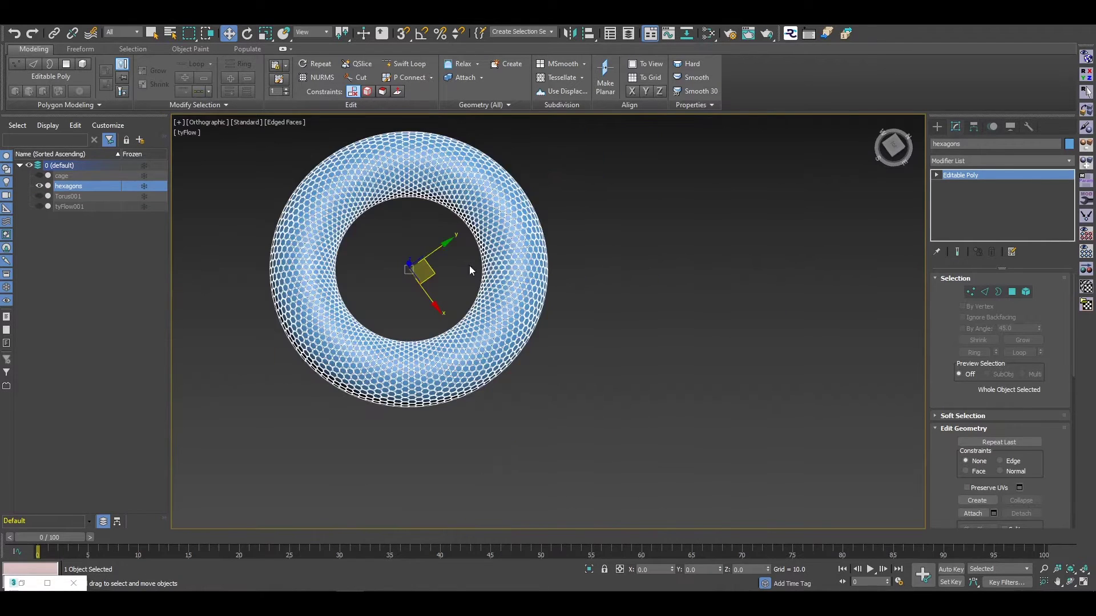
pyautogui.scroll(4, 469, 267)
pyautogui.click(39, 186)
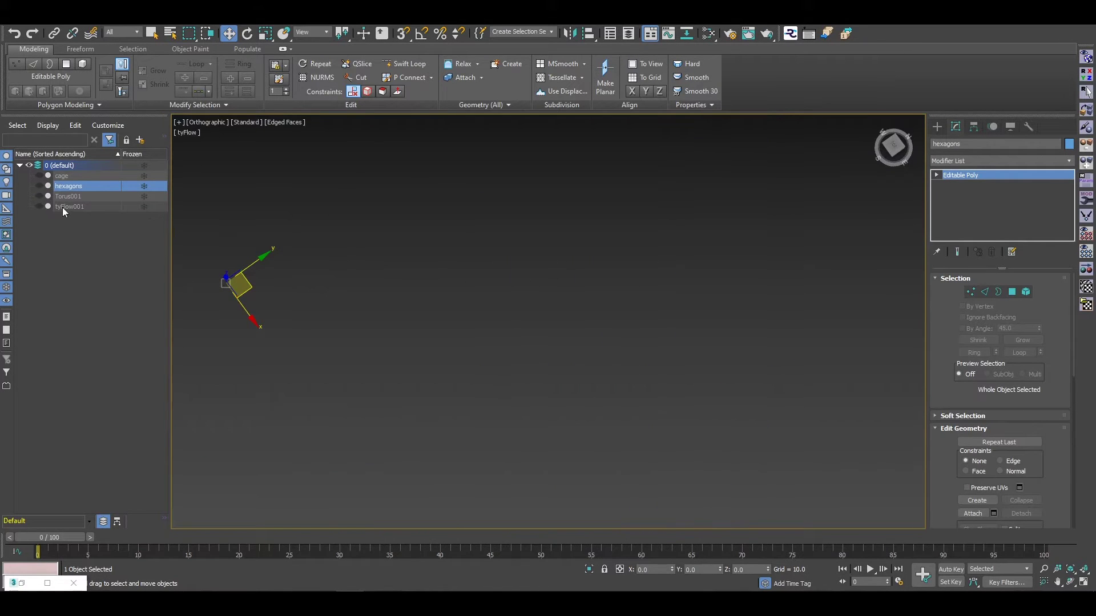
# Unhide tyFlow001, restore its editor and replace Torus001 with hexagons in Event_001's Birth Objects operator
pyautogui.click(66, 207)
pyautogui.click(38, 206)
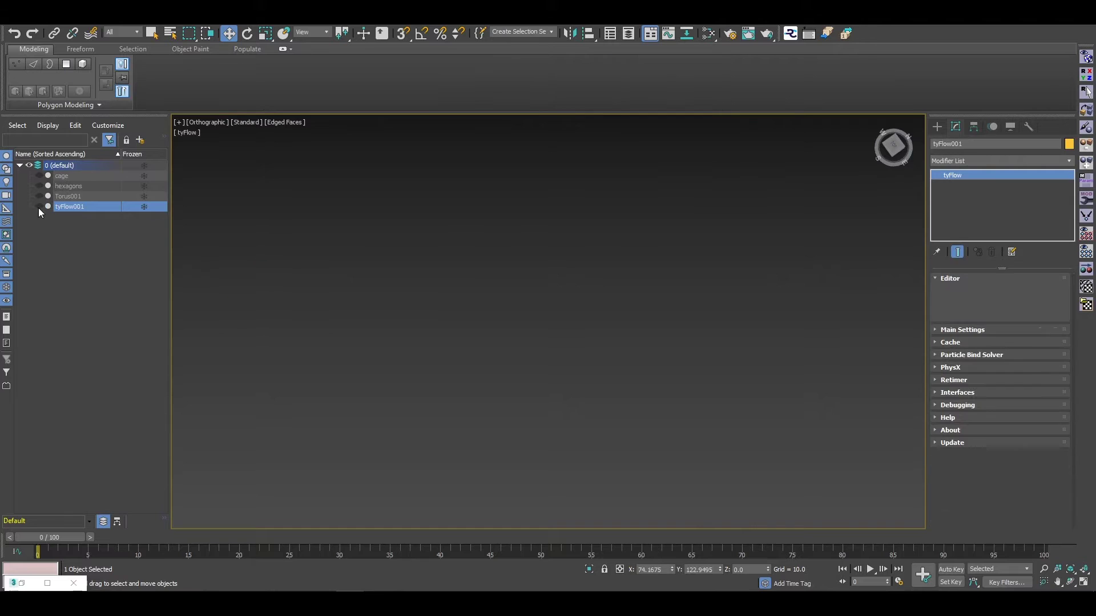
pyautogui.click(21, 583)
pyautogui.moveTo(424, 201); pyautogui.dragTo(466, 232, button='middle')
pyautogui.click(348, 196)
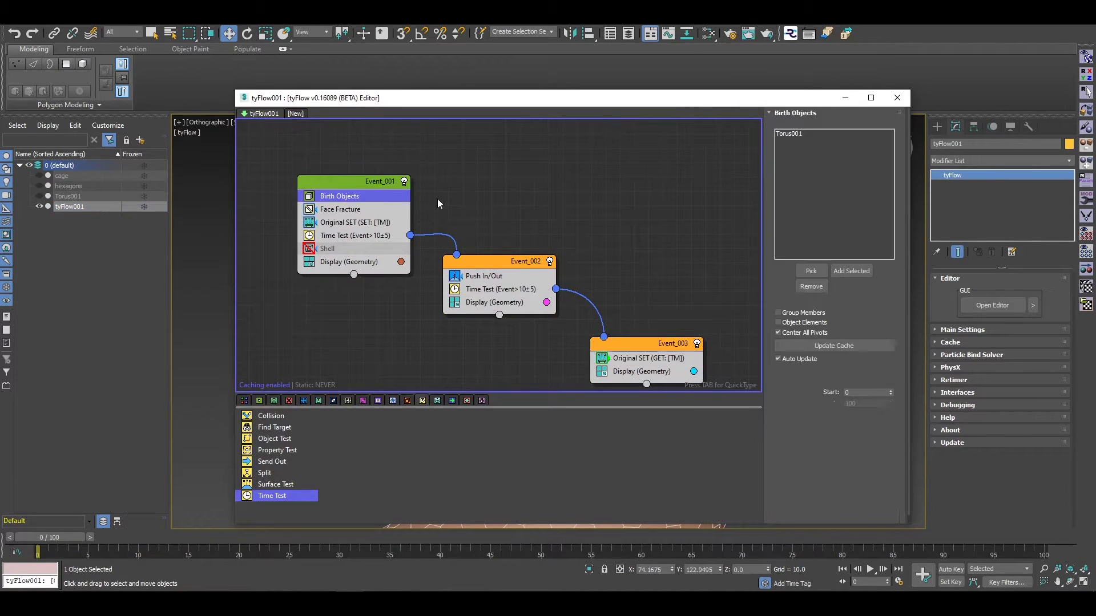
pyautogui.click(791, 134)
pyautogui.click(814, 292)
pyautogui.click(811, 271)
pyautogui.click(65, 186)
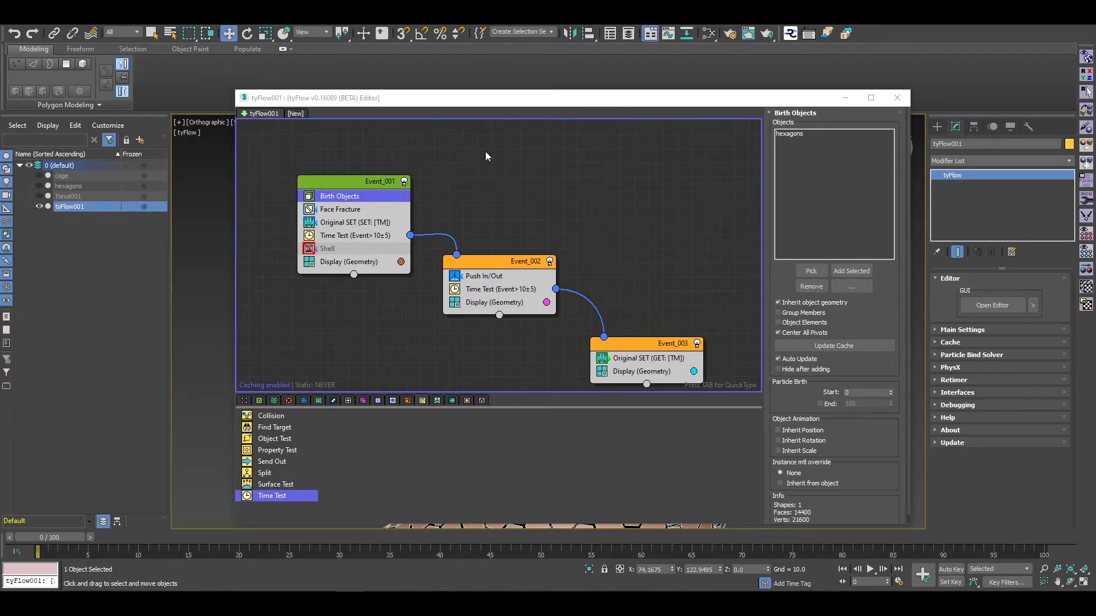
# Move the flow editor aside, unhide the cage and examine how the hexagon particles fit inside its frame
pyautogui.moveTo(644, 100); pyautogui.dragTo(318, 375)
pyautogui.scroll(5, 678, 259)
pyautogui.scroll(-6, 645, 259)
pyautogui.scroll(2, 749, 237)
pyautogui.keyDown('alt'); pyautogui.moveTo(678, 298); pyautogui.dragTo(731, 239, button='middle'); pyautogui.keyUp('alt')
pyautogui.scroll(5, 690, 216)
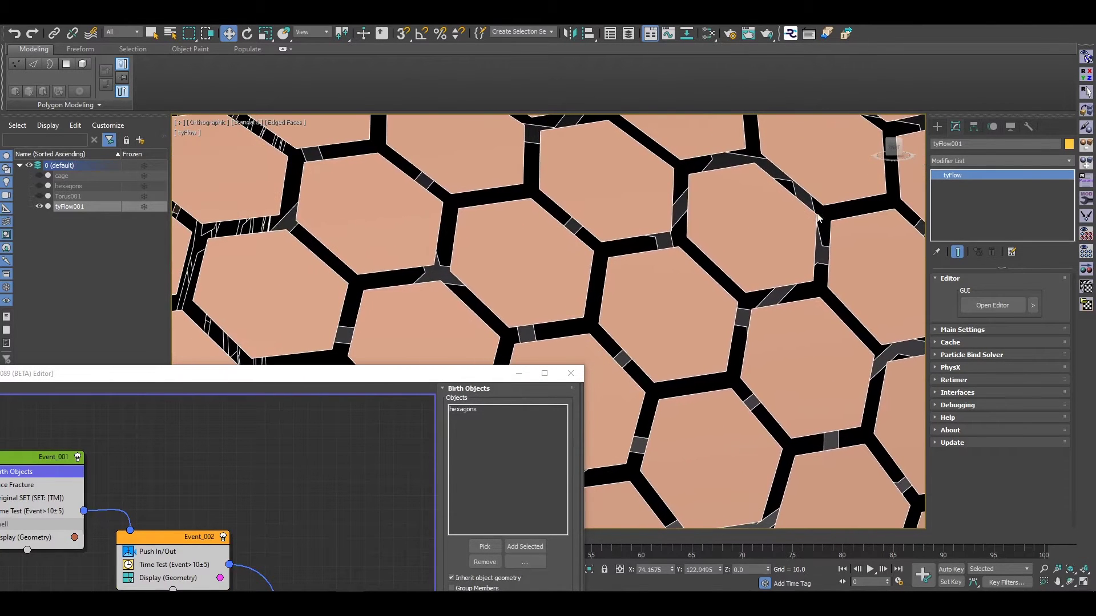
pyautogui.click(39, 176)
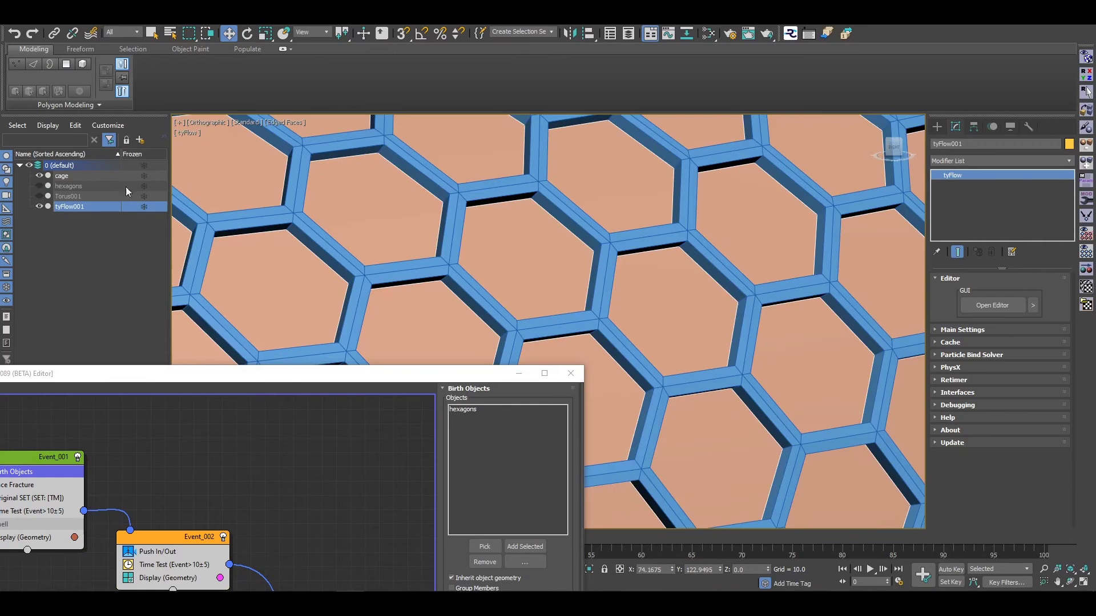
pyautogui.scroll(-5, 785, 251)
pyautogui.scroll(10, 780, 266)
# Set the outer amount of the cage's Shell modifier to 0.1 and check the fit around the hexagons
pyautogui.click(777, 252)
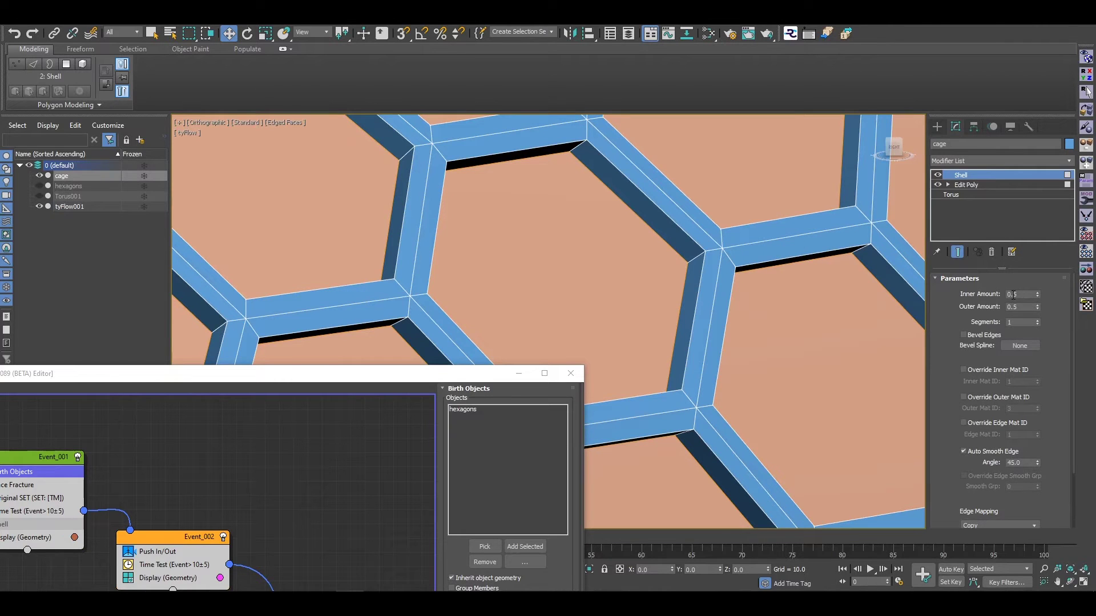
pyautogui.click(1019, 307)
pyautogui.press('Return')
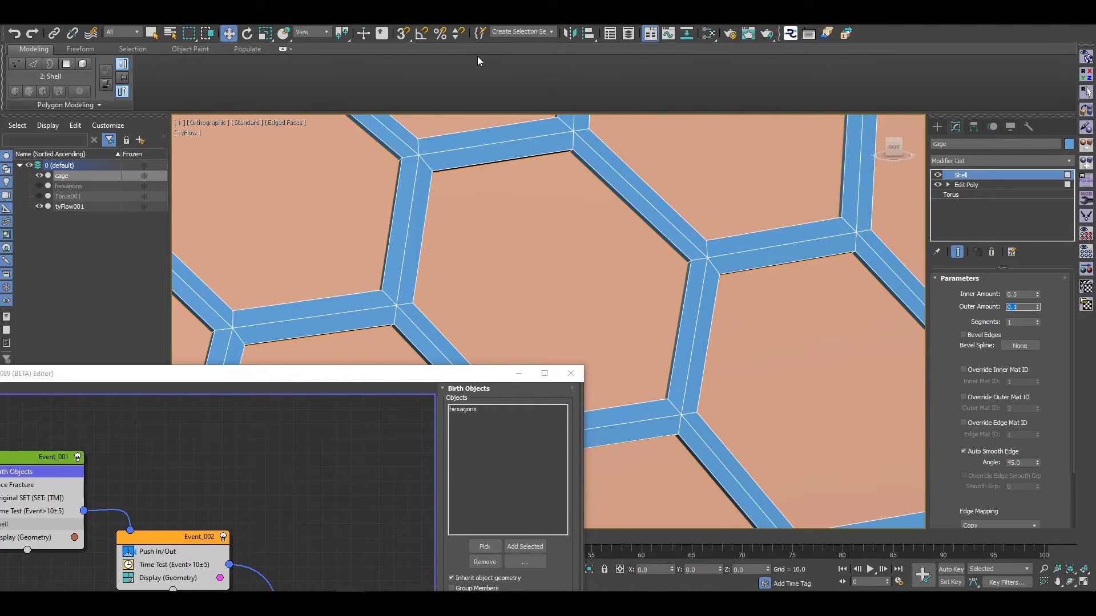
pyautogui.scroll(-7, 655, 228)
pyautogui.scroll(2, 628, 251)
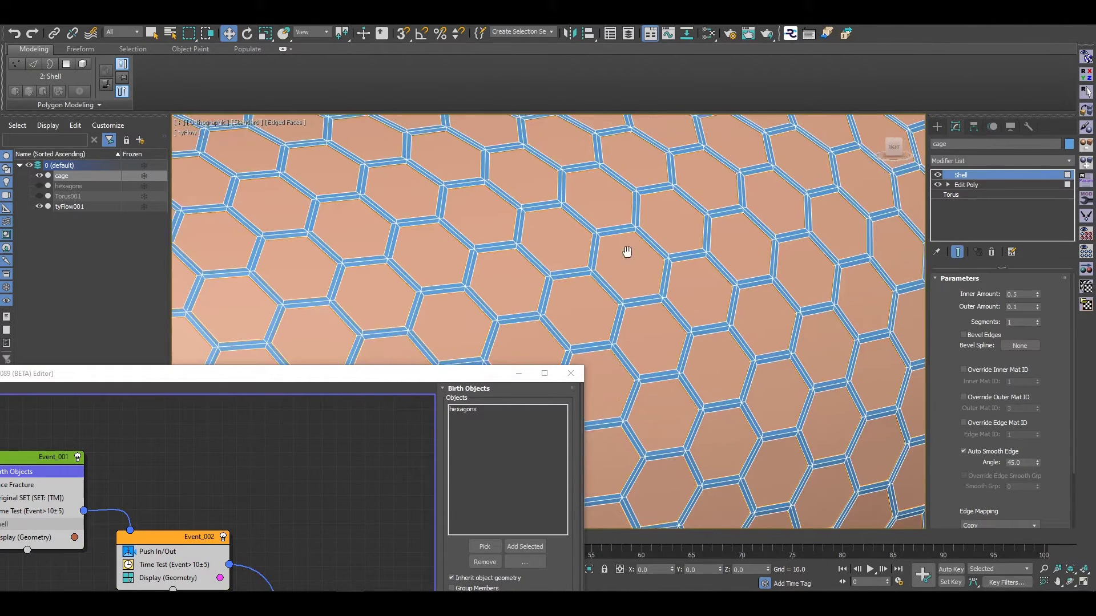
# Review Event_001's Time Test, turn Event_001 off in the flow and minimize the tyFlow editor
pyautogui.moveTo(346, 374); pyautogui.dragTo(796, 167)
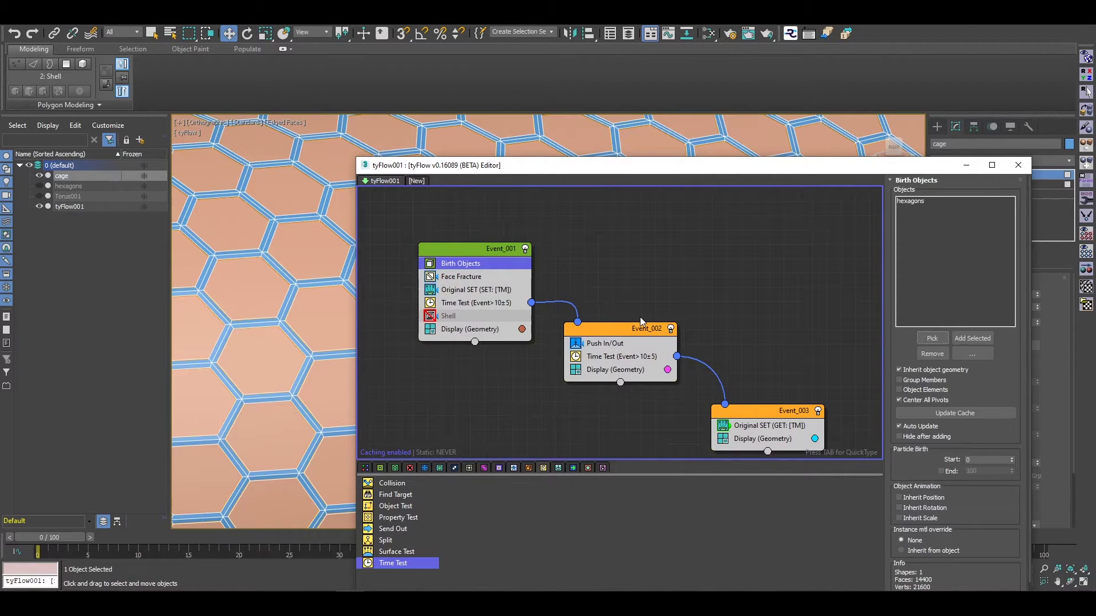
pyautogui.click(465, 306)
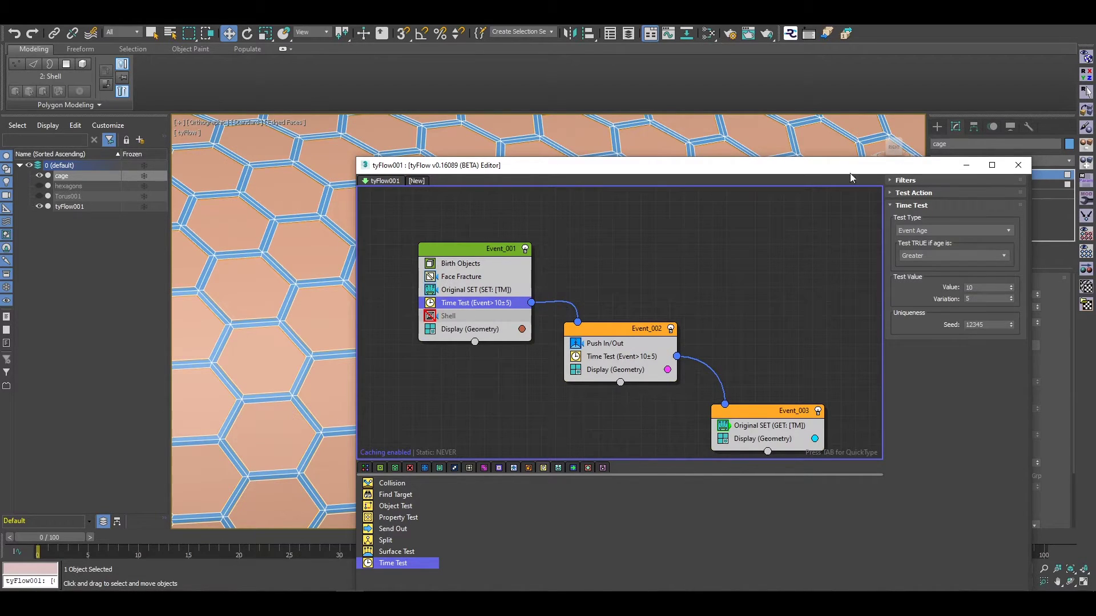
pyautogui.click(524, 249)
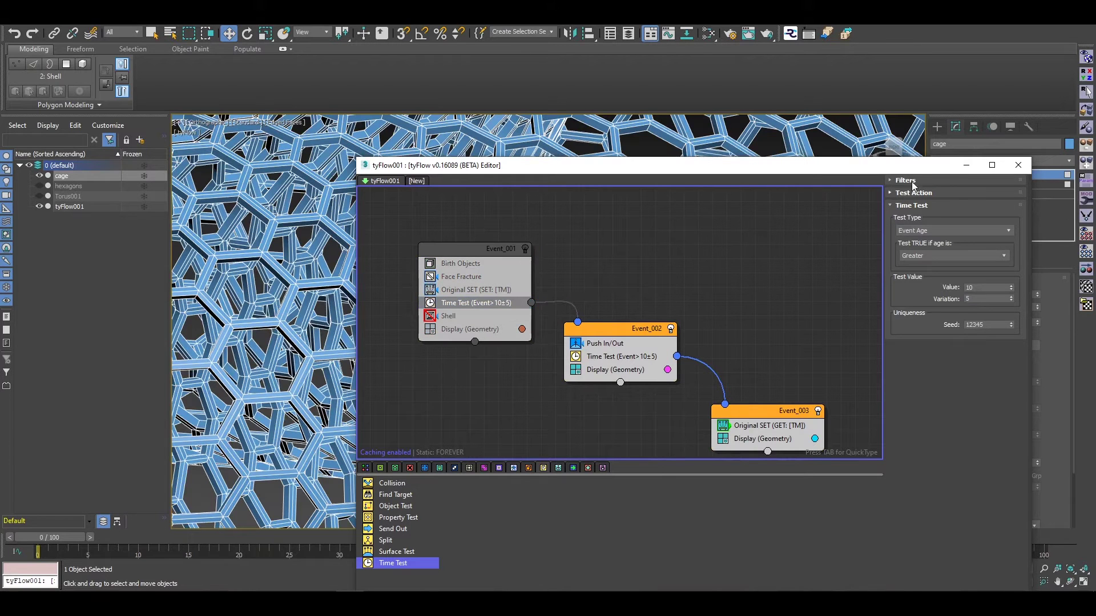
pyautogui.click(972, 167)
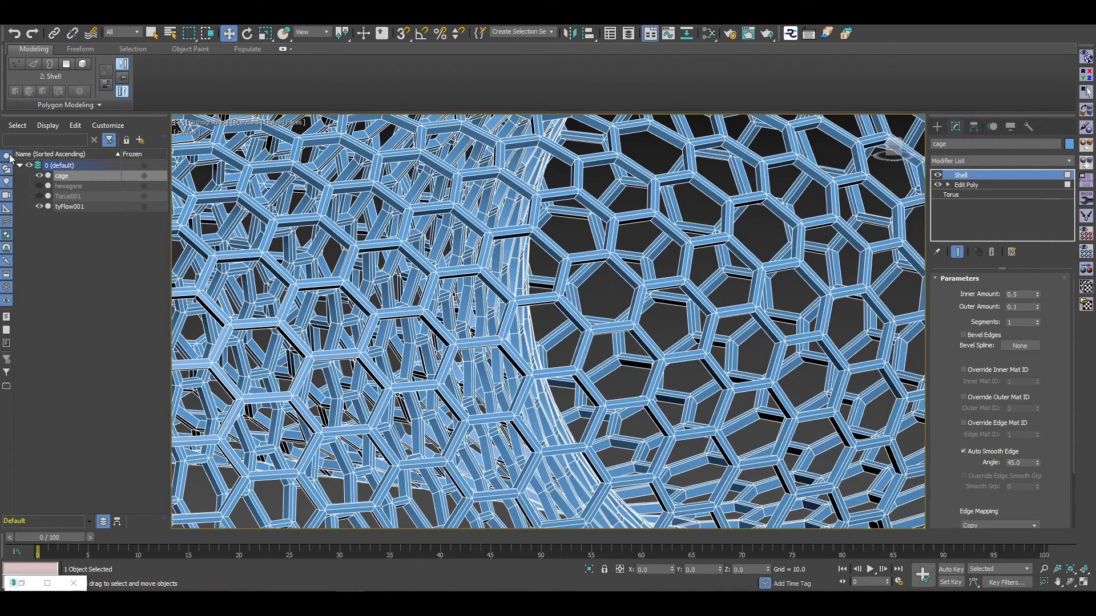
# Hide the cage, unhide and select the hexagons object, and frame it in the Top view
pyautogui.click(38, 176)
pyautogui.click(40, 186)
pyautogui.click(68, 187)
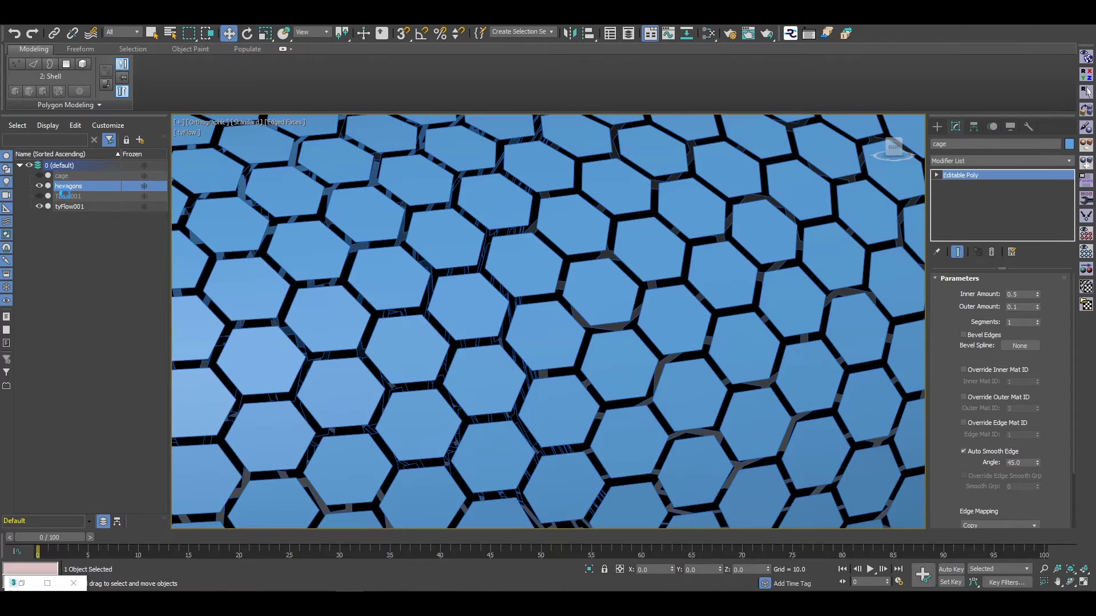
pyautogui.scroll(-3, 491, 266)
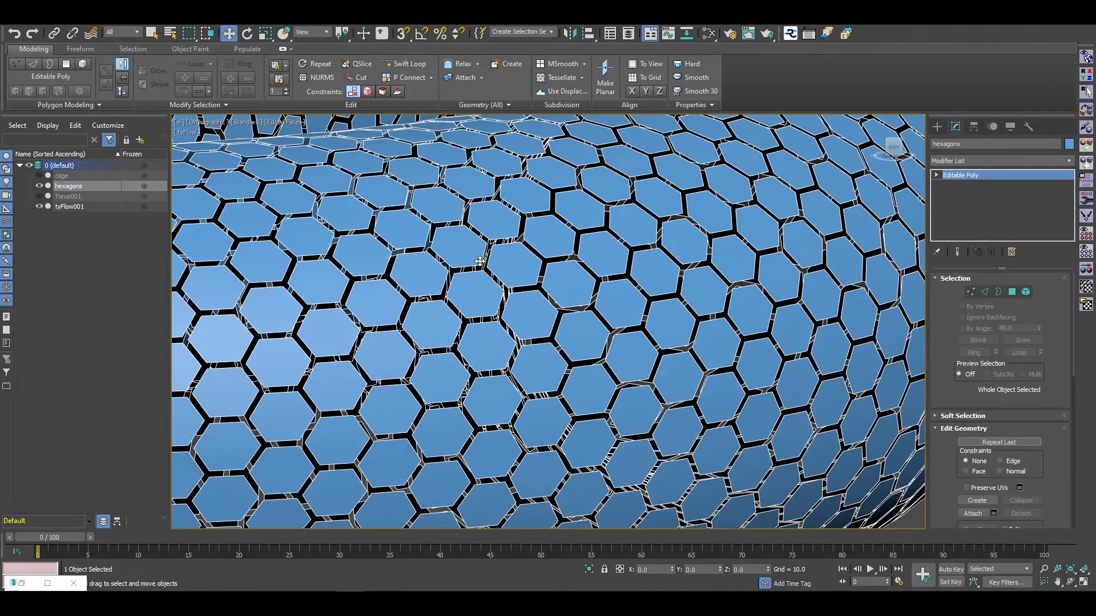
pyautogui.press('t')
pyautogui.press('z')
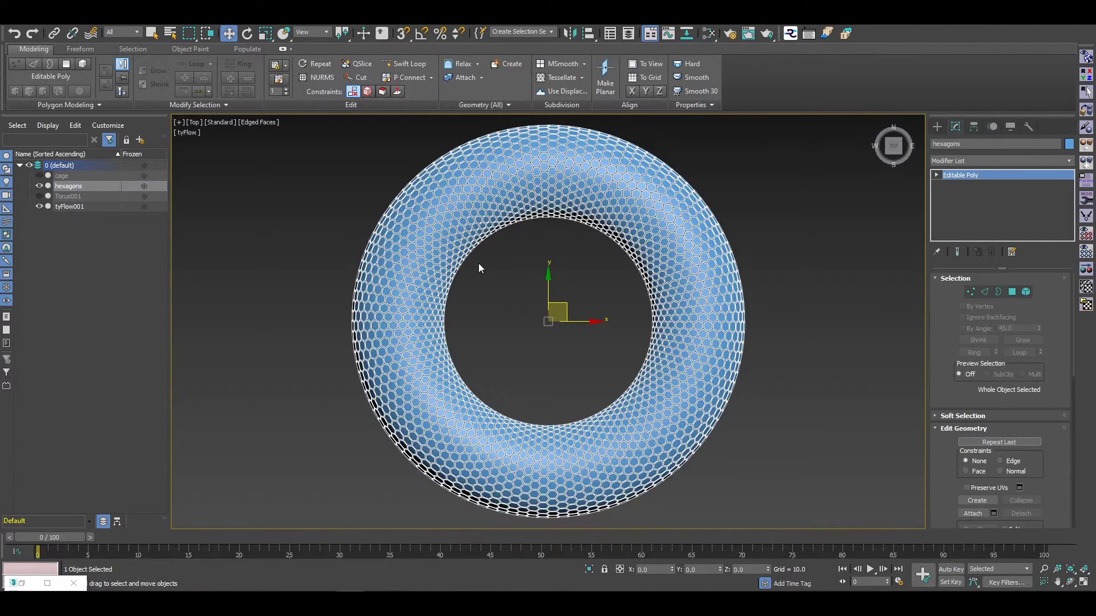
# Create a GeoSphere slightly wider than the torus tube, centred on the tube at about X -79.8, Y 0.9
pyautogui.click(939, 128)
pyautogui.click(1023, 206)
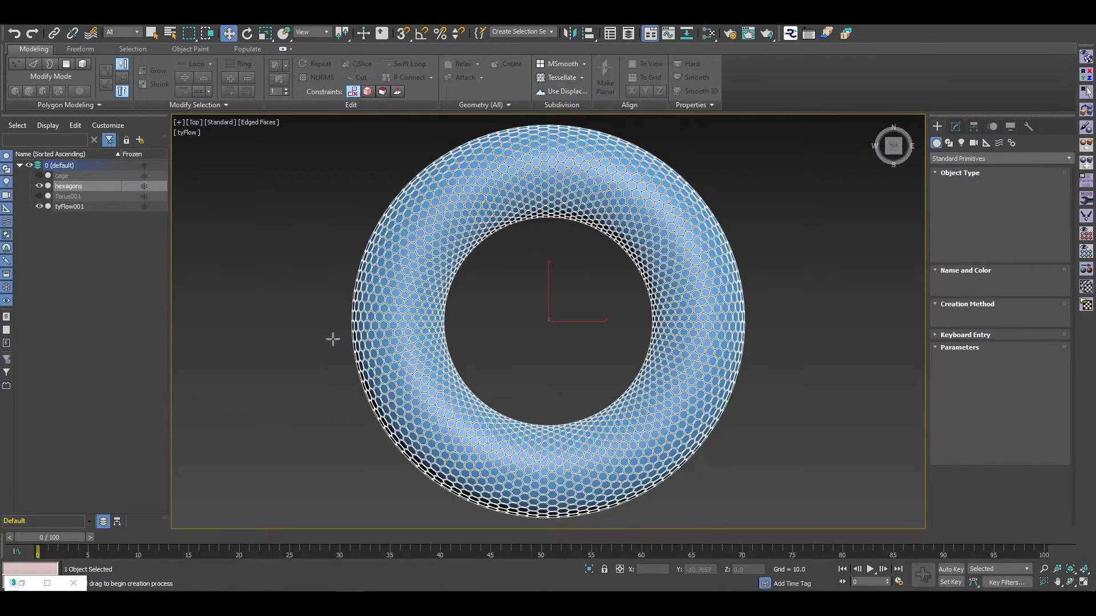
pyautogui.moveTo(398, 318); pyautogui.dragTo(442, 343)
pyautogui.press('w')
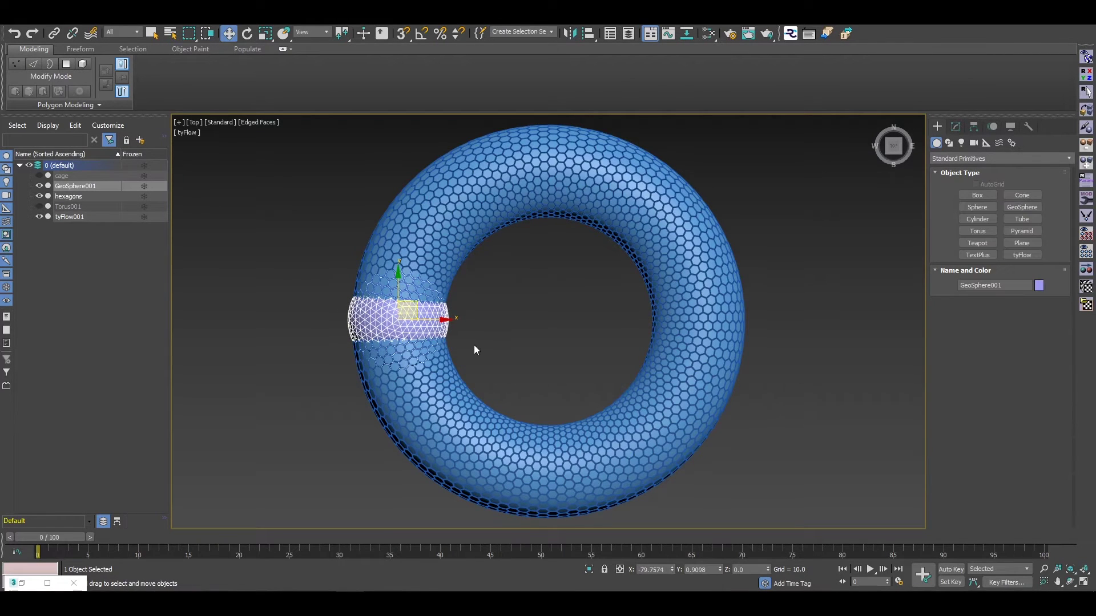
# Create a Dummy helper near the centre of the ring in the Top view
pyautogui.moveTo(611, 279); pyautogui.dragTo(561, 313, button='middle')
pyautogui.click(986, 143)
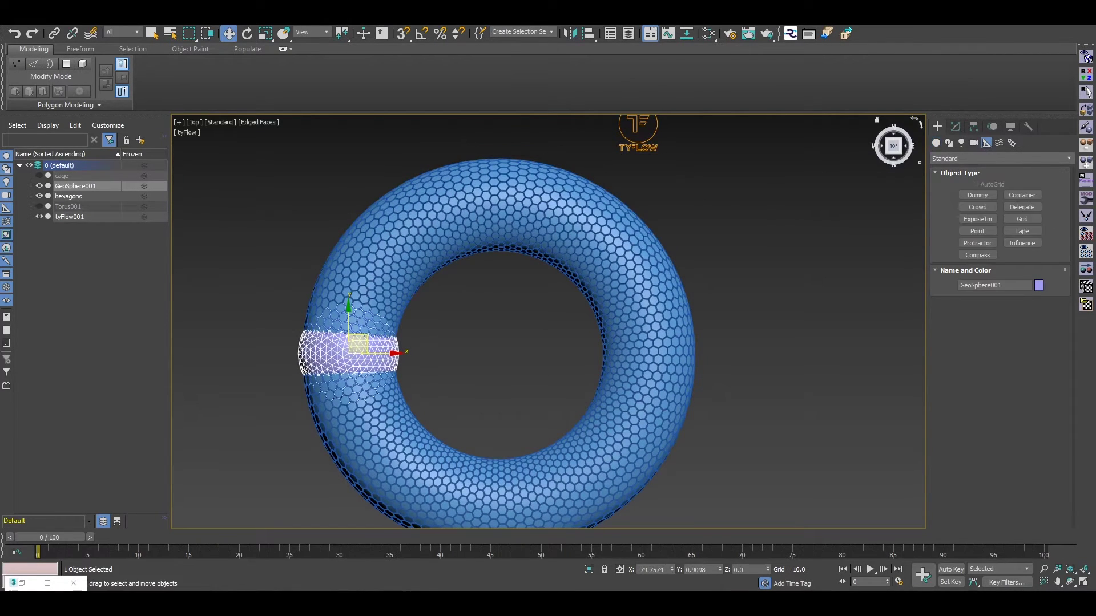
pyautogui.click(977, 195)
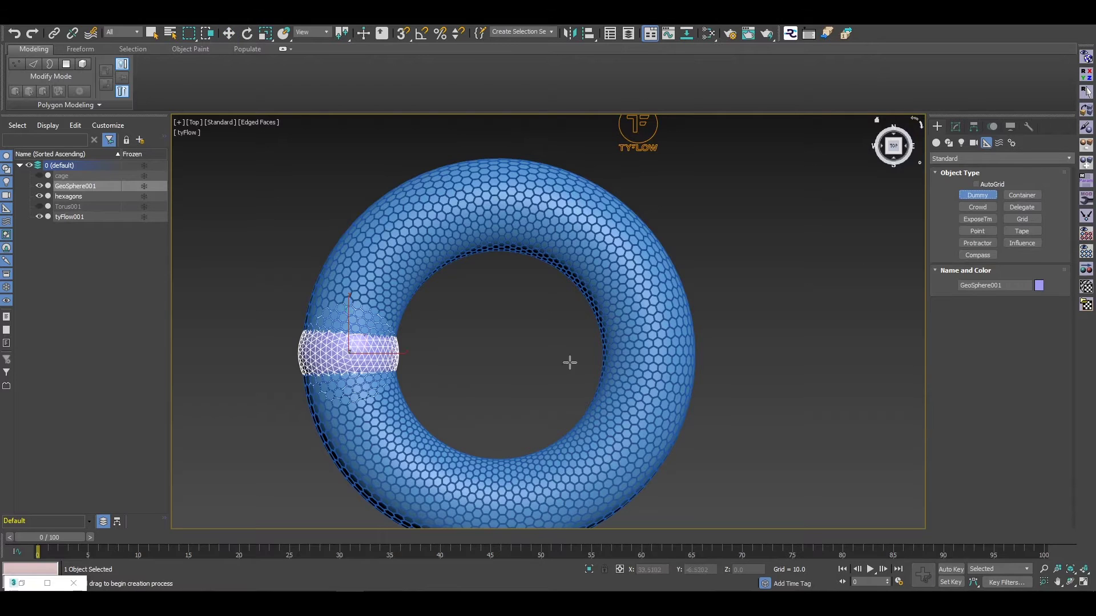
pyautogui.moveTo(488, 336); pyautogui.dragTo(506, 352)
pyautogui.press('w')
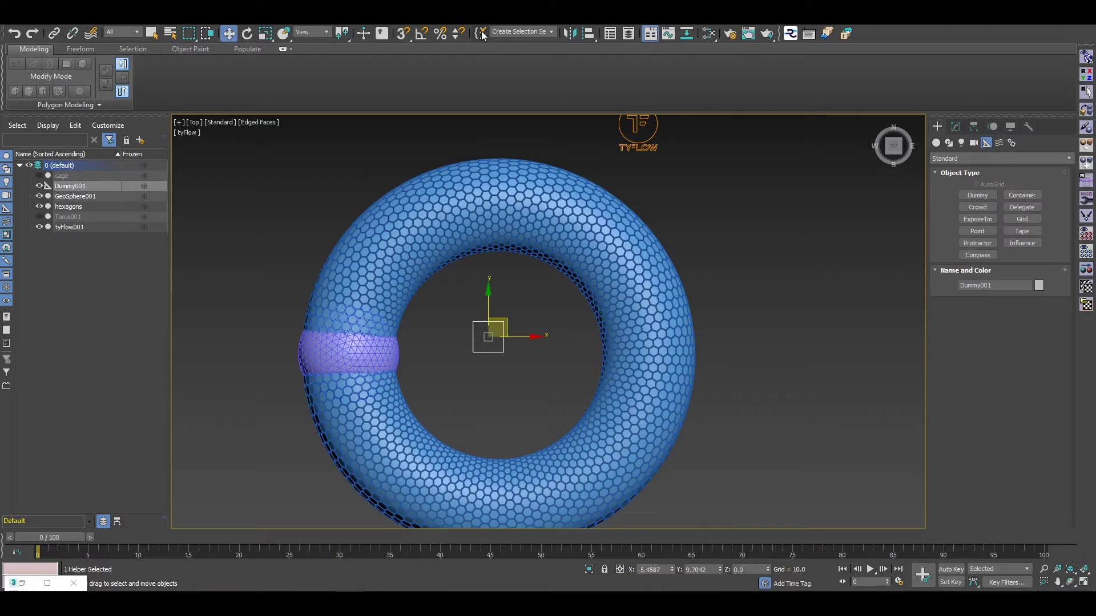
# Align the dummy to the hexagons object, centre to centre, in X and Y position
pyautogui.click(580, 35)
pyautogui.click(577, 238)
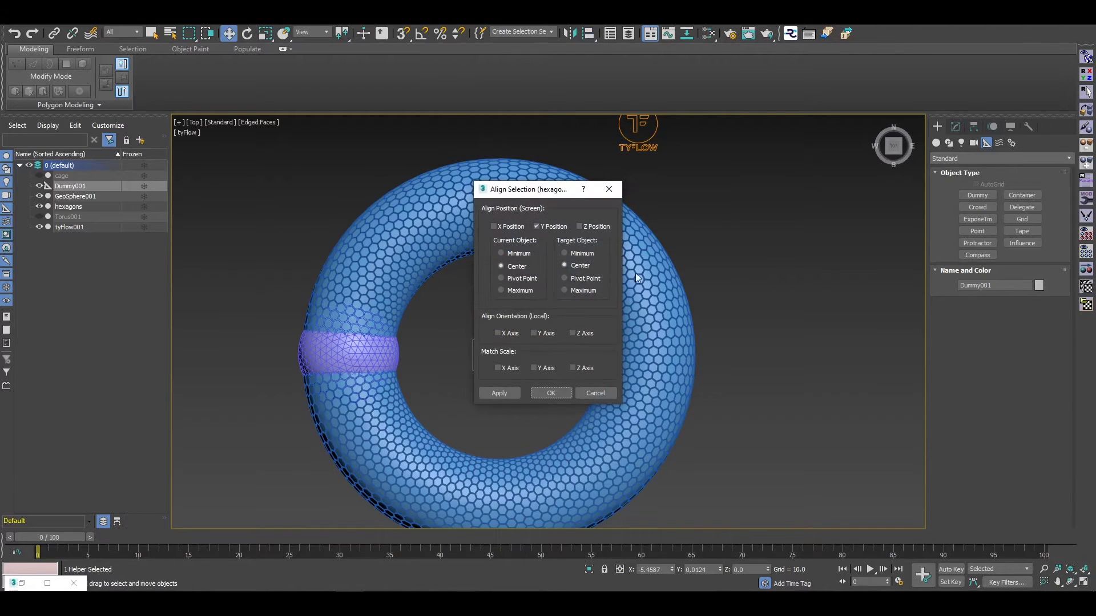
pyautogui.click(495, 227)
pyautogui.click(551, 393)
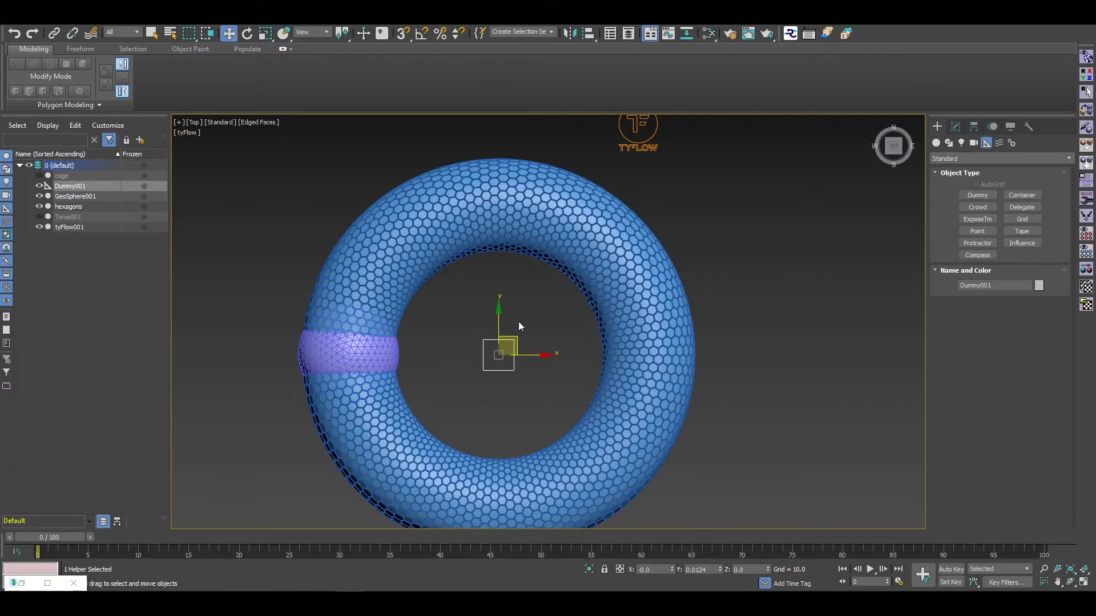
# Link the GeoSphere to the dummy as its parent and select the dummy
pyautogui.click(301, 343)
pyautogui.click(54, 33)
pyautogui.moveTo(305, 363); pyautogui.dragTo(498, 357)
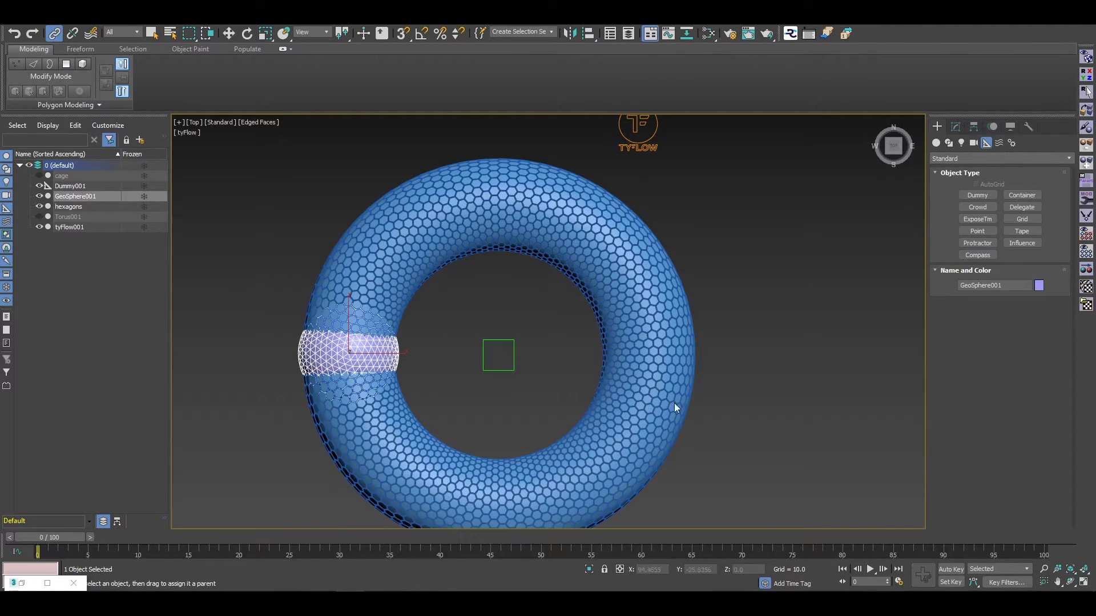
pyautogui.click(508, 370)
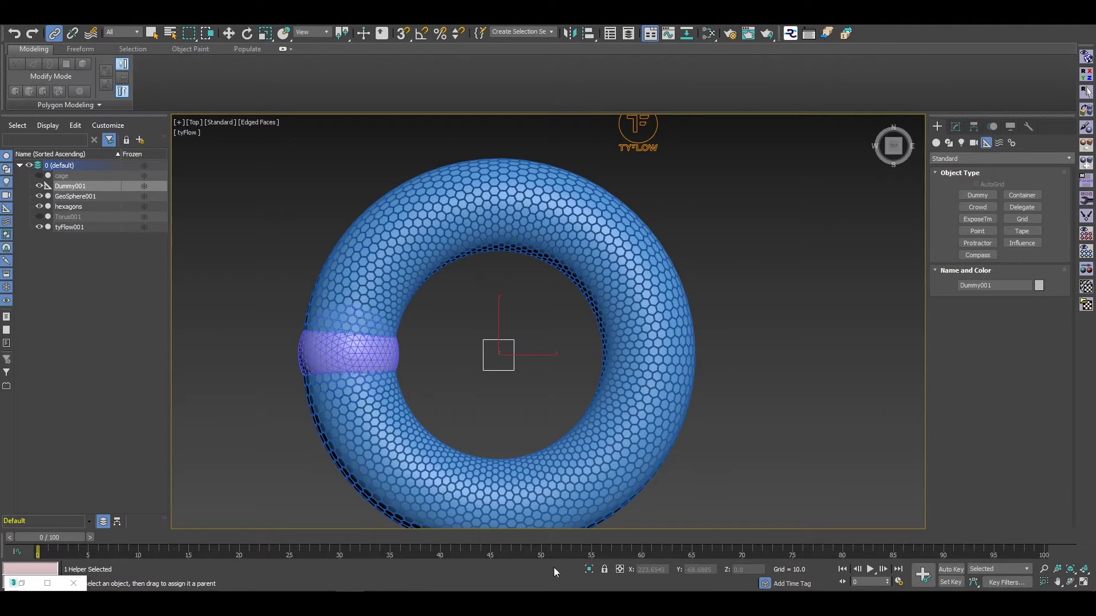
# Extend the animation range to frame 249 and set the default in/out tangents for new keys to Linear
pyautogui.keyDown('ctrl'); pyautogui.keyDown('alt'); pyautogui.moveTo(862, 559); pyautogui.dragTo(334, 556, button='right'); pyautogui.keyUp('alt'); pyautogui.keyUp('ctrl')
pyautogui.click(1027, 541)
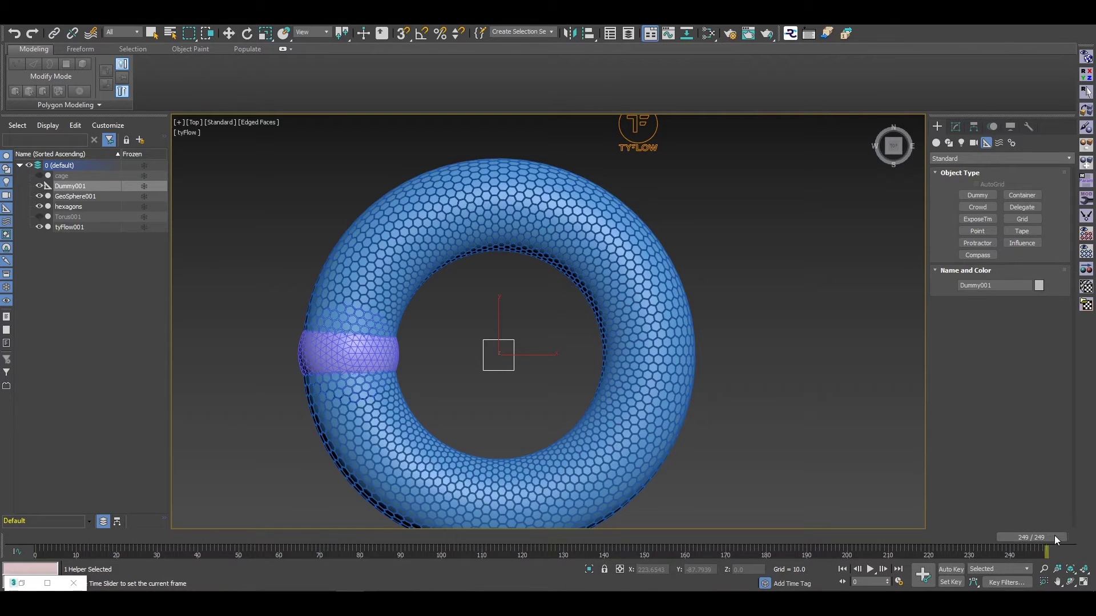
pyautogui.click(974, 583)
pyautogui.moveTo(974, 583); pyautogui.dragTo(973, 506)
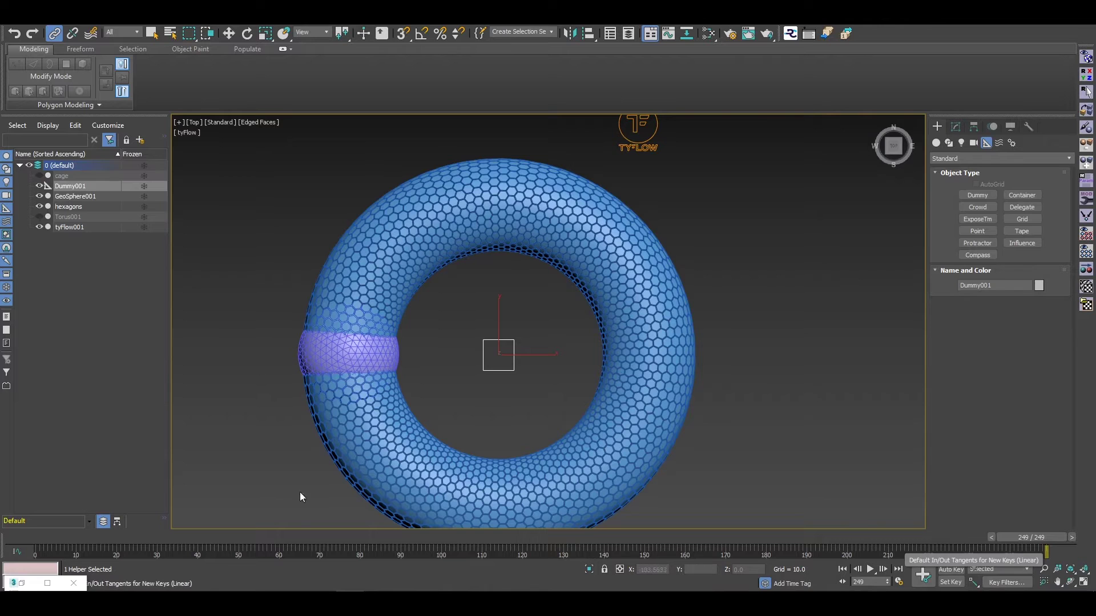
# Turn on angle snap for rotating the dummy and set the current frame to 149
pyautogui.moveTo(684, 542); pyautogui.dragTo(638, 537)
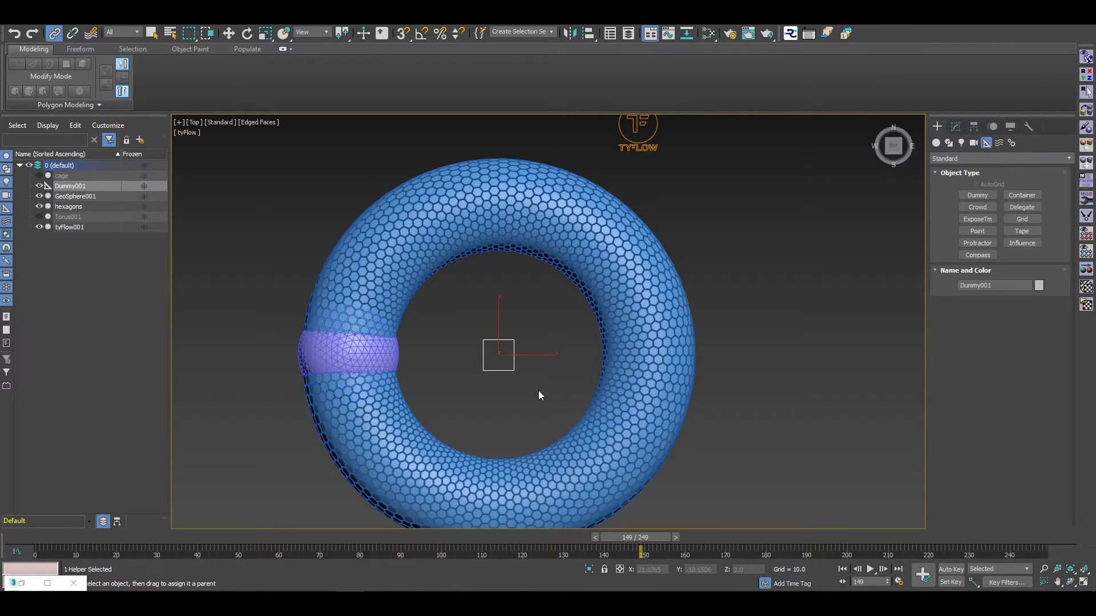
pyautogui.press('e')
pyautogui.moveTo(523, 326); pyautogui.dragTo(712, 412)
pyautogui.press('a')
pyautogui.moveTo(600, 538); pyautogui.dragTo(17, 537)
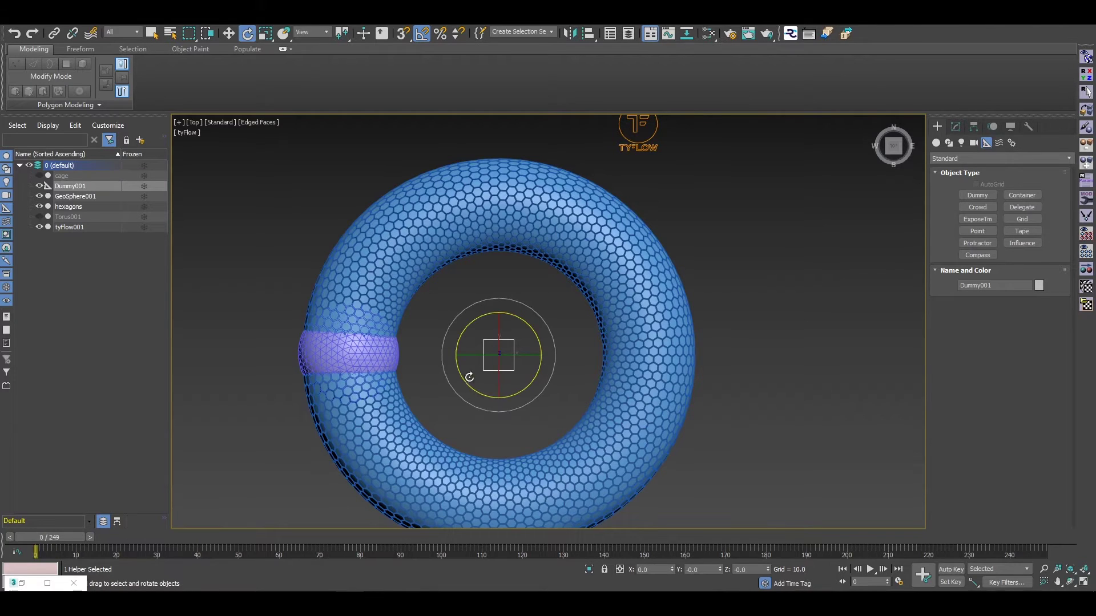
pyautogui.moveTo(636, 536)
pyautogui.mouseDown()
pyautogui.moveTo(623, 537)
pyautogui.moveTo(640, 536)
pyautogui.mouseUp()
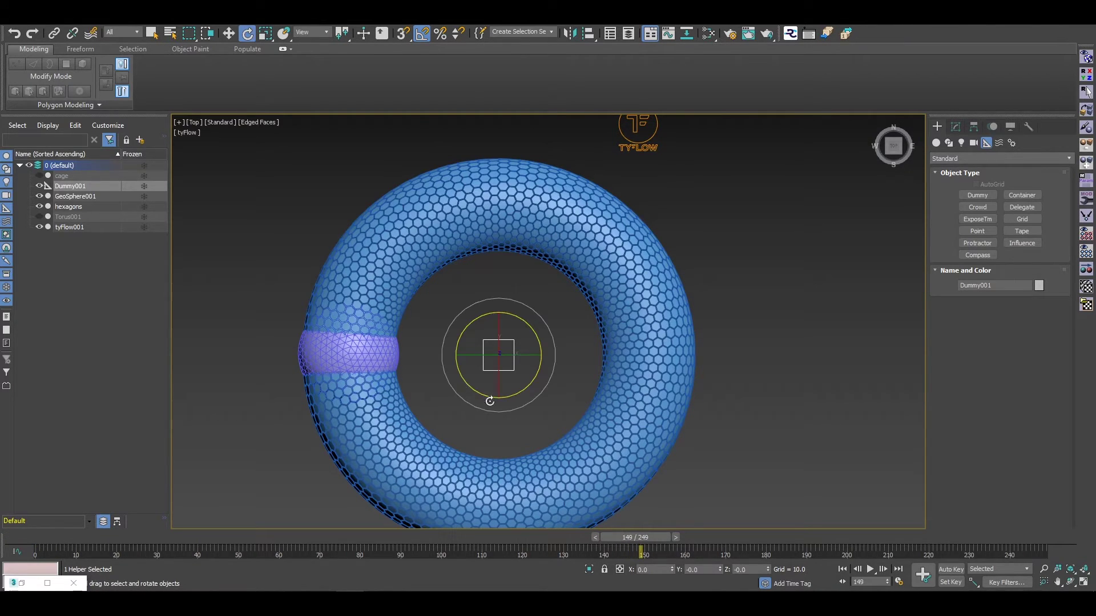
# Key the dummy's rotation around the ring's axis at frame 149 with Auto Key, return to frame 0 and turn Auto Key off
pyautogui.click(951, 569)
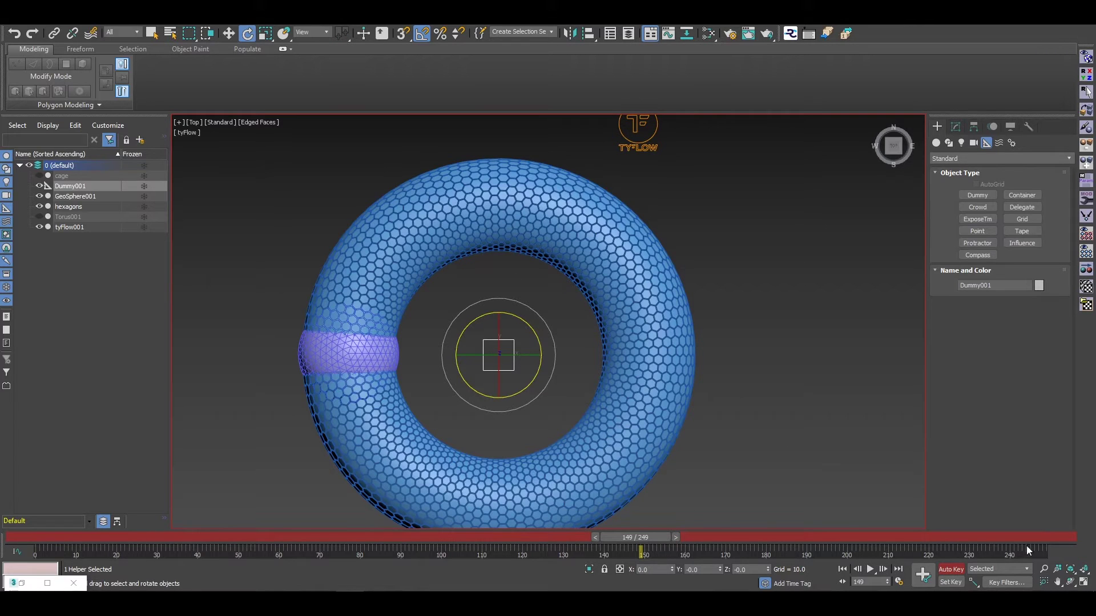
pyautogui.moveTo(470, 318); pyautogui.dragTo(801, 379)
pyautogui.moveTo(659, 543); pyautogui.dragTo(12, 536)
pyautogui.press('e')
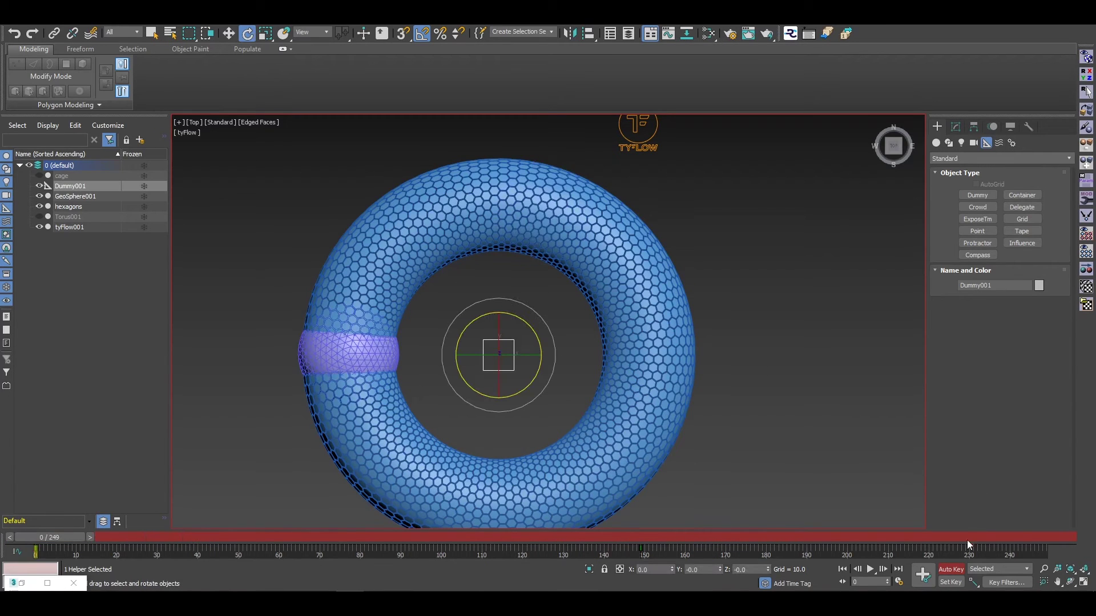
pyautogui.click(951, 569)
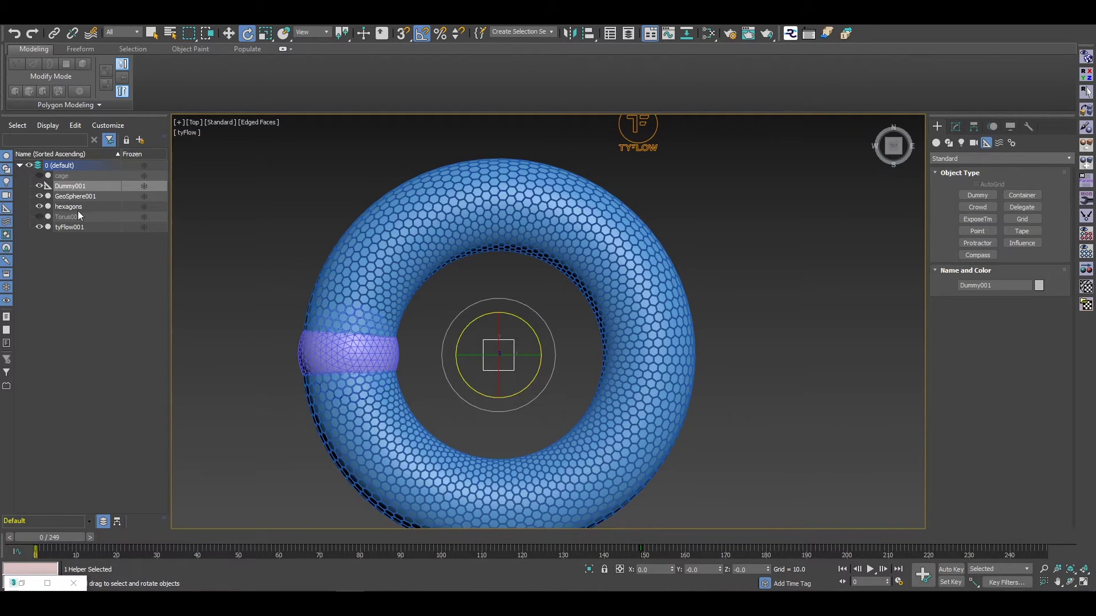
# Check the GeoSphere's object properties and hide the GeoSphere
pyautogui.click(309, 357)
pyautogui.rightClick(310, 357)
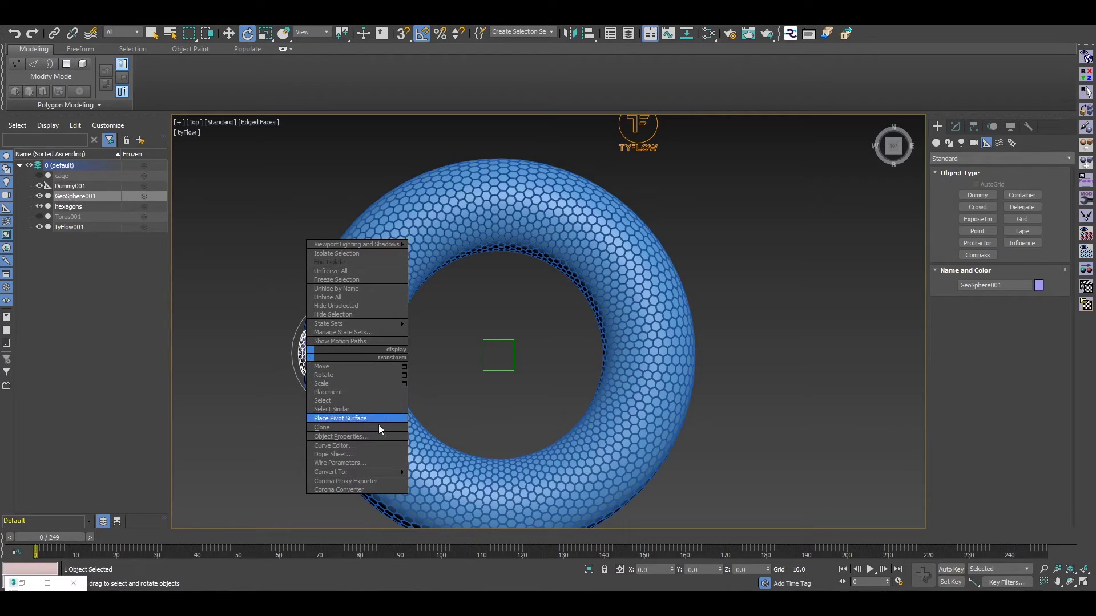
pyautogui.click(370, 433)
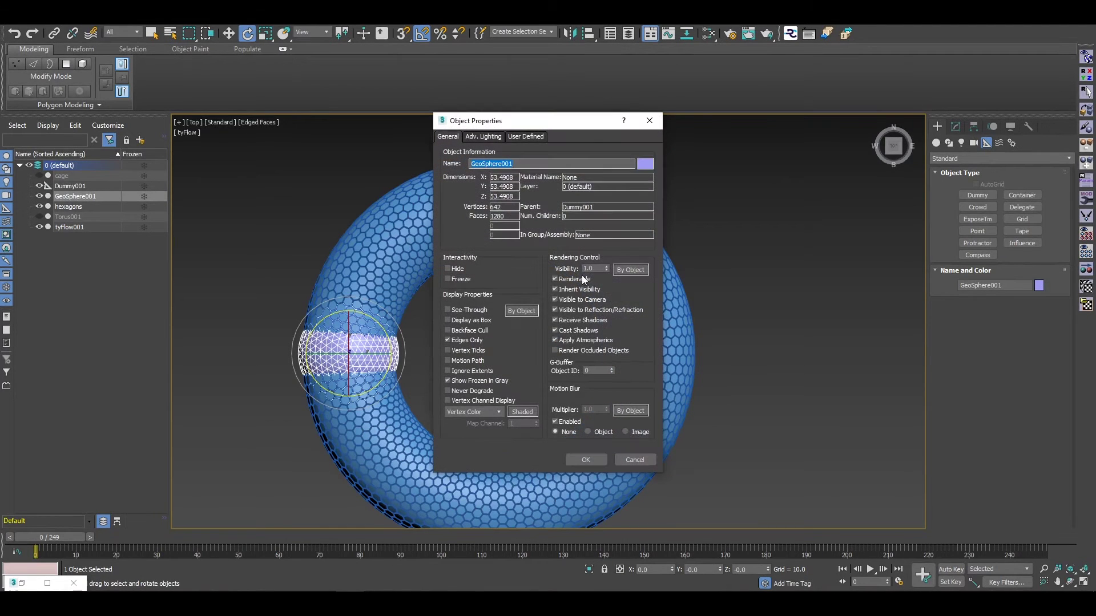
pyautogui.click(587, 460)
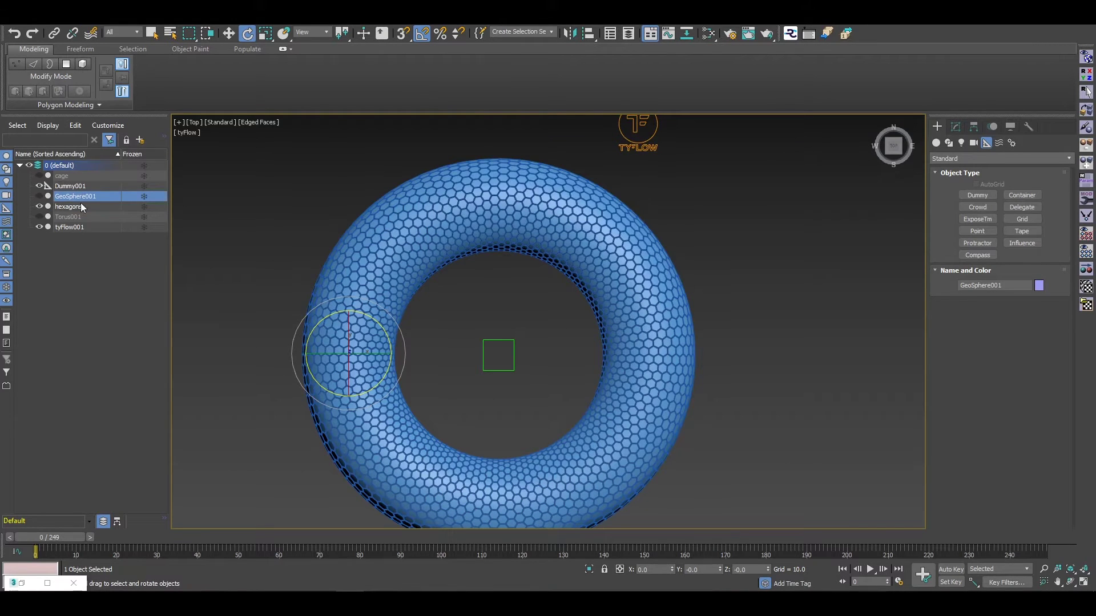
# Open the tyFlow001 editor and add a Surface Test operator to Event_001 below the Time Test
pyautogui.click(70, 227)
pyautogui.click(970, 158)
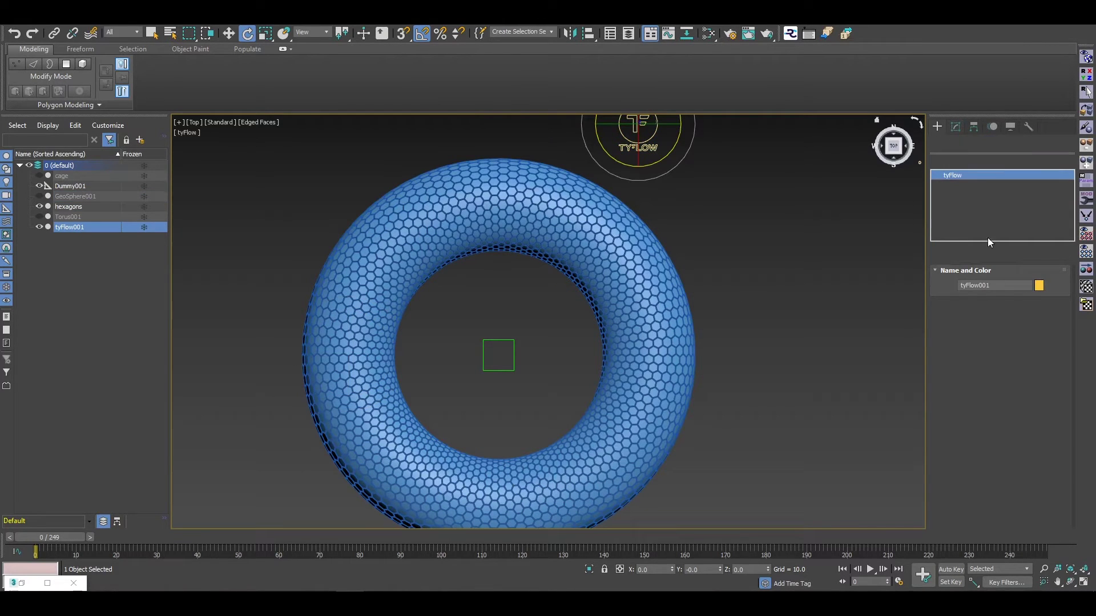
pyautogui.click(959, 126)
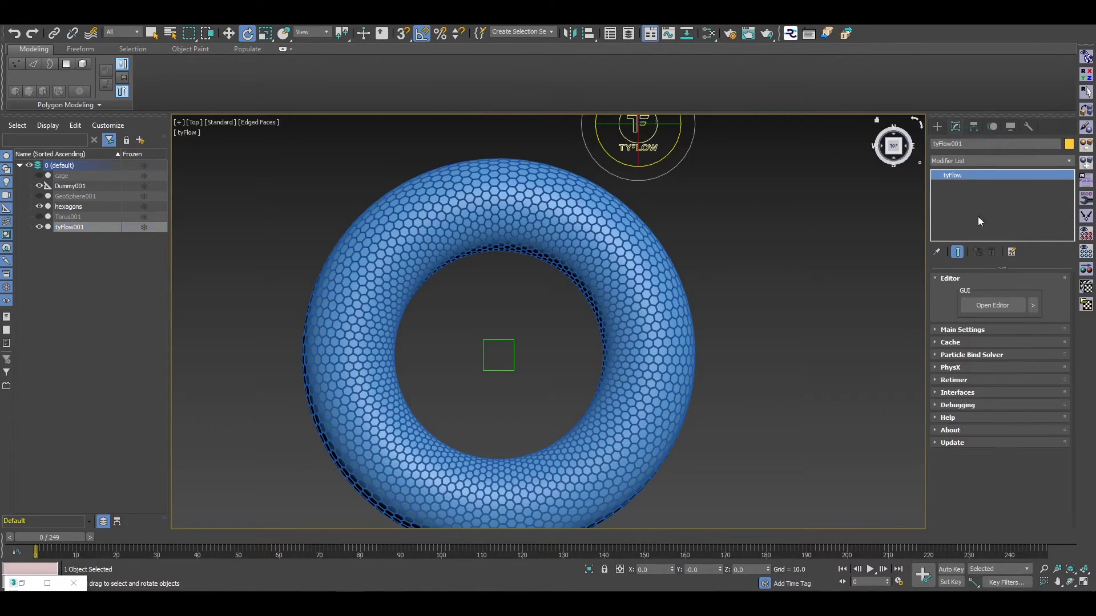
pyautogui.click(998, 305)
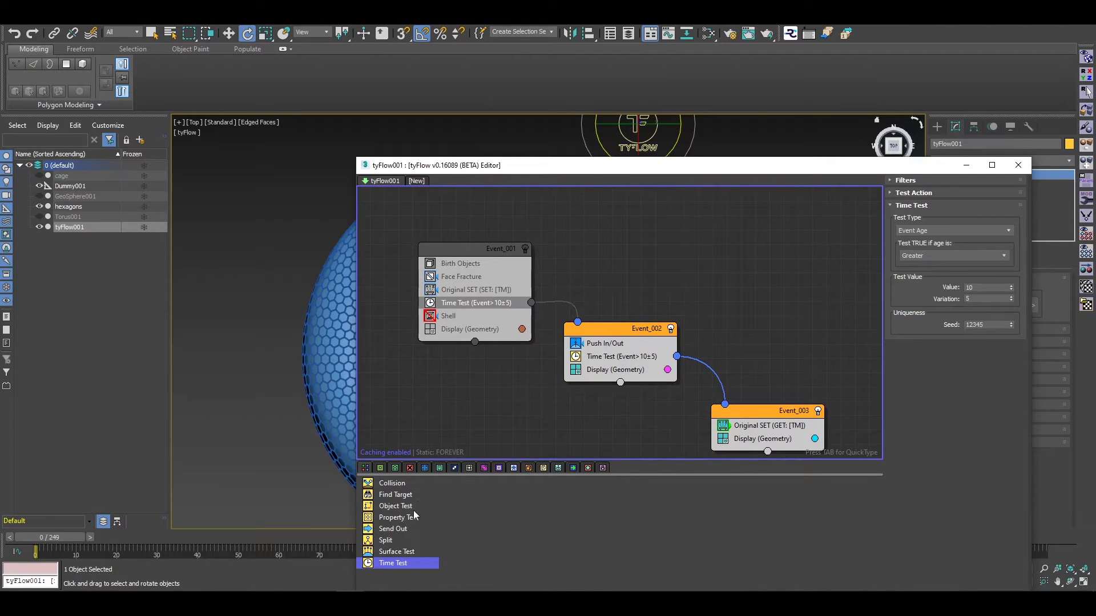
pyautogui.moveTo(407, 551); pyautogui.dragTo(489, 314)
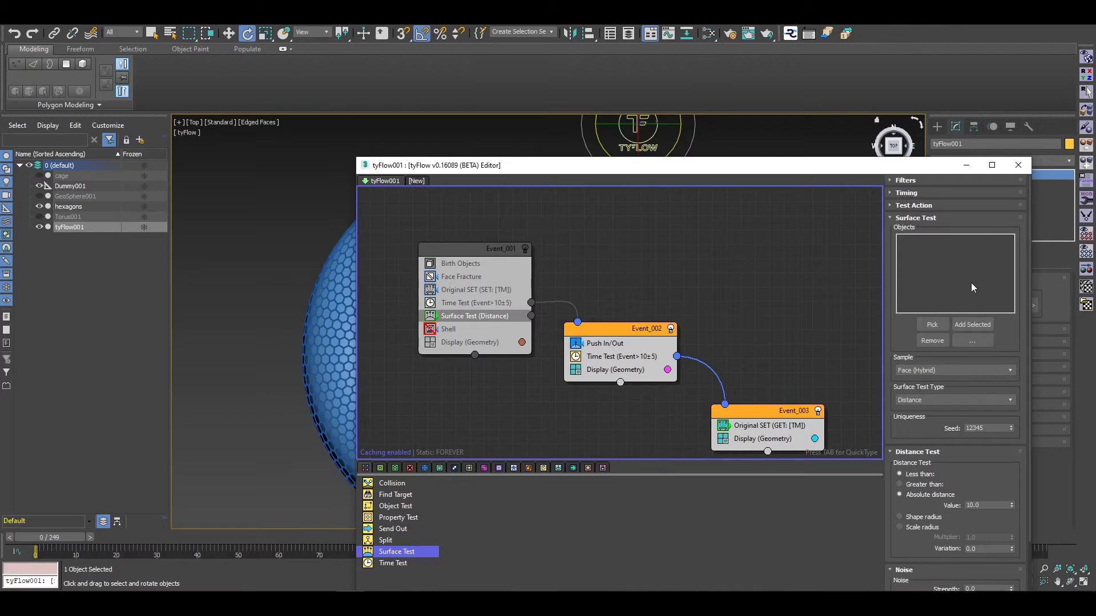
# Add GeoSphere001 as the Surface Test's object and set the test type to Volume (Inside)
pyautogui.click(931, 325)
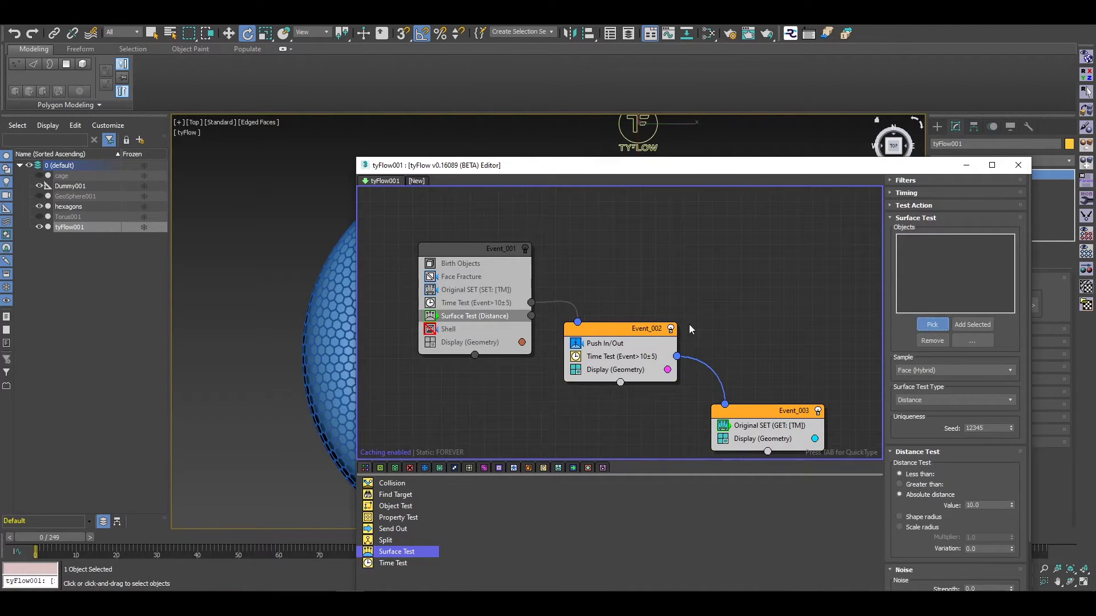
pyautogui.click(71, 197)
pyautogui.click(935, 400)
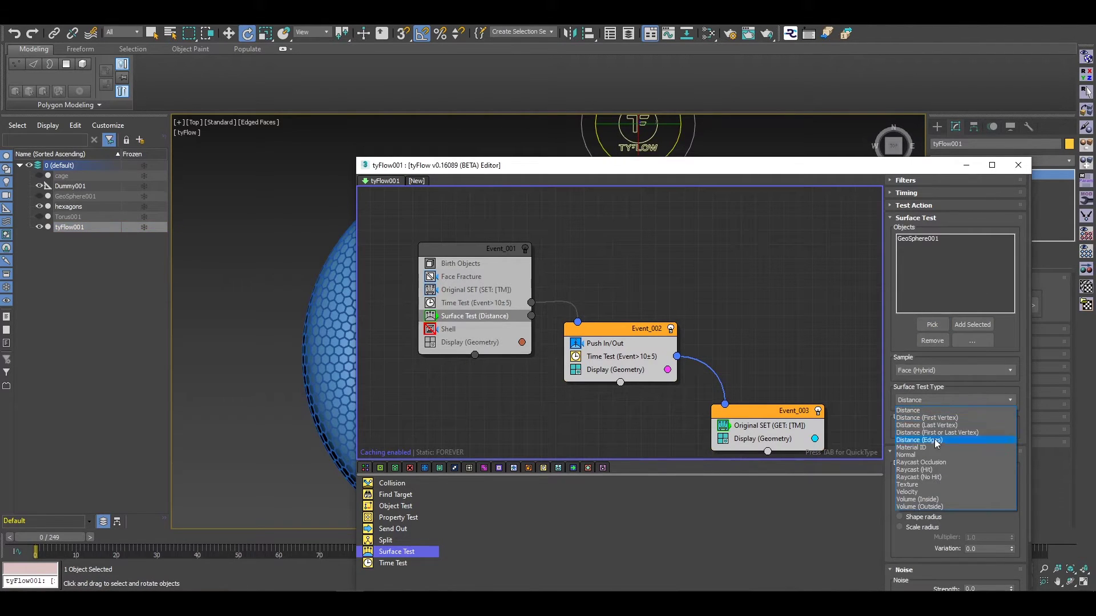
pyautogui.click(934, 500)
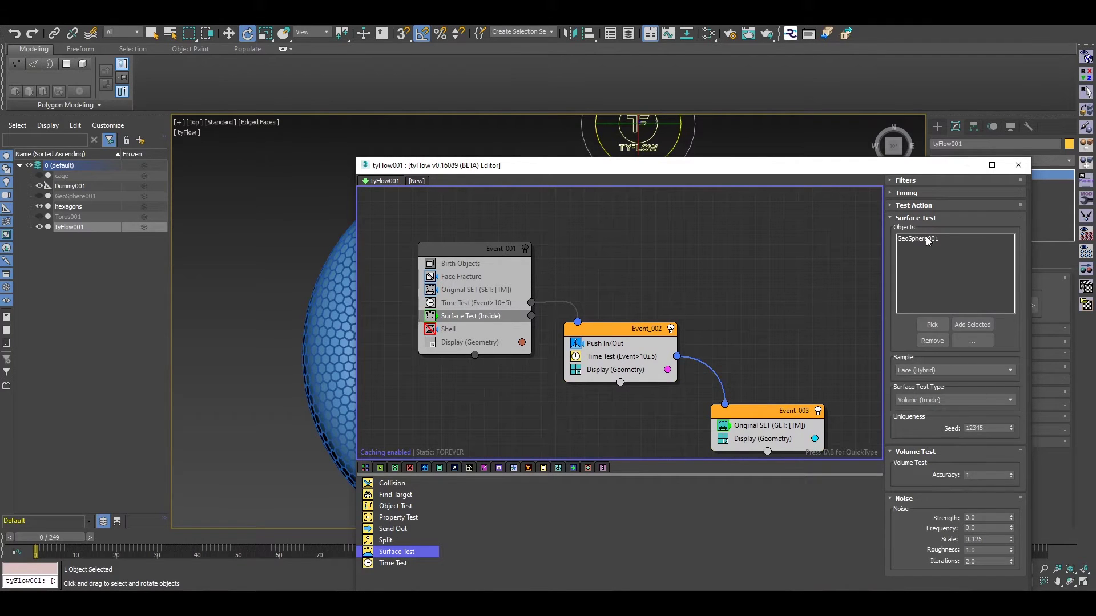
# Wire the Surface Test's output to Event_002 and disable the Time Test in the reactivated Event_001
pyautogui.moveTo(531, 315); pyautogui.dragTo(578, 323)
pyautogui.moveTo(660, 330); pyautogui.dragTo(657, 340)
pyautogui.click(431, 303)
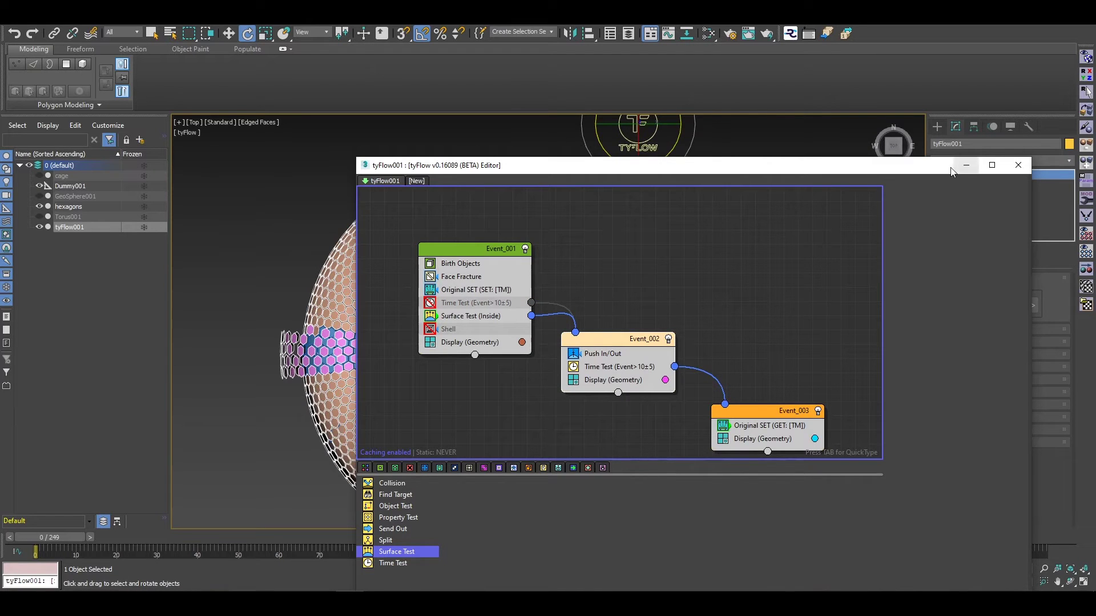
# Minimize the tyFlow editor and scrub the first frames to check which hexagons the sphere pushes out
pyautogui.click(966, 164)
pyautogui.moveTo(64, 542)
pyautogui.mouseDown()
pyautogui.moveTo(353, 527)
pyautogui.moveTo(716, 533)
pyautogui.moveTo(51, 538)
pyautogui.mouseUp()
pyautogui.press('e')
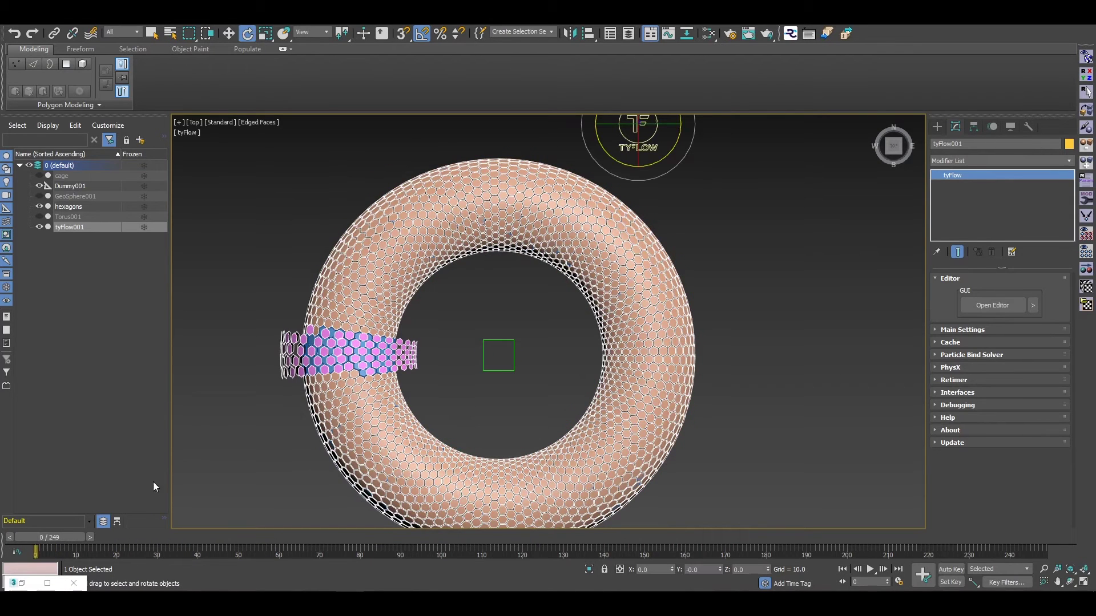
# Restore the tyFlow editor and delete the Push In/Out operator from Event_002
pyautogui.doubleClick(16, 585)
pyautogui.click(611, 355)
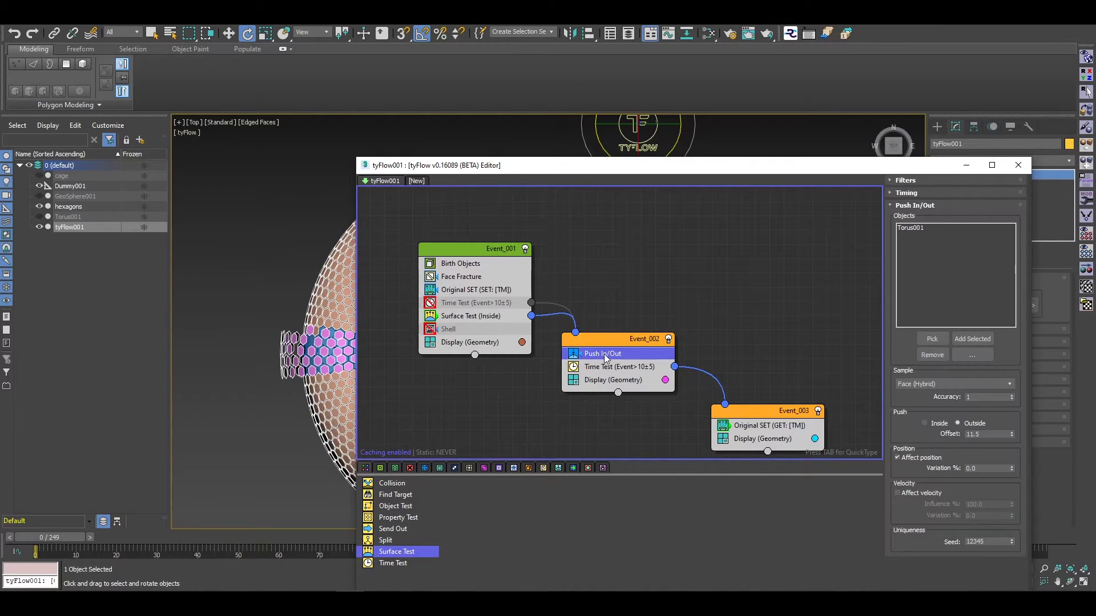
pyautogui.rightClick(604, 355)
pyautogui.click(648, 439)
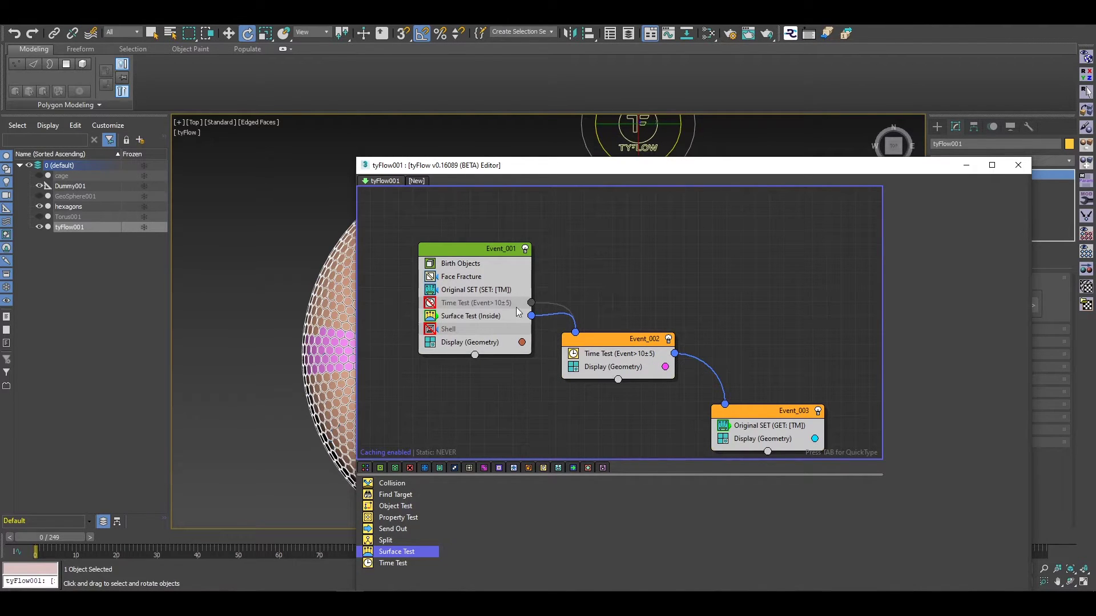
# Disable the Surface Test in Event_001 and delete that event's Time Test
pyautogui.click(429, 317)
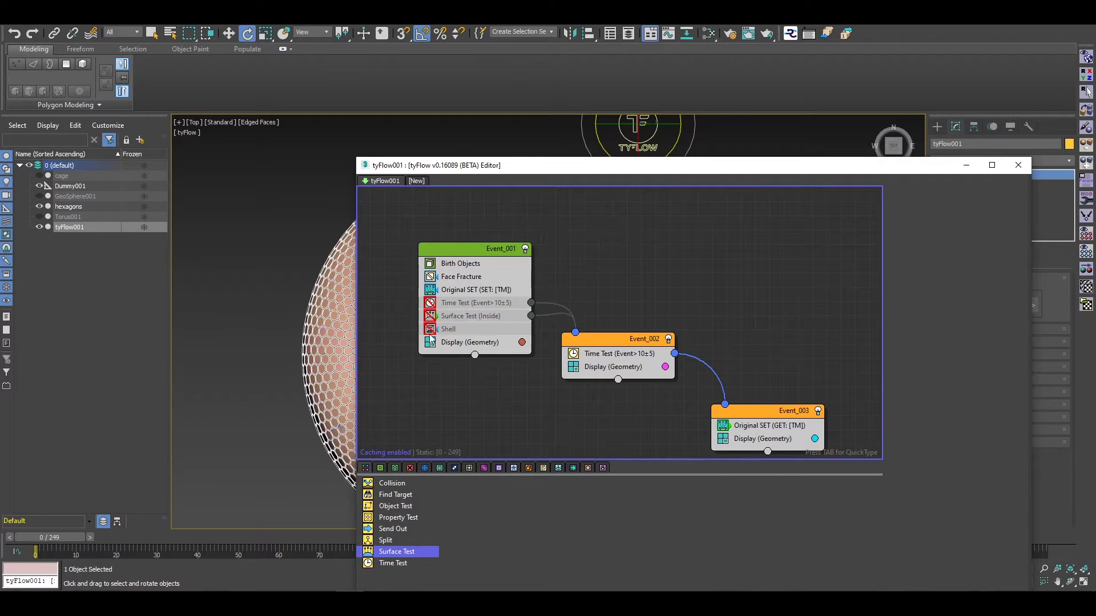
pyautogui.click(469, 305)
pyautogui.rightClick(471, 305)
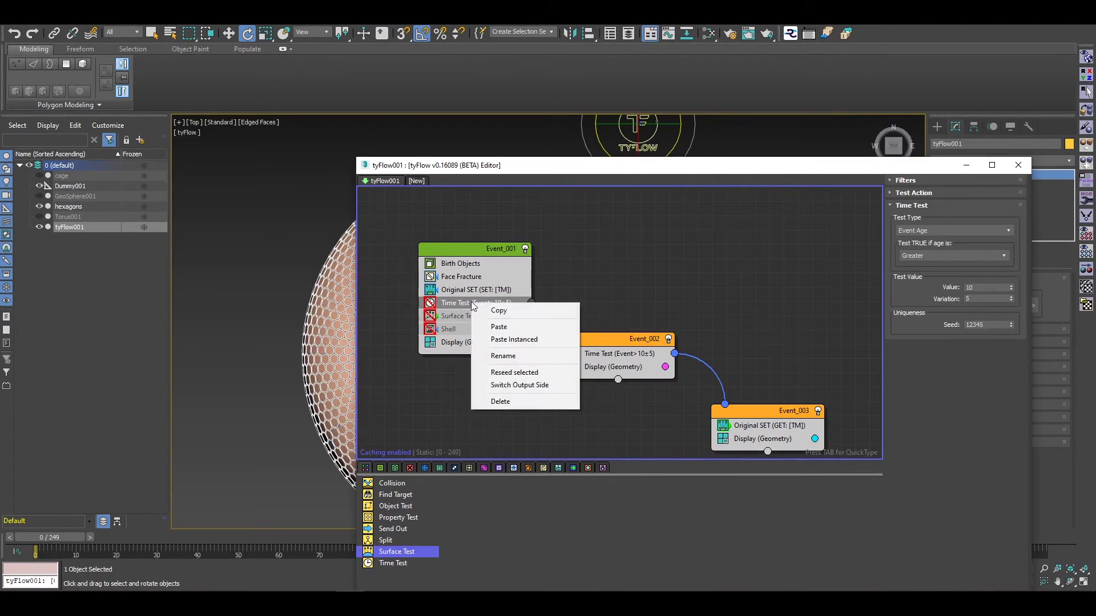
pyautogui.click(520, 401)
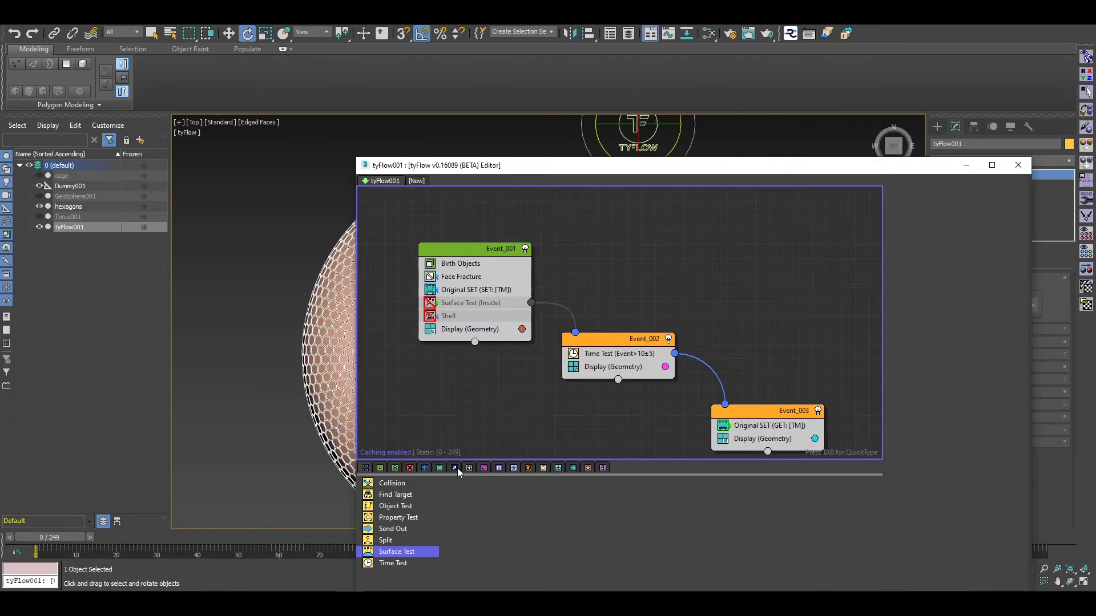
# Add a Display Data operator to Event_001 that shows only the particles' TM Axis, without data type labels
pyautogui.click(558, 468)
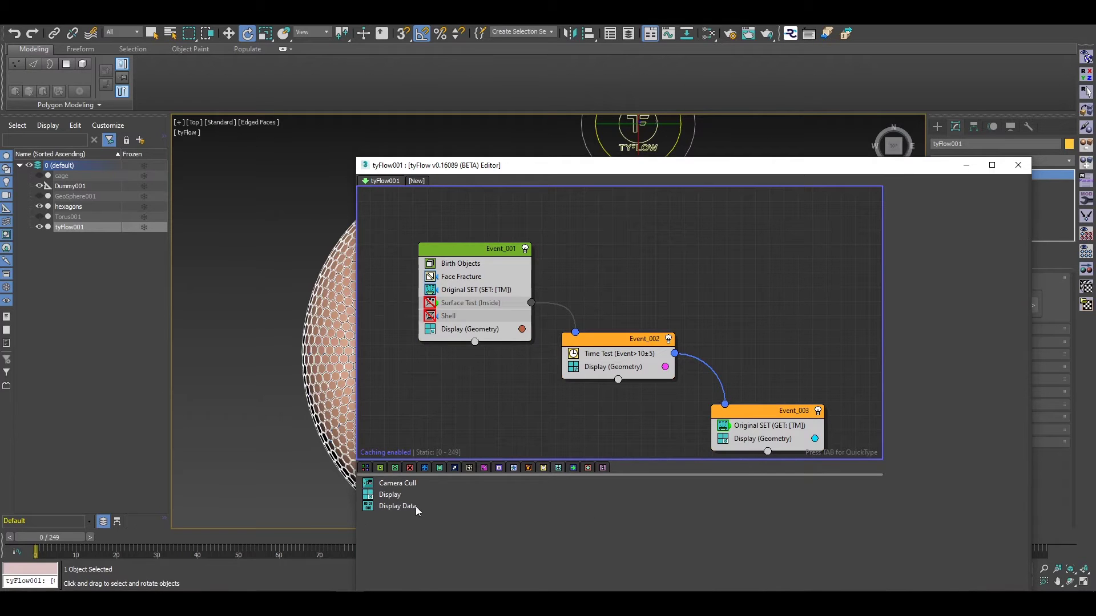
pyautogui.moveTo(407, 505); pyautogui.dragTo(497, 292)
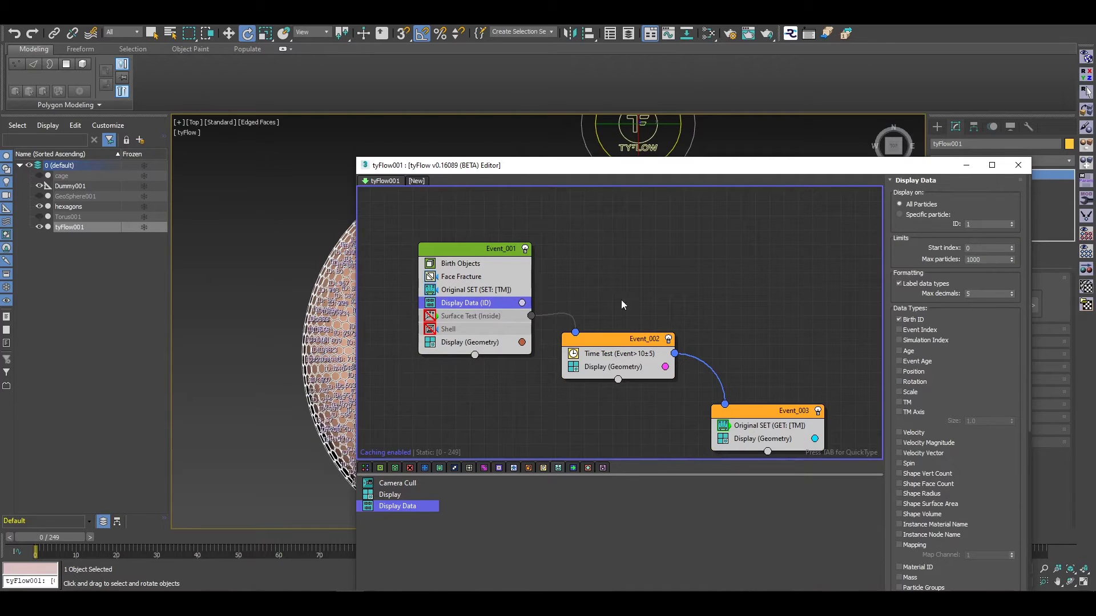
pyautogui.click(915, 321)
pyautogui.click(913, 283)
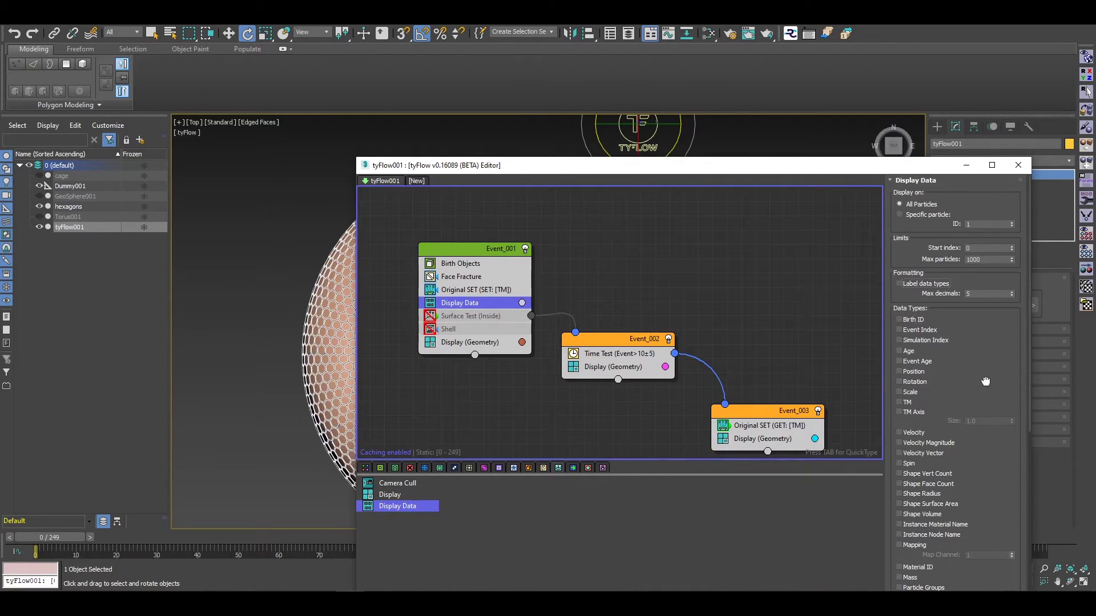
pyautogui.scroll(-2, 964, 366)
pyautogui.click(907, 322)
pyautogui.click(913, 332)
pyautogui.click(906, 322)
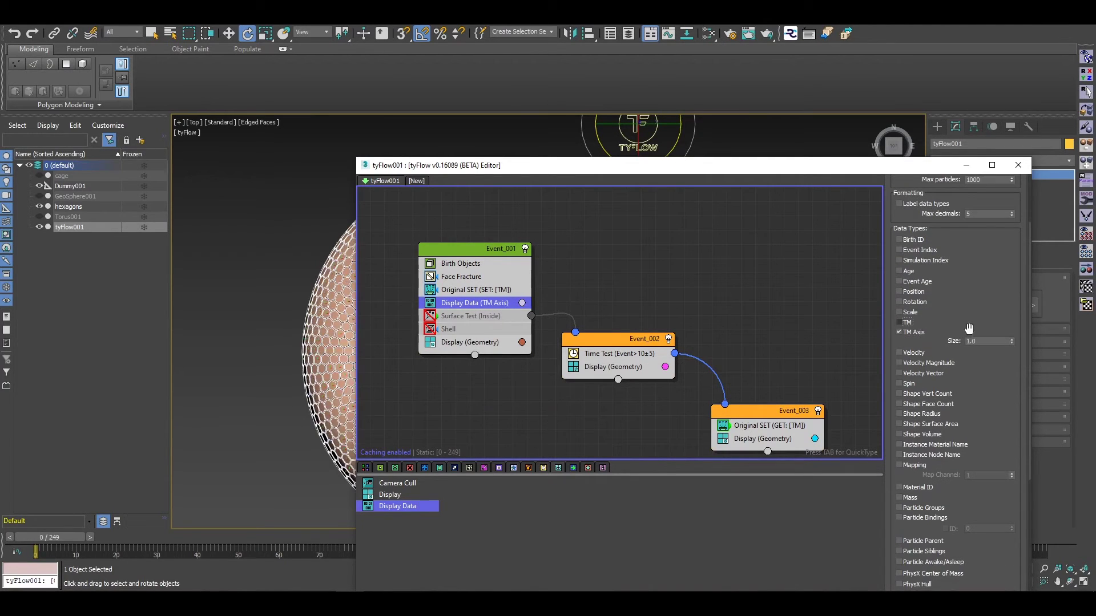
# Increase the TM Axis size to 18.2 and examine the axis directions around the torus
pyautogui.moveTo(720, 169); pyautogui.dragTo(371, 373)
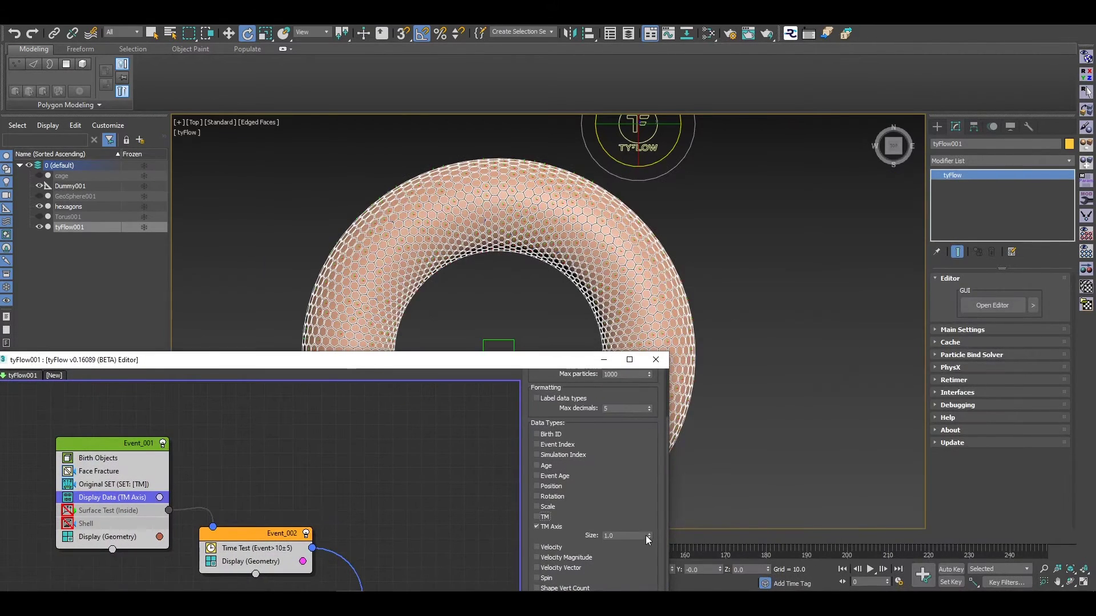
pyautogui.moveTo(648, 535); pyautogui.dragTo(648, 491)
pyautogui.moveTo(514, 361); pyautogui.dragTo(353, 455)
pyautogui.scroll(-5, 587, 365)
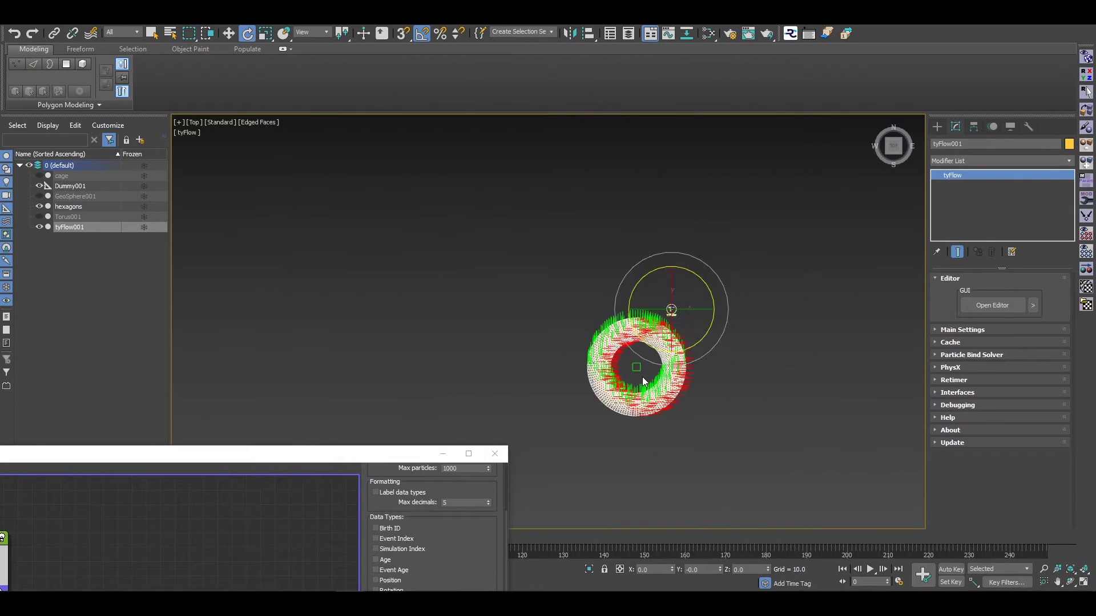
pyautogui.scroll(5, 643, 377)
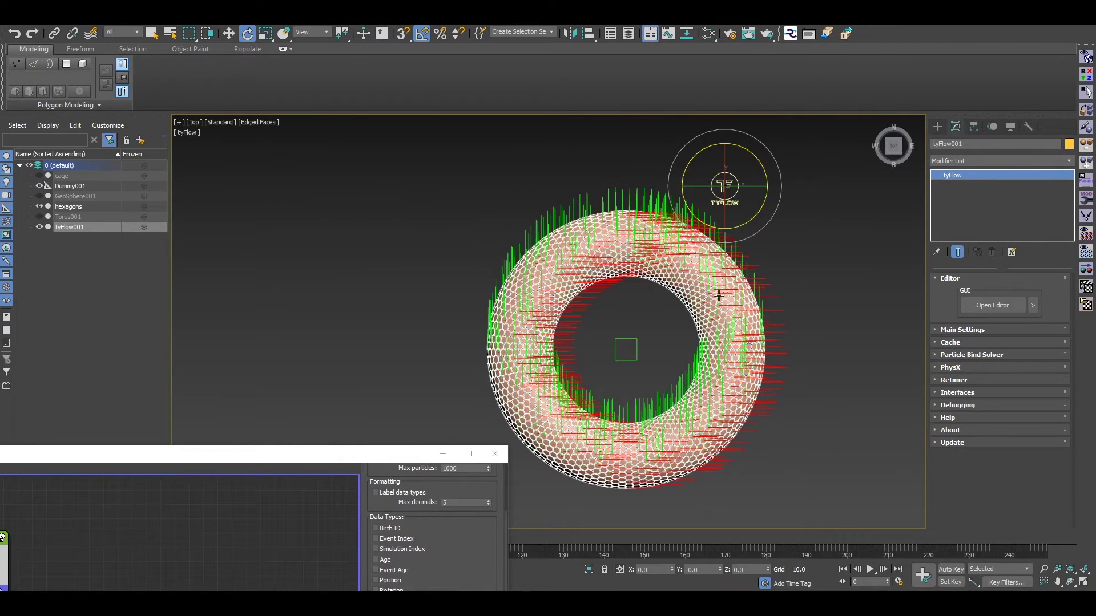
pyautogui.moveTo(388, 454); pyautogui.dragTo(619, 450)
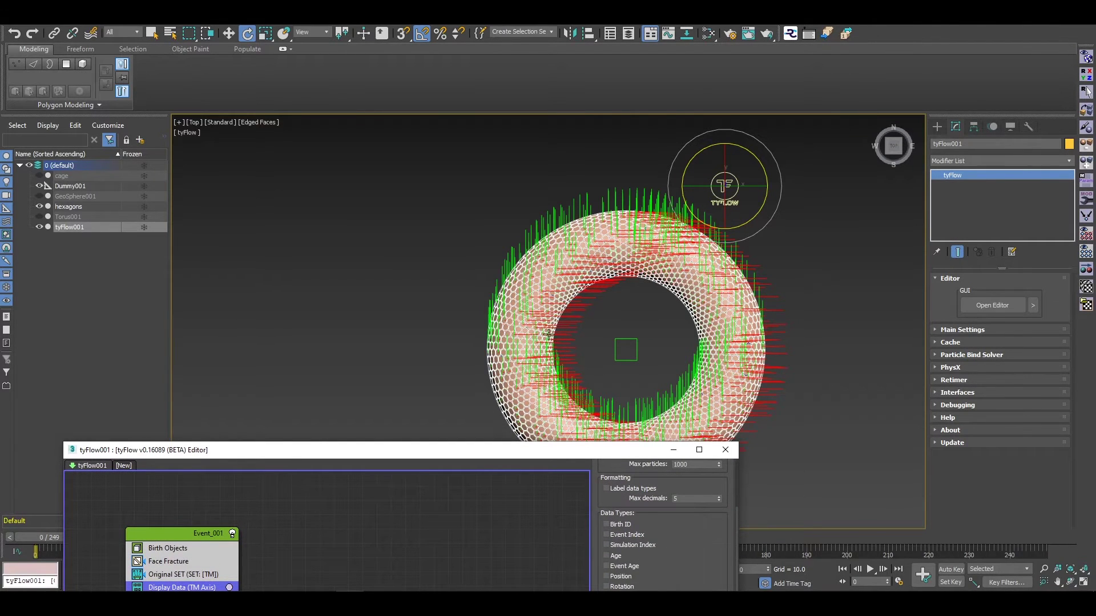
pyautogui.moveTo(519, 454); pyautogui.dragTo(693, 222)
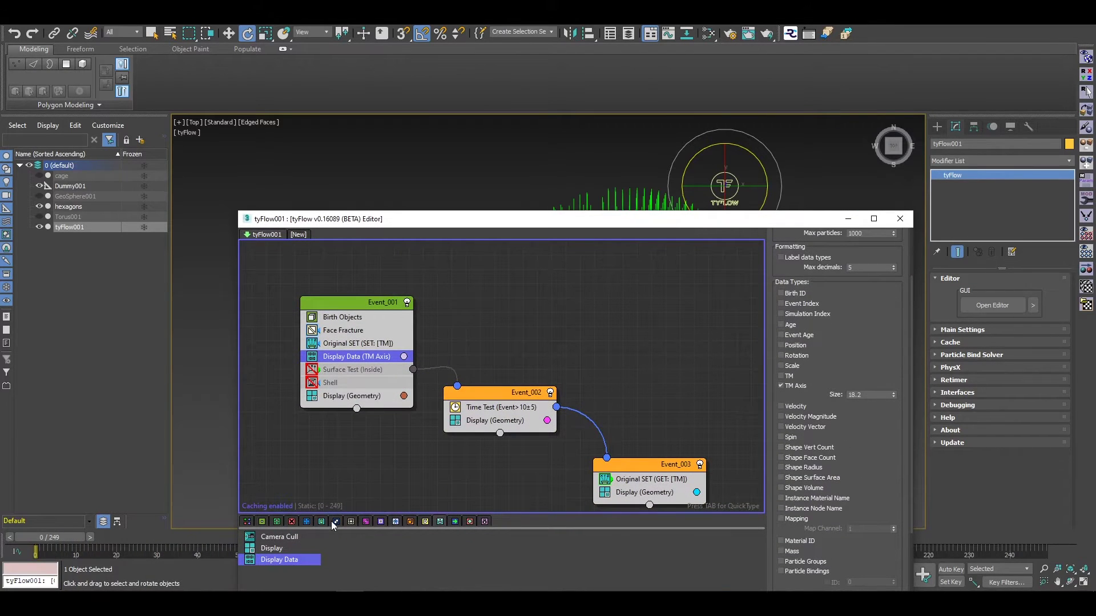
# Add a Rotation operator above Original SET in Event_001, with Affect particle shape orientation off and the orientation set to Surface Align
pyautogui.click(310, 522)
pyautogui.moveTo(554, 219); pyautogui.dragTo(477, 133)
pyautogui.moveTo(360, 509); pyautogui.dragTo(282, 272)
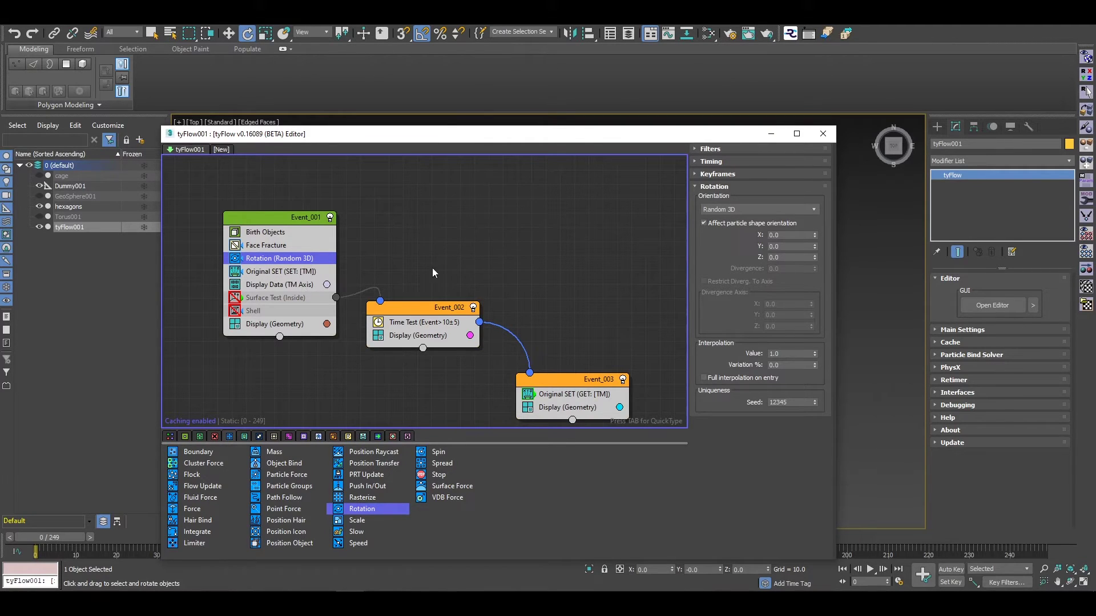
pyautogui.click(742, 224)
pyautogui.click(739, 208)
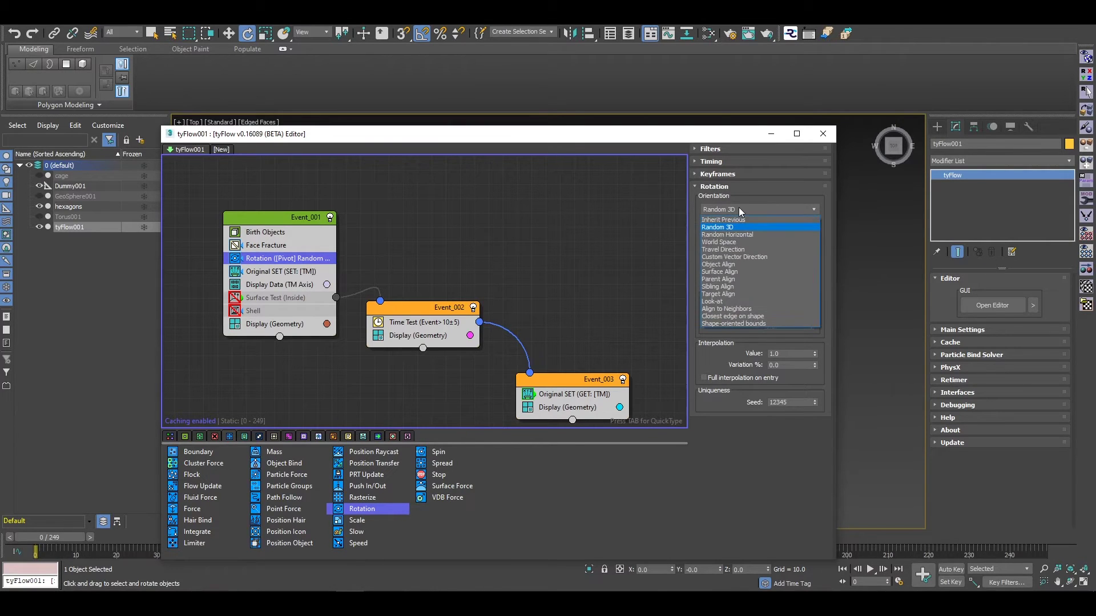
pyautogui.click(752, 273)
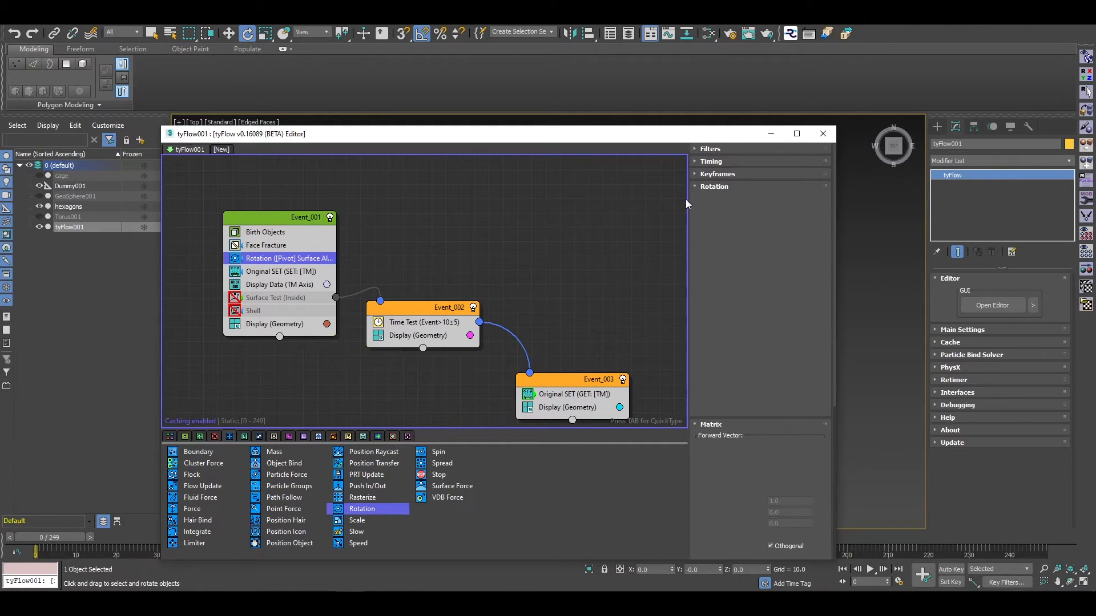
# Pick the hexagons object as the Rotation operator's alignment surface and examine the particle axes around the torus
pyautogui.scroll(-5, 724, 212)
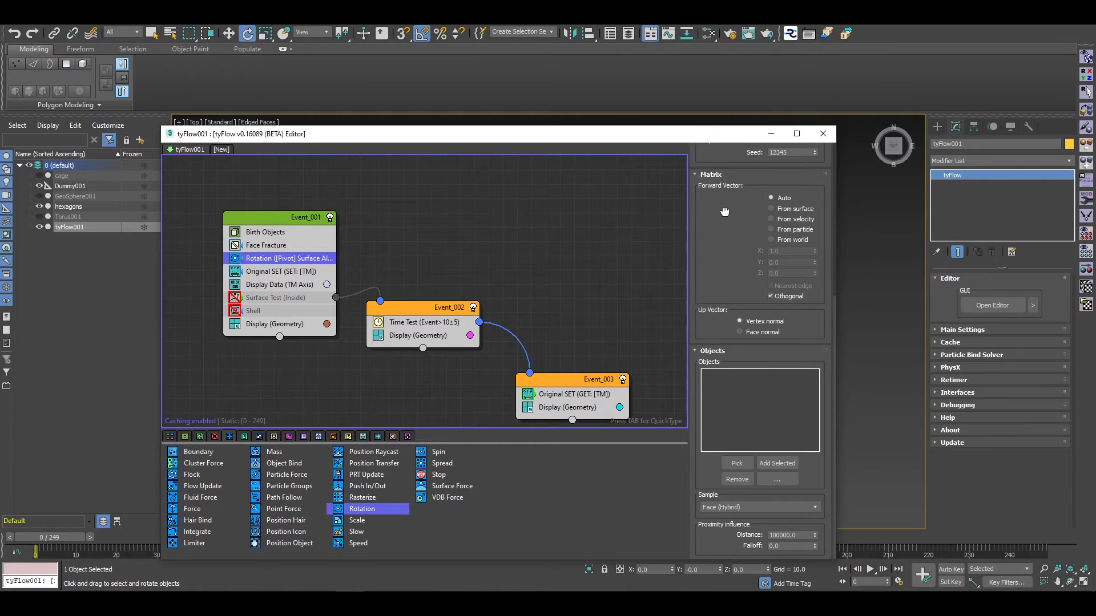
pyautogui.click(737, 463)
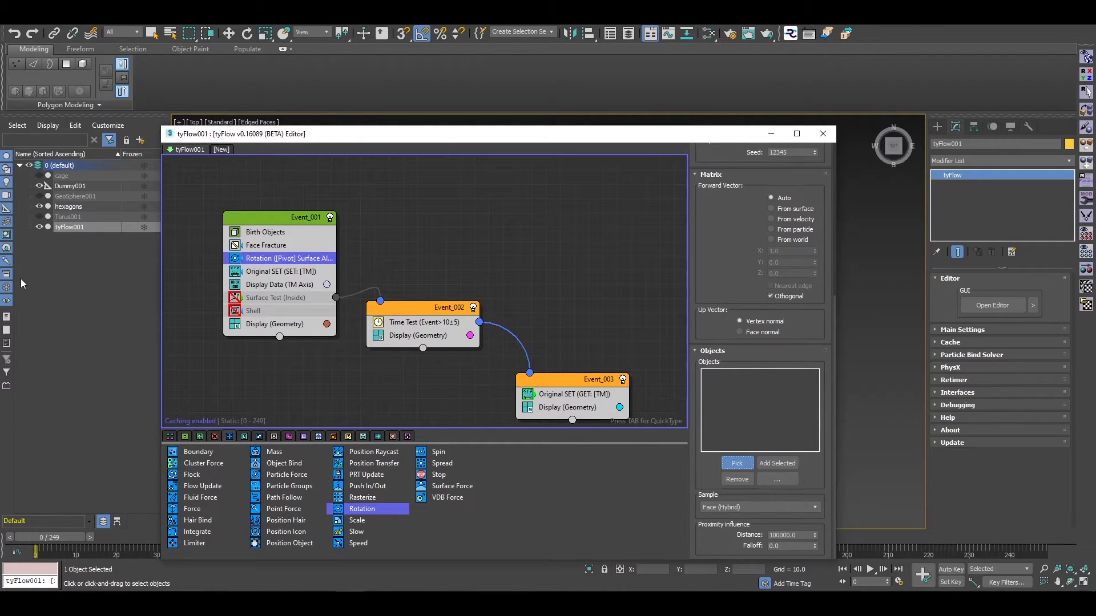
pyautogui.click(70, 207)
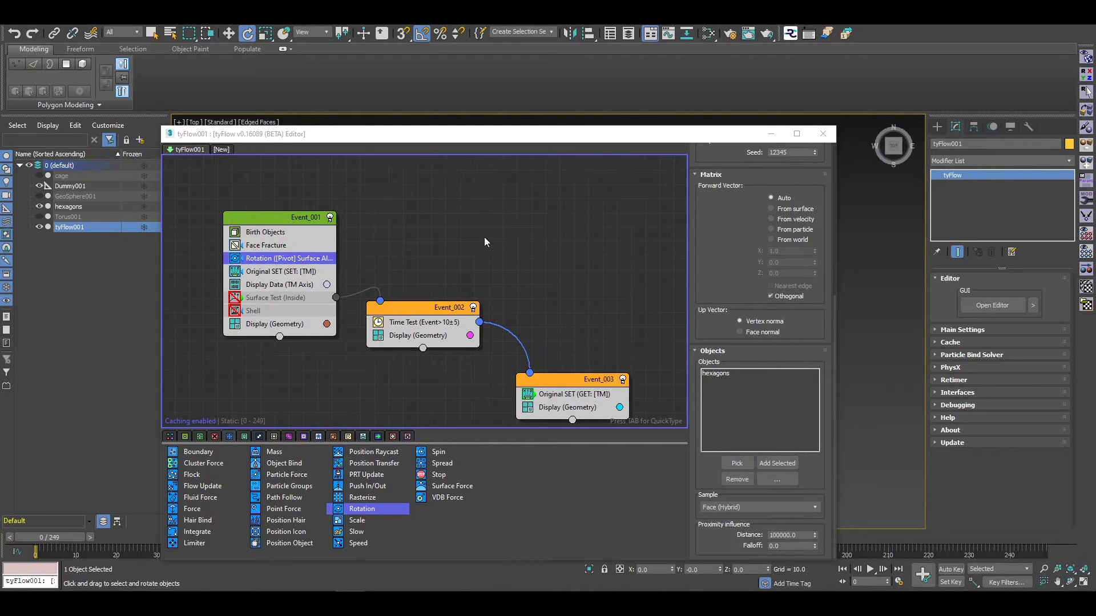
pyautogui.moveTo(569, 133); pyautogui.dragTo(443, 373)
pyautogui.scroll(3, 564, 301)
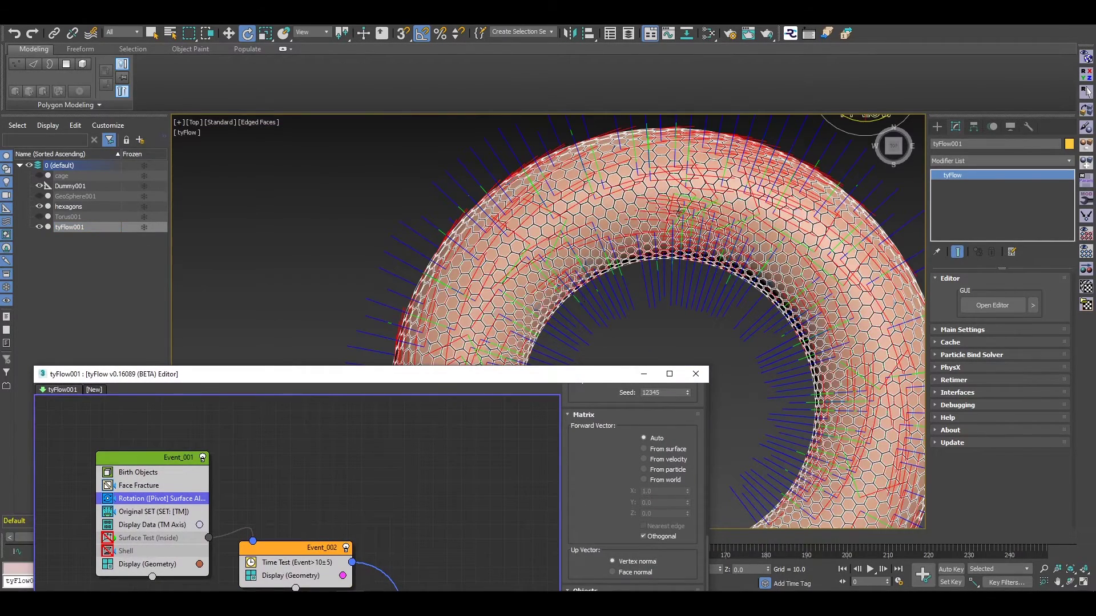
pyautogui.keyDown('alt'); pyautogui.moveTo(707, 196); pyautogui.dragTo(883, 348, button='middle'); pyautogui.keyUp('alt')
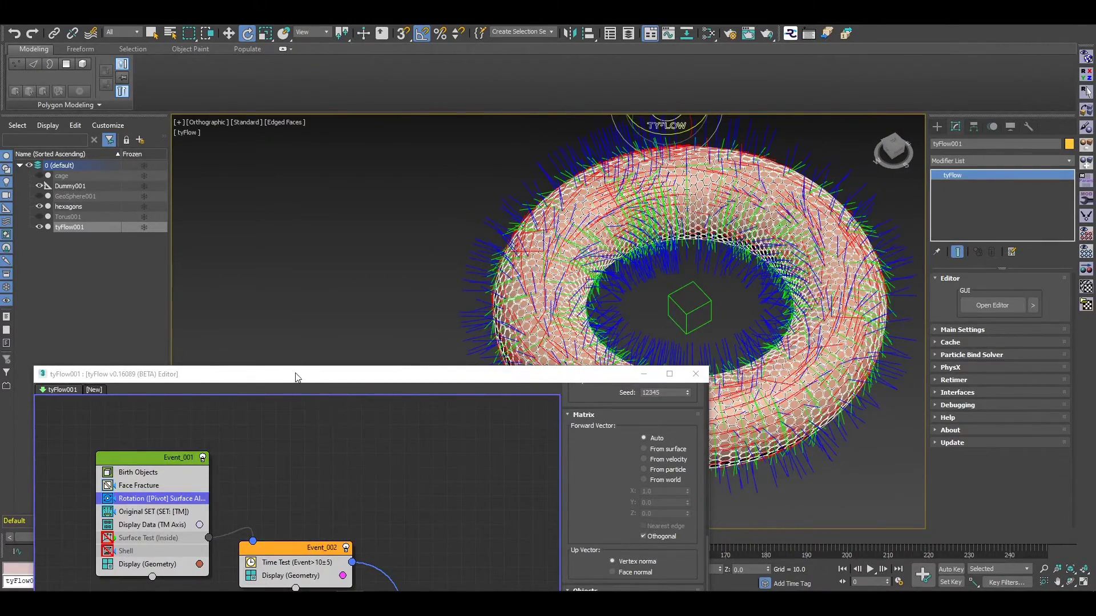
# Disable Display Data and re-enable the Surface Test in Event_001, and shift Event_002 slightly down
pyautogui.moveTo(295, 376); pyautogui.dragTo(509, 224)
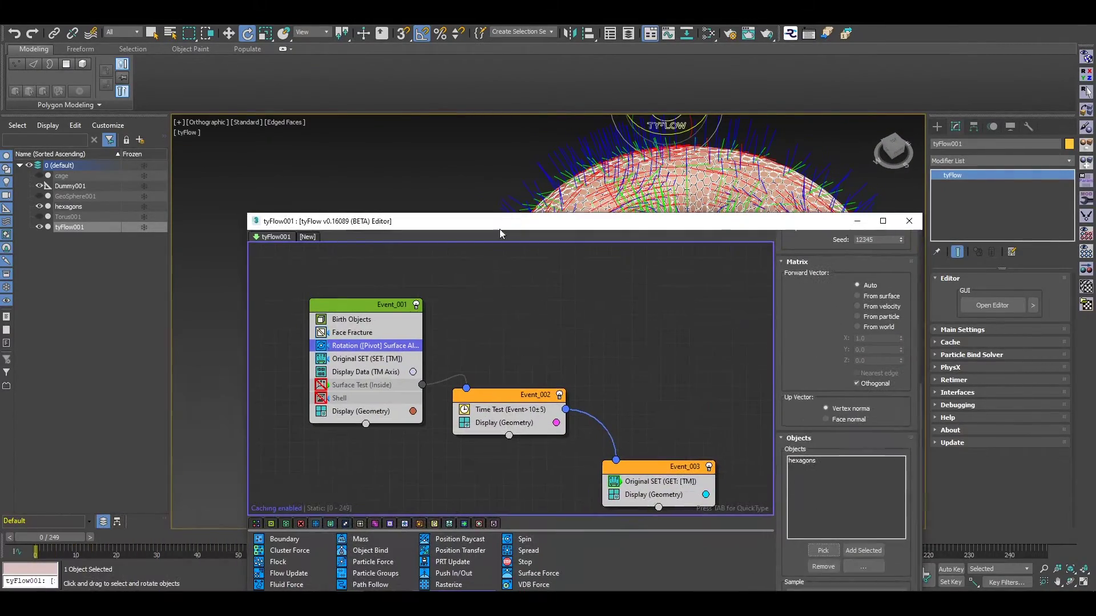
pyautogui.click(321, 372)
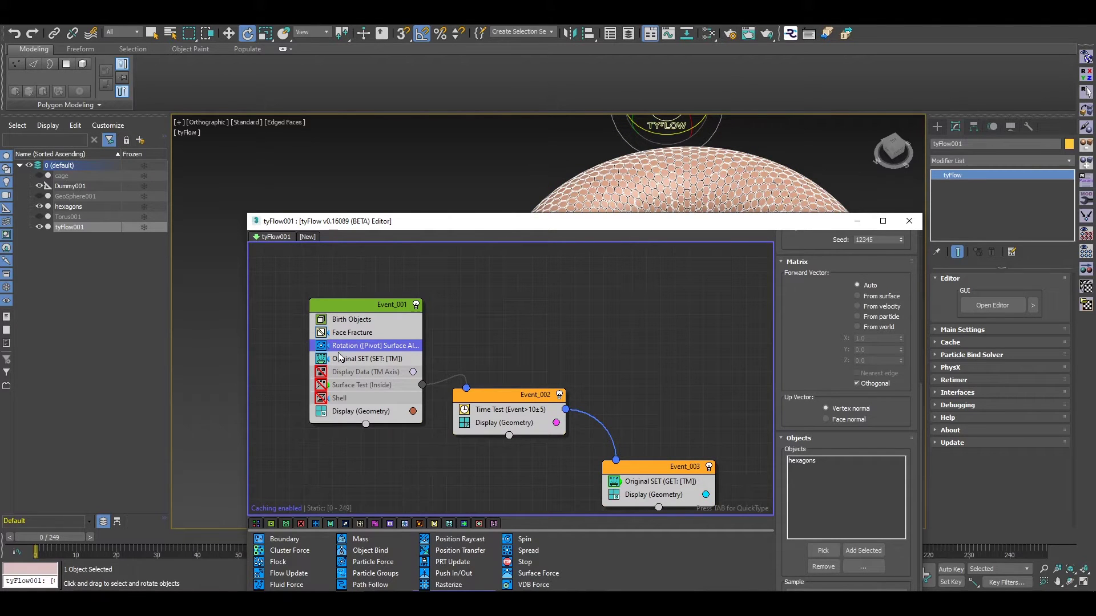
pyautogui.click(320, 385)
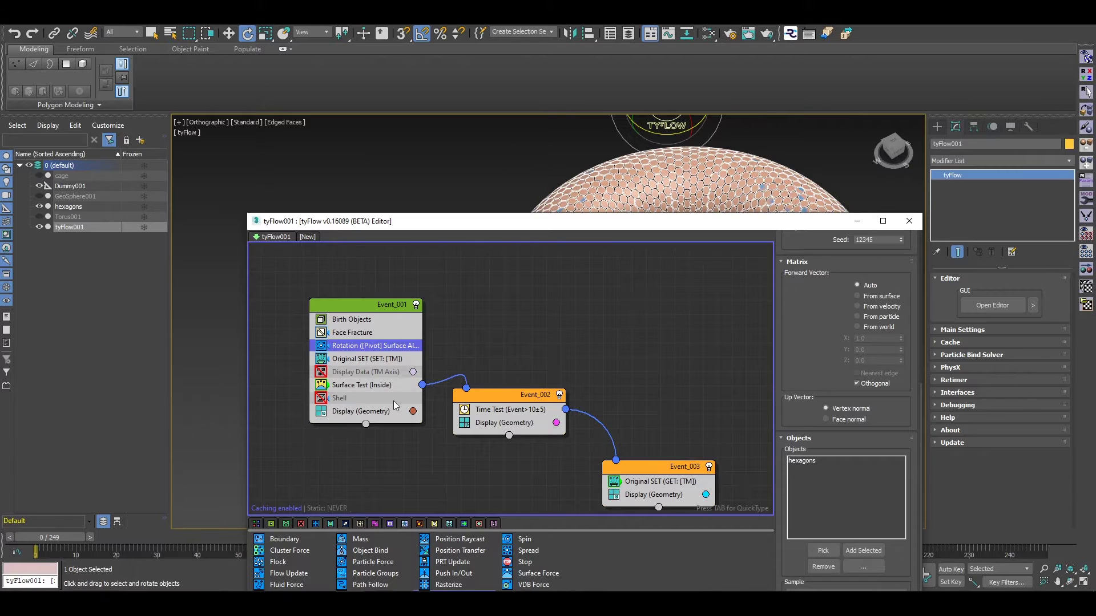
pyautogui.moveTo(499, 400); pyautogui.dragTo(496, 417)
pyautogui.moveTo(341, 483); pyautogui.dragTo(354, 403, button='middle')
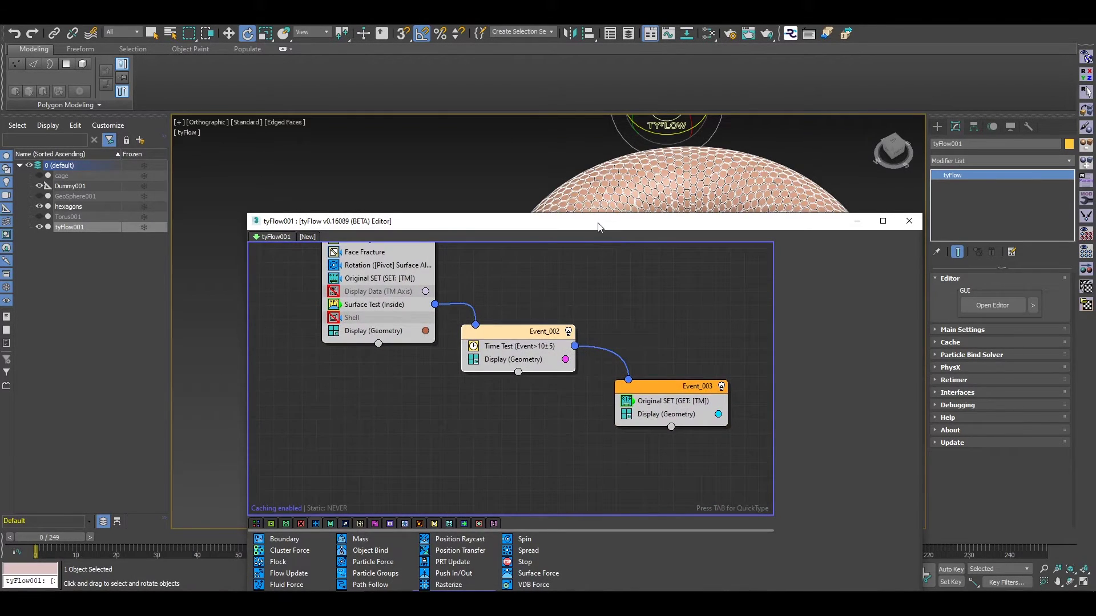
# Add a Speed operator above the Time Test in Event_002, with direction Particle Z and magnitude 3
pyautogui.moveTo(598, 227); pyautogui.dragTo(480, 117)
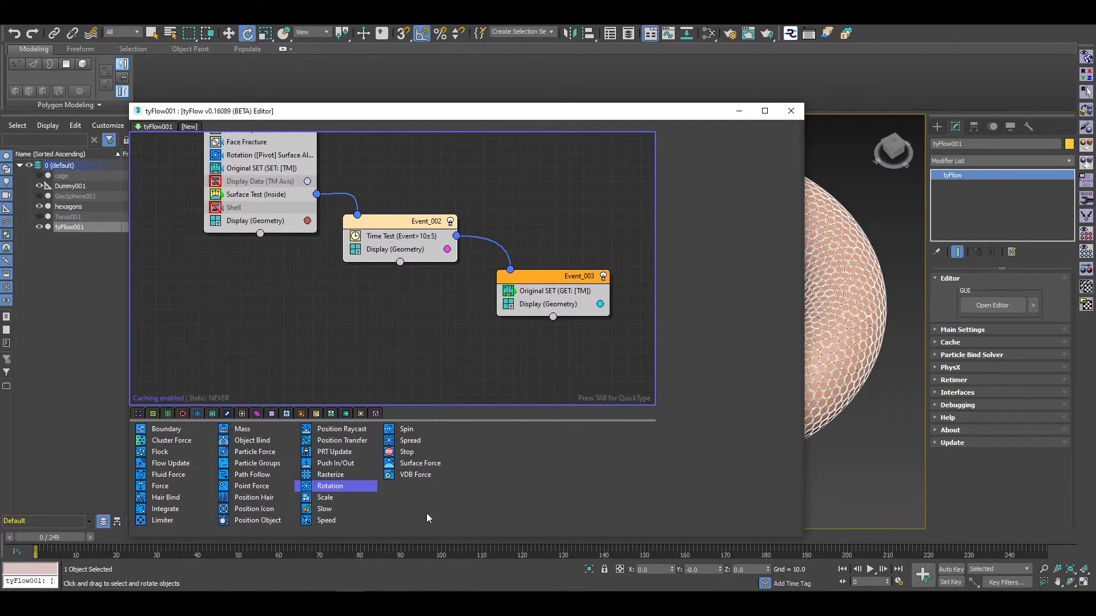
pyautogui.moveTo(331, 521); pyautogui.dragTo(404, 234)
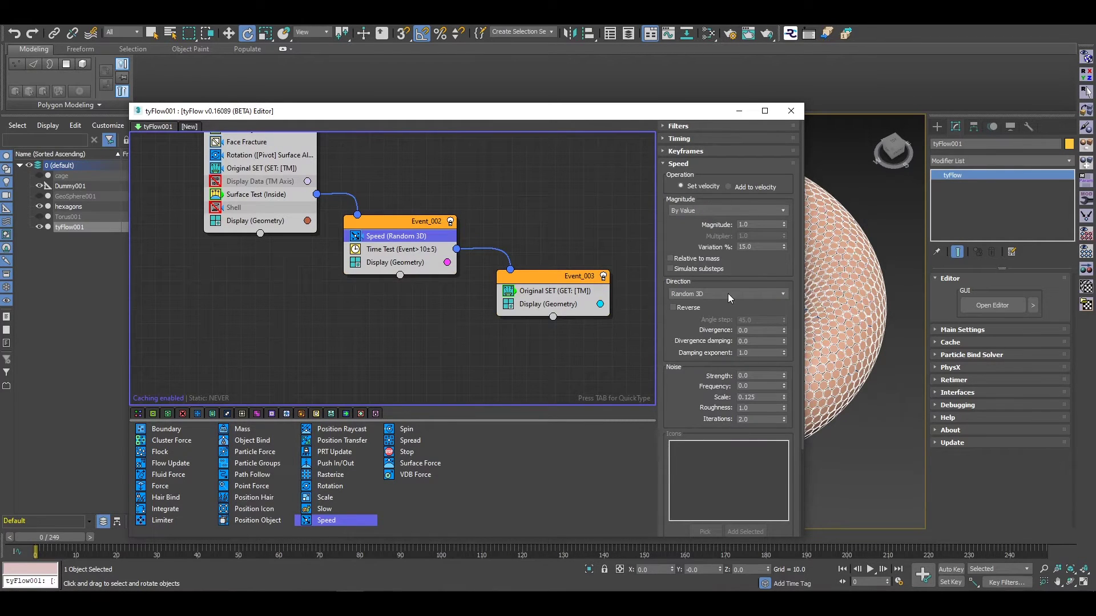
pyautogui.click(729, 294)
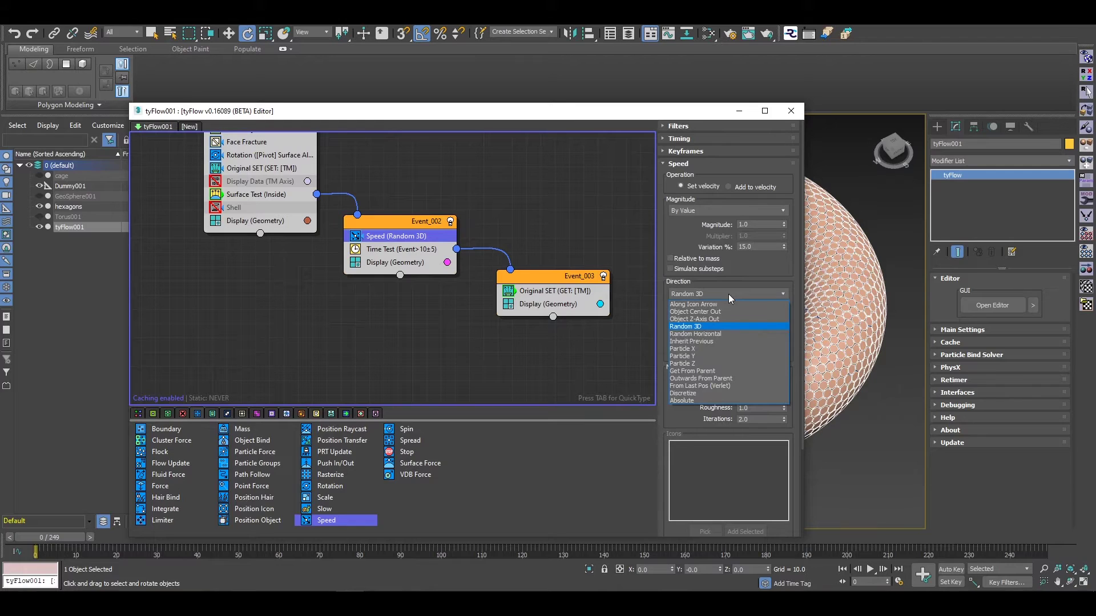
pyautogui.click(724, 363)
pyautogui.click(766, 226)
pyautogui.write('3')
pyautogui.press('Return')
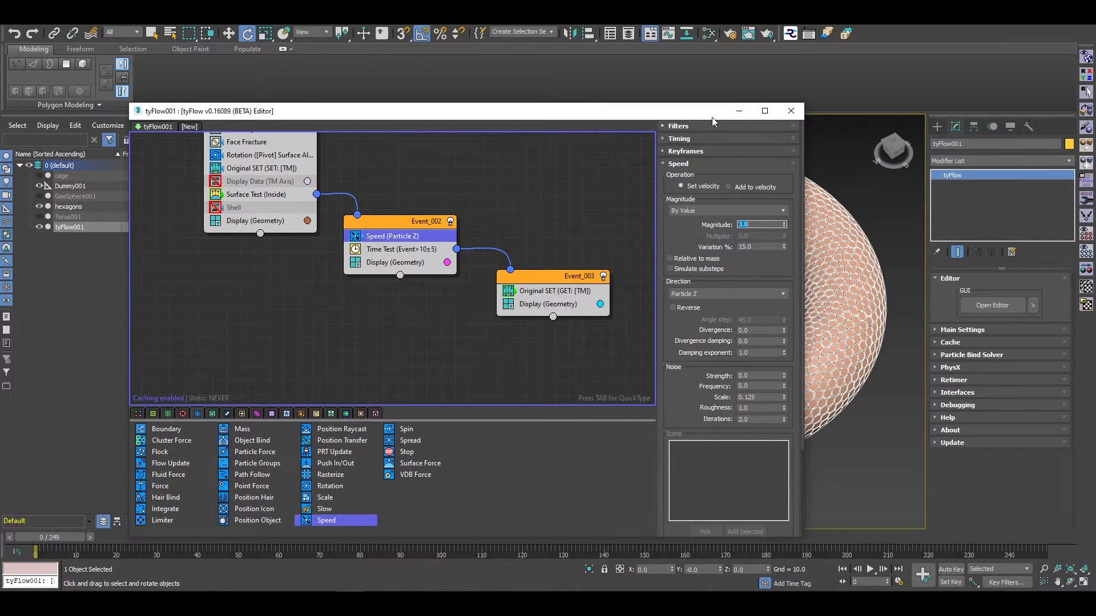
# Minimize the tyFlow editor, scrub to frame 180 and inspect the hexagons up close
pyautogui.click(739, 111)
pyautogui.moveTo(53, 542); pyautogui.dragTo(761, 546)
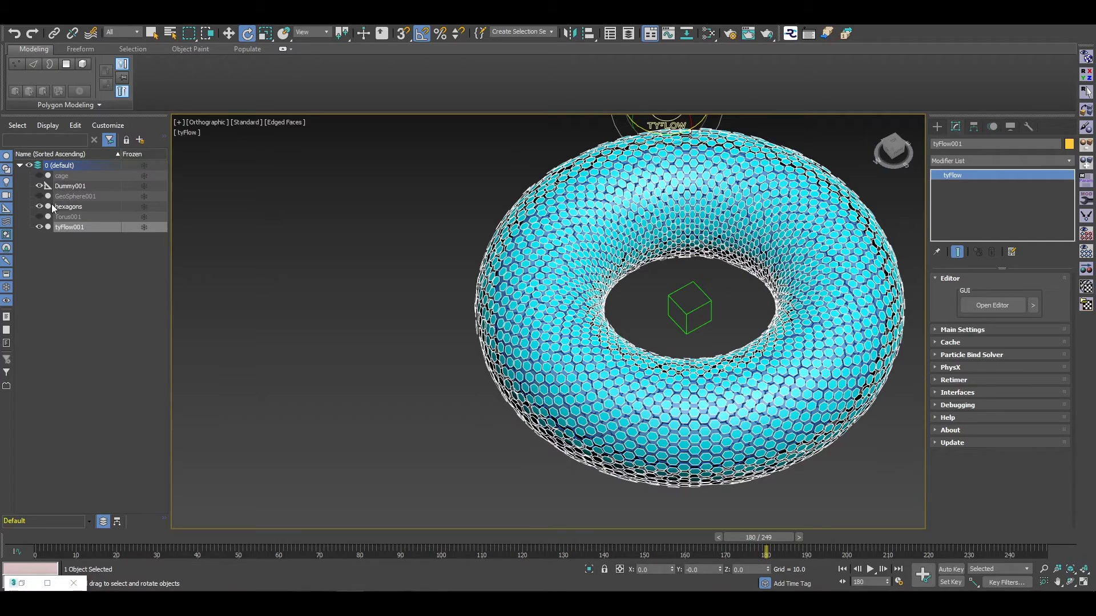
pyautogui.scroll(5, 573, 337)
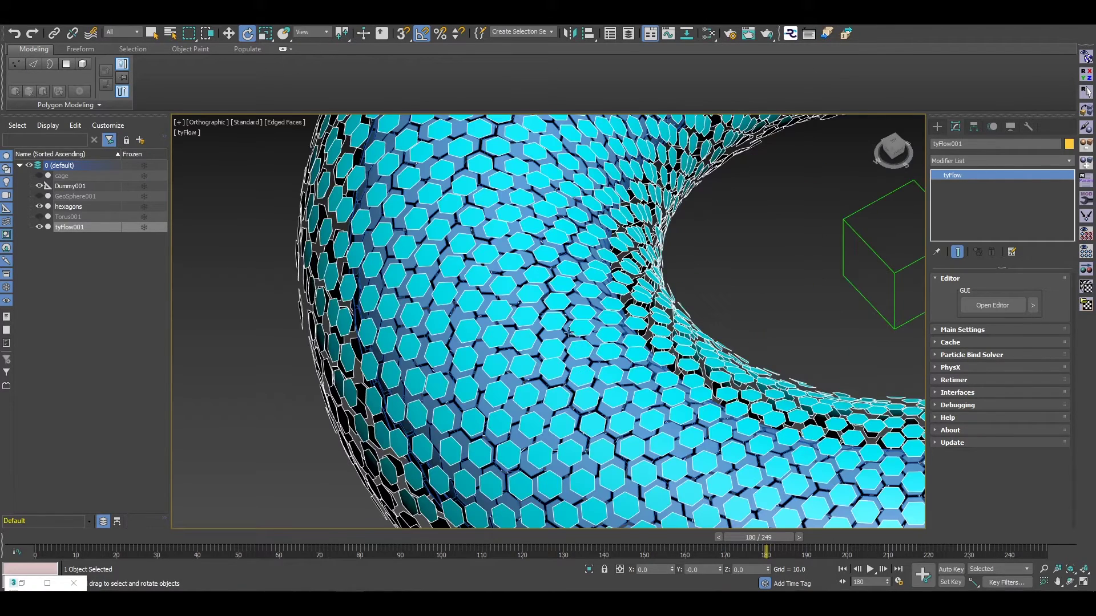
pyautogui.scroll(-6, 584, 254)
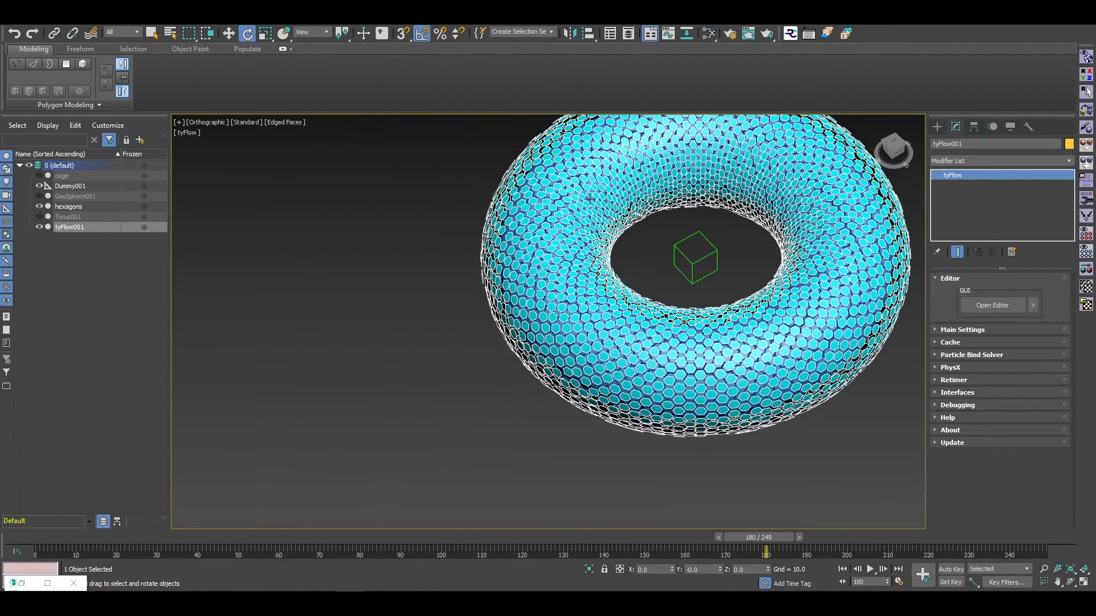
# Hide the hexagons object and scrub back to frame 0 to check the particle motion
pyautogui.click(40, 206)
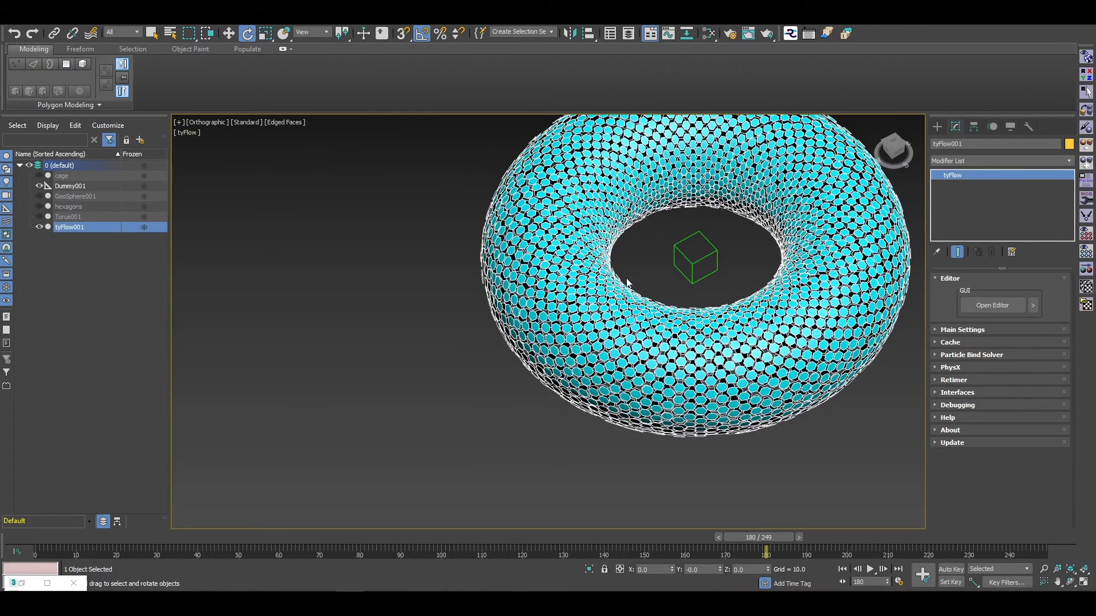
pyautogui.moveTo(609, 537); pyautogui.dragTo(2, 521)
pyautogui.press('e')
# Restore the tyFlow editor and add a Stop operator above Original SET in Event_003
pyautogui.click(21, 584)
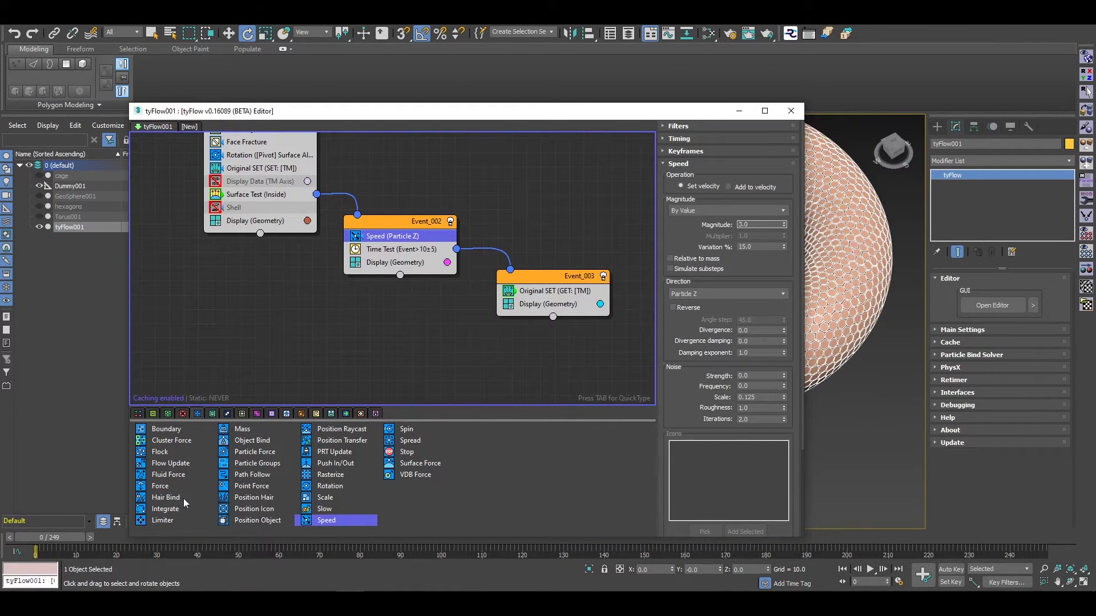
pyautogui.moveTo(402, 452); pyautogui.dragTo(562, 288)
pyautogui.moveTo(564, 290); pyautogui.dragTo(563, 288)
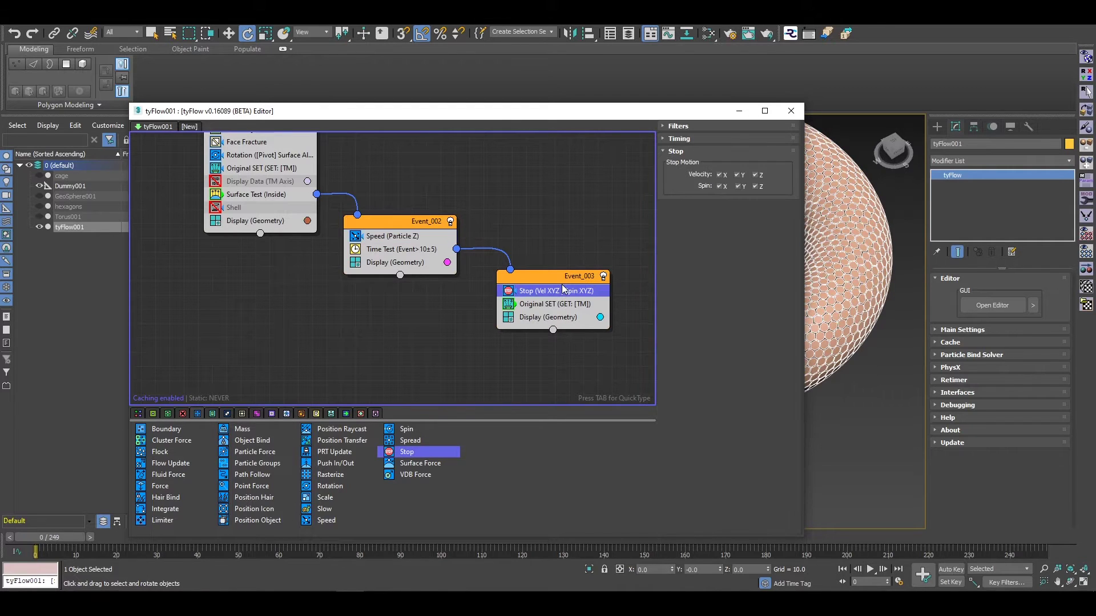
# Minimize the tyFlow editor, scrub the timeline to check how the hexagons move out and return, and restore the editor
pyautogui.click(740, 112)
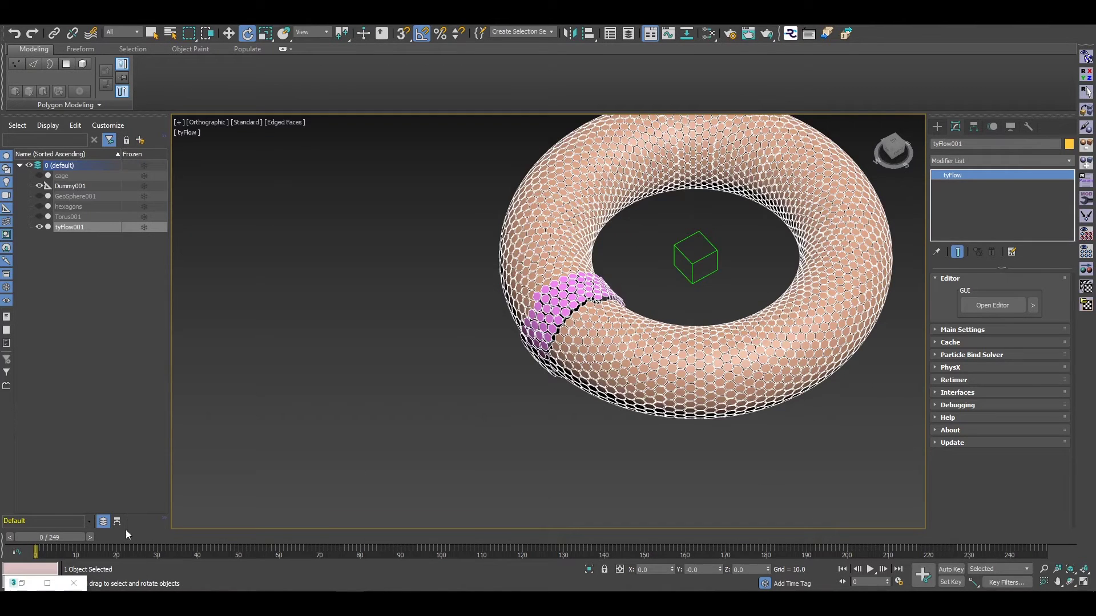
pyautogui.moveTo(71, 537); pyautogui.dragTo(48, 573)
pyautogui.scroll(5, 594, 295)
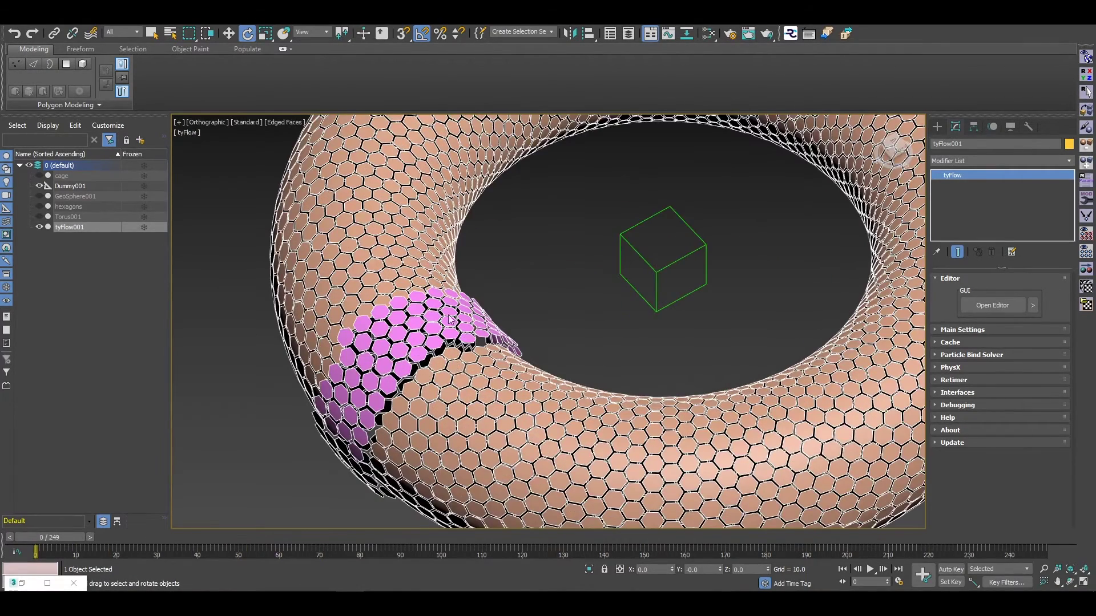
pyautogui.click(17, 586)
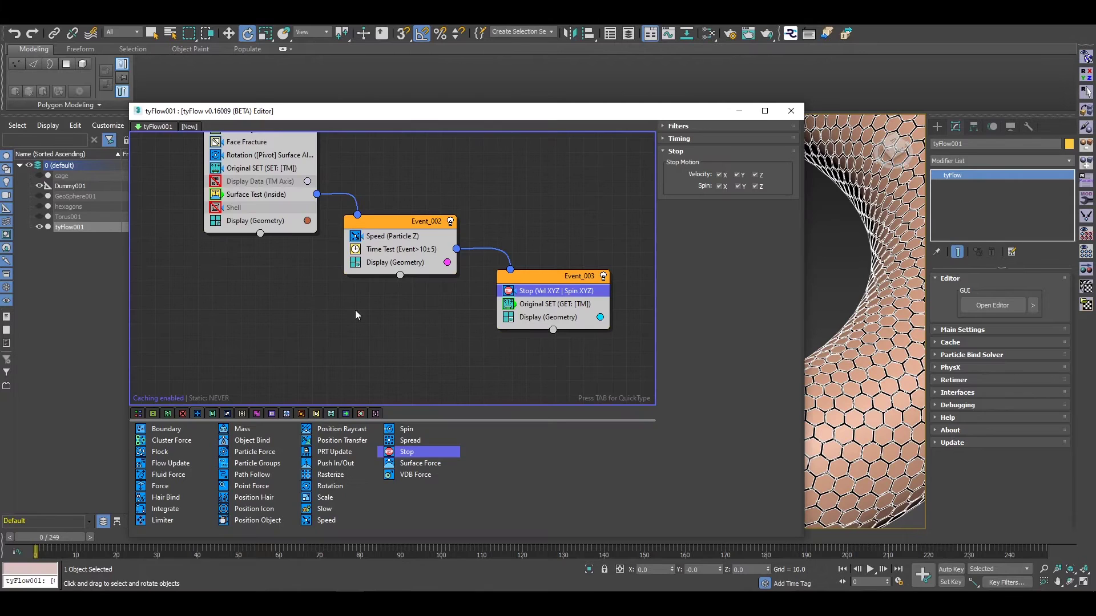
pyautogui.moveTo(213, 310); pyautogui.dragTo(232, 381, button='middle')
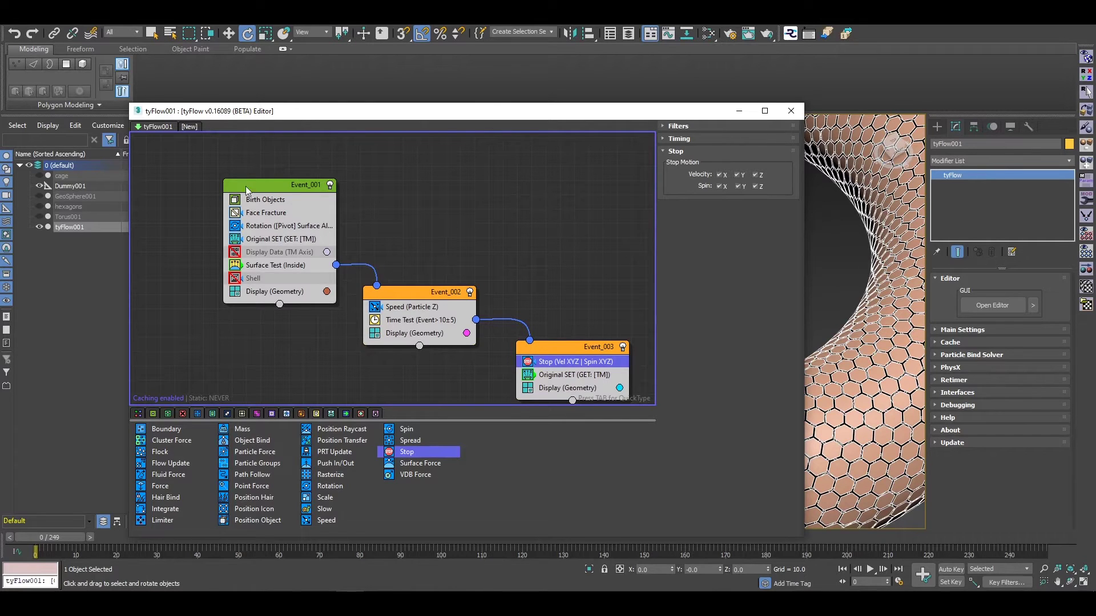
# Review Birth Objects in Event_001, then set the Surface Test's timing to Event Age with a range from 1 to 1000
pyautogui.click(261, 201)
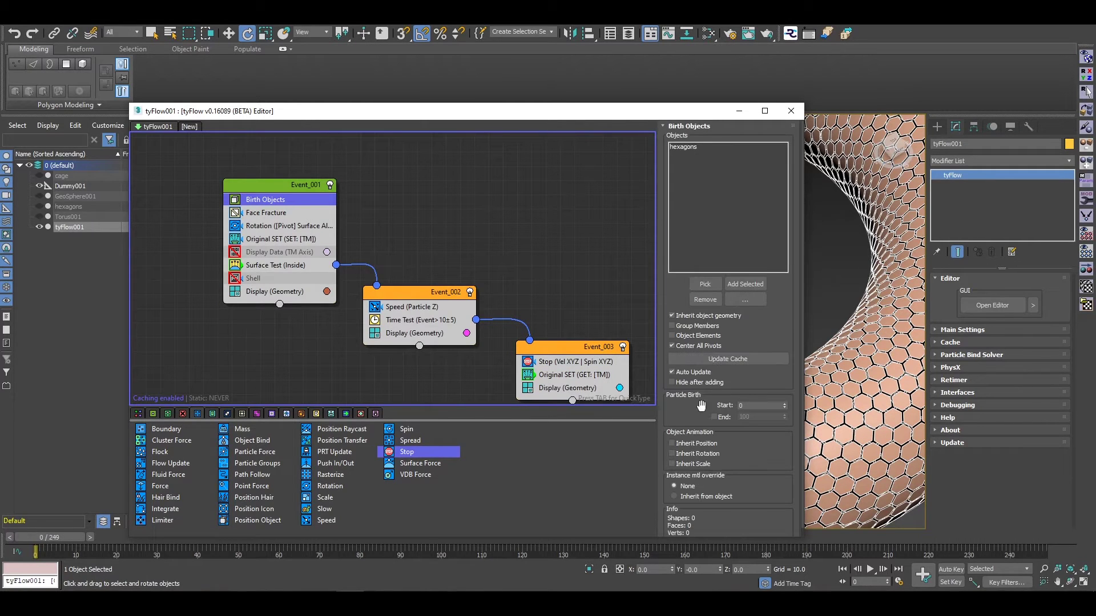
pyautogui.scroll(-1, 667, 435)
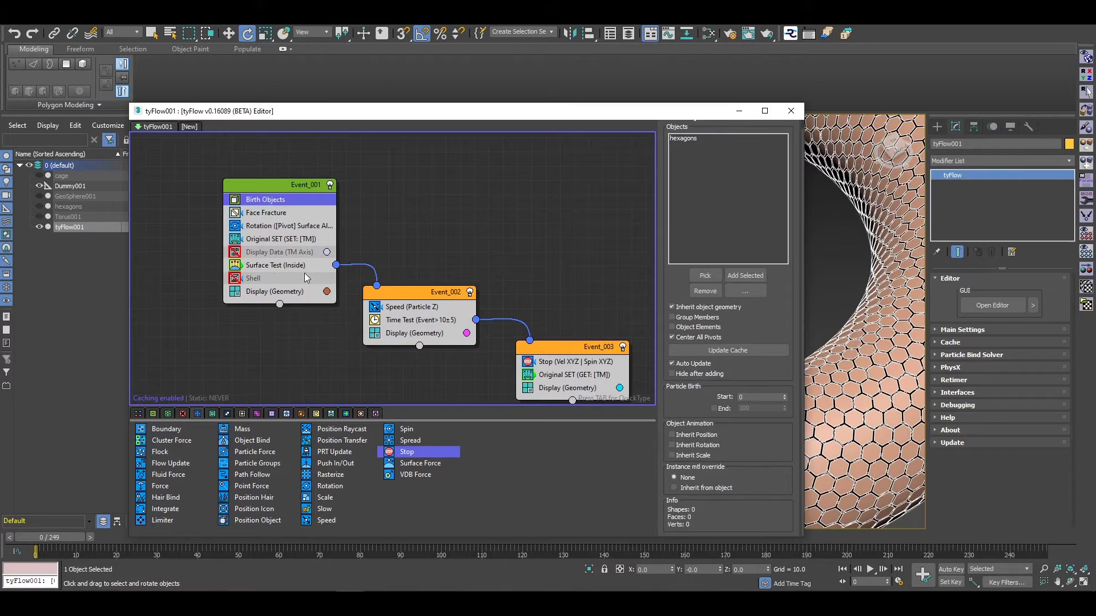
pyautogui.click(284, 266)
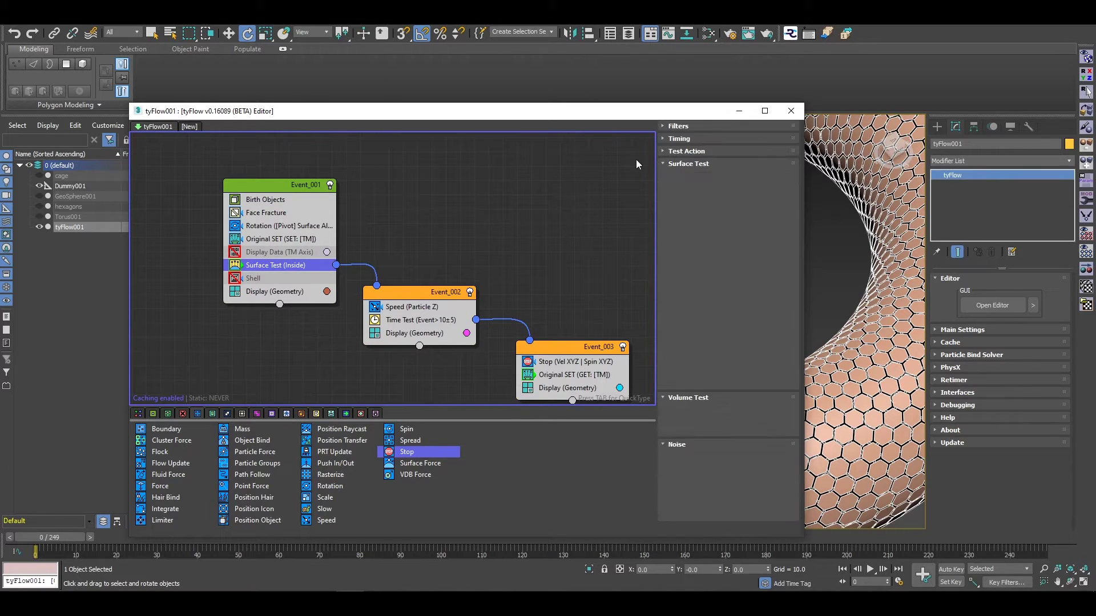
pyautogui.click(693, 140)
pyautogui.click(697, 152)
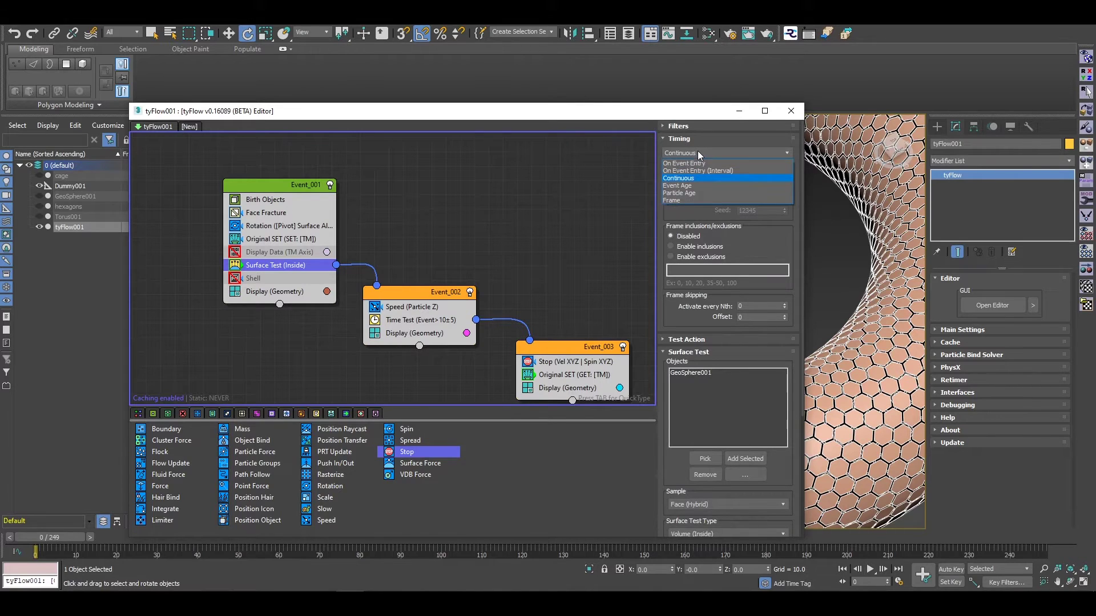
pyautogui.click(693, 185)
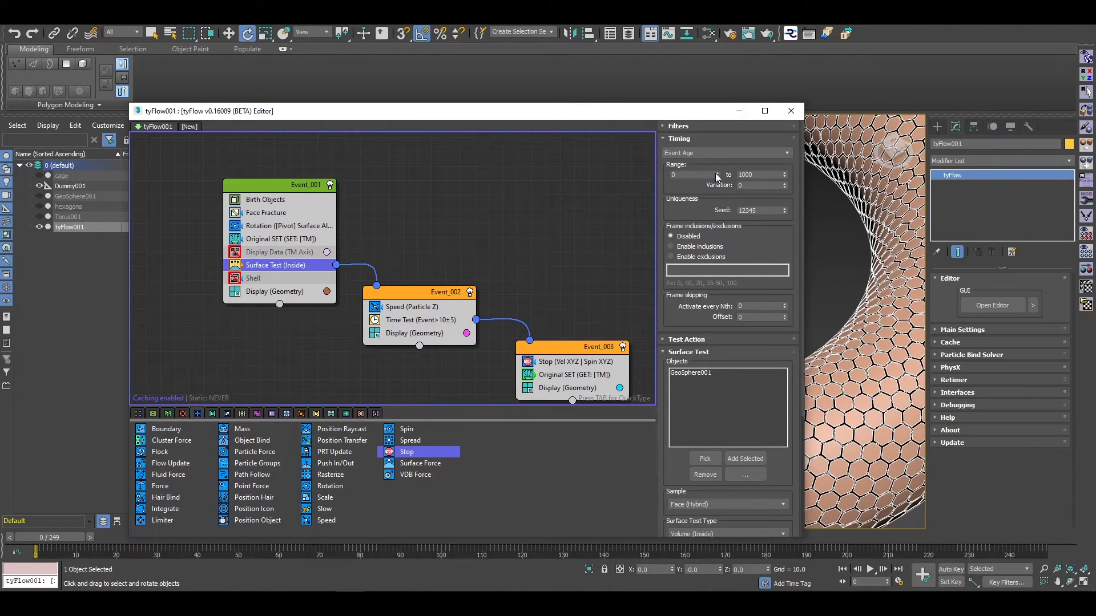
# Minimize the tyFlow editor, check the torus's hexagons at the start of the timeline, and restore the editor
pyautogui.click(738, 112)
pyautogui.moveTo(40, 537); pyautogui.dragTo(12, 535)
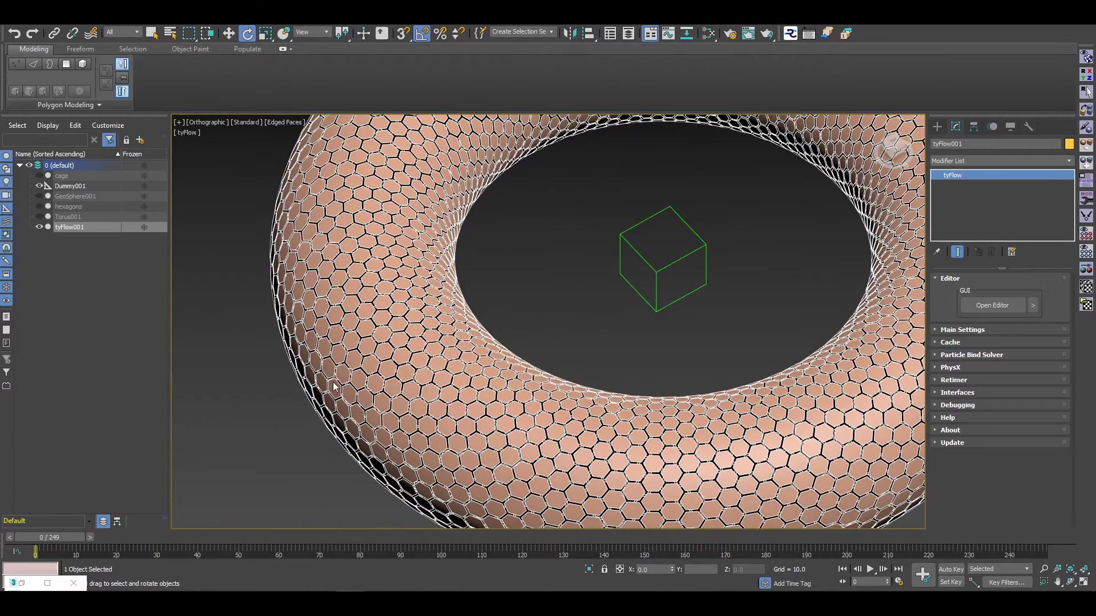
pyautogui.click(23, 583)
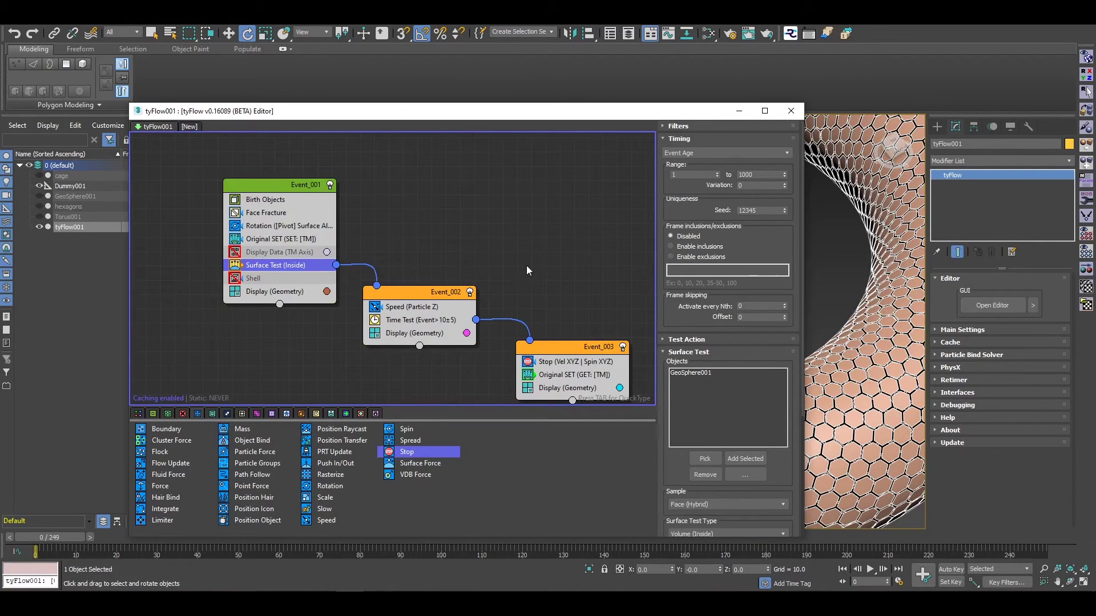
# Add a Force operator above Time Test in Event_002 and set noise layer 1 to Curl with strength 0.1
pyautogui.moveTo(527, 266); pyautogui.dragTo(448, 219, button='middle')
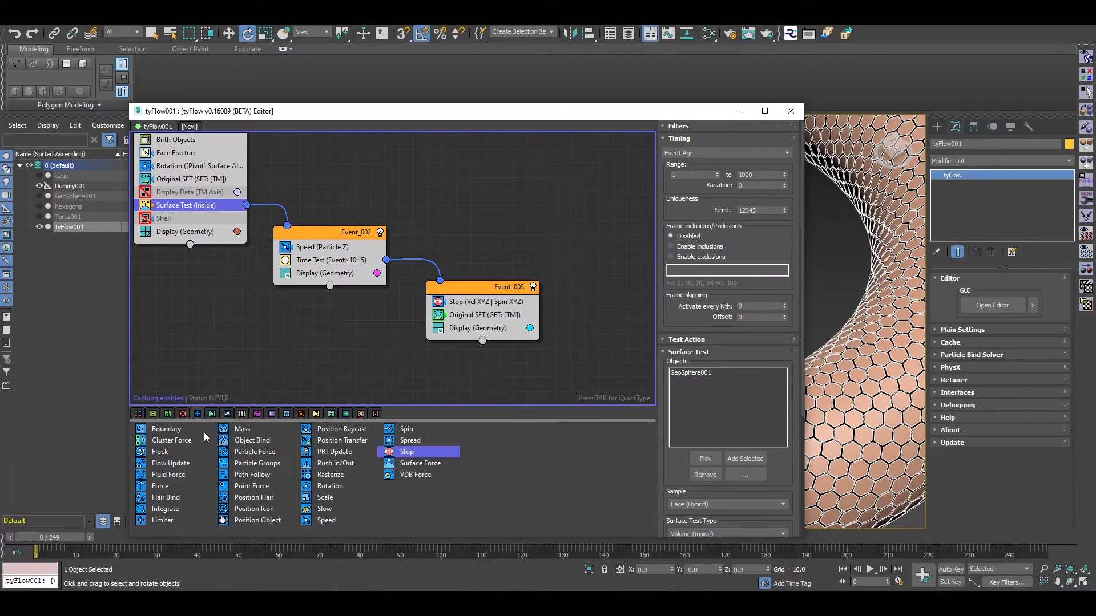
pyautogui.moveTo(165, 490); pyautogui.dragTo(348, 252)
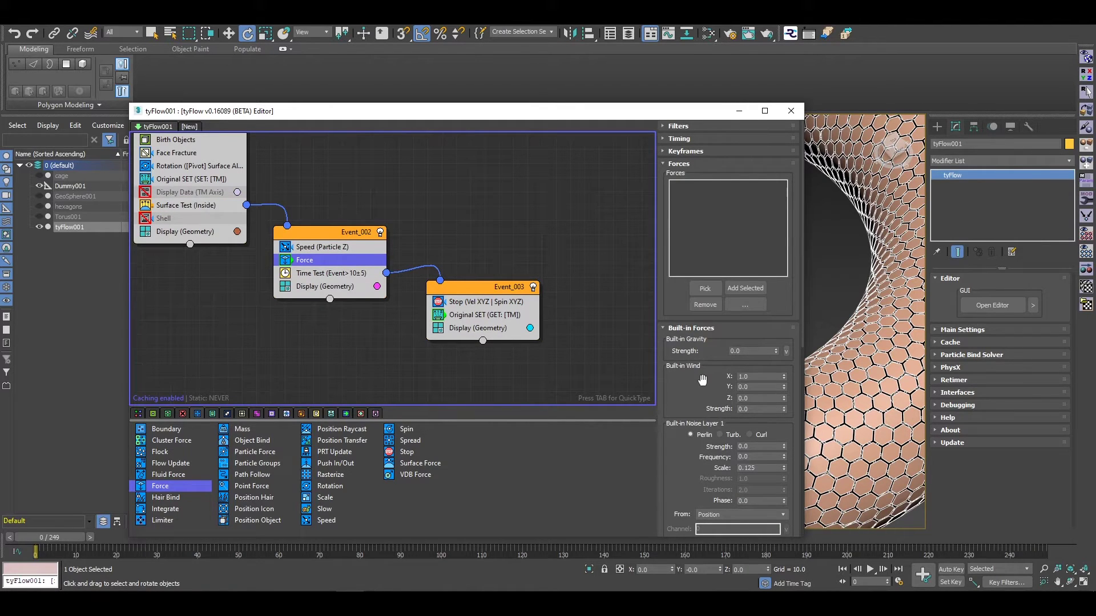
pyautogui.moveTo(711, 408); pyautogui.dragTo(708, 270)
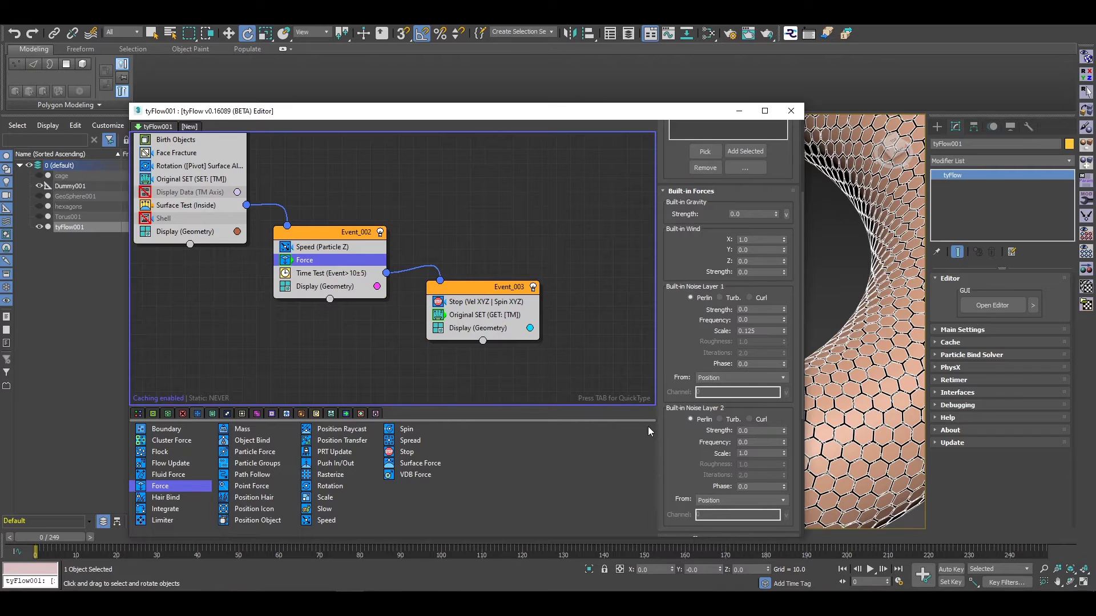
pyautogui.click(749, 297)
pyautogui.click(748, 310)
# Minimize the tyFlow editor, scrub through the animation to check the curl force on the hexagons, and restore the editor
pyautogui.click(739, 111)
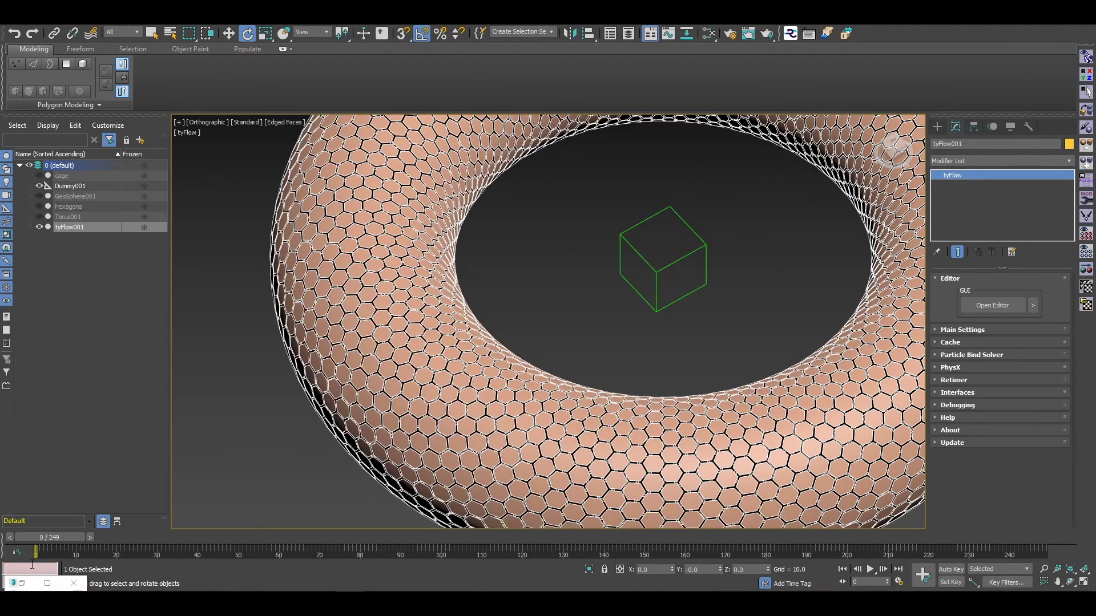
pyautogui.moveTo(66, 541); pyautogui.dragTo(179, 540)
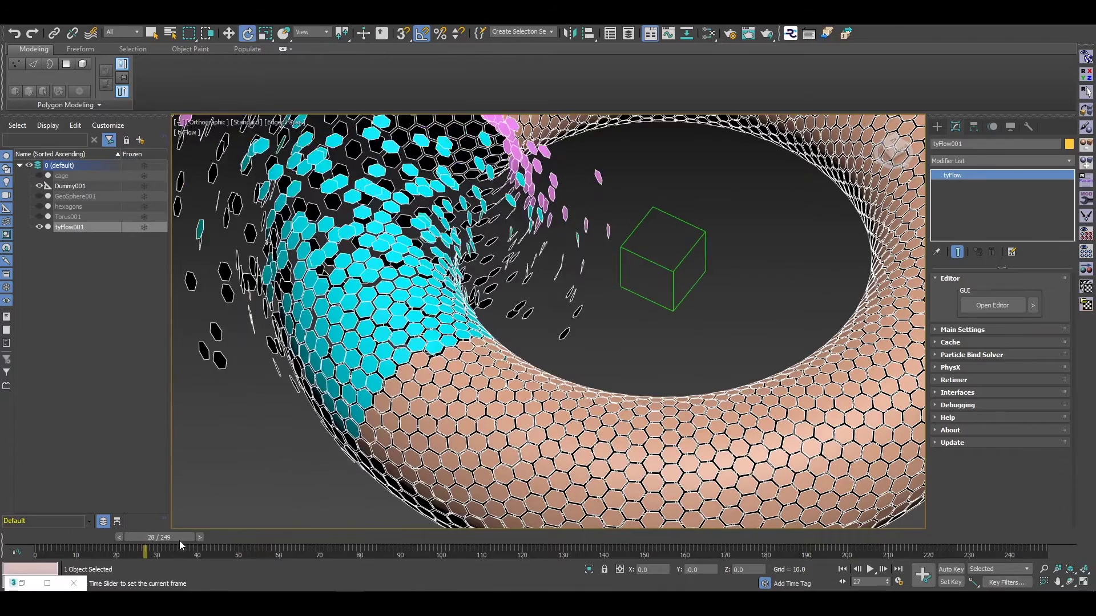
pyautogui.scroll(-5, 223, 493)
pyautogui.keyDown('alt'); pyautogui.moveTo(228, 494); pyautogui.dragTo(340, 526, button='middle'); pyautogui.keyUp('alt')
pyautogui.moveTo(187, 538); pyautogui.dragTo(307, 545)
pyautogui.press('e')
pyautogui.click(48, 582)
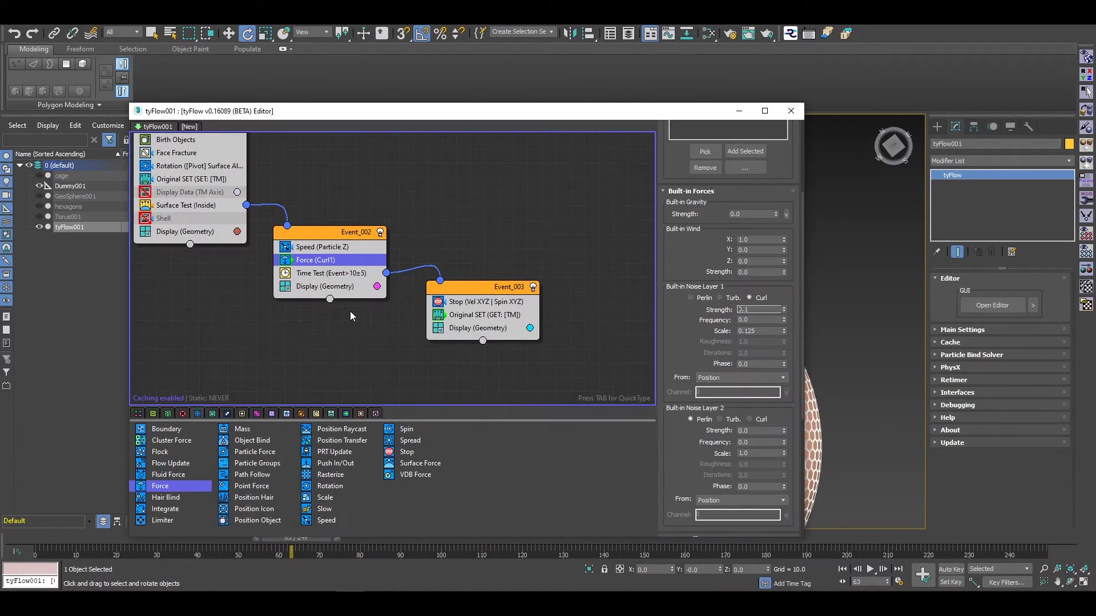
# In Event_002, set the Force's noise layer 1 scale to 0.01 and the Time Test value to 18
pyautogui.doubleClick(746, 331)
pyautogui.write('0.01')
pyautogui.press('Return')
pyautogui.click(347, 275)
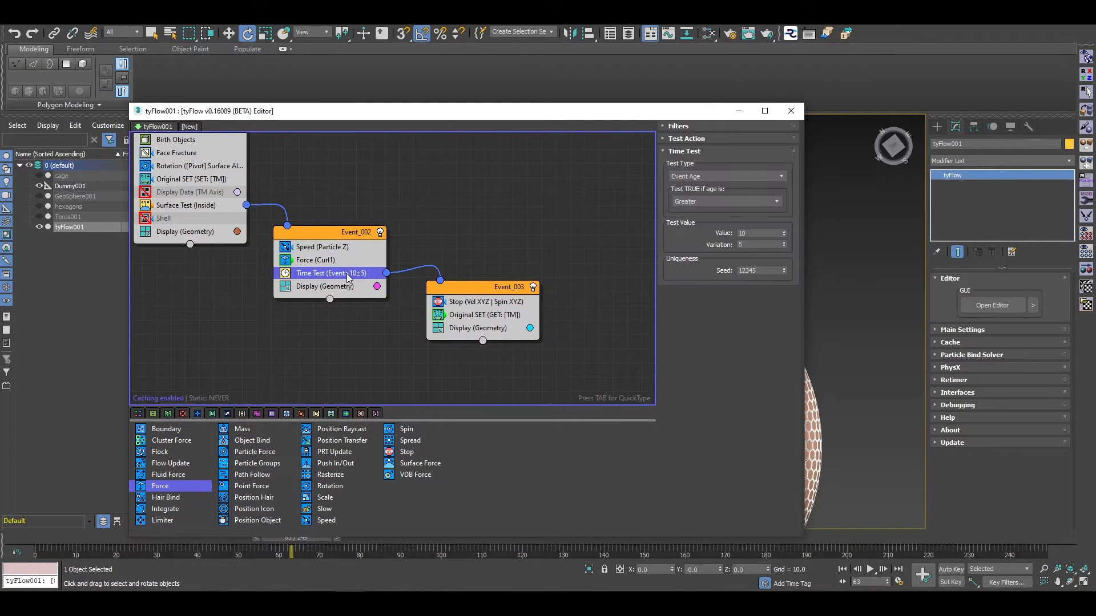
pyautogui.doubleClick(747, 232)
pyautogui.write('18')
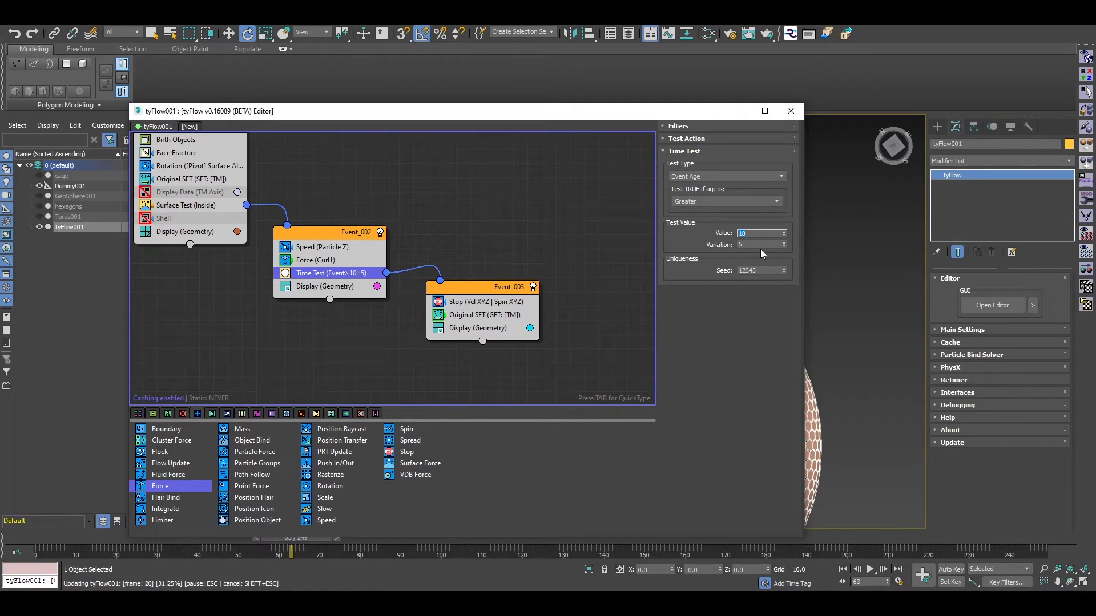
# Minimize the tyFlow editor, check the hexagons' motion, return to frame 0 and restore the editor
pyautogui.click(739, 111)
pyautogui.moveTo(32, 538)
pyautogui.mouseDown()
pyautogui.moveTo(406, 519)
pyautogui.moveTo(35, 536)
pyautogui.mouseUp()
pyautogui.press('e')
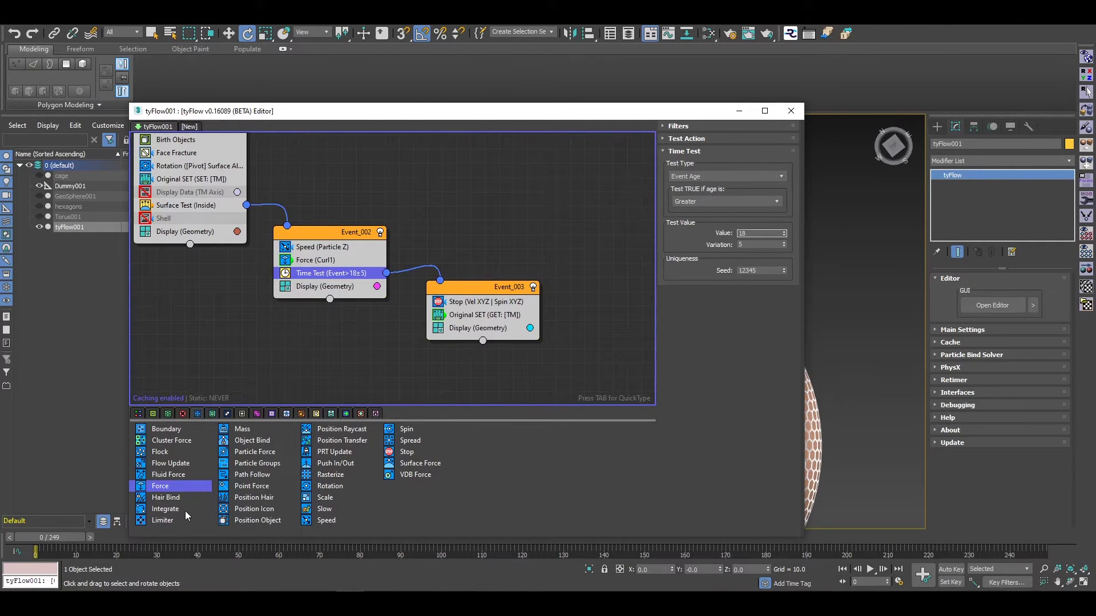
# Add Spin and Slow operators between Force and Time Test in Event_002
pyautogui.moveTo(406, 429); pyautogui.dragTo(339, 268)
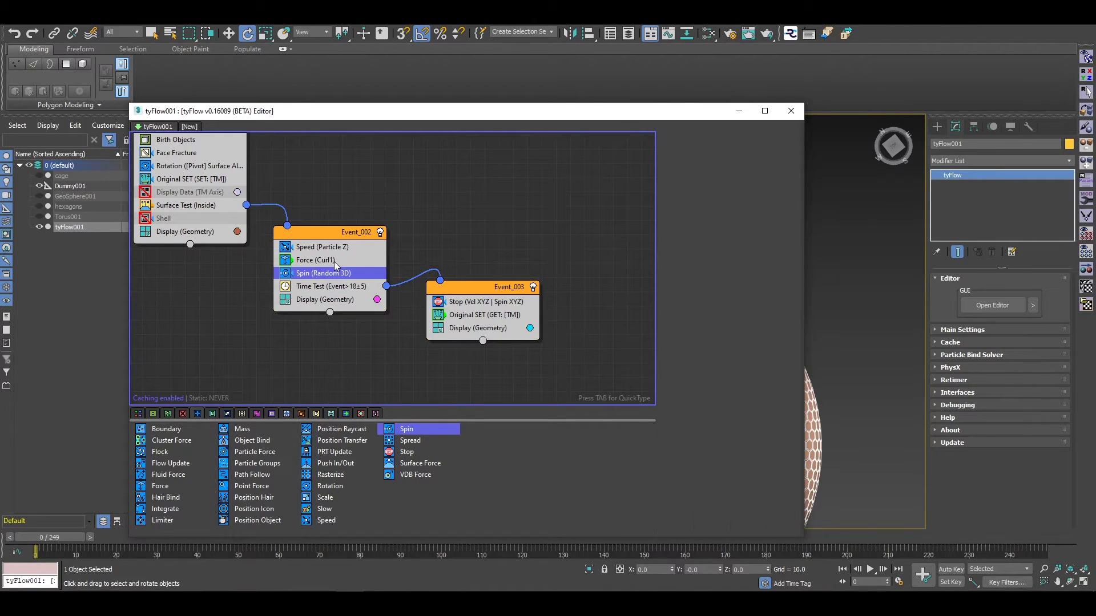
pyautogui.click(334, 261)
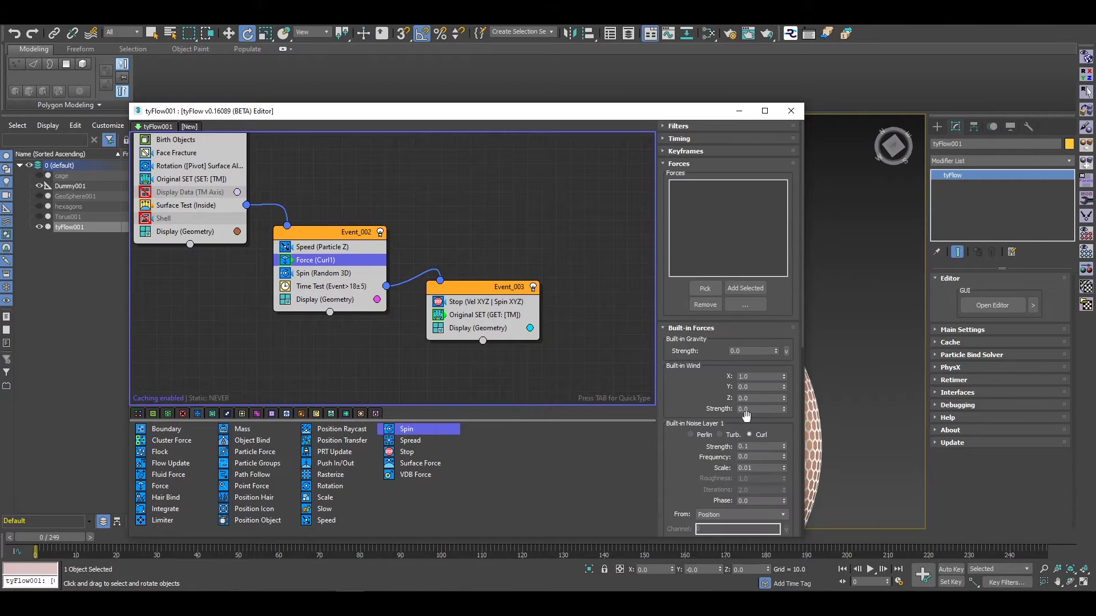
pyautogui.moveTo(327, 511); pyautogui.dragTo(333, 283)
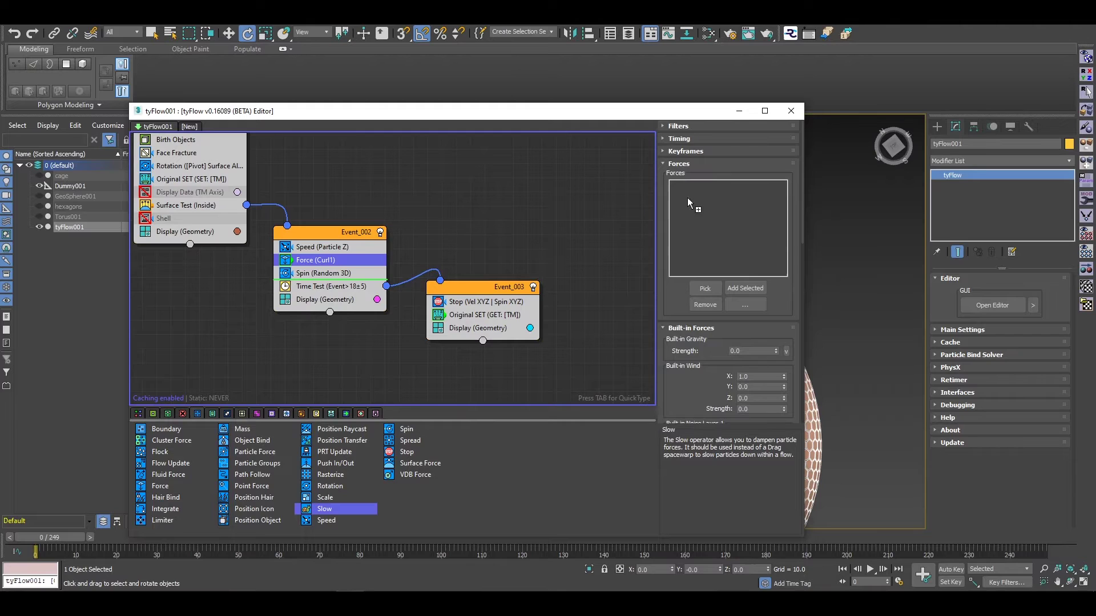
# Set the Force's noise layer 1 strength to 0.3 and its frequency to 0.5
pyautogui.click(330, 262)
pyautogui.doubleClick(746, 447)
pyautogui.doubleClick(752, 457)
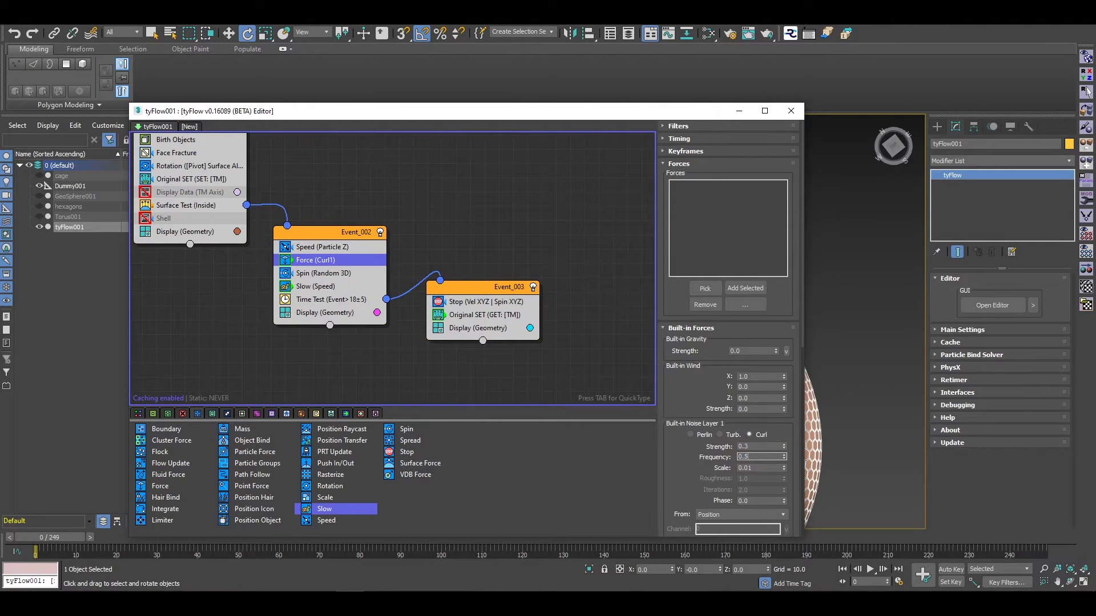
# Minimize the tyFlow editor, play and scrub the animation to inspect the scattering and return of the hexagons, and go back to frame 0
pyautogui.click(740, 111)
pyautogui.click(870, 569)
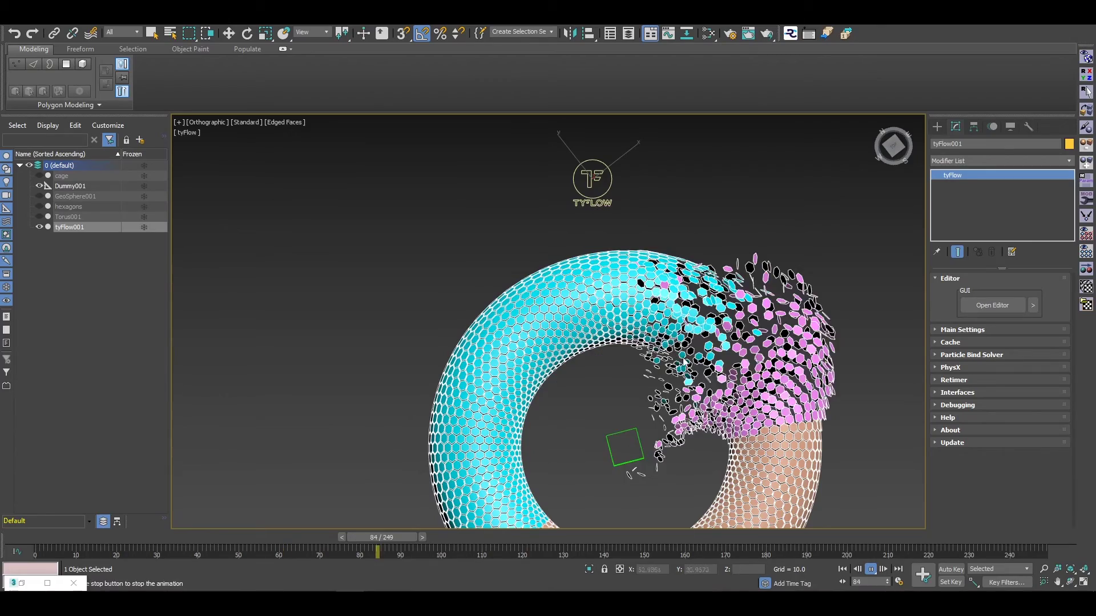
pyautogui.moveTo(107, 542); pyautogui.dragTo(640, 536)
pyautogui.press('e')
pyautogui.moveTo(624, 436); pyautogui.dragTo(531, 225, button='middle')
pyautogui.moveTo(617, 536); pyautogui.dragTo(16, 532)
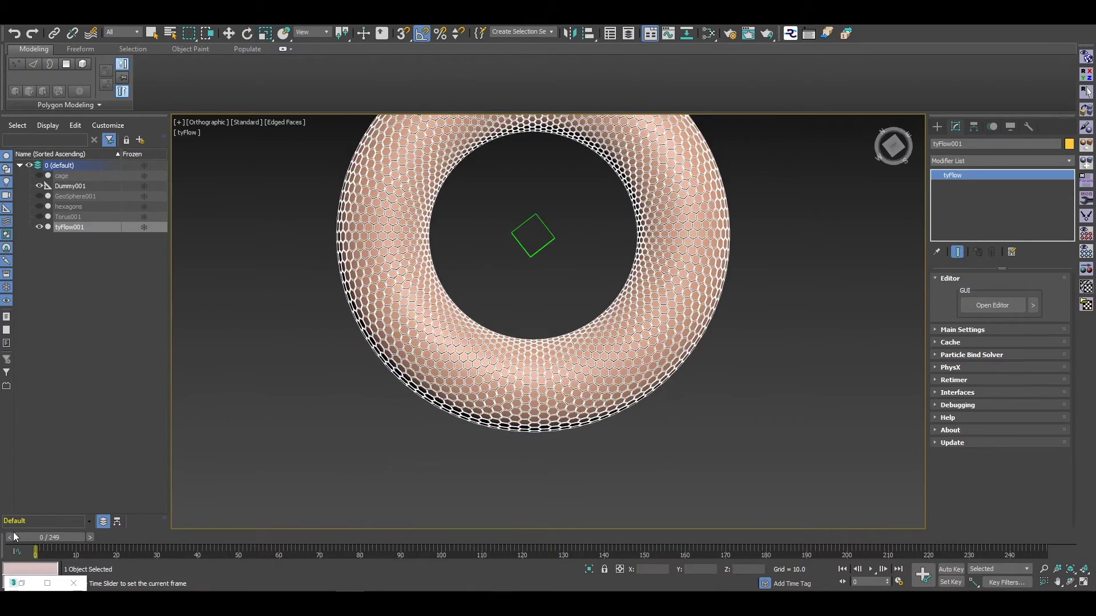
pyautogui.moveTo(569, 309); pyautogui.dragTo(490, 349, button='middle')
pyautogui.scroll(-5, 484, 403)
pyautogui.scroll(8, 482, 359)
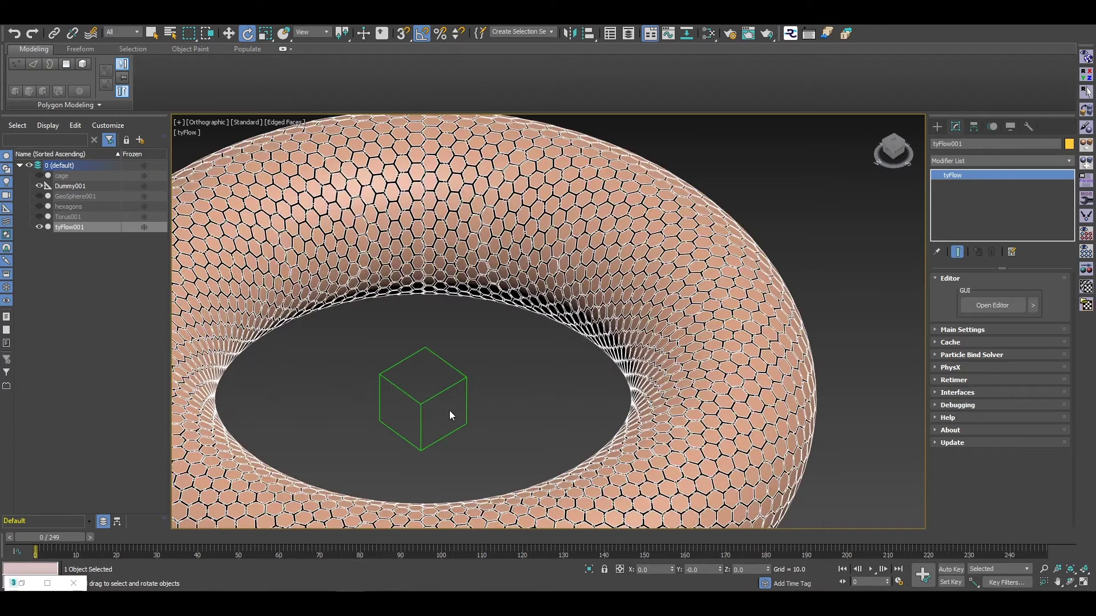
# Restore the tyFlow editor and move Event_003 farther away from Event_002
pyautogui.click(29, 586)
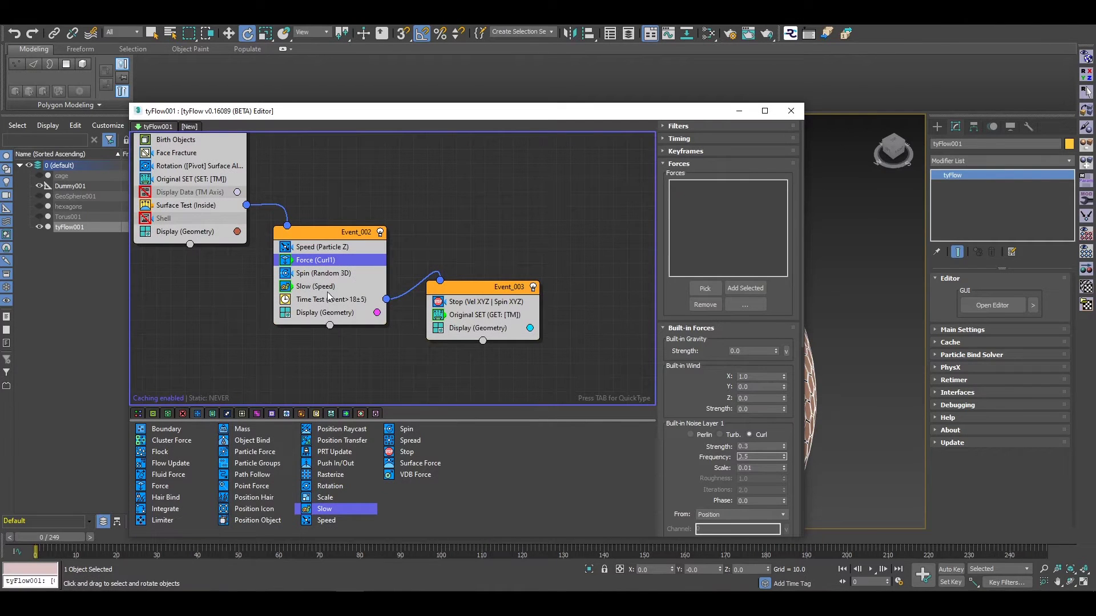
pyautogui.moveTo(524, 315); pyautogui.dragTo(469, 252, button='middle')
pyautogui.moveTo(439, 239); pyautogui.dragTo(527, 266)
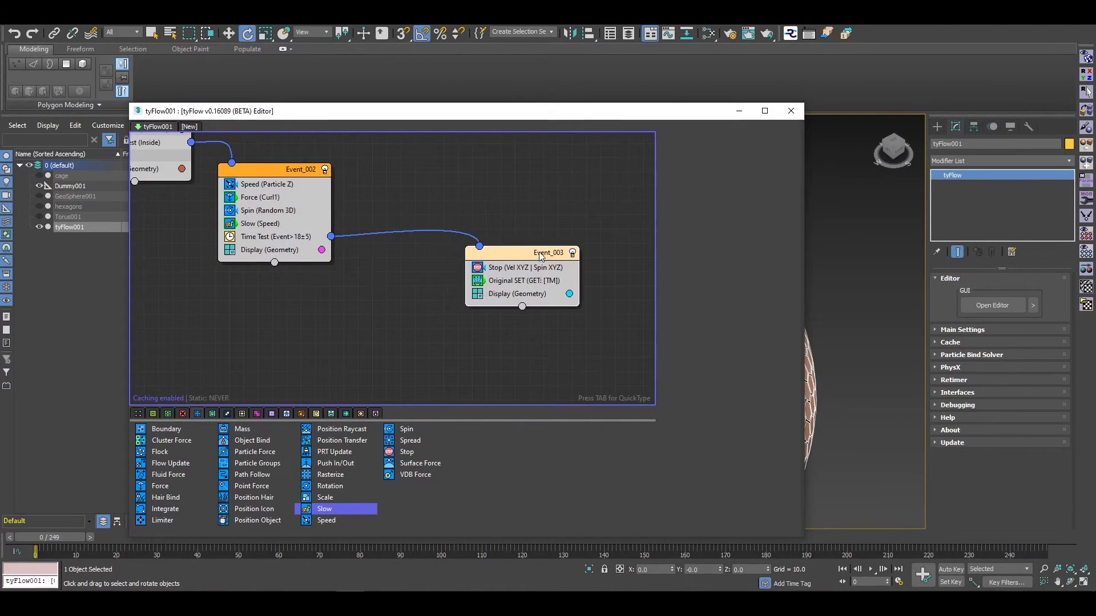
# Minimize the tyFlow editor, scrub the timeline to see how the hexagons snap back, return to frame 0, and restore the editor
pyautogui.click(739, 111)
pyautogui.moveTo(69, 537); pyautogui.dragTo(284, 535)
pyautogui.scroll(-5, 514, 400)
pyautogui.keyDown('alt'); pyautogui.moveTo(514, 399); pyautogui.dragTo(341, 515, button='middle'); pyautogui.keyUp('alt')
pyautogui.press('q')
pyautogui.moveTo(64, 541); pyautogui.dragTo(35, 549)
pyautogui.press('e')
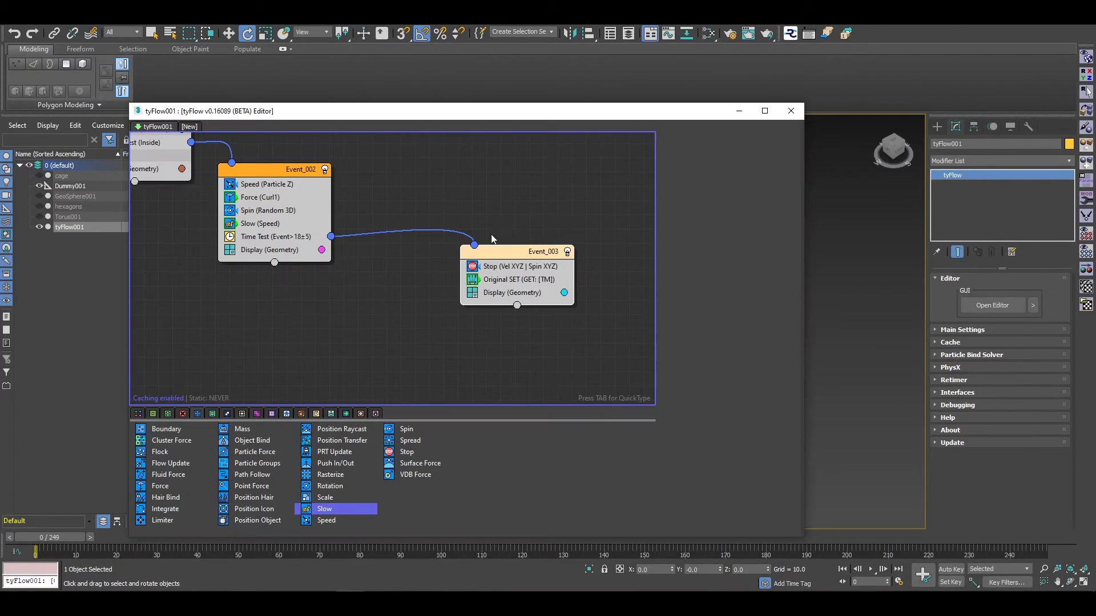
# Move Event_003 farther down and delete the wire connecting it to the Time Test in Event_002
pyautogui.moveTo(504, 249); pyautogui.dragTo(549, 304)
pyautogui.click(363, 240)
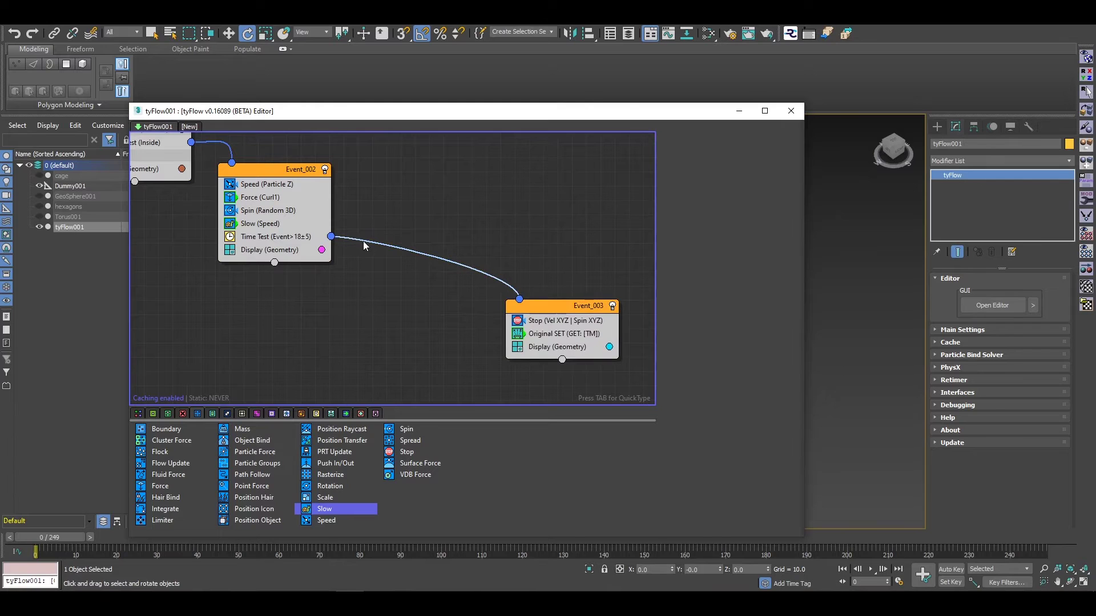
pyautogui.rightClick(415, 250)
pyautogui.click(451, 274)
# Create a new event with a Find Target operator and connect the Time Test output of Event_002 to it
pyautogui.click(318, 415)
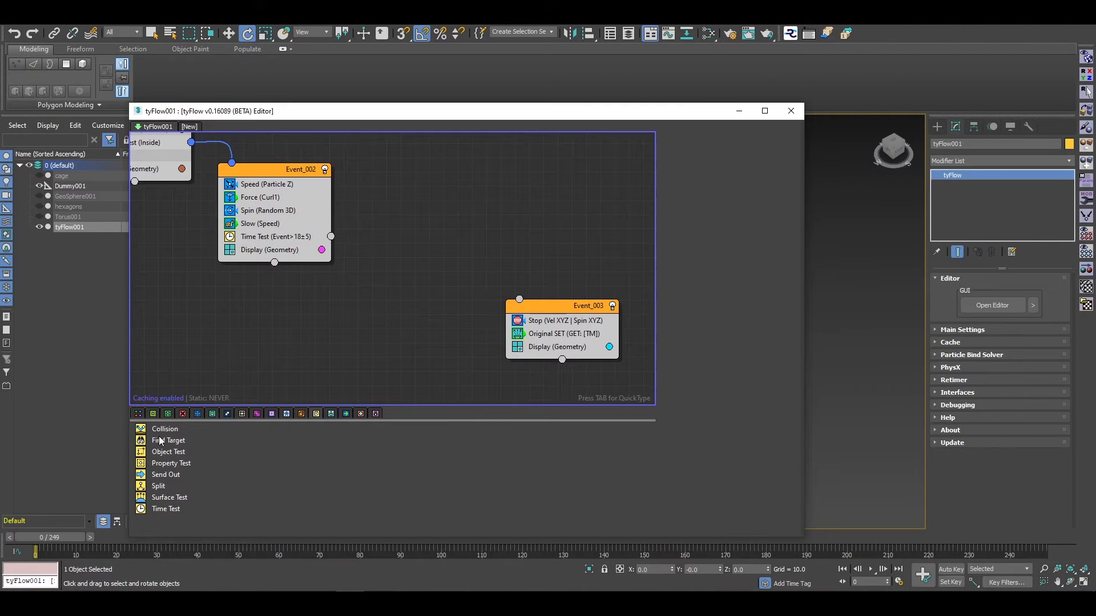
pyautogui.moveTo(161, 441); pyautogui.dragTo(276, 350)
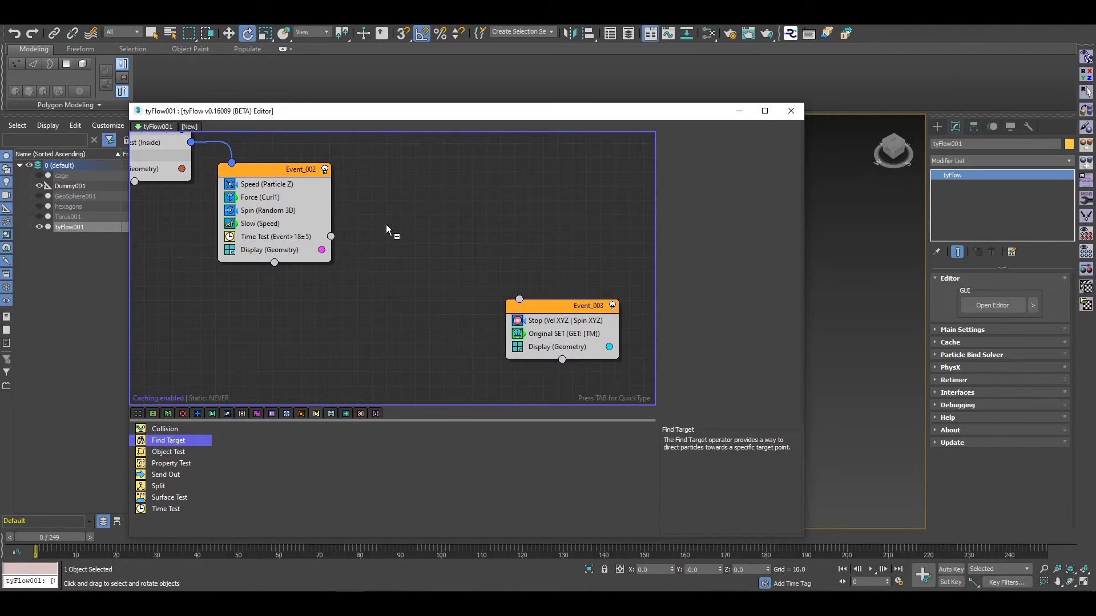
pyautogui.moveTo(387, 227); pyautogui.dragTo(386, 221)
# Set the Find Target's target point to Custom TM using the MyTM channel
pyautogui.scroll(-5, 690, 388)
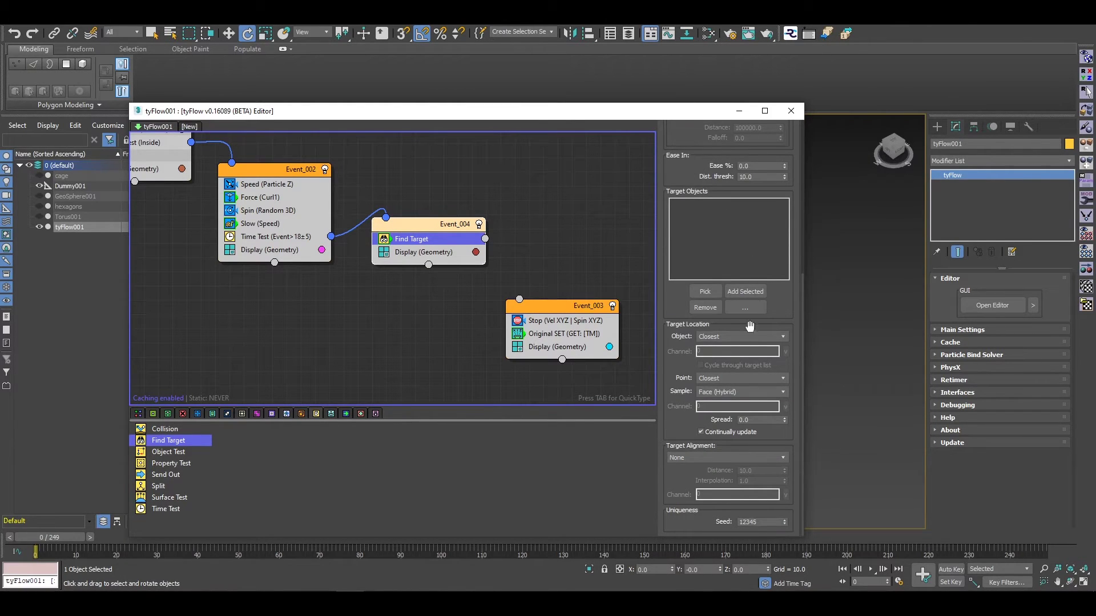
pyautogui.click(722, 336)
pyautogui.click(722, 336)
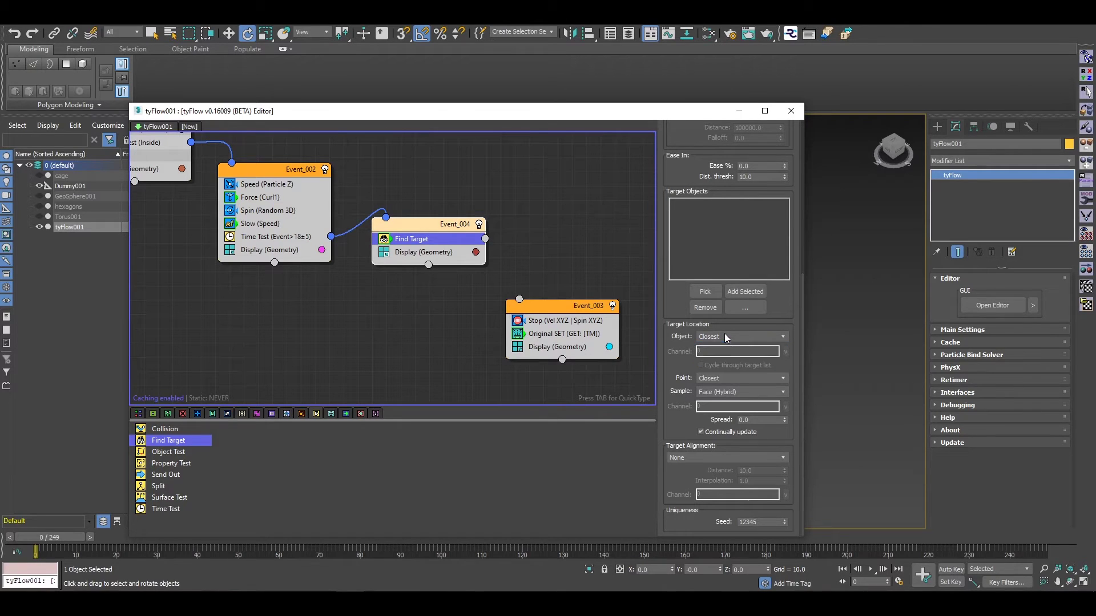
pyautogui.click(768, 342)
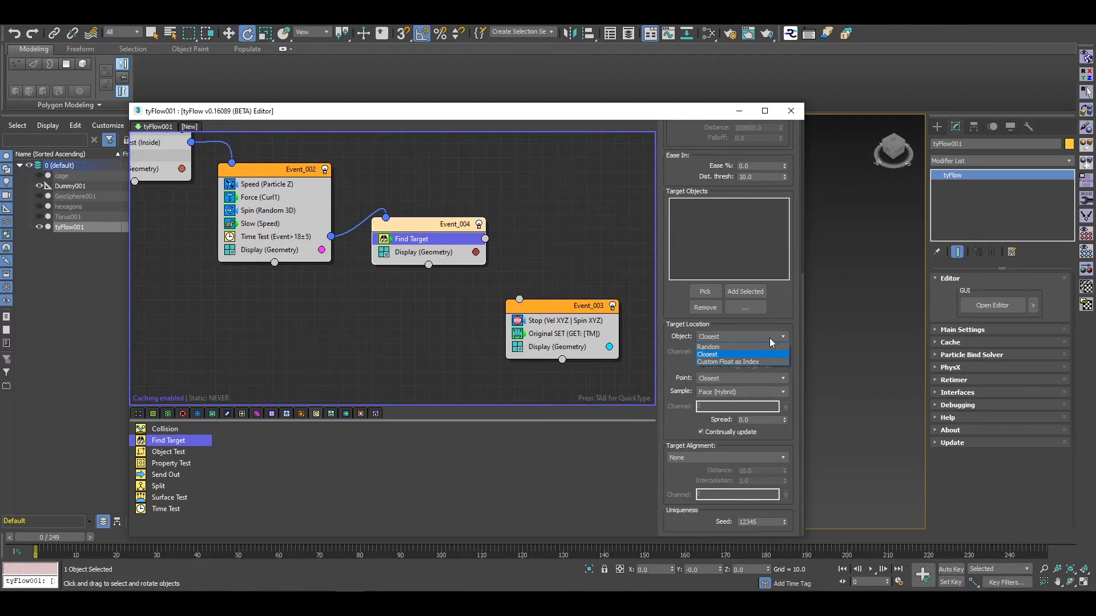
pyautogui.click(675, 362)
pyautogui.click(727, 378)
pyautogui.click(730, 411)
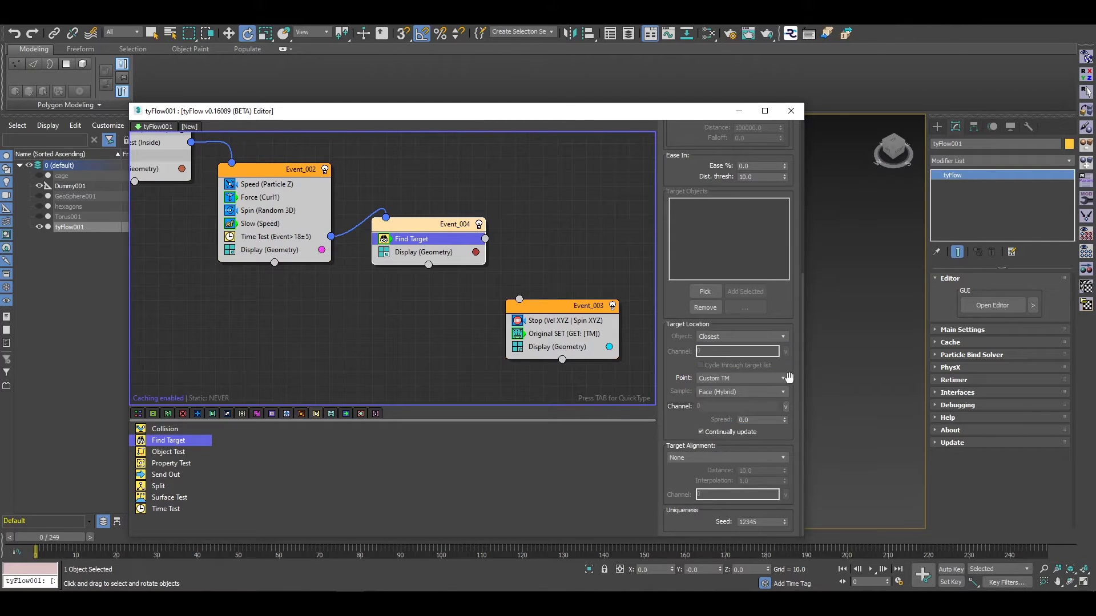
pyautogui.click(785, 410)
pyautogui.click(804, 428)
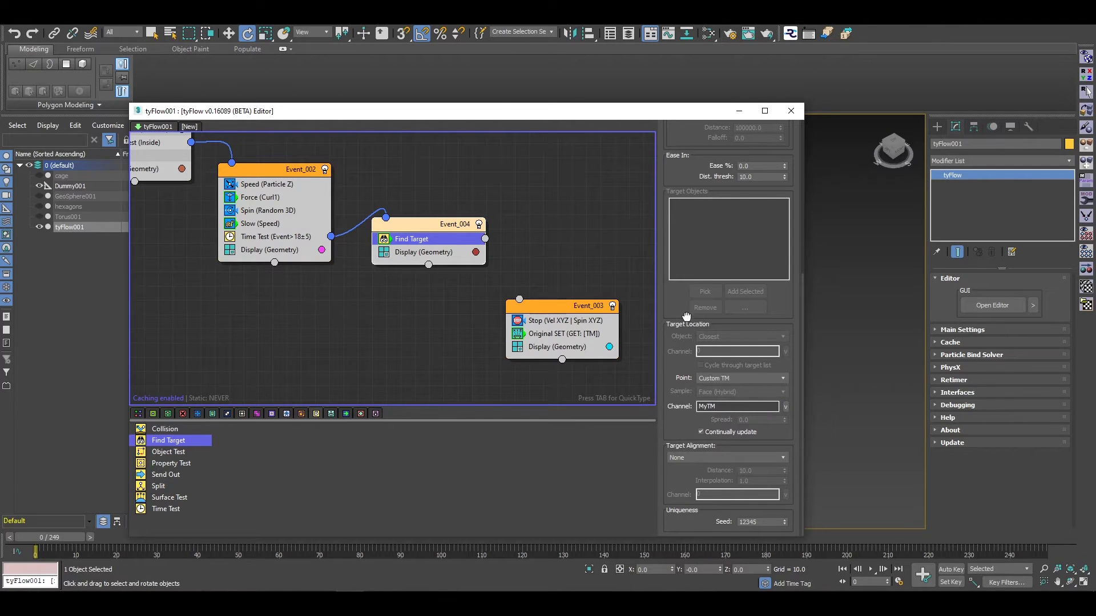
pyautogui.moveTo(685, 317); pyautogui.dragTo(649, 468)
pyautogui.scroll(5, 707, 385)
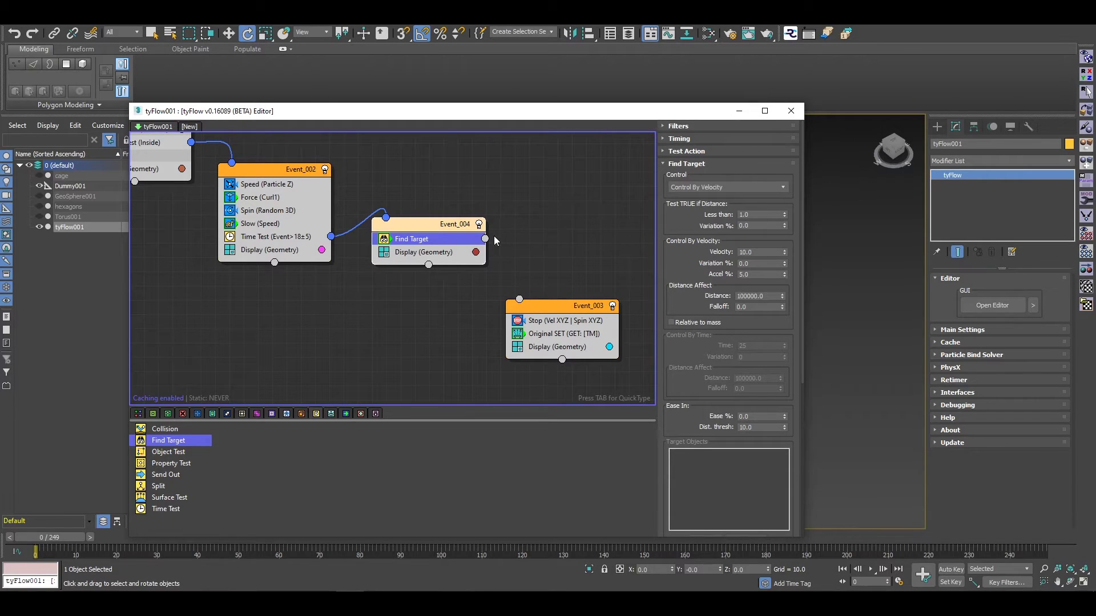
# Connect the Find Target output of Event_004 to Event_003, and scrub the timeline to preview the hexagons' return
pyautogui.moveTo(489, 244); pyautogui.dragTo(568, 327)
pyautogui.click(738, 111)
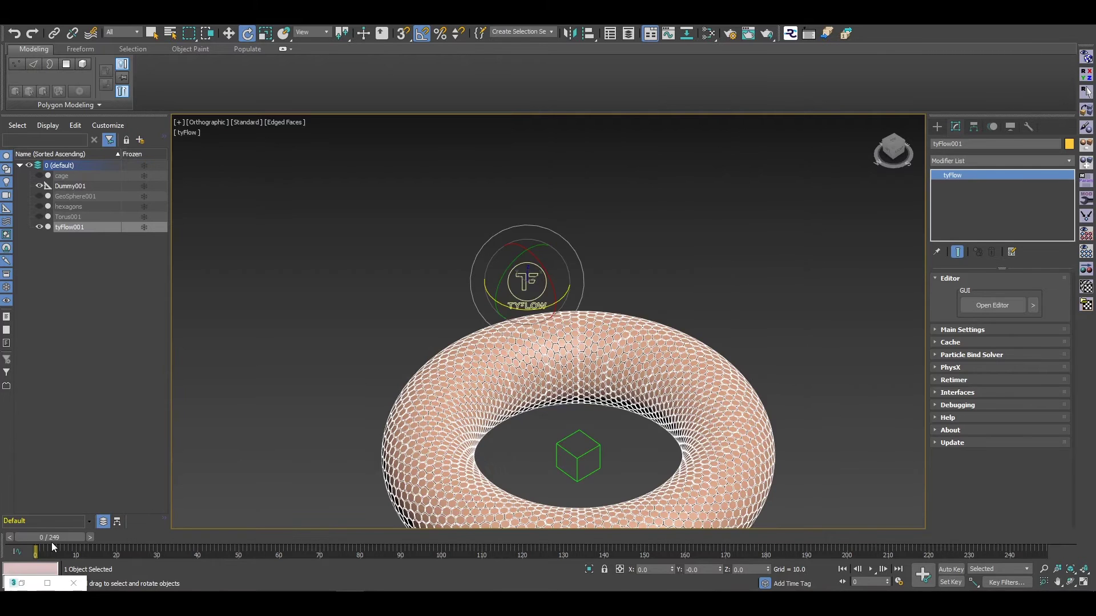
pyautogui.moveTo(49, 536); pyautogui.dragTo(31, 578)
pyautogui.press('e')
pyautogui.click(22, 583)
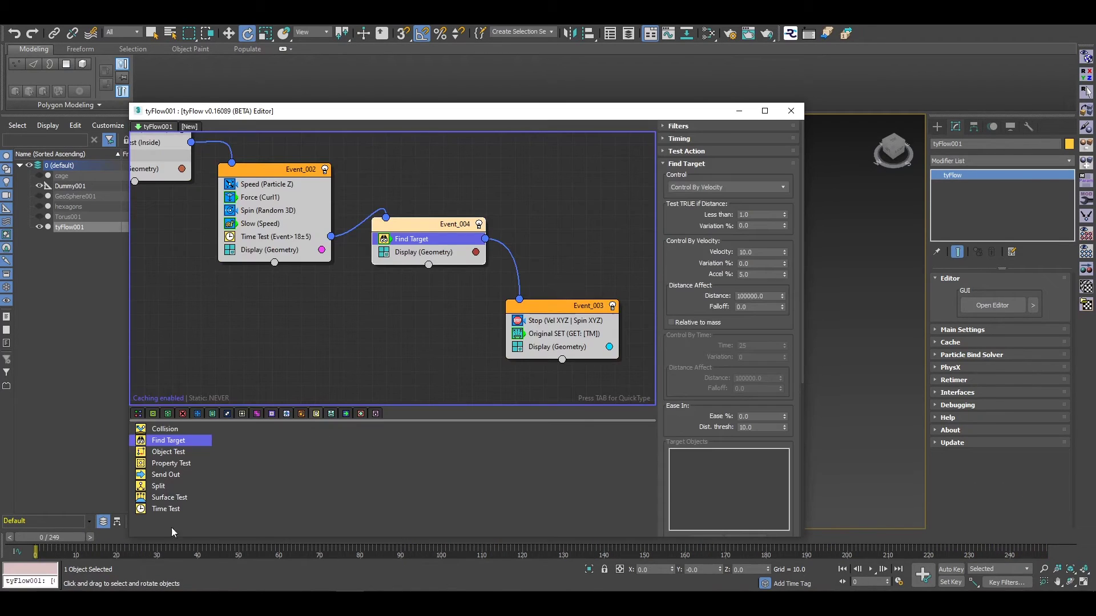
# Set Event_002's Time Test value to 12, and give Find Target an ease of 10% with a distance threshold of 5
pyautogui.click(287, 235)
pyautogui.click(759, 233)
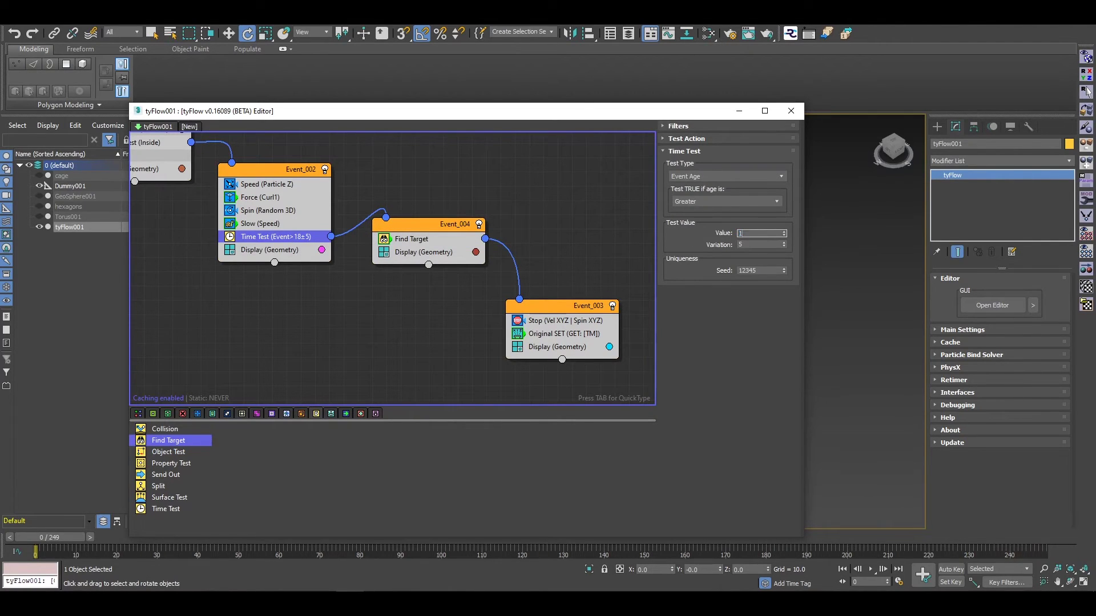
pyautogui.click(423, 243)
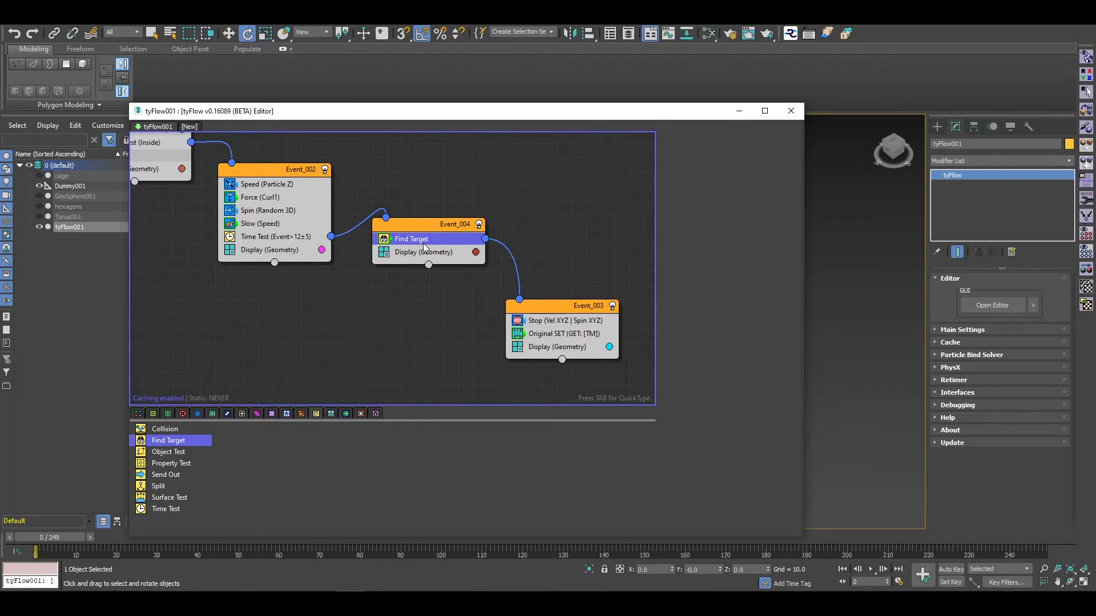
pyautogui.moveTo(688, 400); pyautogui.dragTo(685, 344)
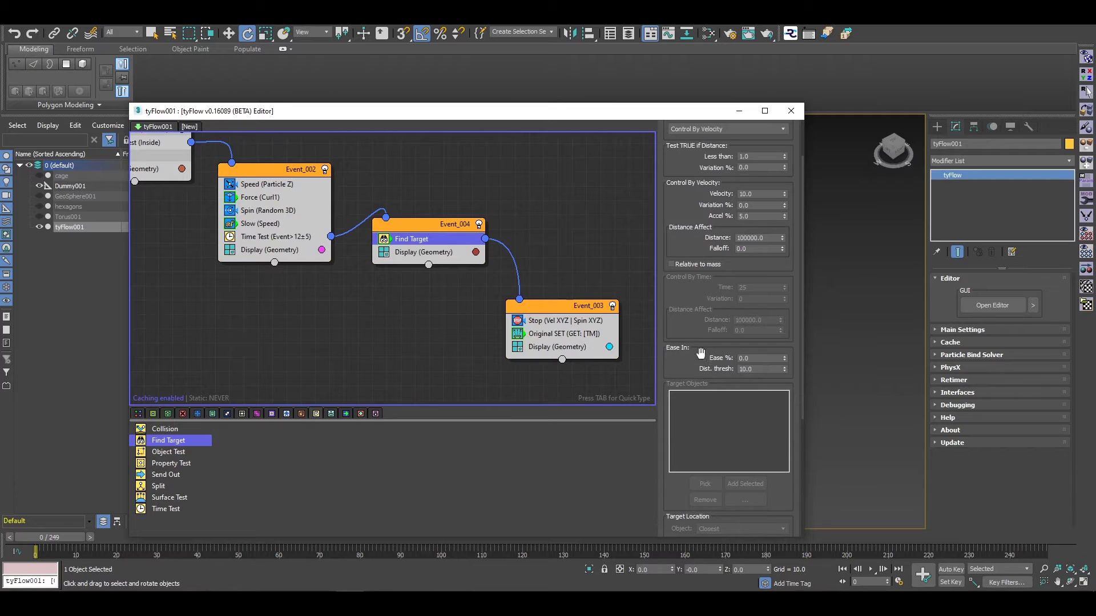
pyautogui.click(756, 357)
pyautogui.click(757, 368)
# Set Find Target's alignment to Custom TM using the MyTM channel, with distance 5 and interpolation 0.1
pyautogui.scroll(-5, 674, 361)
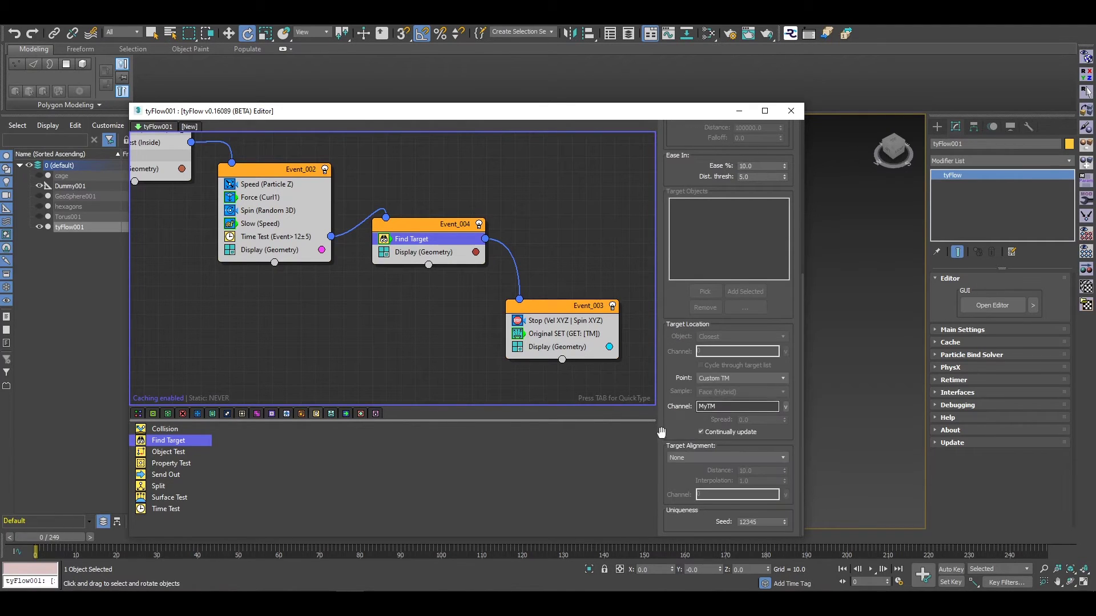
pyautogui.click(706, 457)
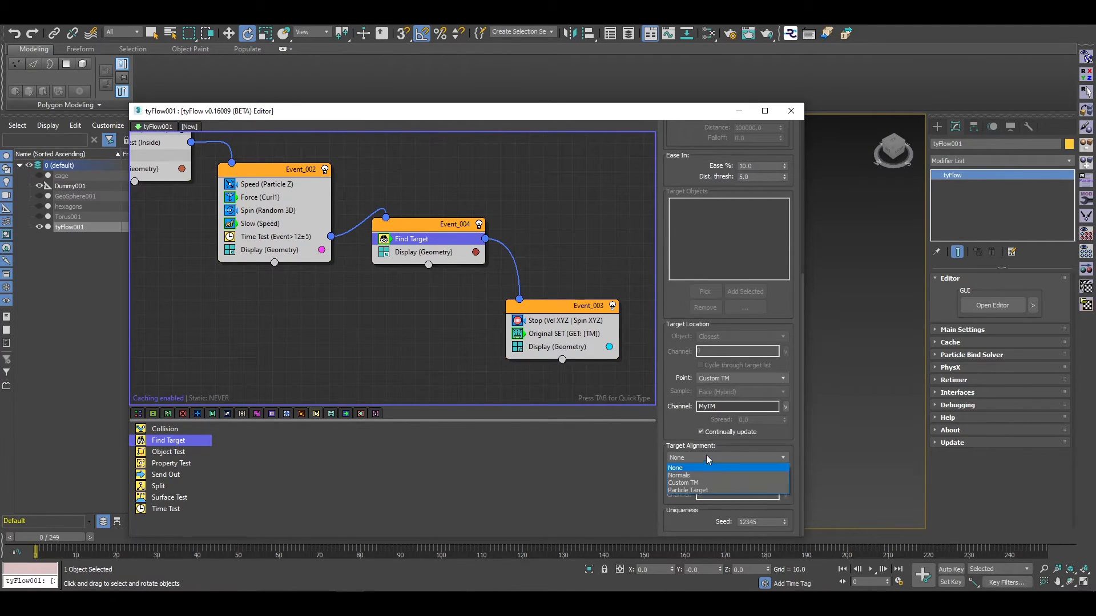
pyautogui.click(706, 484)
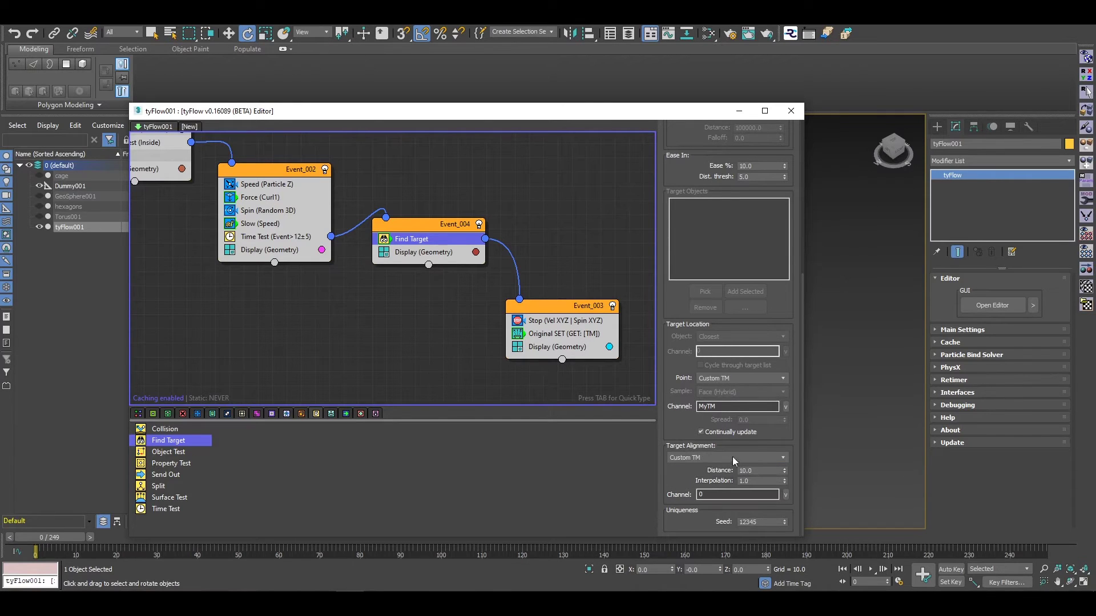
pyautogui.click(786, 494)
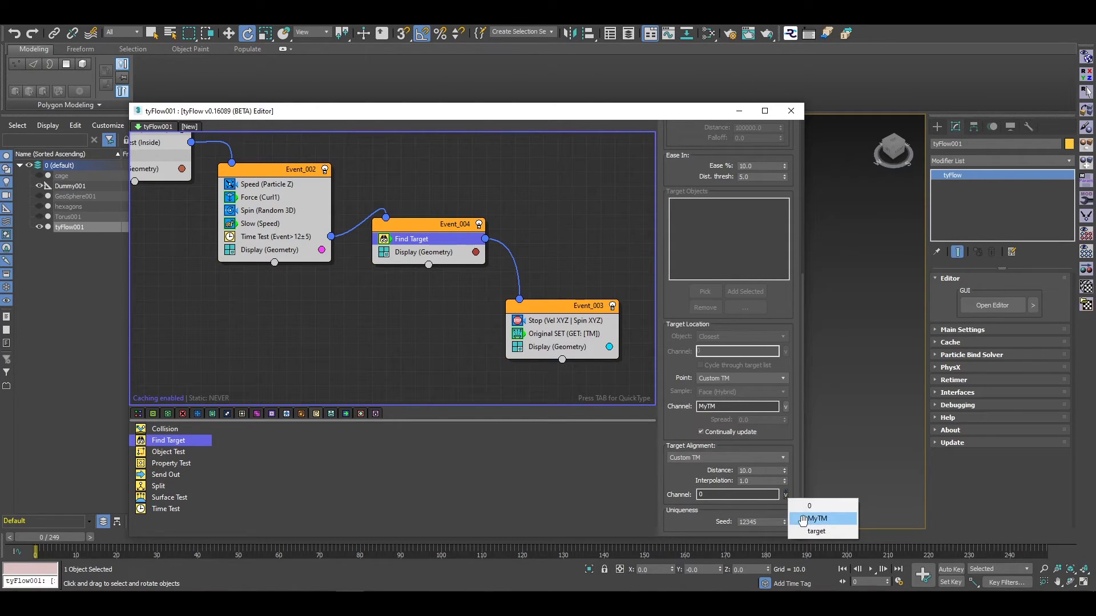
pyautogui.doubleClick(759, 471)
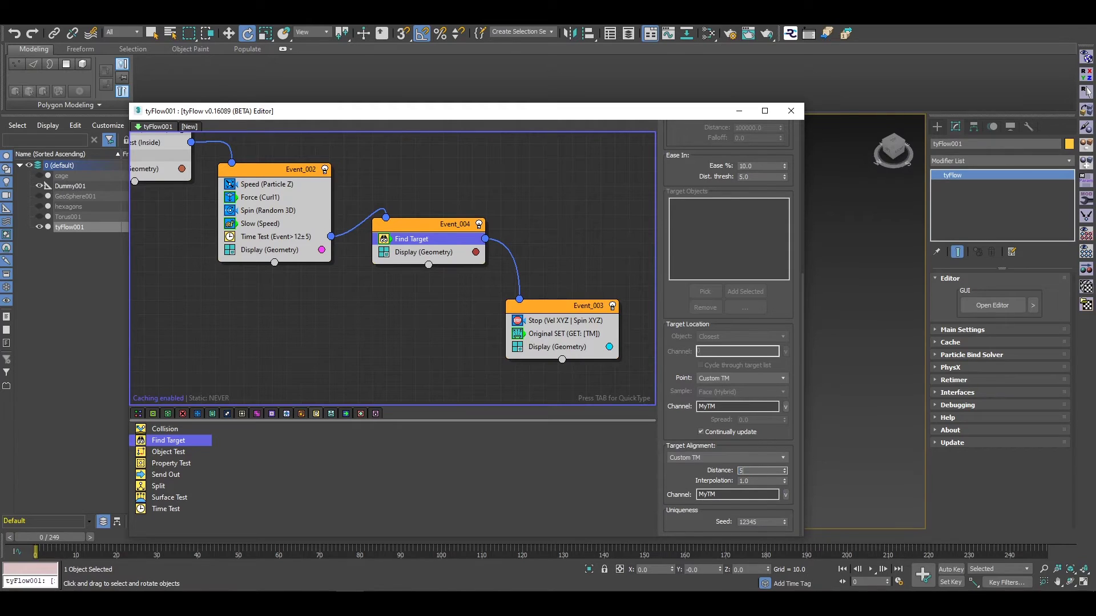
pyautogui.click(753, 481)
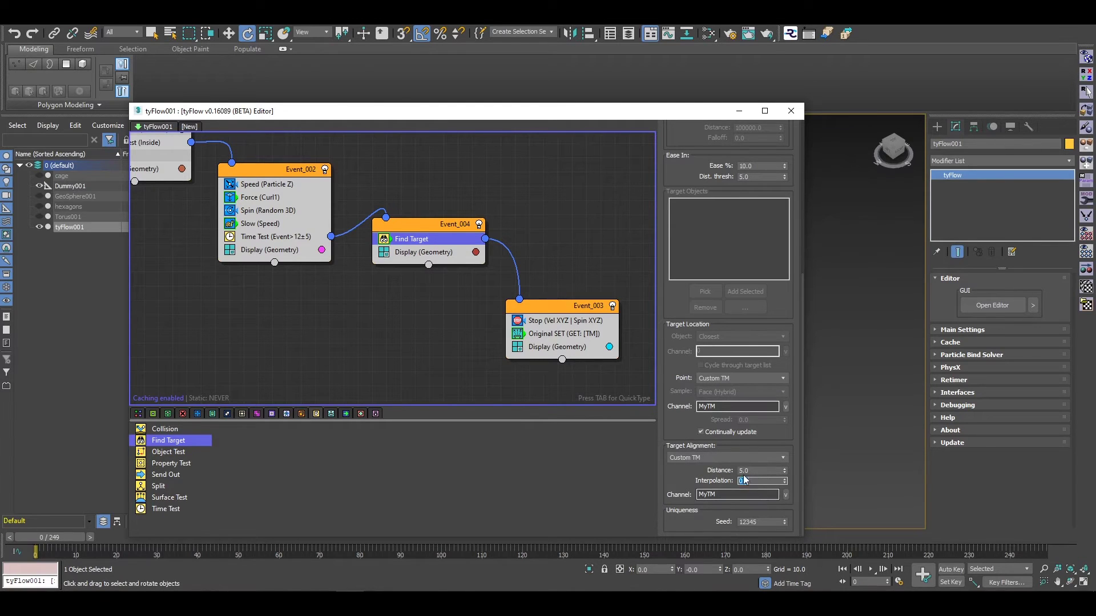
# Minimize the tyFlow editor, scrub the timeline to check the target alignment, return to frame 0, and restore the editor
pyautogui.click(739, 111)
pyautogui.moveTo(71, 539); pyautogui.dragTo(46, 547)
pyautogui.press('e')
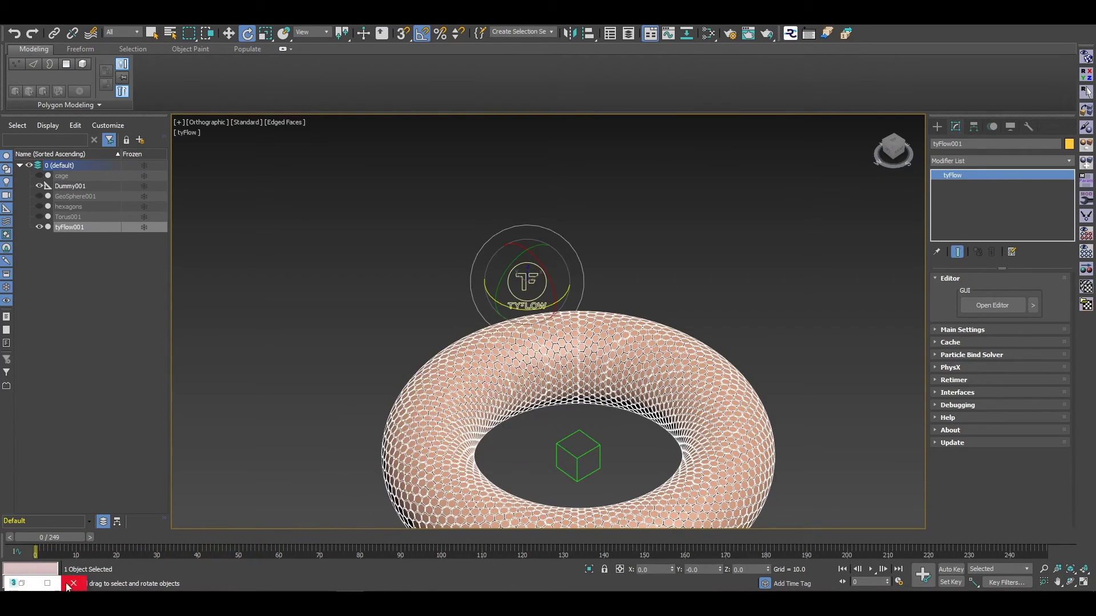
pyautogui.click(48, 583)
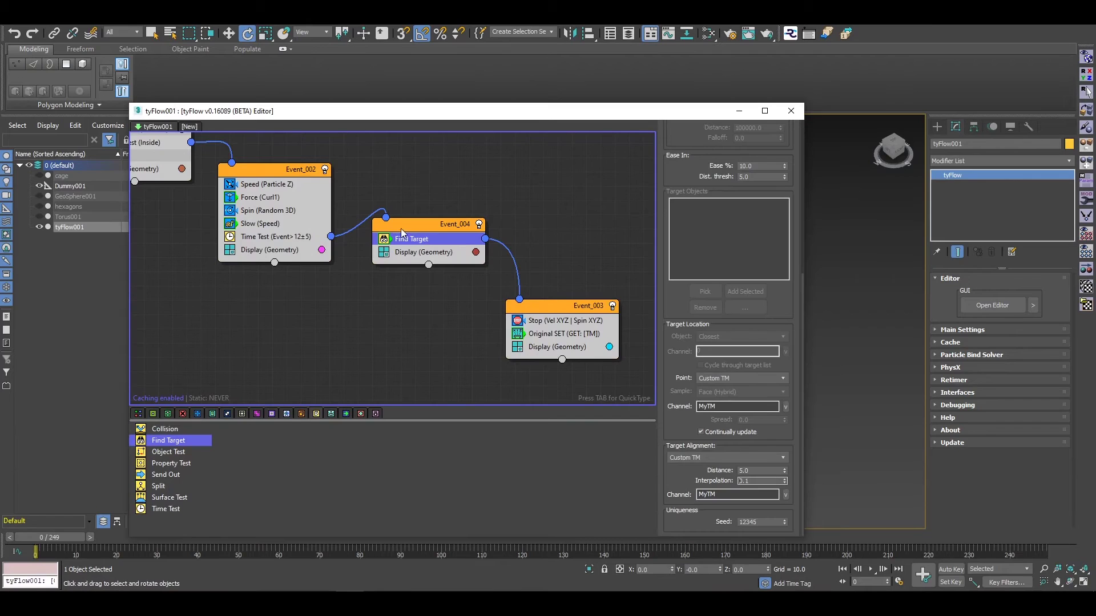
# Set the spin rate of Event_002's Spin operator to 500, and scrub the timeline to check the motion from above
pyautogui.click(271, 211)
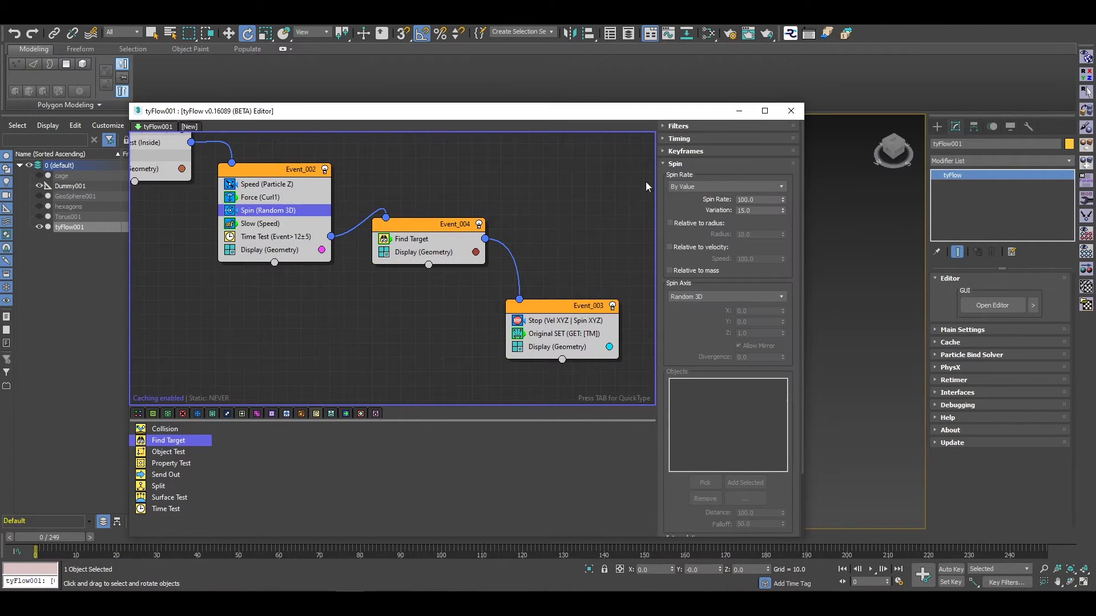
pyautogui.doubleClick(752, 200)
pyautogui.click(741, 112)
pyautogui.moveTo(70, 535); pyautogui.dragTo(4, 529)
pyautogui.moveTo(70, 535); pyautogui.dragTo(35, 550)
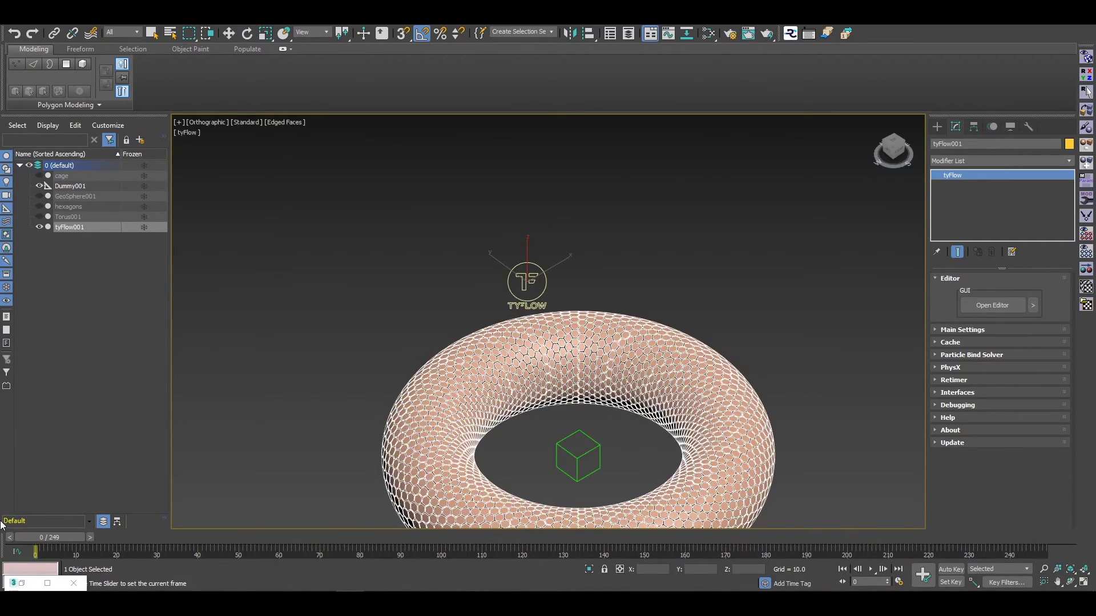
pyautogui.press('e')
pyautogui.scroll(-4, 505, 272)
pyautogui.keyDown('alt'); pyautogui.moveTo(497, 321); pyautogui.dragTo(495, 371, button='middle'); pyautogui.keyUp('alt')
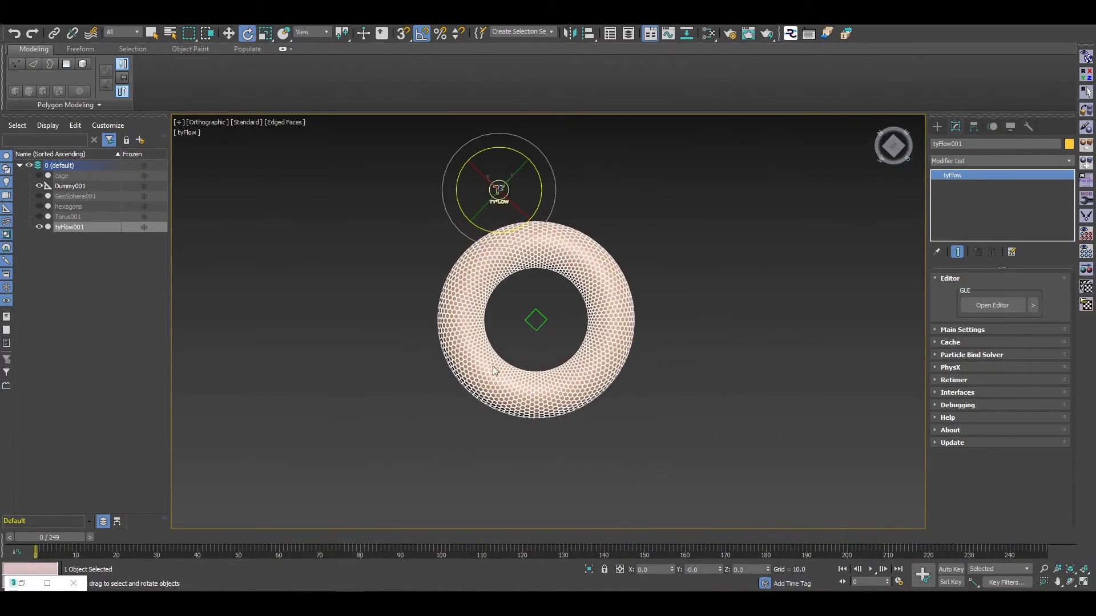
pyautogui.moveTo(39, 538); pyautogui.dragTo(26, 582)
pyautogui.click(22, 583)
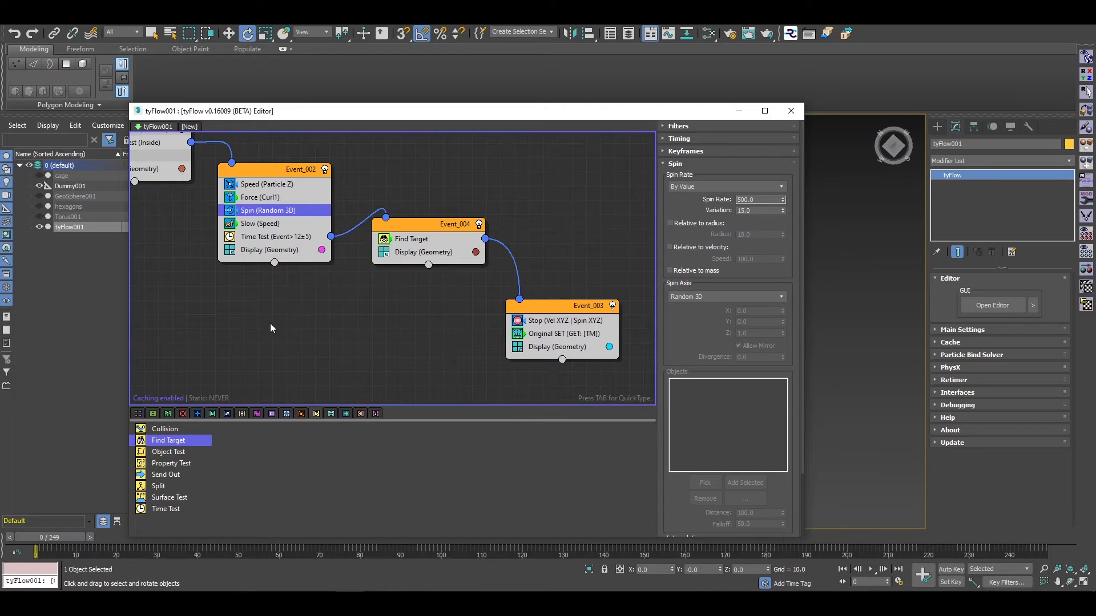
# Save the scene
pyautogui.click(33, 12)
pyautogui.click(57, 75)
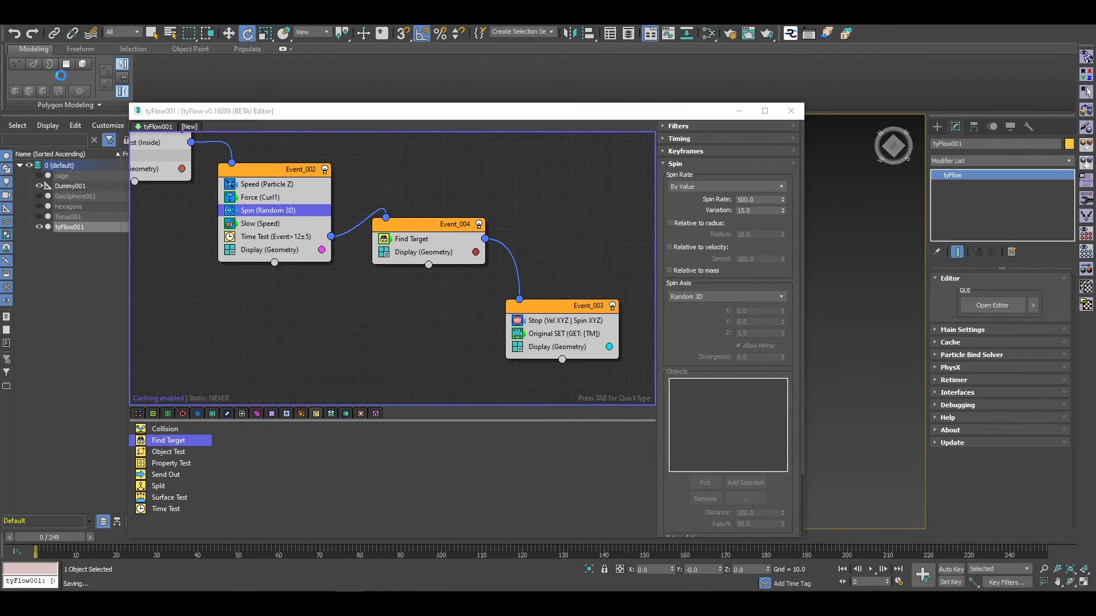
# Add a Spline Paths operator to Event_002 below the Time Test, with a new tySplines object as its spline path object
pyautogui.click(301, 414)
pyautogui.moveTo(327, 144); pyautogui.dragTo(473, 264, button='middle')
pyautogui.moveTo(171, 455); pyautogui.dragTo(400, 289)
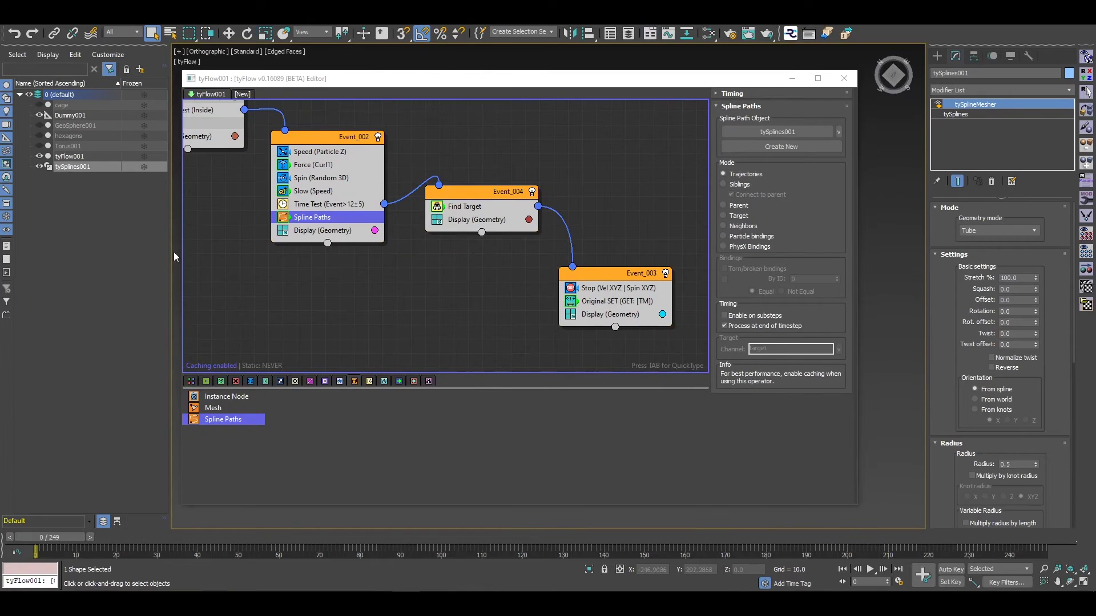
# Copy the Spline Paths operator into Event_004 and Event_003, placing it below Original SET in Event_003
pyautogui.rightClick(327, 219)
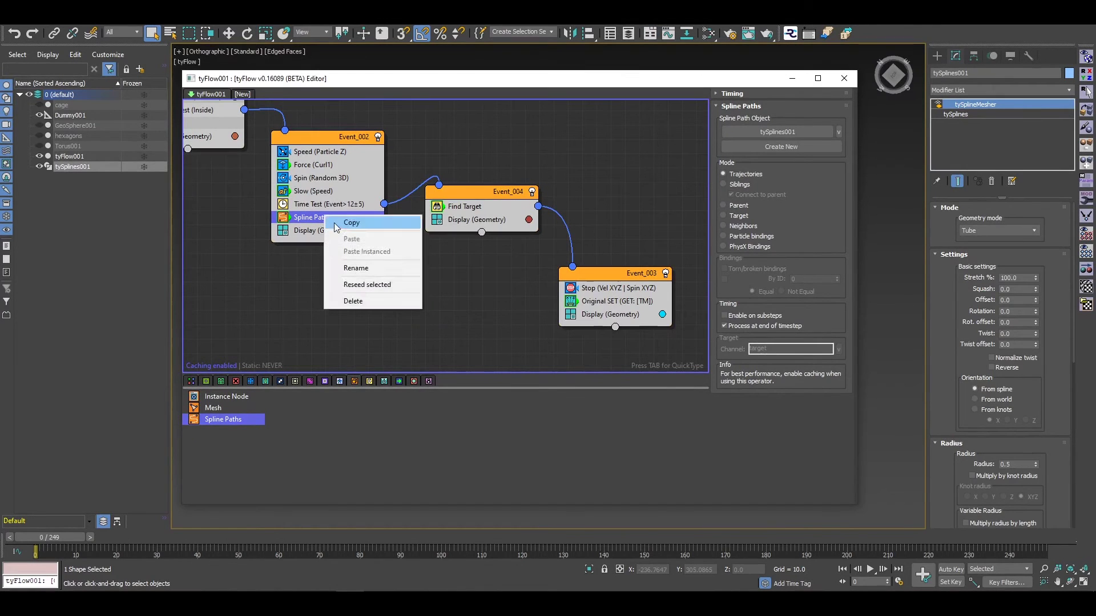
pyautogui.click(479, 208)
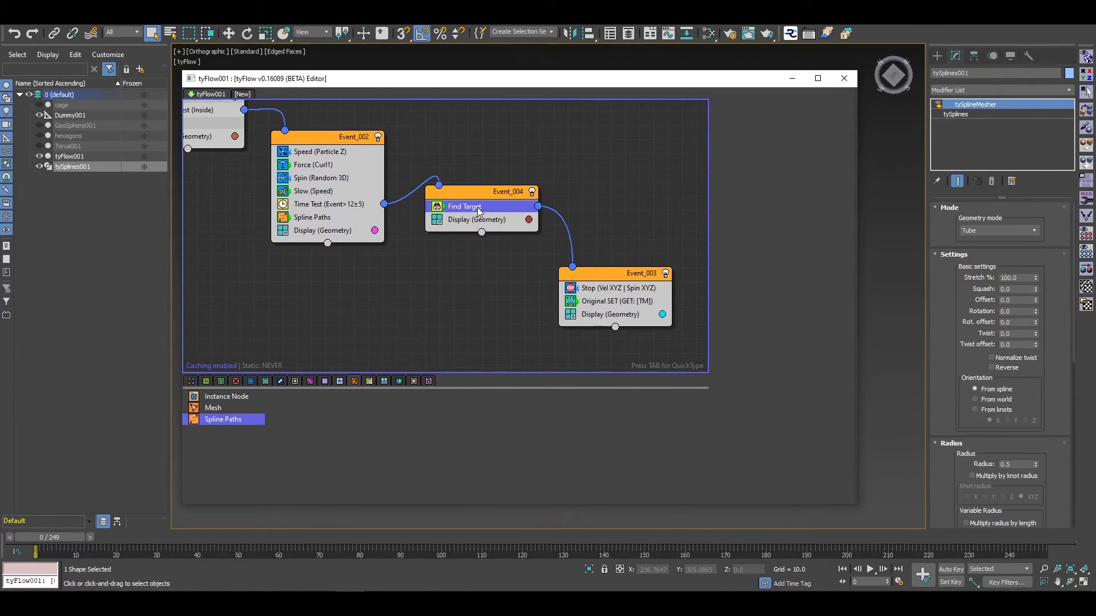
pyautogui.rightClick(478, 210)
pyautogui.click(492, 230)
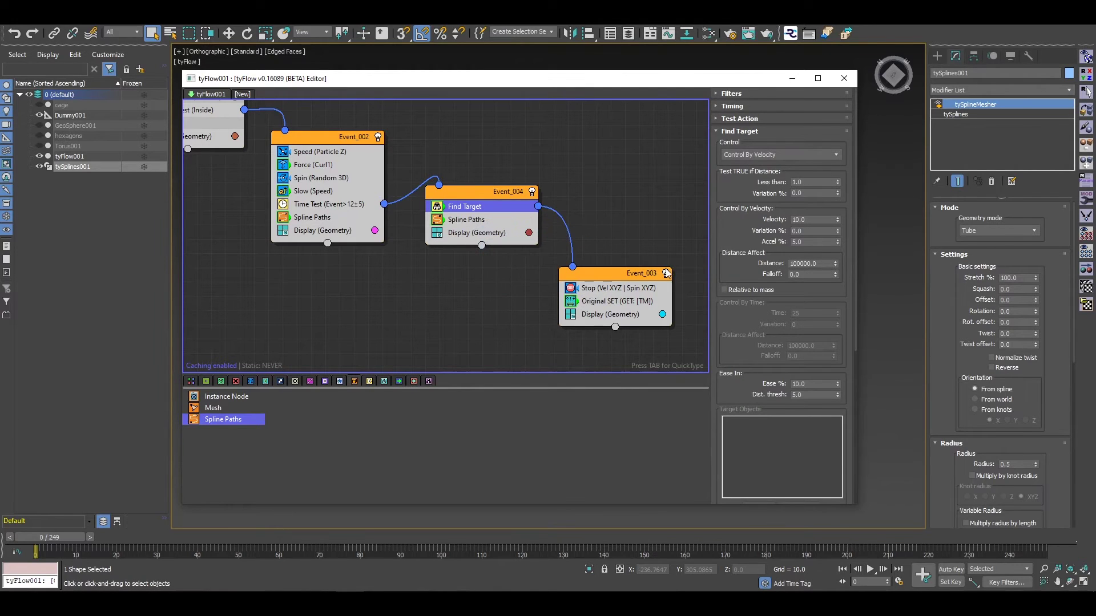
pyautogui.click(627, 300)
pyautogui.rightClick(627, 300)
pyautogui.click(651, 326)
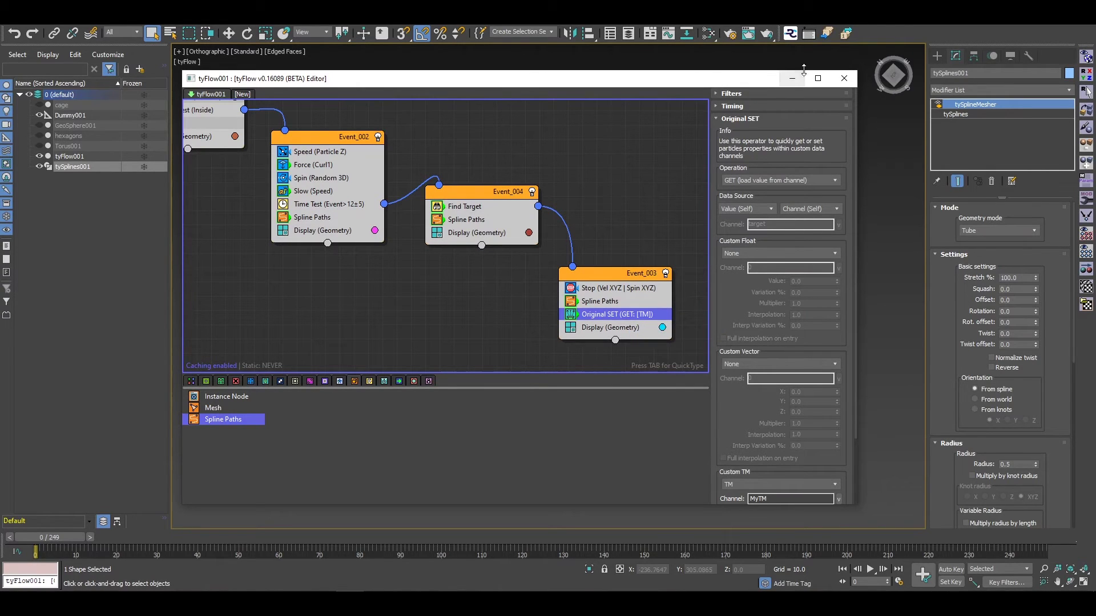
pyautogui.moveTo(619, 302); pyautogui.dragTo(672, 315)
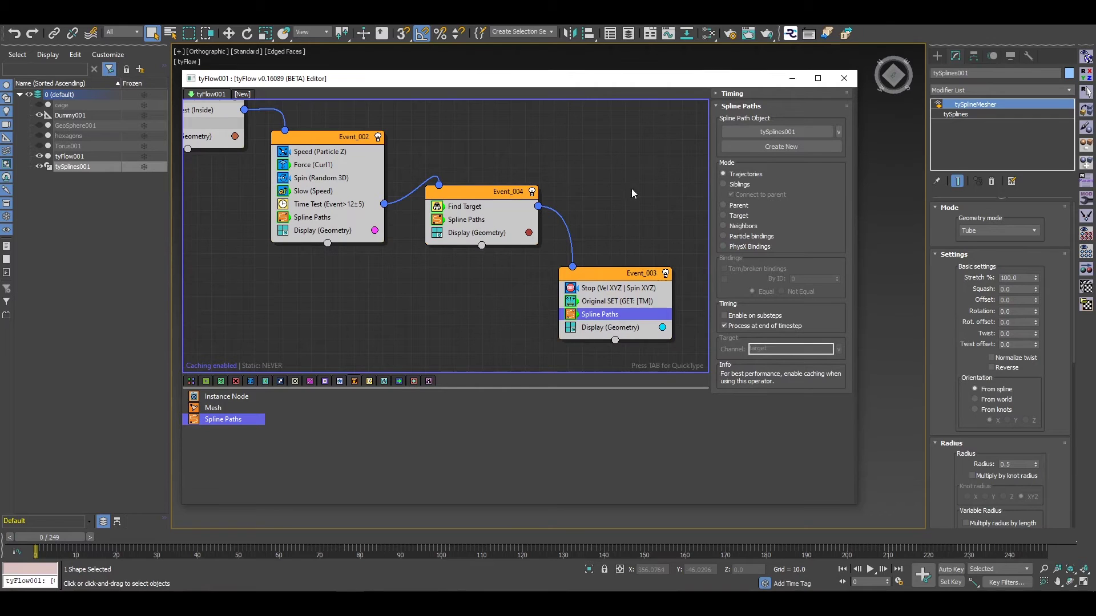
# Minimize the tyFlow editor and set the spline generation Max Age of the tySplines object to 10
pyautogui.click(792, 78)
pyautogui.click(987, 114)
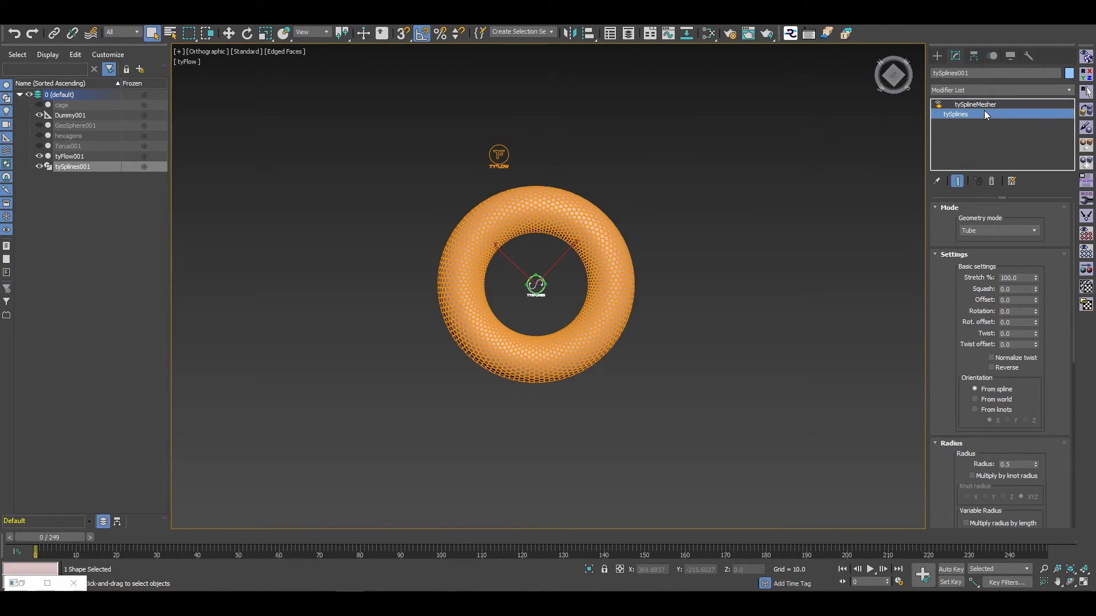
pyautogui.click(981, 114)
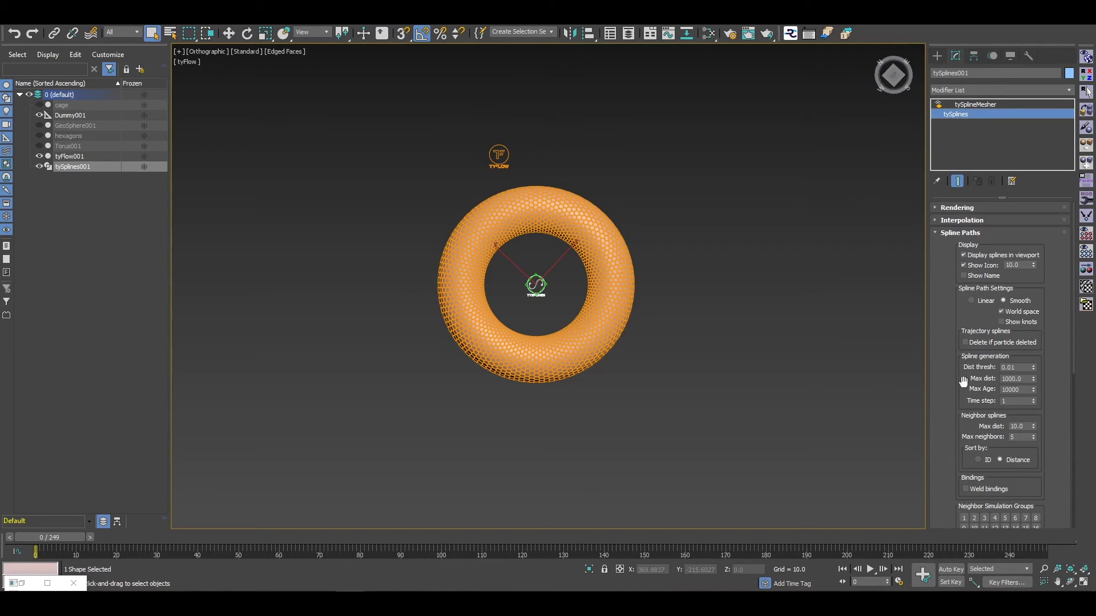
pyautogui.moveTo(961, 400); pyautogui.dragTo(950, 343)
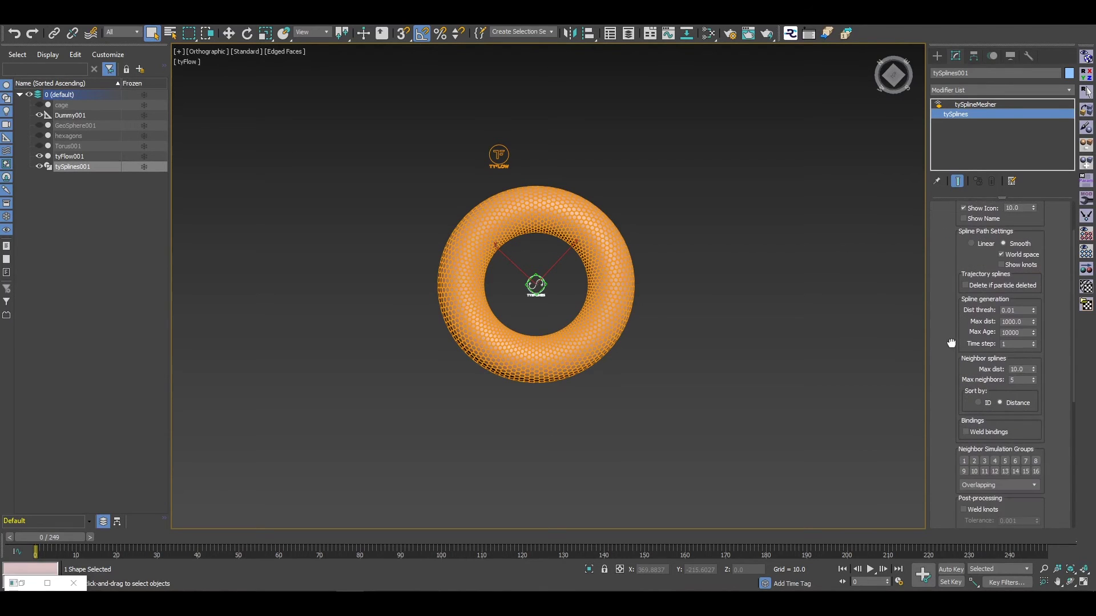
pyautogui.doubleClick(1021, 333)
pyautogui.scroll(6, 479, 251)
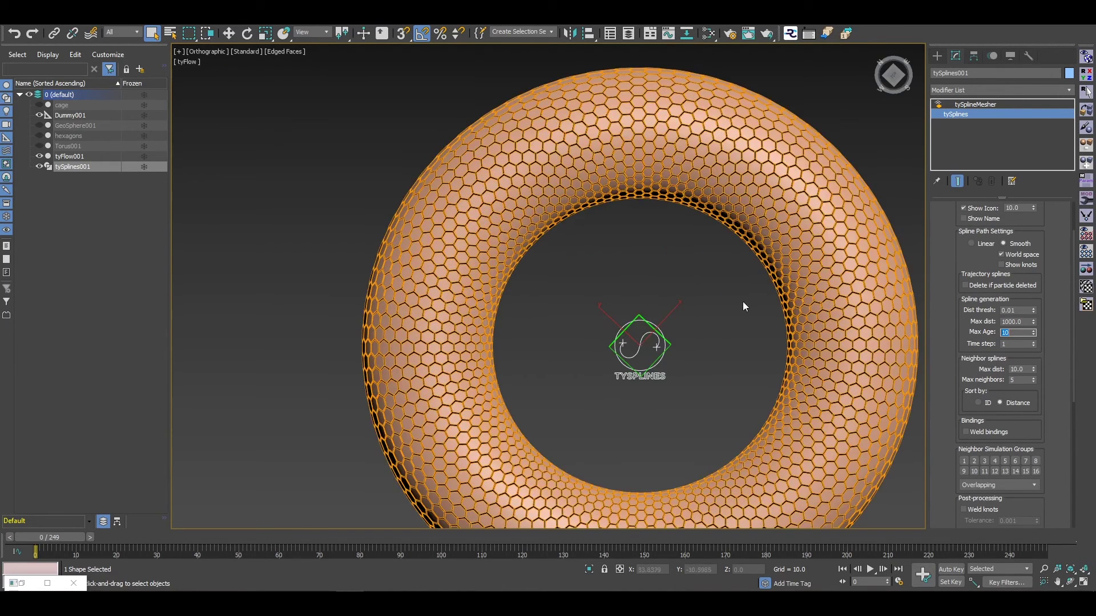
pyautogui.write('10')
# Scrub to frame 86 to examine the trajectory splines trailing the hexagons around the torus, and return to frame 0
pyautogui.moveTo(66, 536); pyautogui.dragTo(406, 567)
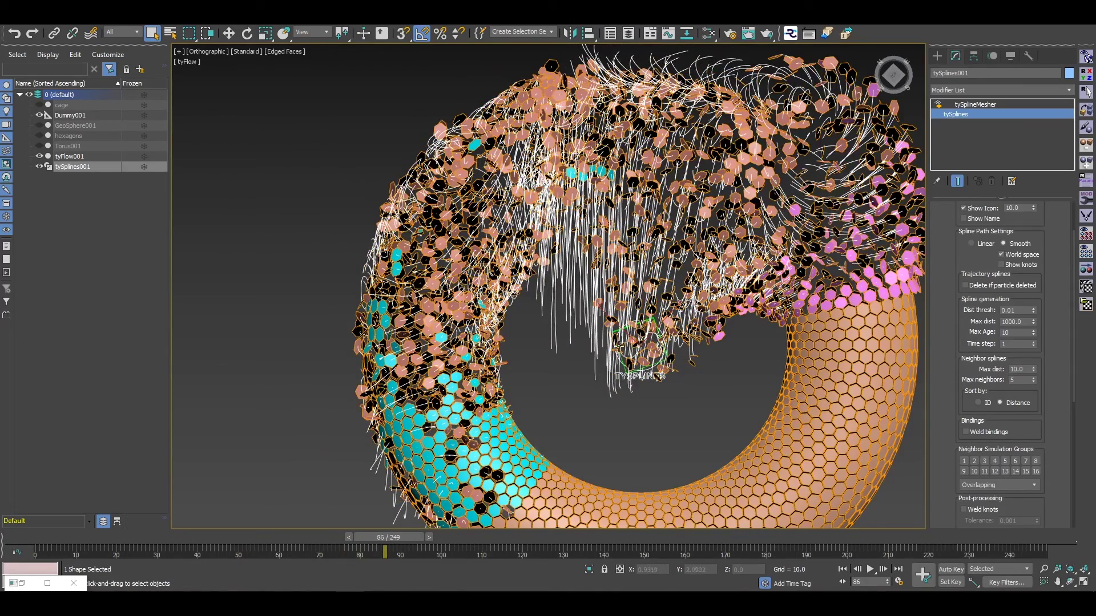
pyautogui.scroll(2, 477, 393)
pyautogui.scroll(2, 656, 321)
pyautogui.scroll(-5, 656, 325)
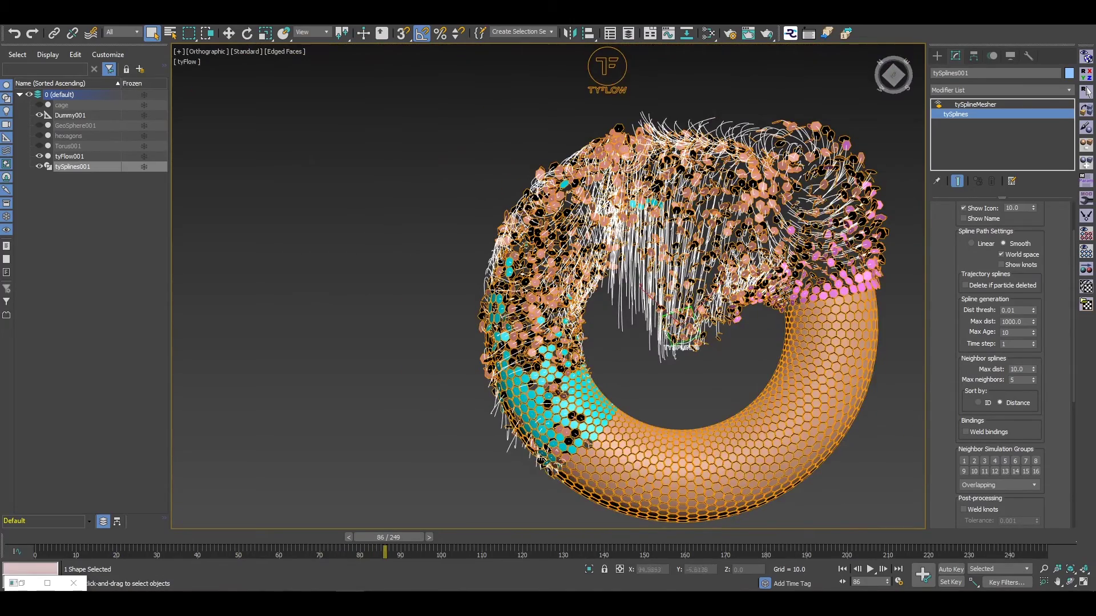
pyautogui.moveTo(656, 325); pyautogui.dragTo(532, 345, button='middle')
pyautogui.scroll(-2, 962, 348)
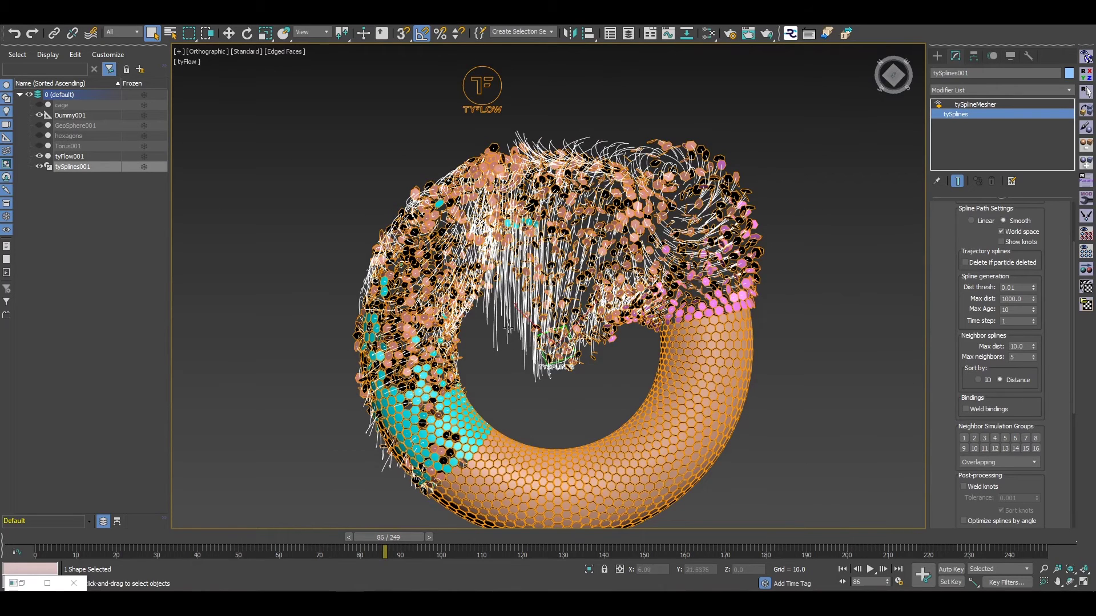
pyautogui.press('Home')
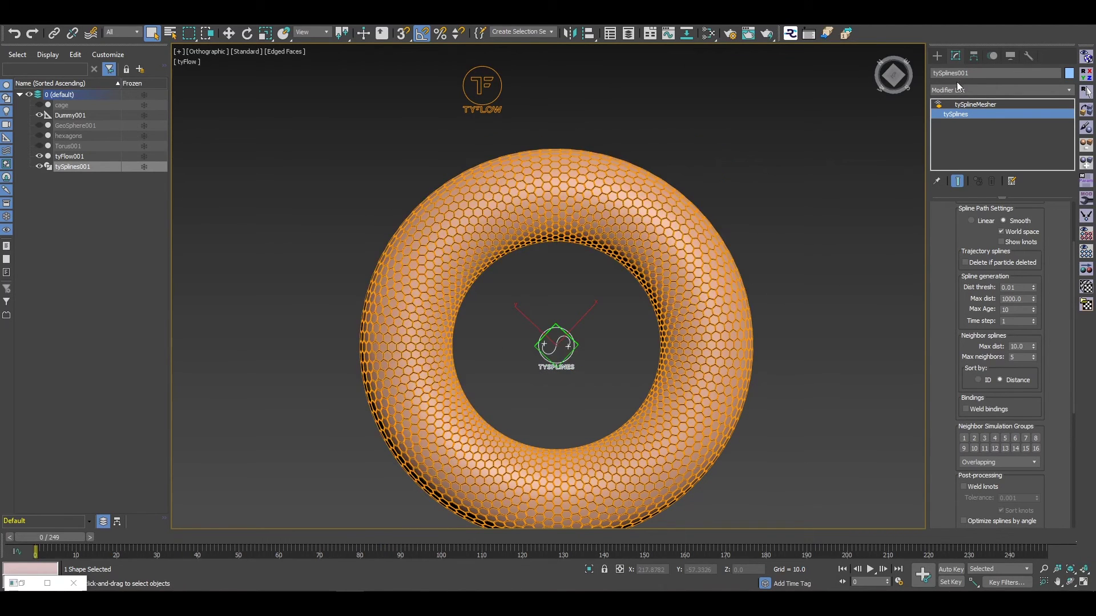
# Enable the tySplineMesher modifier, scrub to about frame 17, and turn off edged faces to inspect the tube trails
pyautogui.click(938, 104)
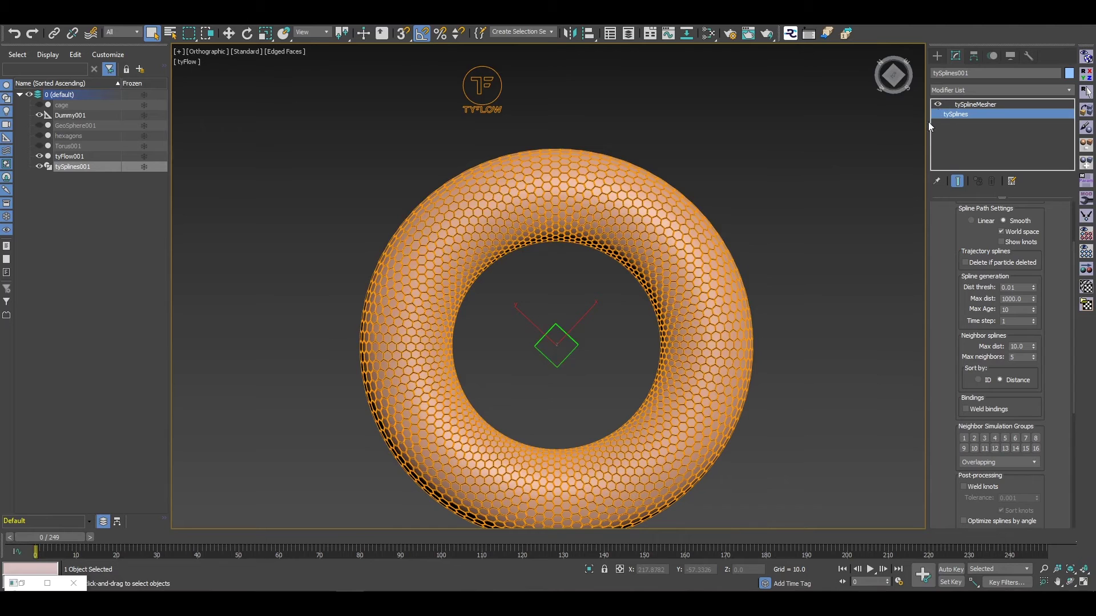
pyautogui.moveTo(62, 540); pyautogui.dragTo(129, 546)
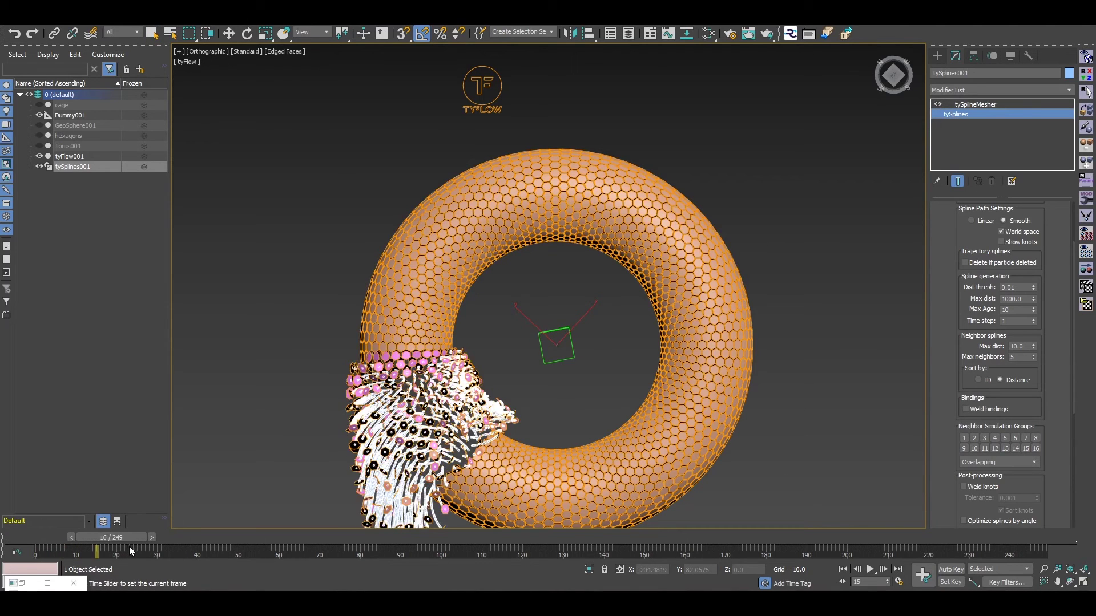
pyautogui.press('F4')
pyautogui.scroll(4, 243, 373)
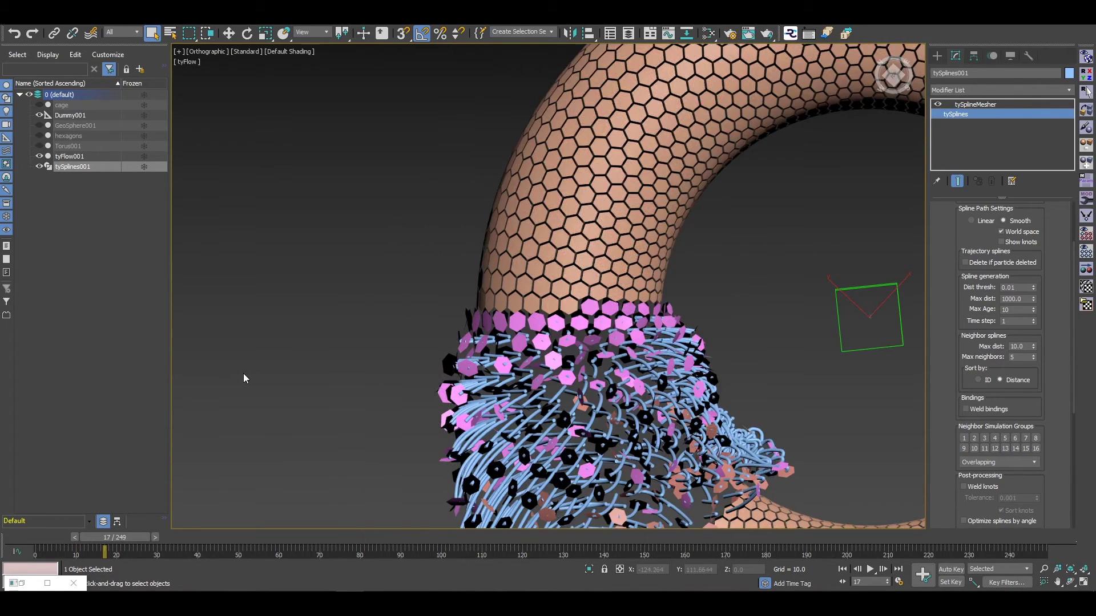
# Scrub to frame 63 to inspect the tube trails across the whole torus, and return to frame 0
pyautogui.moveTo(132, 539); pyautogui.dragTo(307, 548)
pyautogui.press('q')
pyautogui.scroll(-3, 548, 276)
pyautogui.scroll(-2, 548, 275)
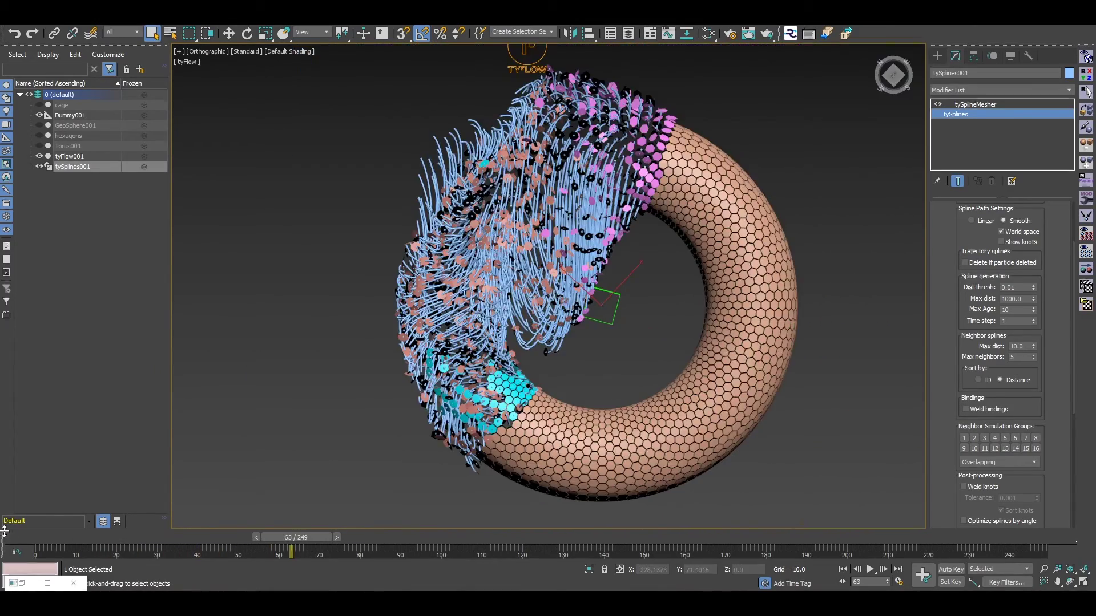
pyautogui.moveTo(295, 537); pyautogui.dragTo(30, 542)
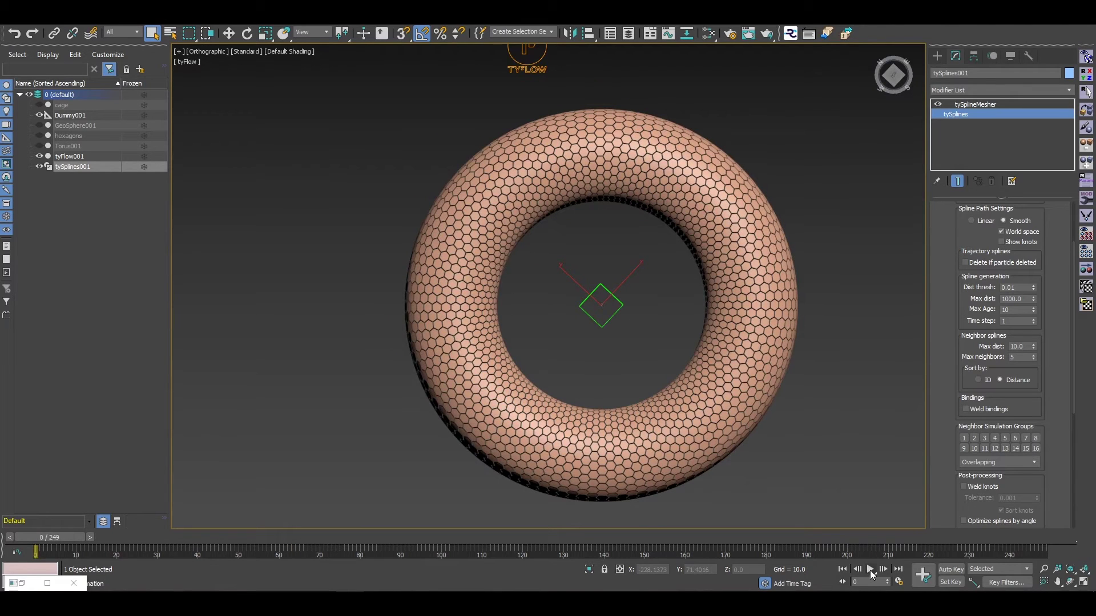
# Play the animation around the torus to examine how the trails follow the scattering and returning hexagons, and rewind to frame 0
pyautogui.click(869, 570)
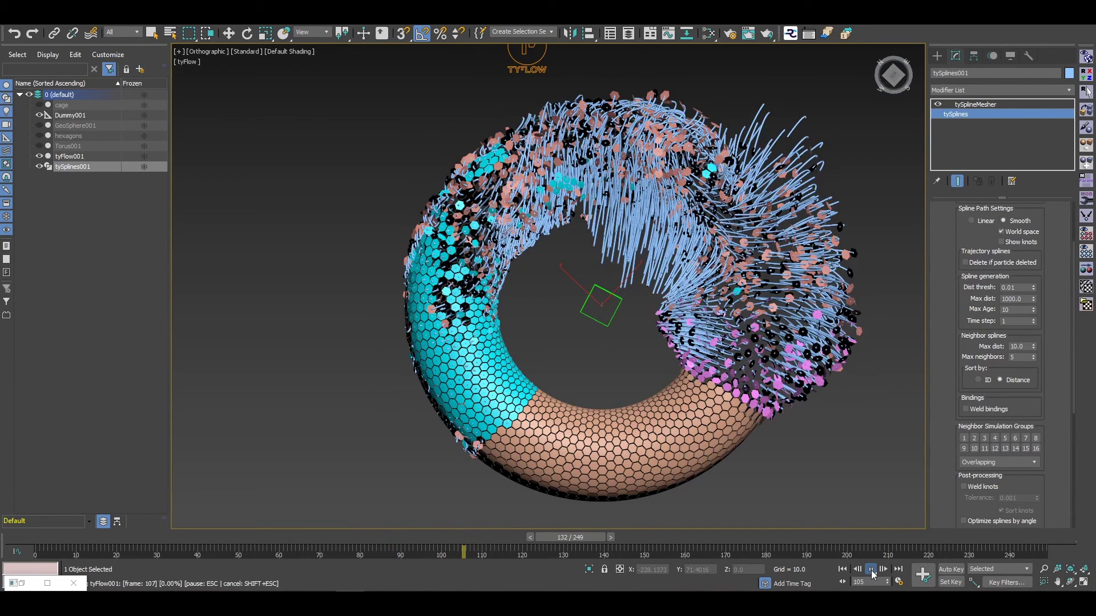
pyautogui.click(872, 570)
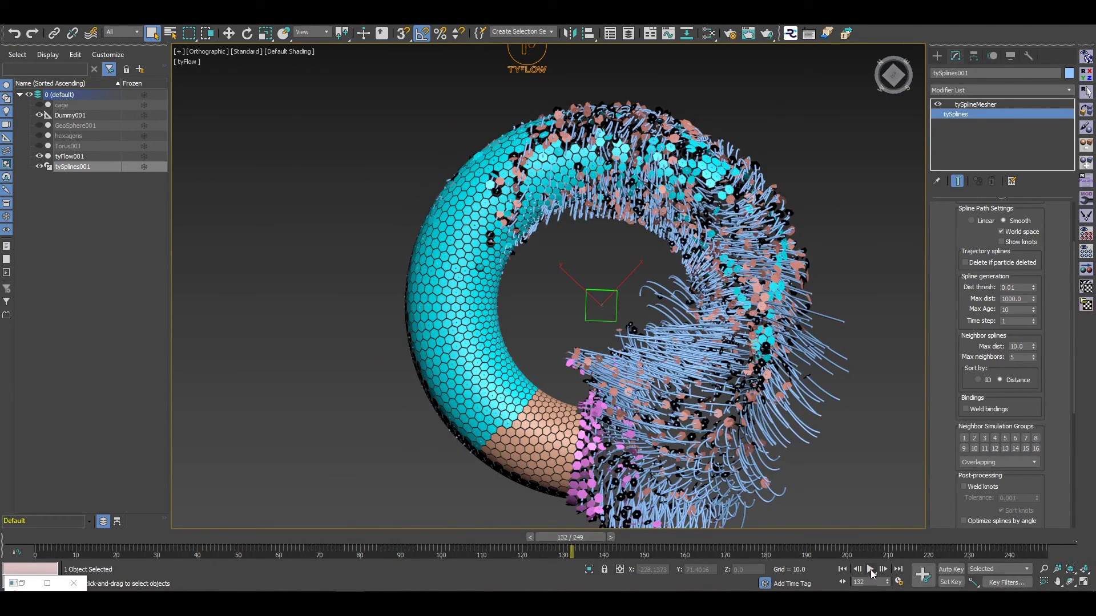
pyautogui.rightClick(871, 570)
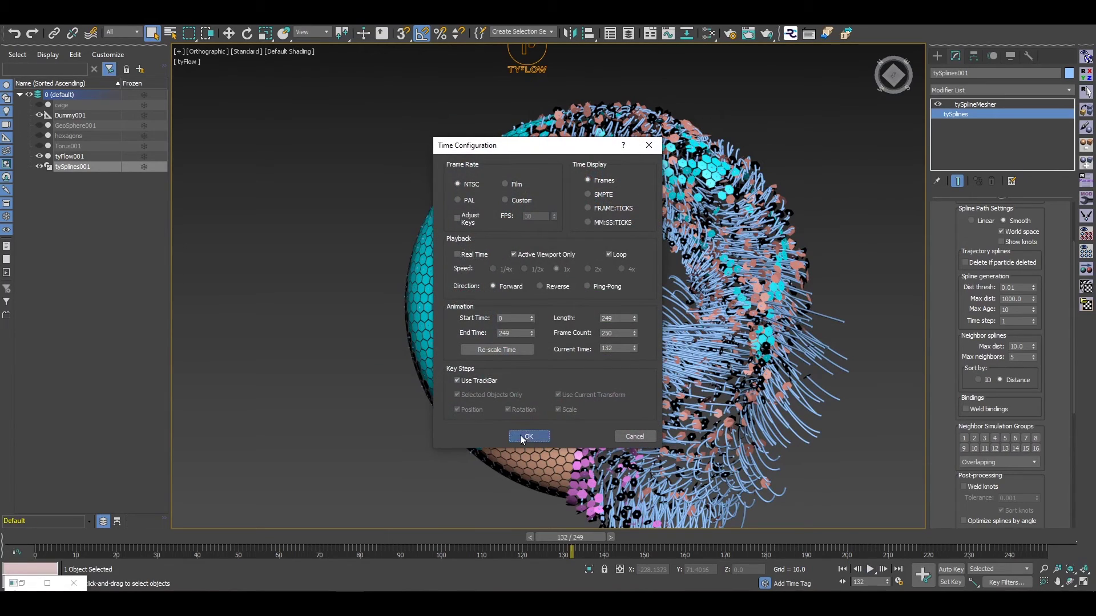
pyautogui.click(519, 434)
pyautogui.click(871, 571)
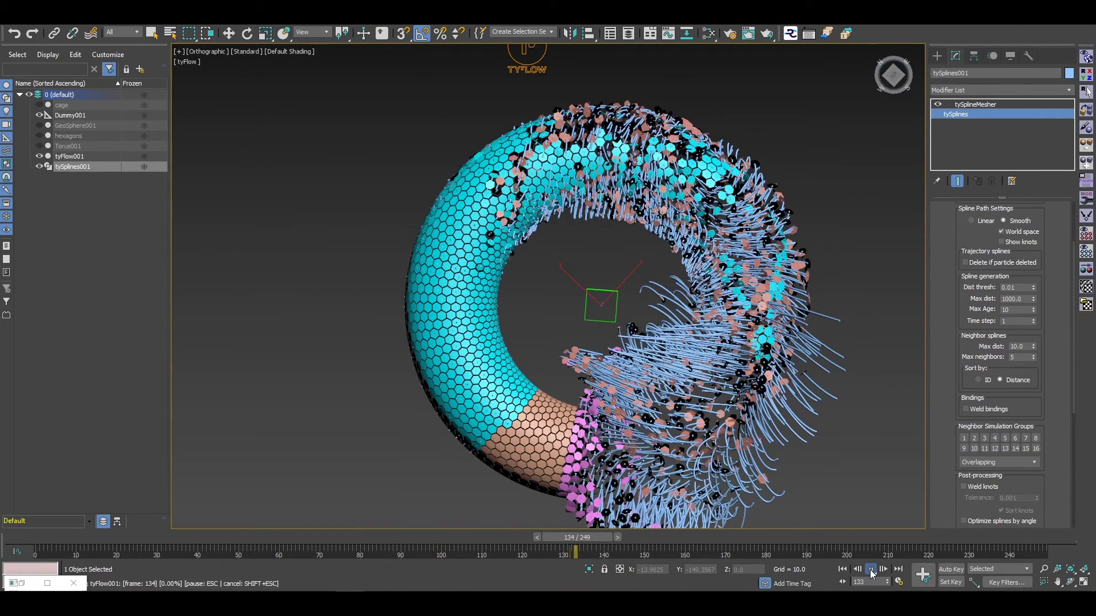
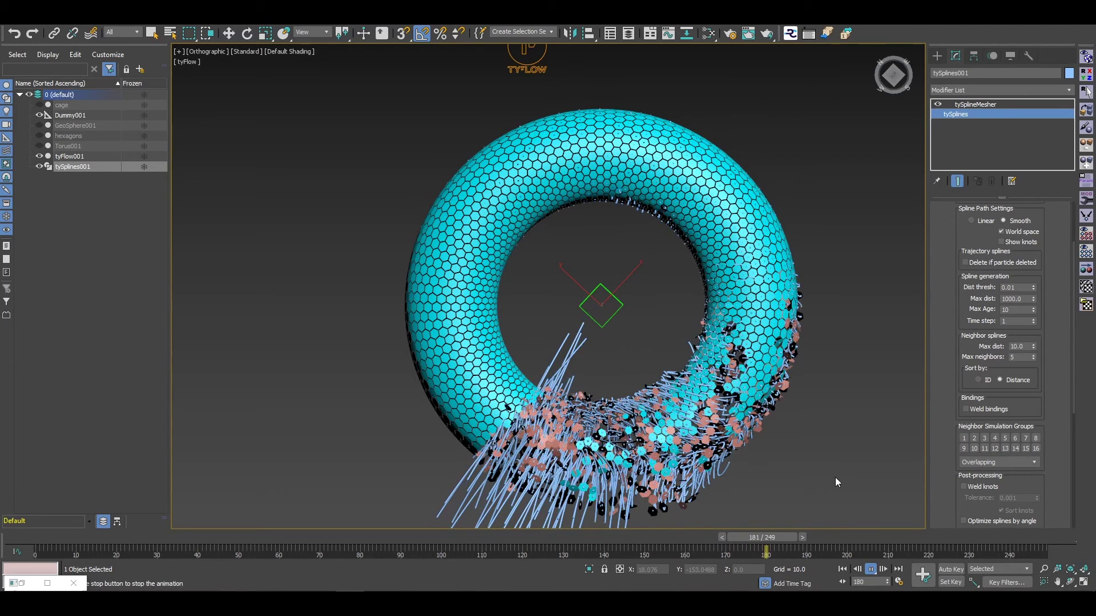
pyautogui.click(870, 569)
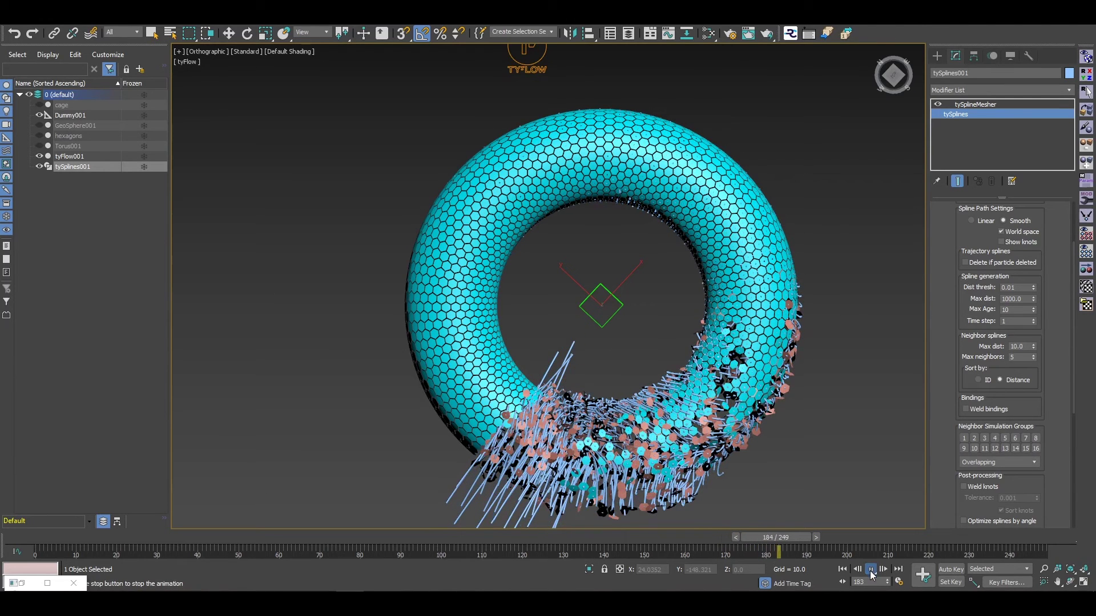
pyautogui.moveTo(793, 536); pyautogui.dragTo(23, 535)
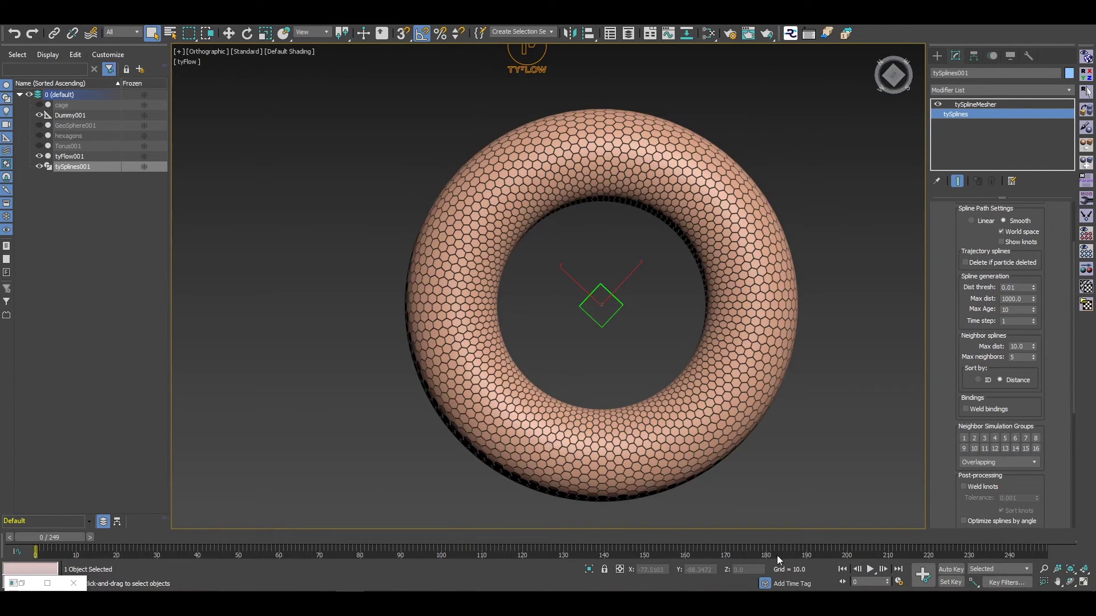
# Restore the tyFlow editor, hide tySplines001, and disable the Spline Paths operators in Event_002, Event_004 and Event_003
pyautogui.click(21, 583)
pyautogui.click(41, 168)
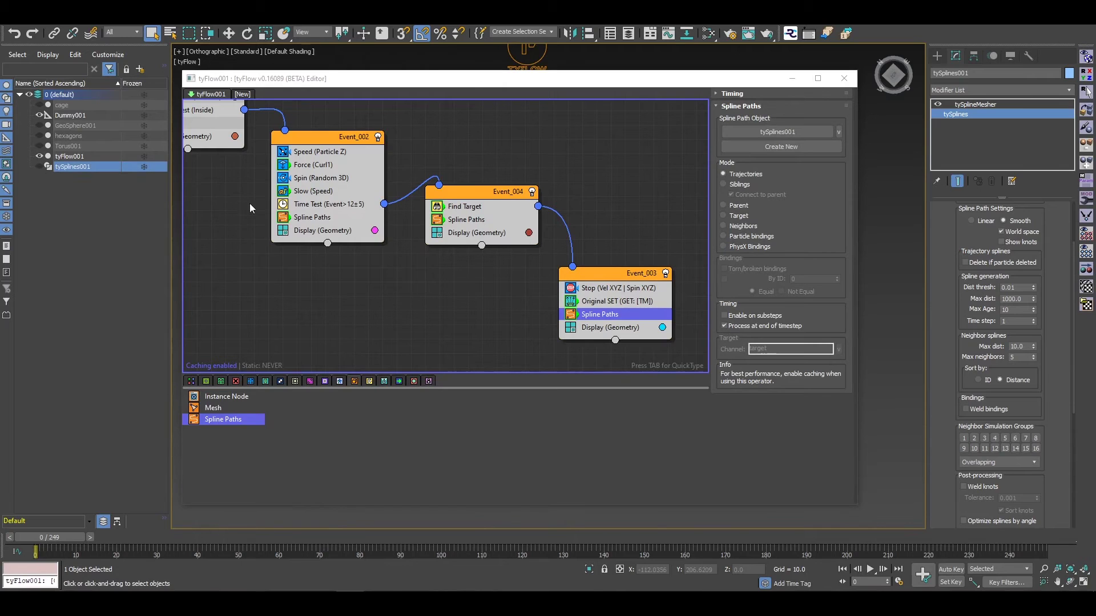
pyautogui.click(283, 219)
pyautogui.click(436, 219)
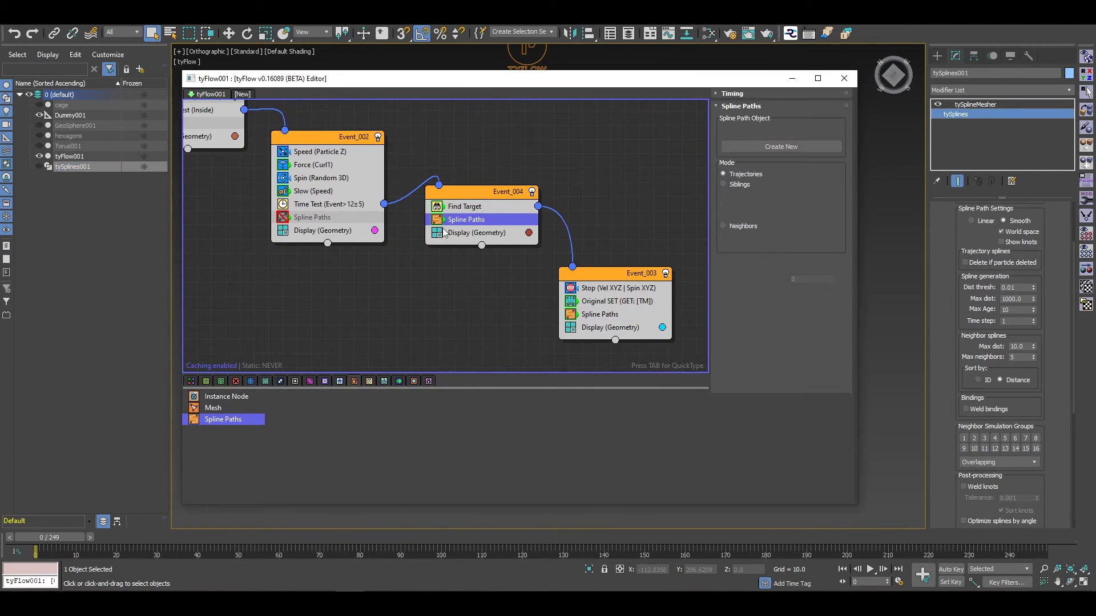
pyautogui.click(571, 313)
# Enable the Shell operator in Event_001 and check the thickened hexagons at about frame 45 before returning to frame 0
pyautogui.moveTo(188, 140); pyautogui.dragTo(475, 242, button='middle')
pyautogui.click(454, 230)
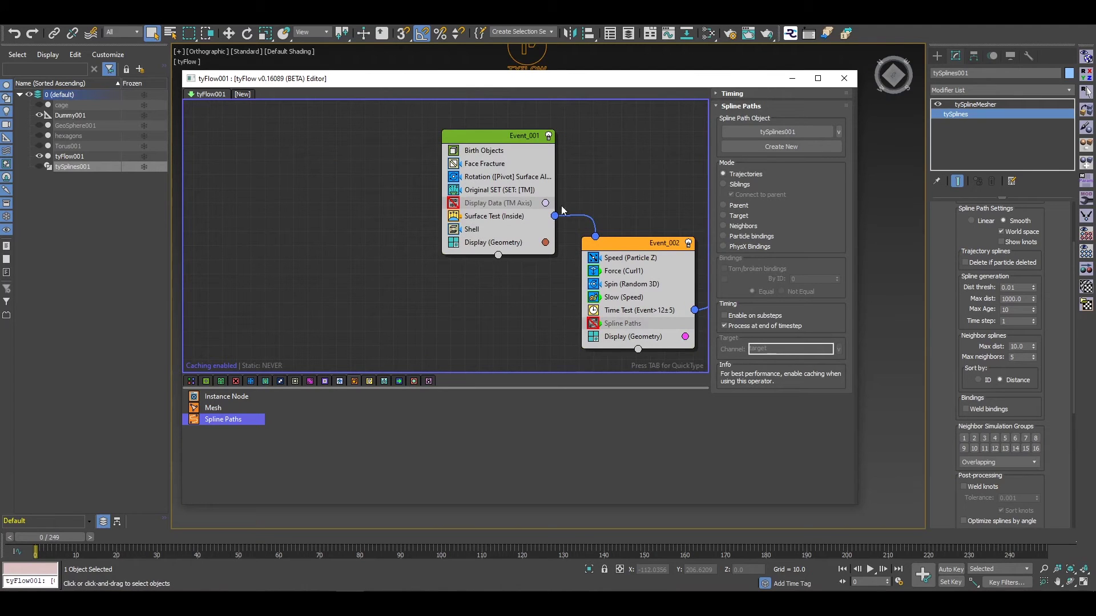
pyautogui.click(483, 231)
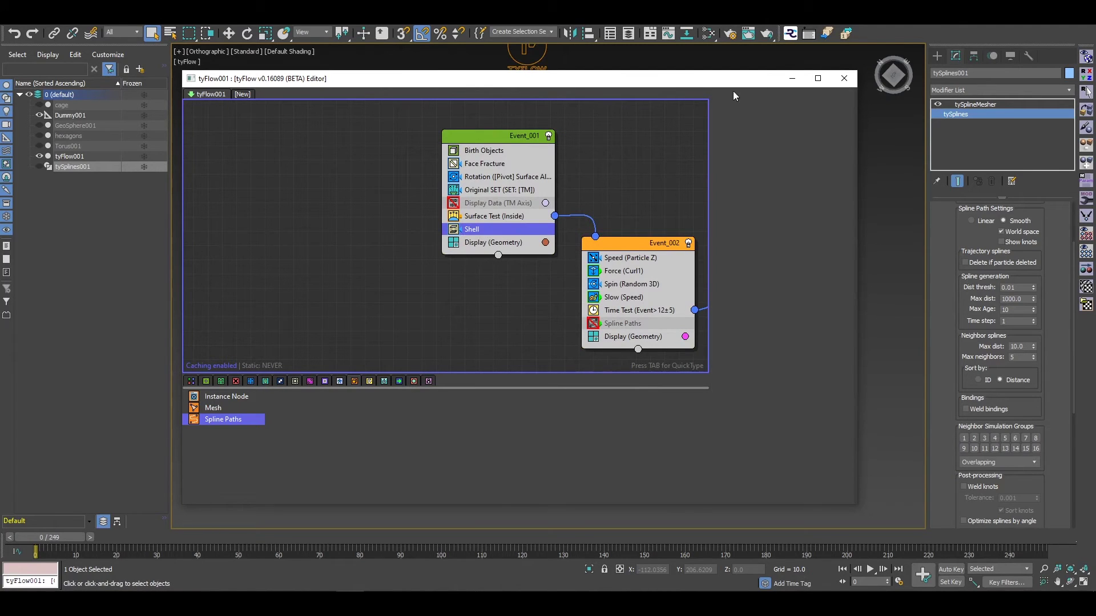
pyautogui.click(792, 78)
pyautogui.moveTo(80, 542); pyautogui.dragTo(257, 541)
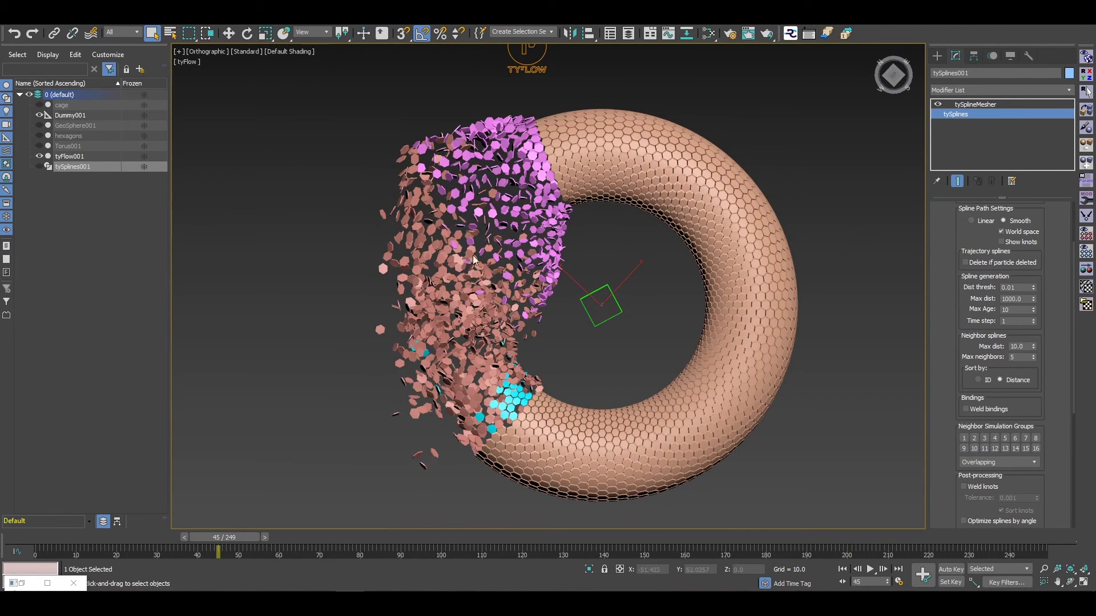
pyautogui.click(25, 538)
pyautogui.click(22, 583)
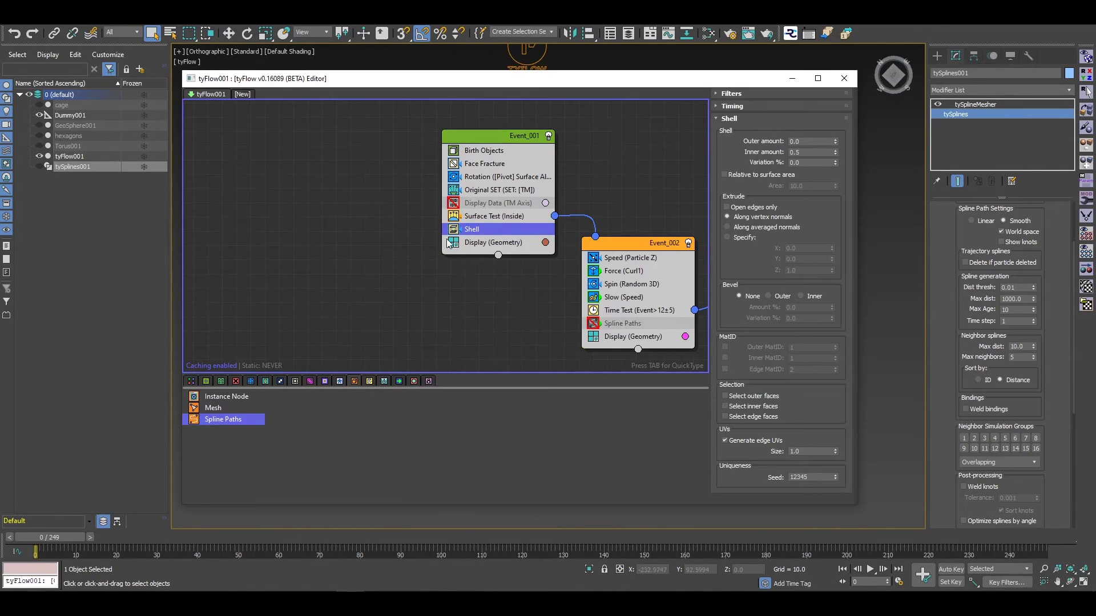
# Add a Particle Physics operator to Event_002, between Slow and Time Test
pyautogui.moveTo(496, 204); pyautogui.dragTo(347, 159, button='middle')
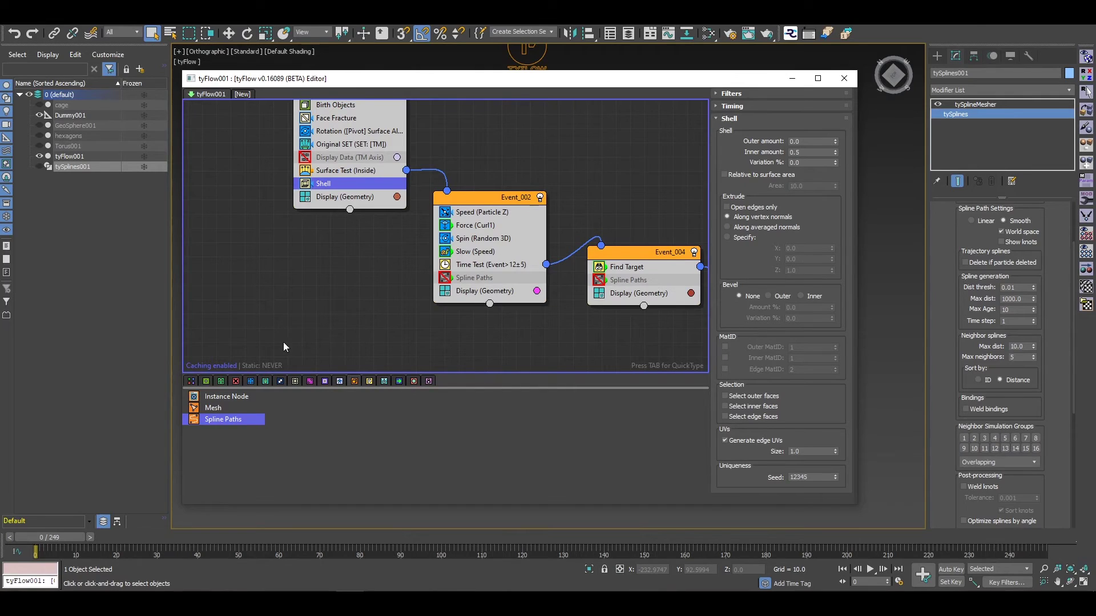
pyautogui.click(310, 383)
pyautogui.moveTo(226, 465); pyautogui.dragTo(227, 464)
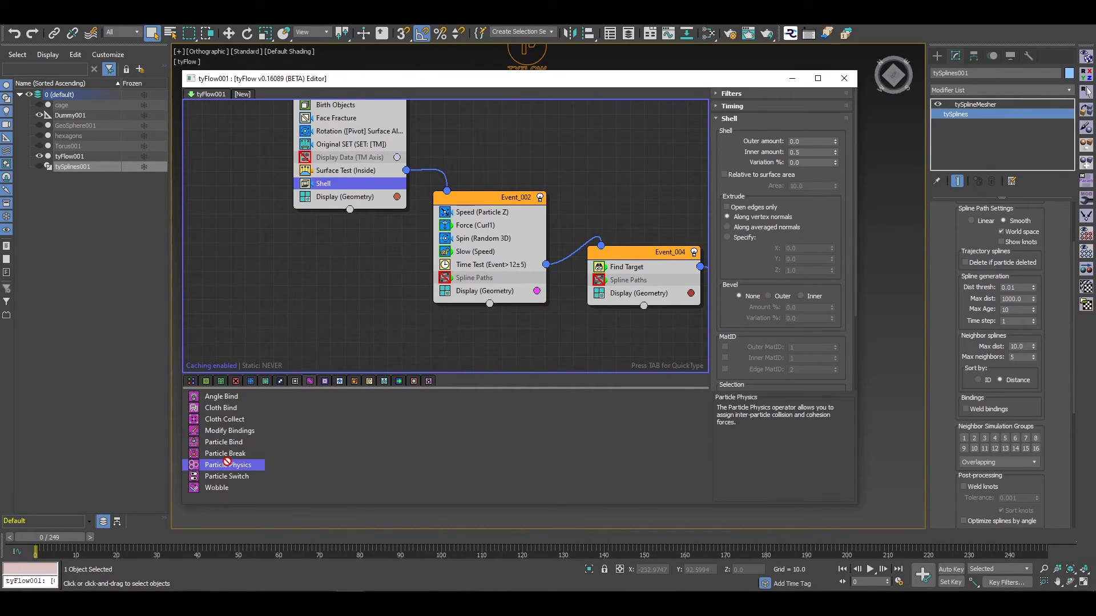
pyautogui.moveTo(498, 252)
pyautogui.mouseDown()
pyautogui.moveTo(486, 279)
pyautogui.moveTo(496, 261)
pyautogui.moveTo(483, 263)
pyautogui.mouseUp()
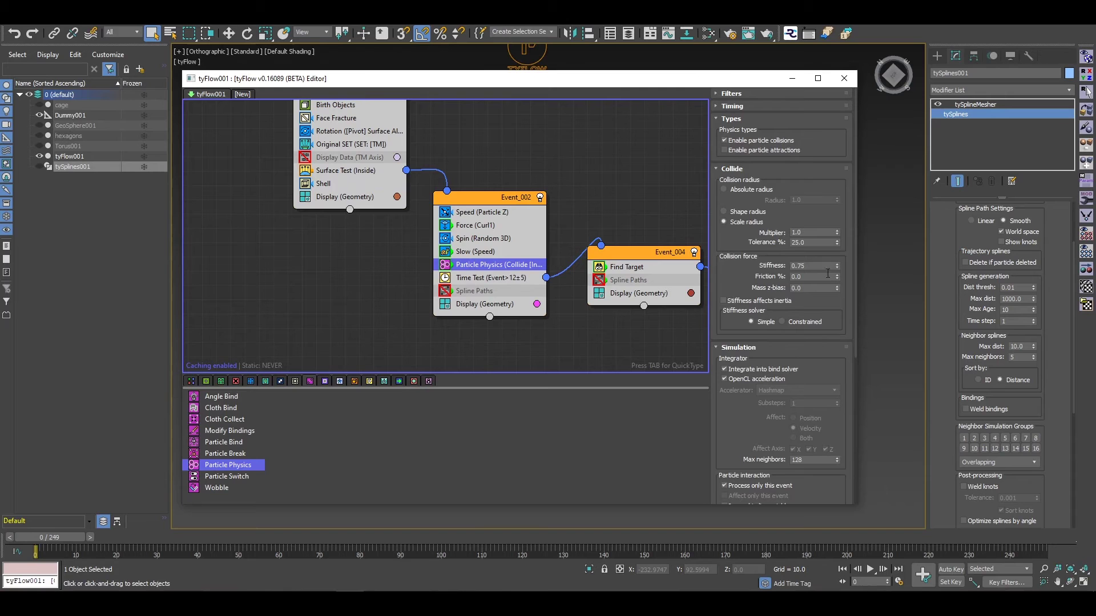
# Turn on Draw collision shapes for the Particle Physics operator and go to frame 3 with the editor moved clear of the torus
pyautogui.moveTo(735, 87); pyautogui.dragTo(514, 108)
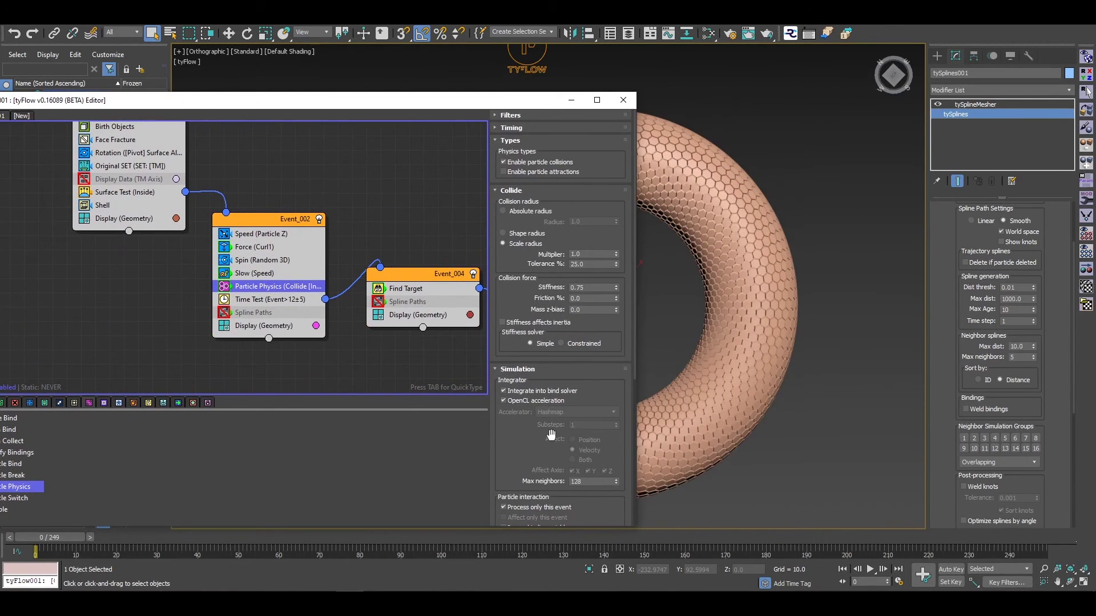
pyautogui.moveTo(551, 435); pyautogui.dragTo(532, 204)
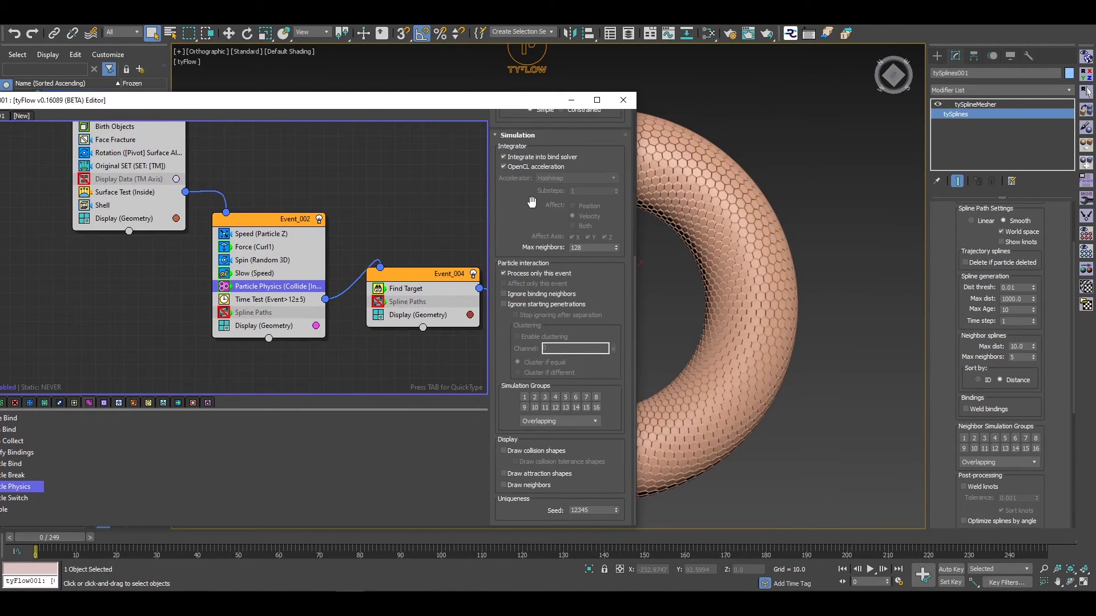
pyautogui.click(561, 452)
pyautogui.moveTo(528, 105); pyautogui.dragTo(737, 521)
pyautogui.moveTo(72, 537); pyautogui.dragTo(81, 537)
pyautogui.moveTo(562, 525); pyautogui.dragTo(78, 73)
pyautogui.scroll(5, 257, 240)
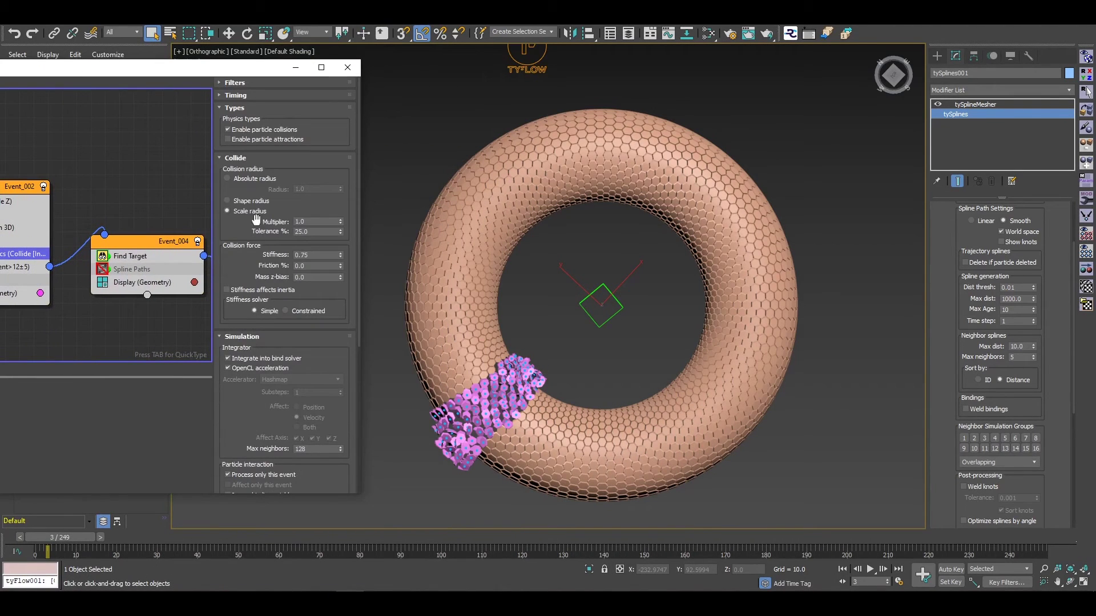
# Switch the Particle Physics collision radius to Shape radius and inspect the collision circles on the hexagons up close
pyautogui.click(228, 201)
pyautogui.scroll(10, 551, 396)
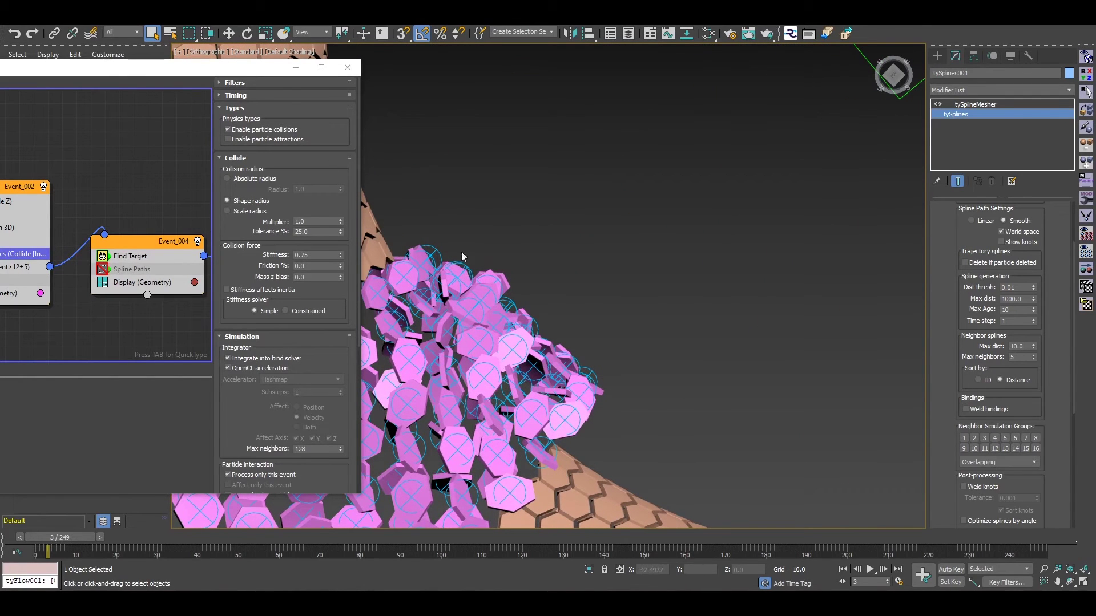
pyautogui.keyDown('alt'); pyautogui.moveTo(402, 304); pyautogui.dragTo(568, 406, button='middle'); pyautogui.keyUp('alt')
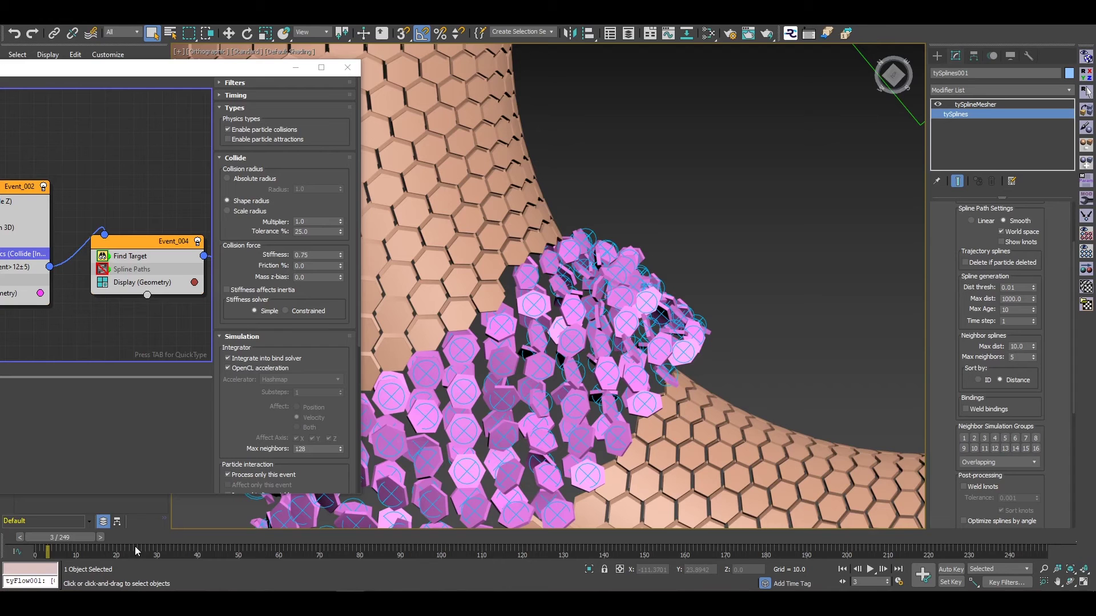
# Copy Event_002's Particle Physics operator into Event_004 as an instance above Find Target, shifting Event_003 slightly down
pyautogui.moveTo(219, 76); pyautogui.dragTo(484, 97)
pyautogui.moveTo(431, 154); pyautogui.dragTo(270, 176, button='middle')
pyautogui.moveTo(266, 243); pyautogui.dragTo(263, 270)
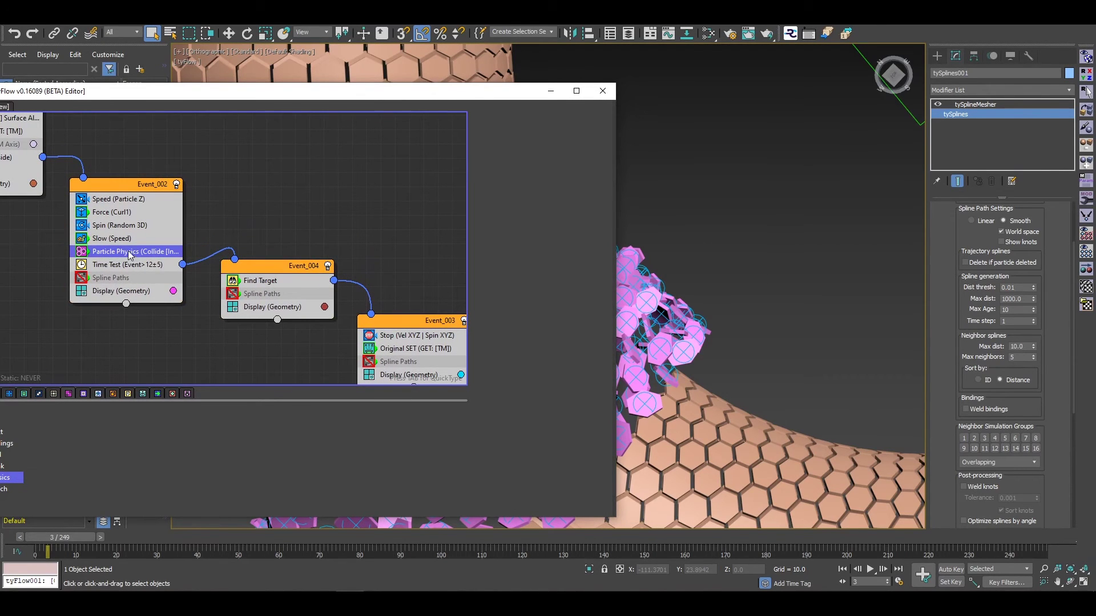
pyautogui.rightClick(129, 255)
pyautogui.press('Escape')
pyautogui.click(274, 268)
pyautogui.rightClick(274, 269)
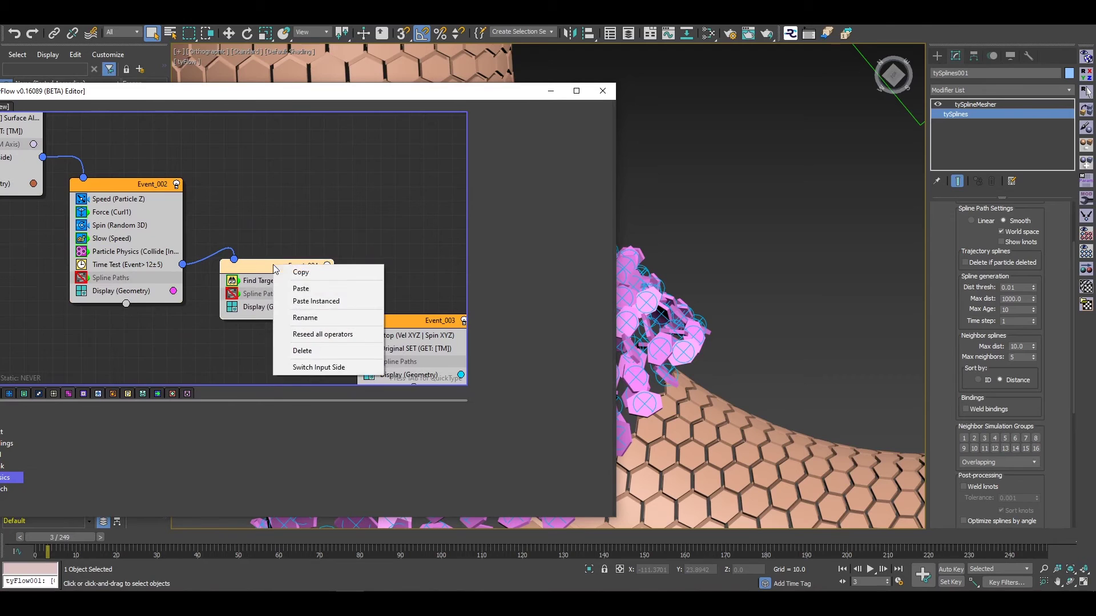
pyautogui.click(316, 301)
pyautogui.click(280, 285)
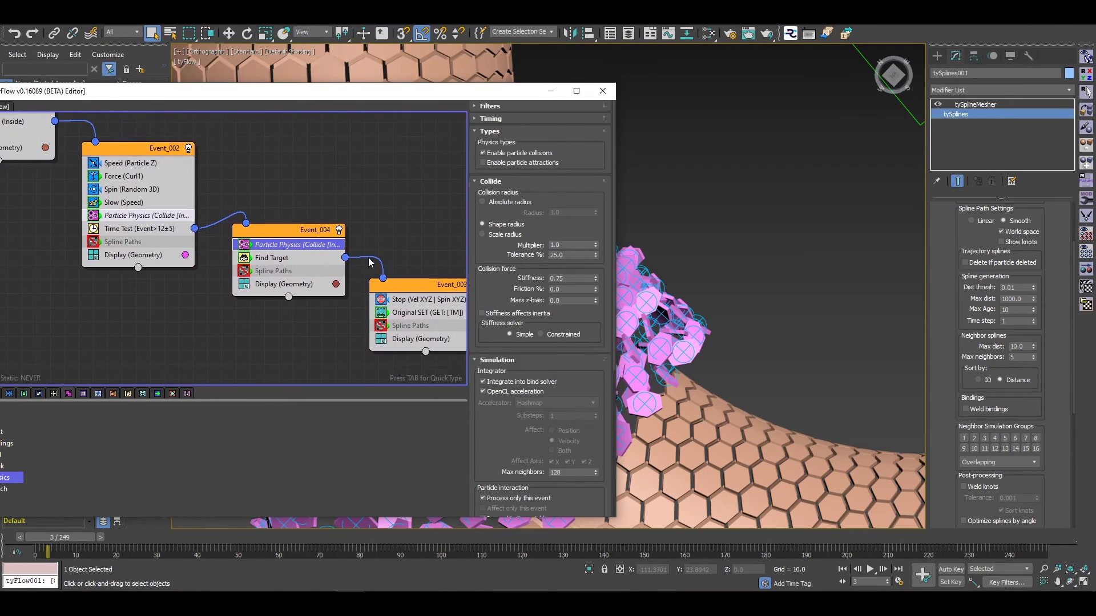
pyautogui.moveTo(425, 289); pyautogui.dragTo(420, 299)
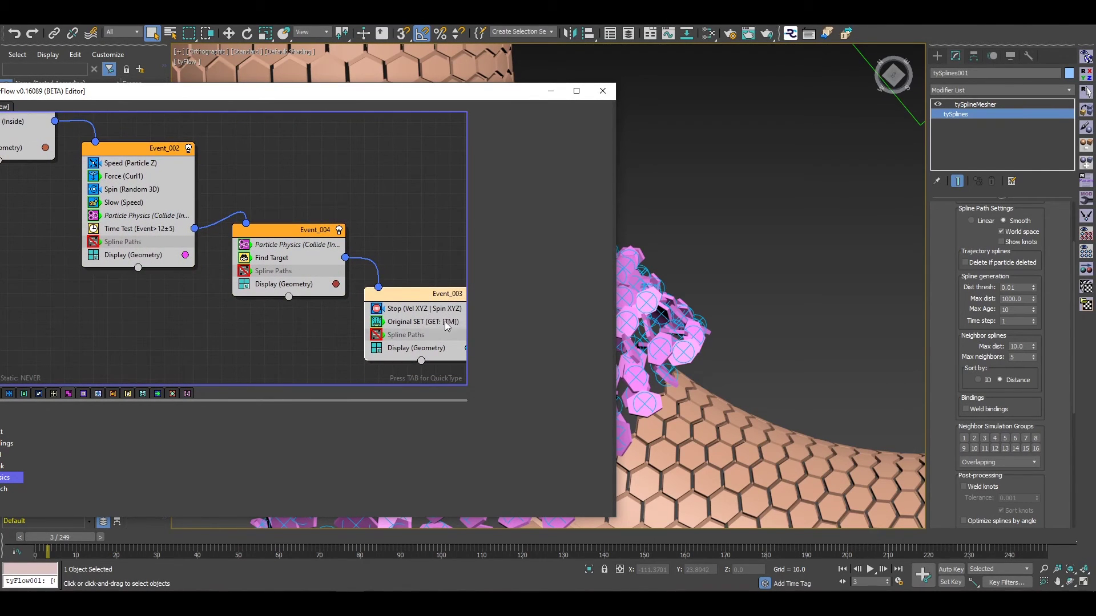
# Play the simulation from frame 3 to frame 41 to examine how the hexagons collide while returning
pyautogui.moveTo(675, 366); pyautogui.dragTo(758, 366, button='middle')
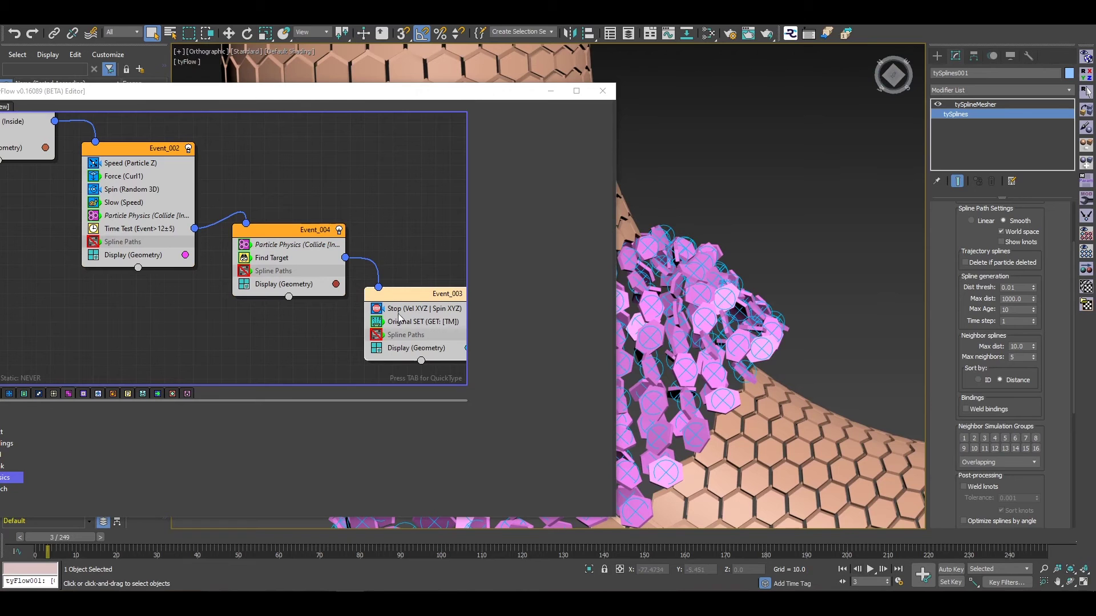
pyautogui.click(871, 569)
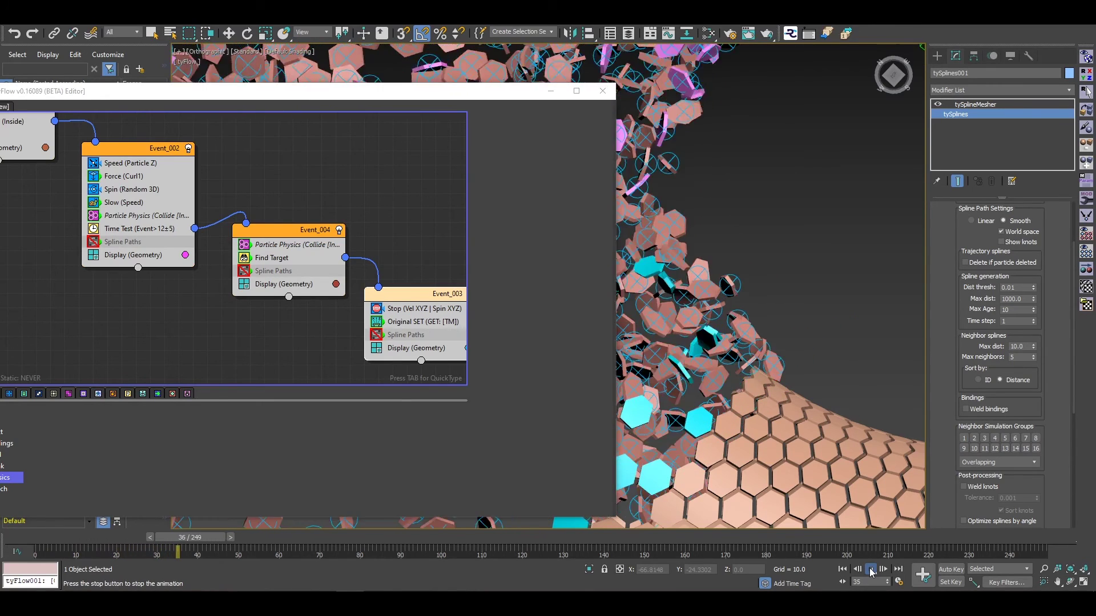
pyautogui.click(871, 570)
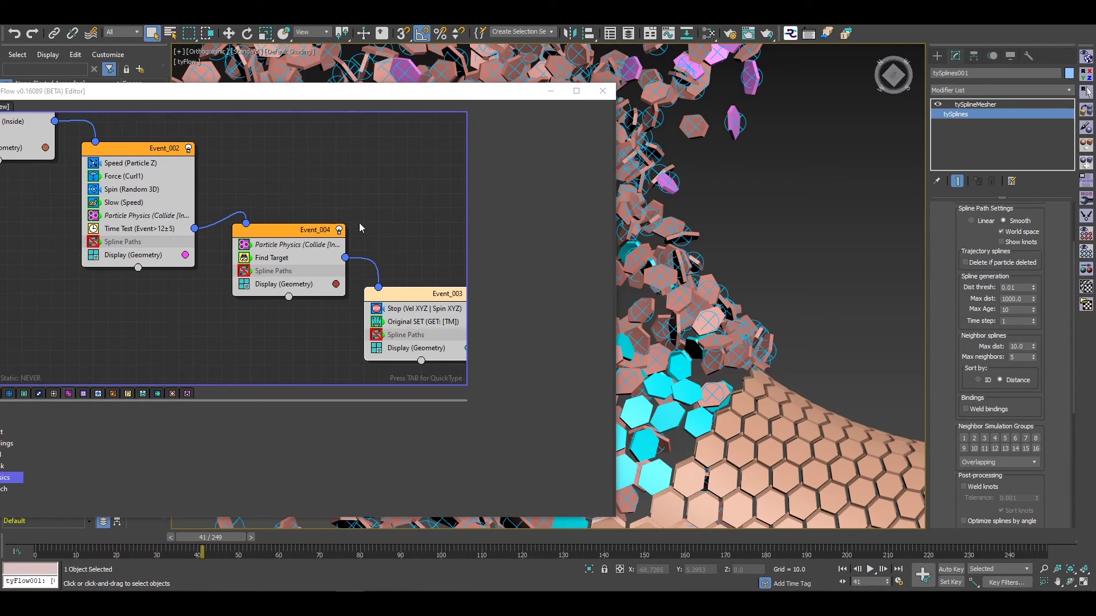
# Turn off Process only this event in Event_004's Particle Physics operator so collisions also consider particles in other events
pyautogui.click(318, 246)
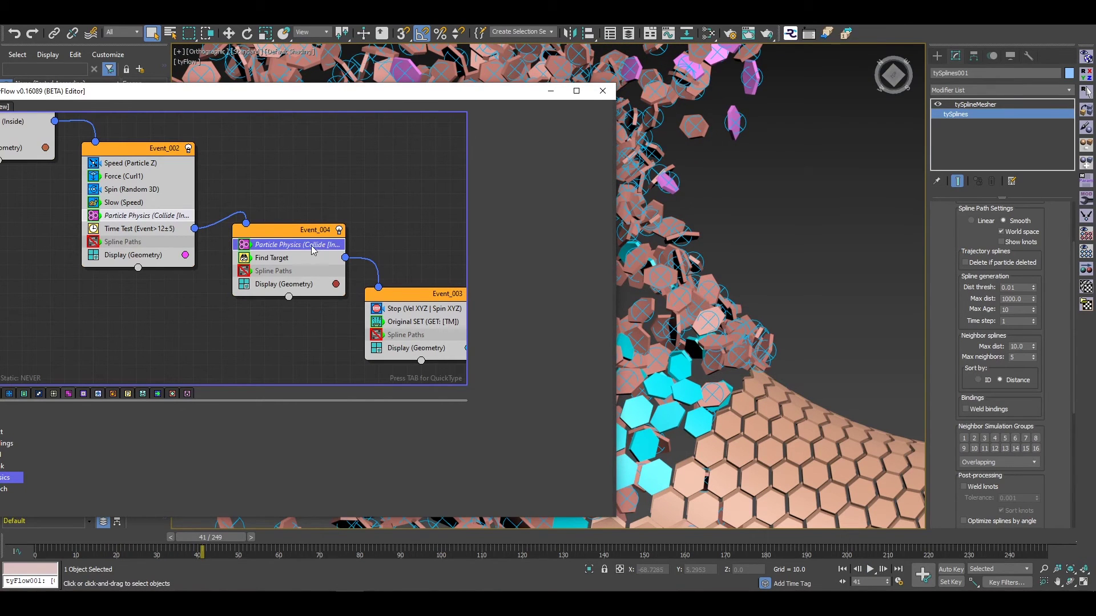
pyautogui.scroll(-5, 549, 421)
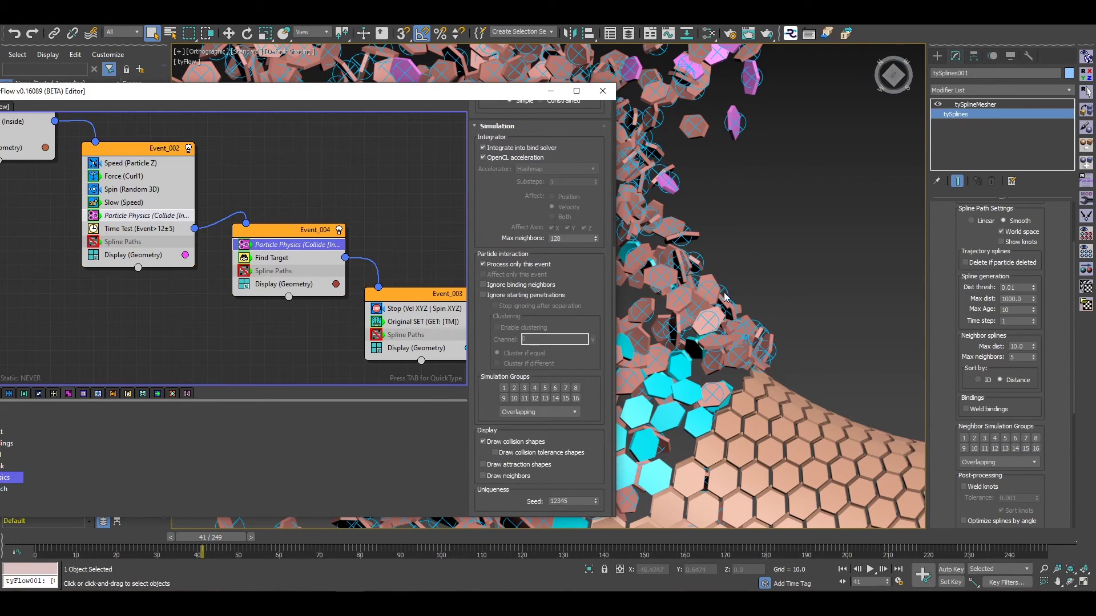
pyautogui.moveTo(464, 257); pyautogui.dragTo(313, 228, button='middle')
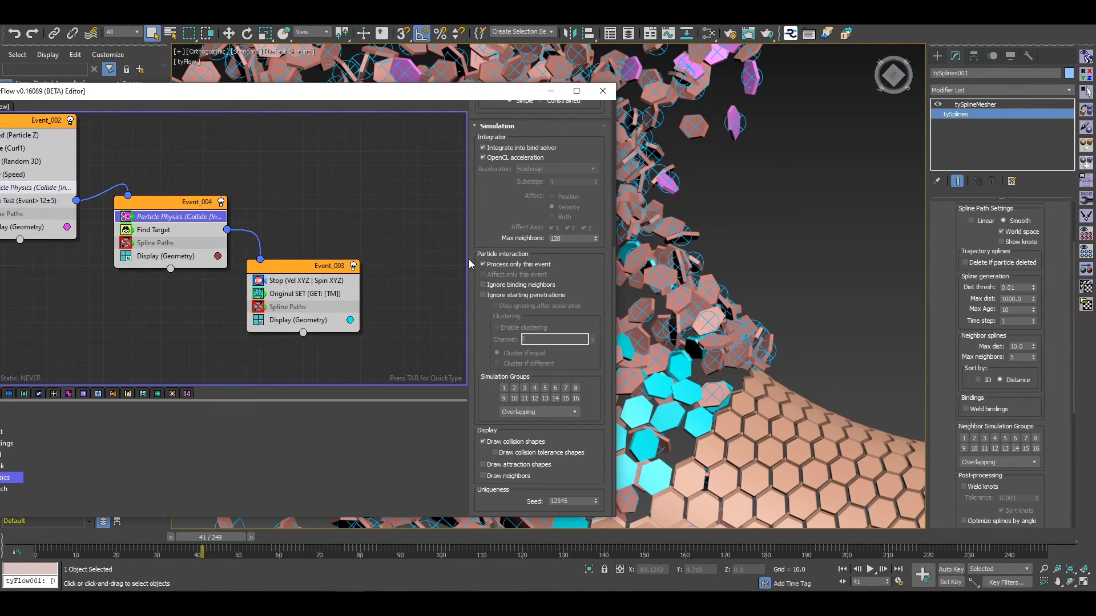
pyautogui.click(522, 266)
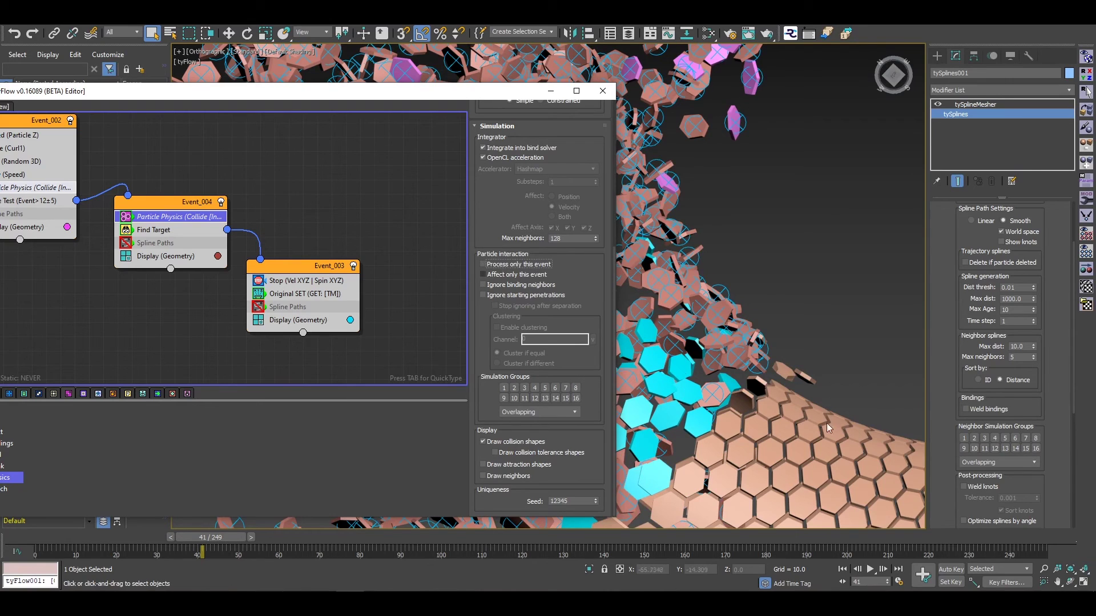
pyautogui.scroll(-5, 776, 412)
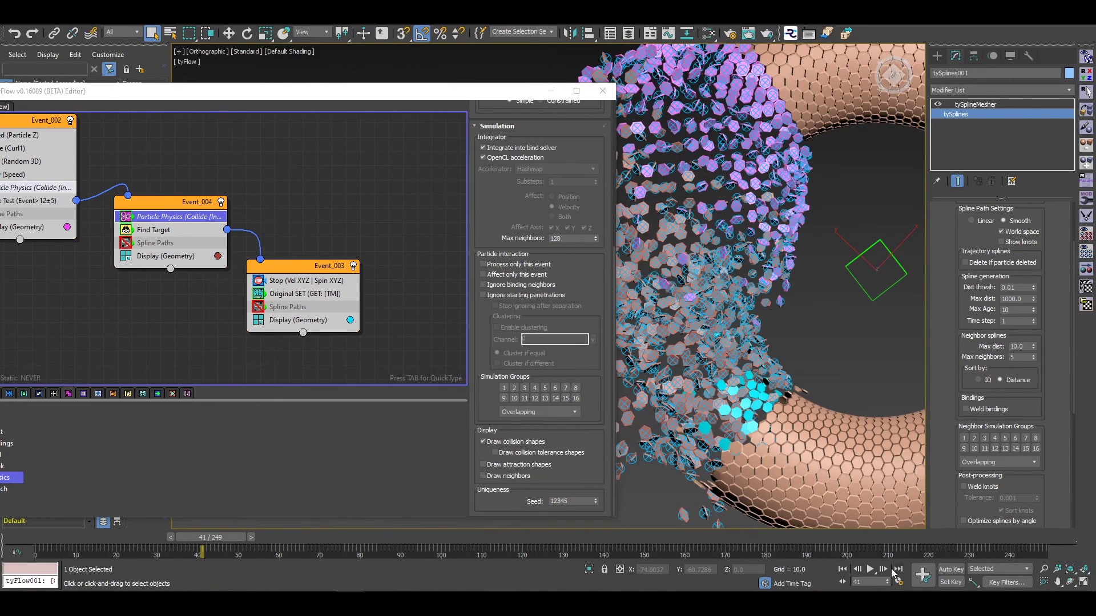
# Play the simulation to frame 61, then turn off Draw collision shapes in Event_004's Particle Physics operator
pyautogui.click(870, 570)
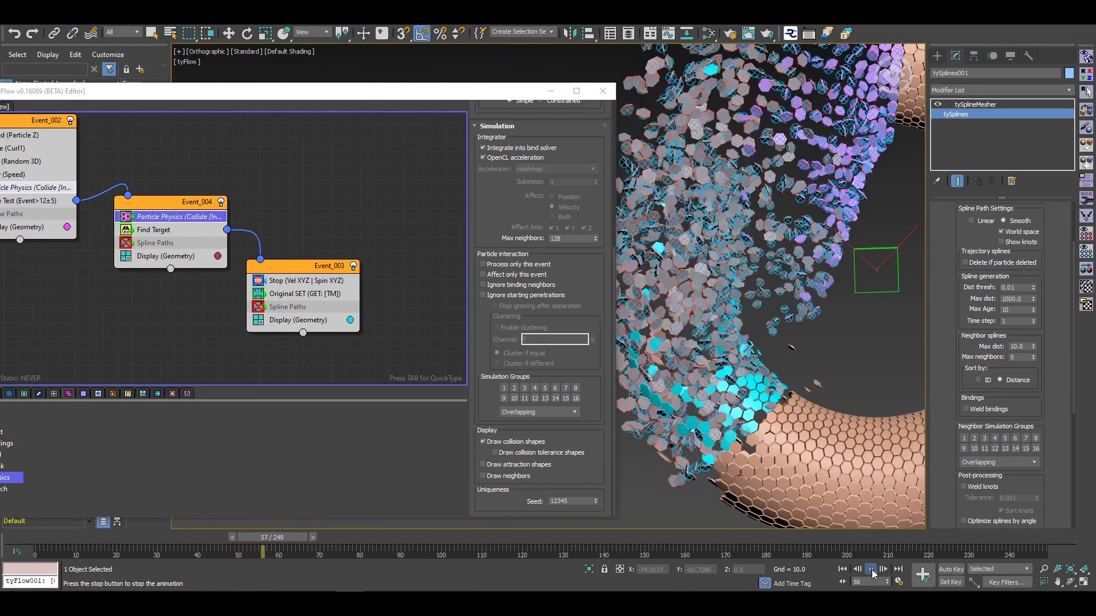
pyautogui.click(871, 570)
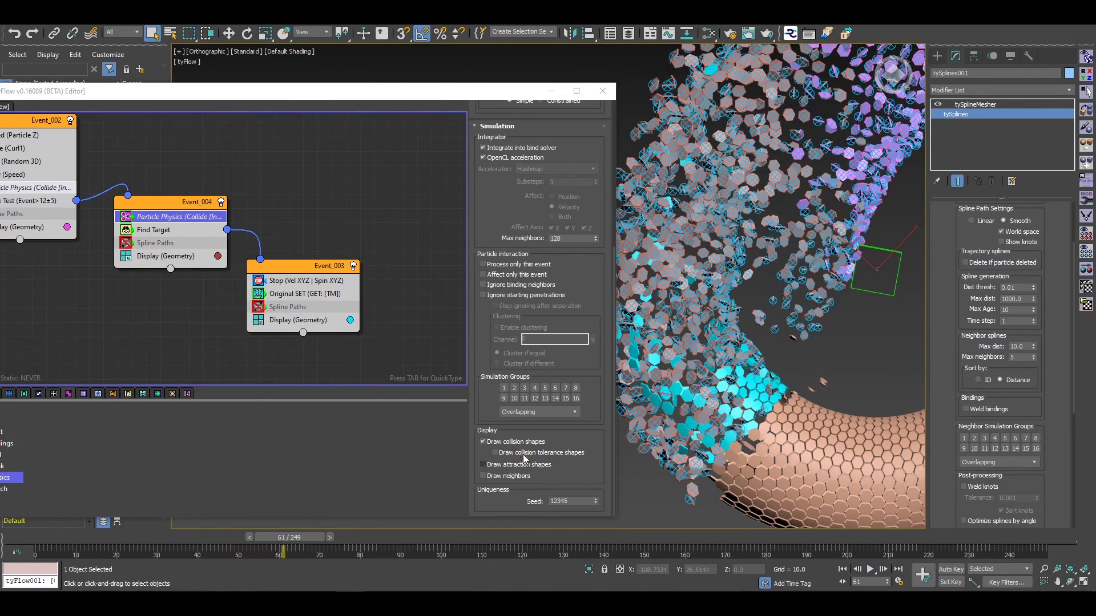
pyautogui.click(484, 442)
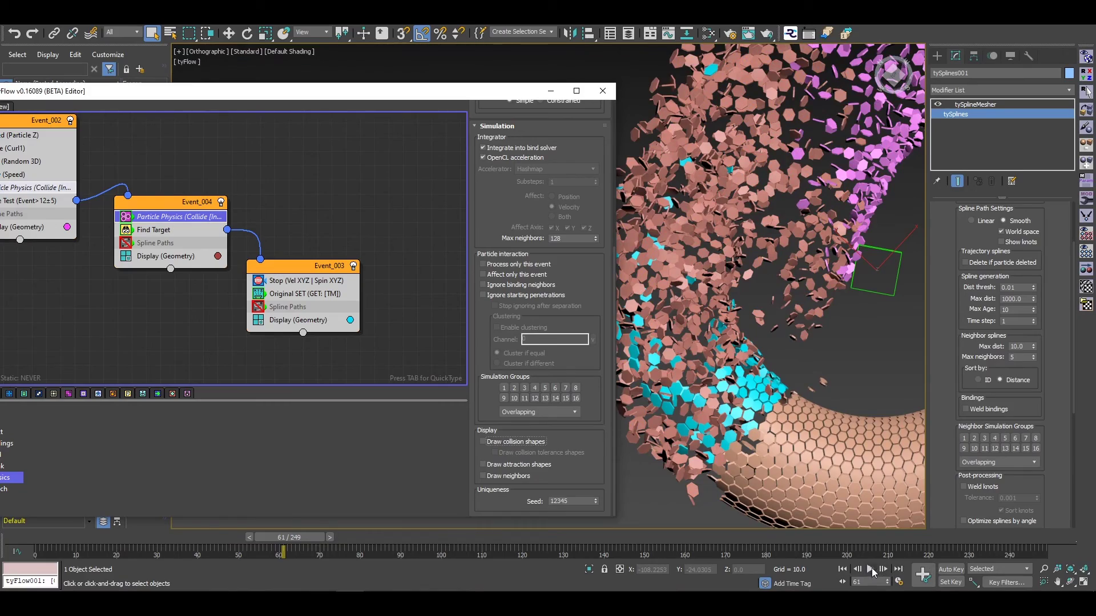
# Play the simulation from frame 61 to frame 134 and examine up close how the hexagons settle back onto the torus
pyautogui.click(871, 570)
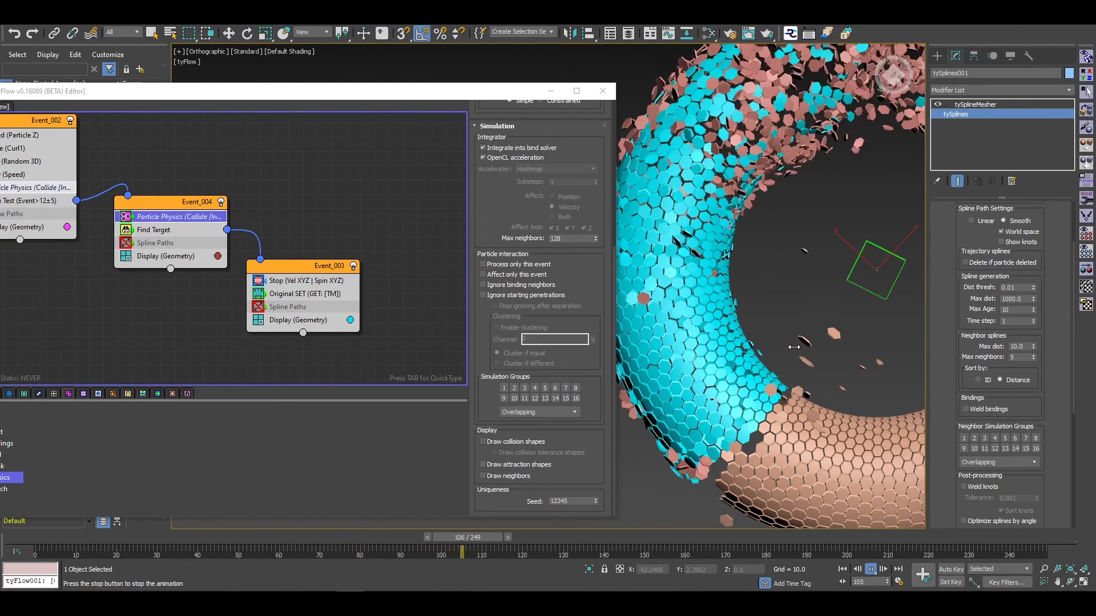
pyautogui.scroll(4, 739, 362)
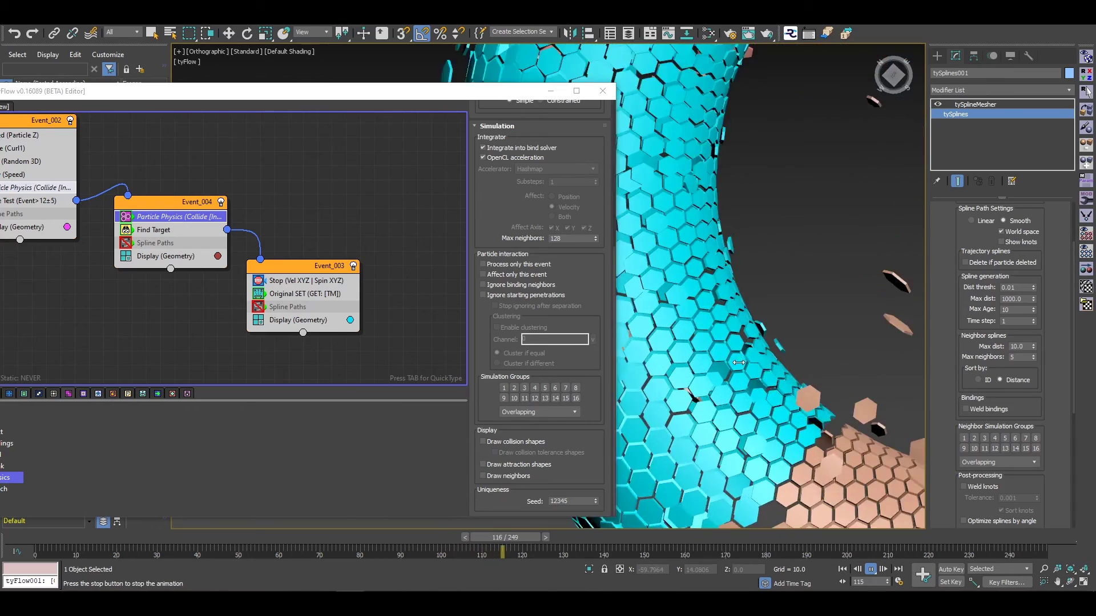
pyautogui.scroll(-3, 736, 371)
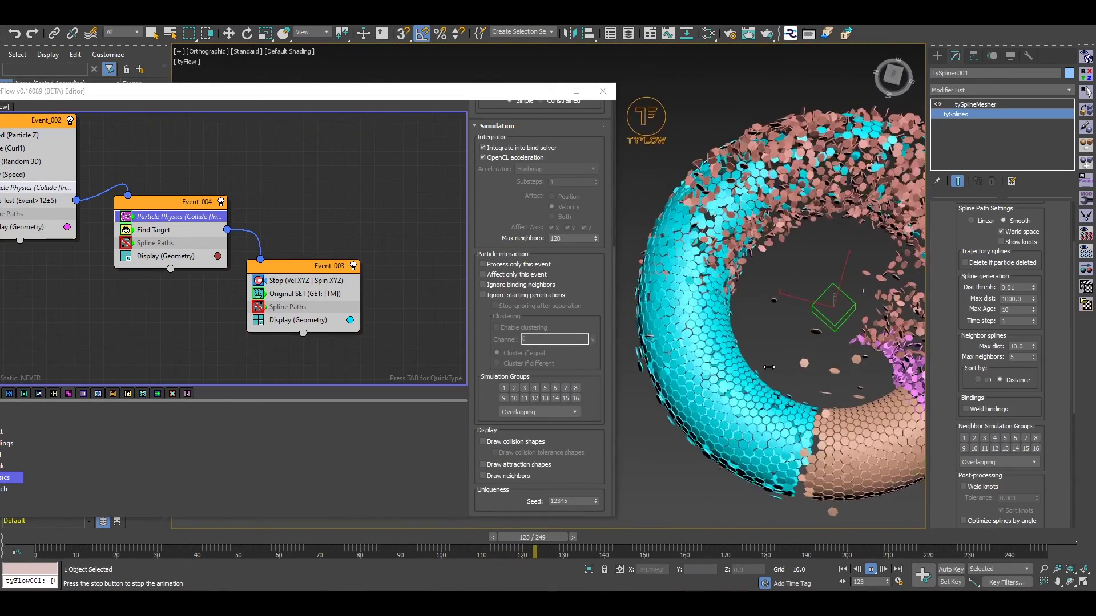
pyautogui.scroll(5, 759, 394)
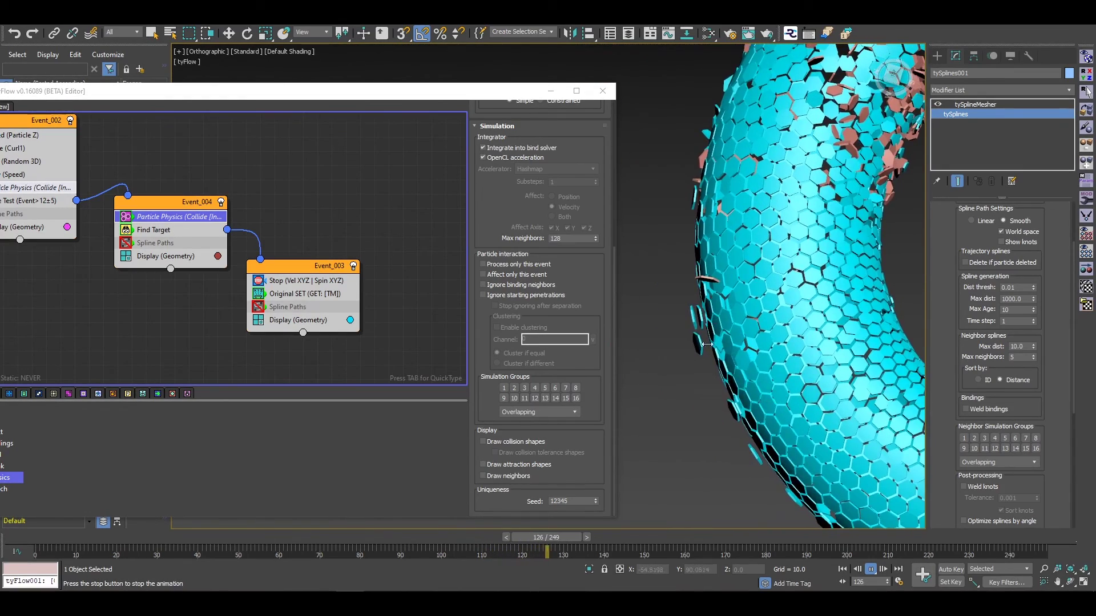
pyautogui.click(871, 570)
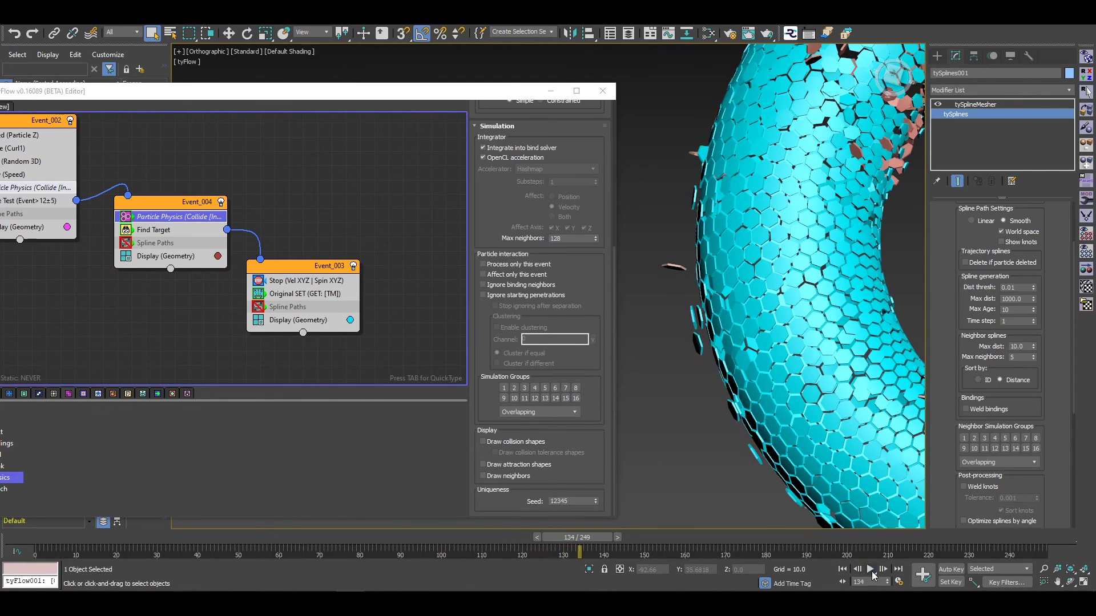
# Turn on Process only this event in Event_004's Particle Physics operator and replay the simulation from frame 0 to frame 140
pyautogui.click(843, 569)
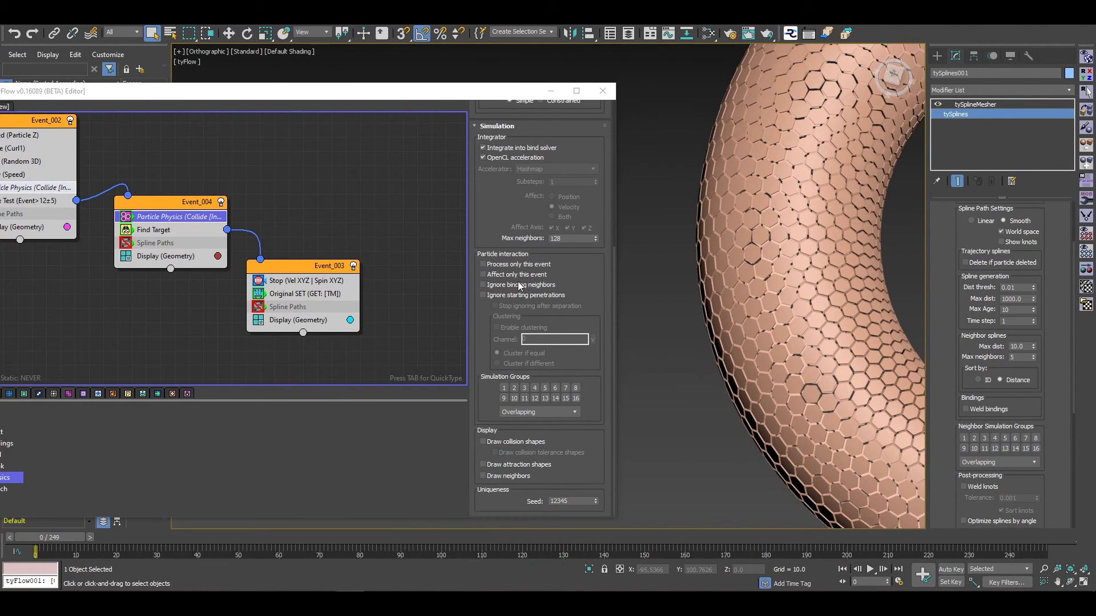
pyautogui.click(484, 264)
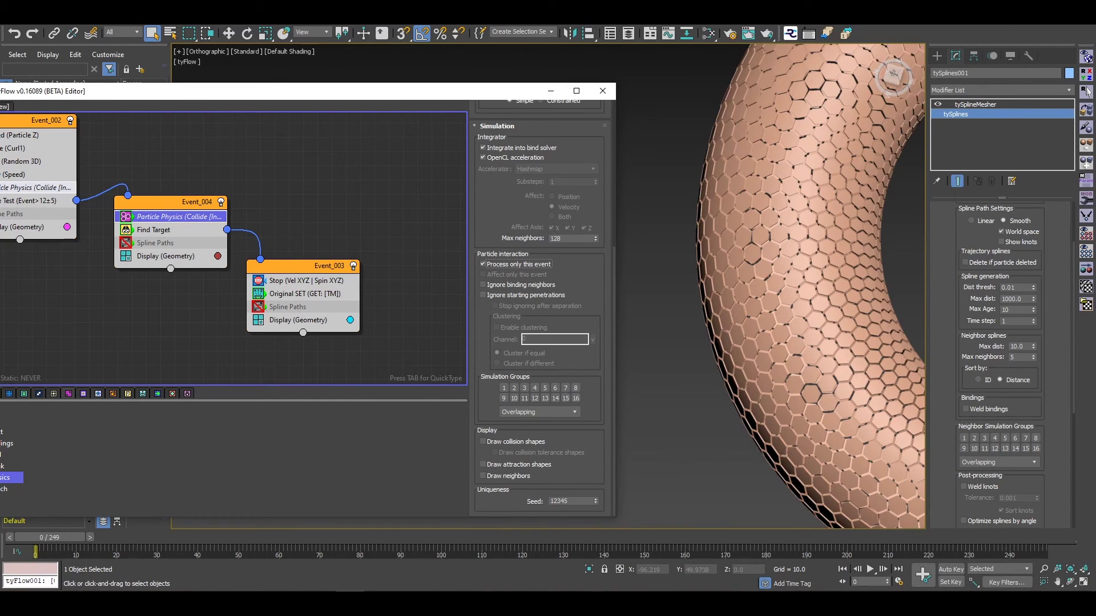
pyautogui.click(871, 570)
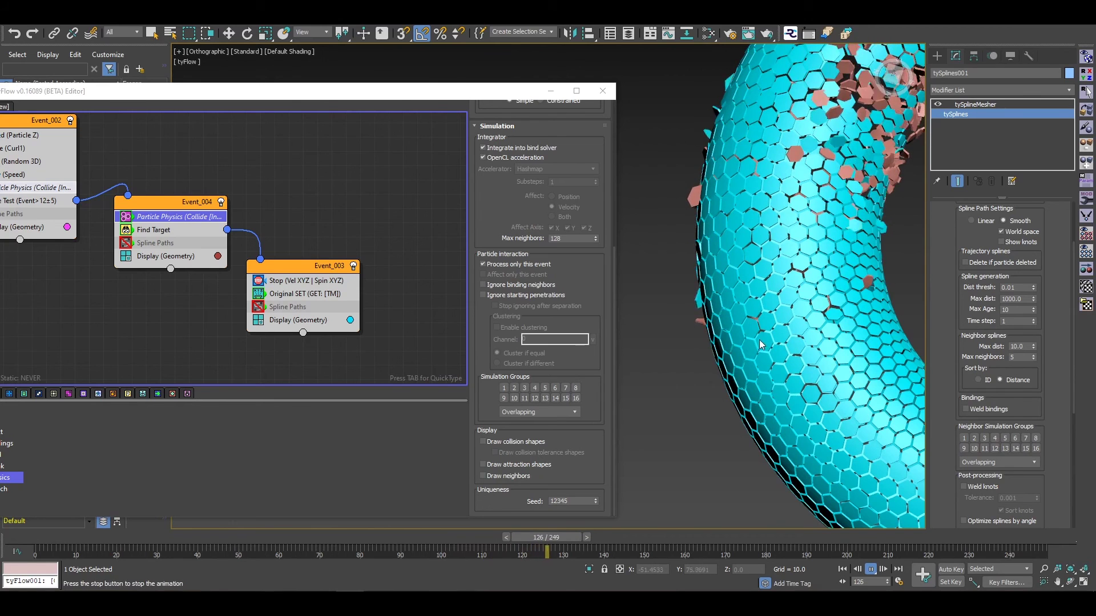
pyautogui.moveTo(829, 356); pyautogui.dragTo(765, 365, button='middle')
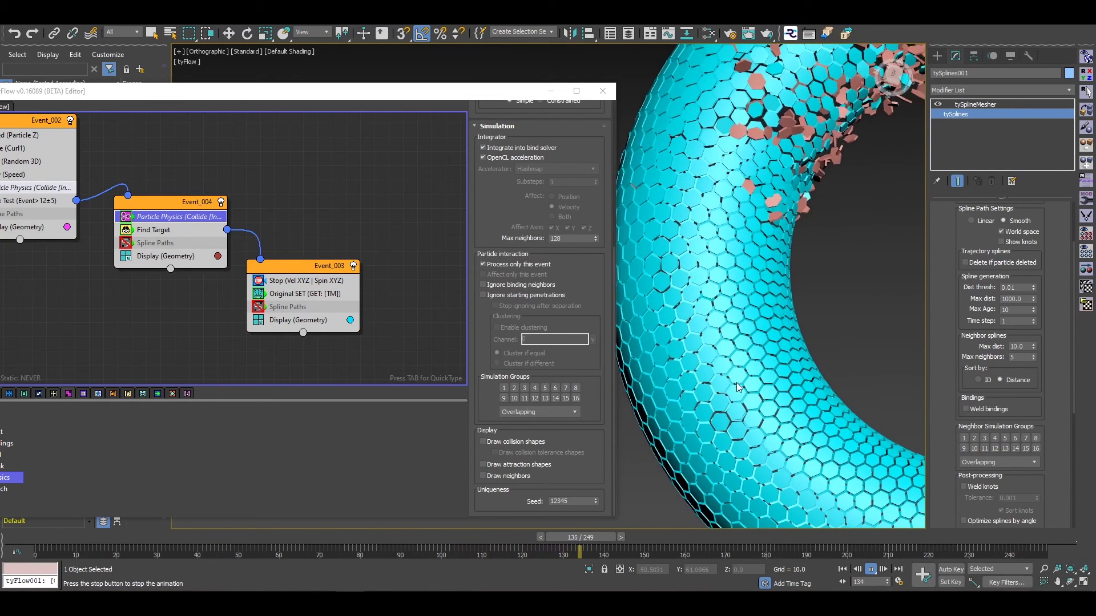
pyautogui.click(870, 569)
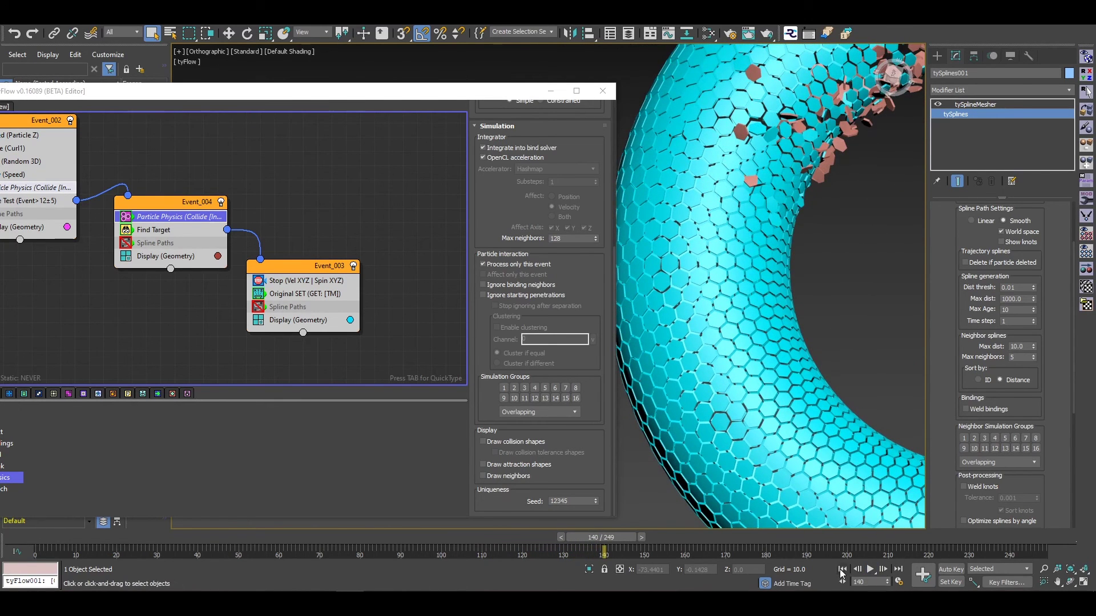
# Back at frame 0, shift Event_003 slightly away from Event_004 and set Find Target's distance test to less than 4.0 with 20% variation
pyautogui.click(842, 569)
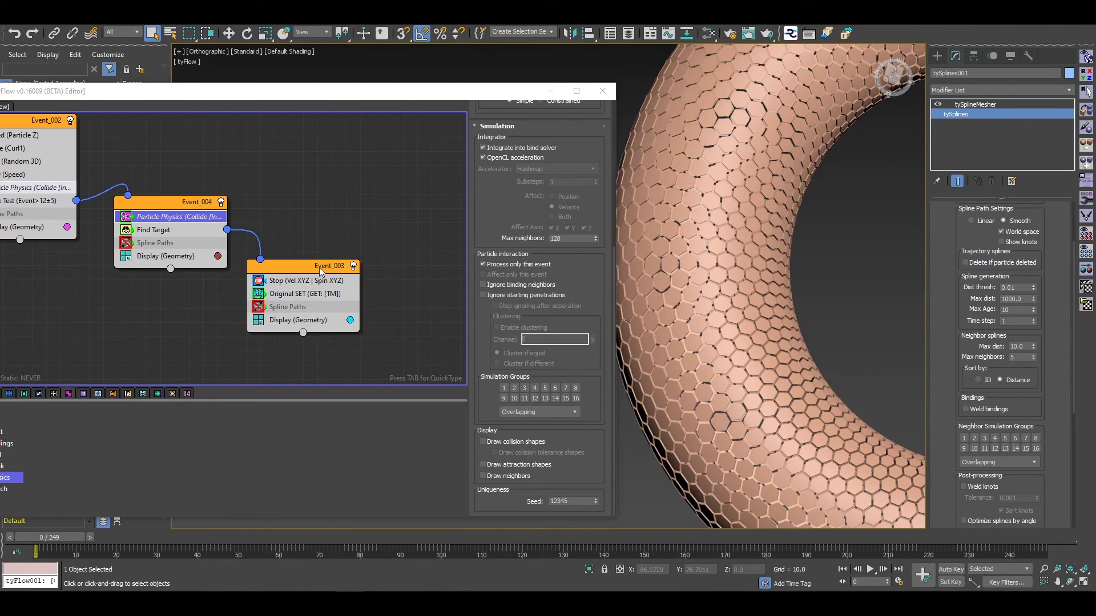
pyautogui.moveTo(319, 267); pyautogui.dragTo(340, 273)
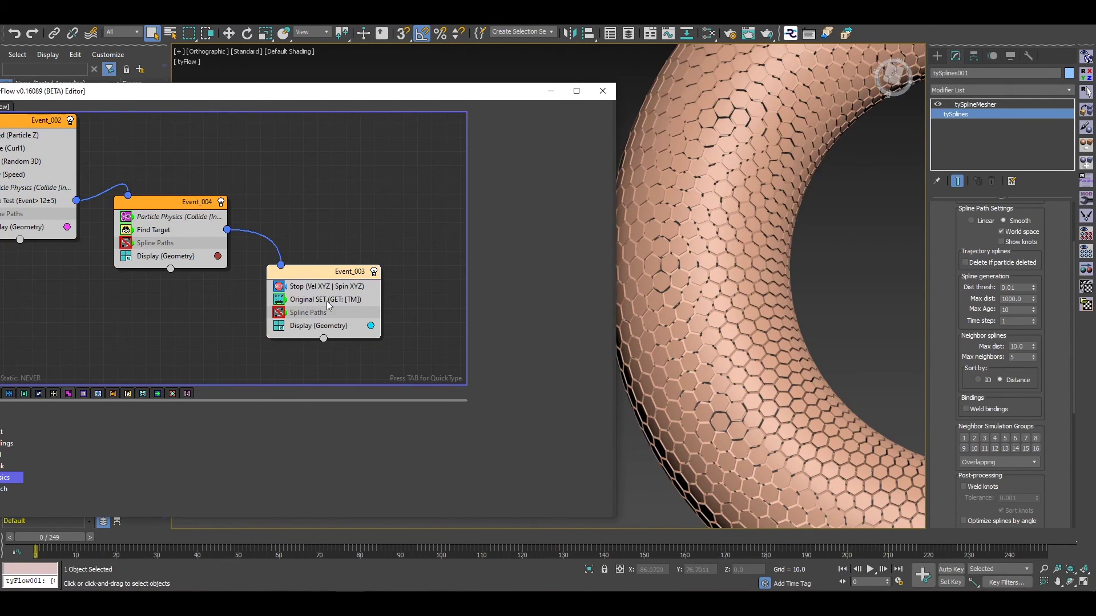
pyautogui.click(173, 231)
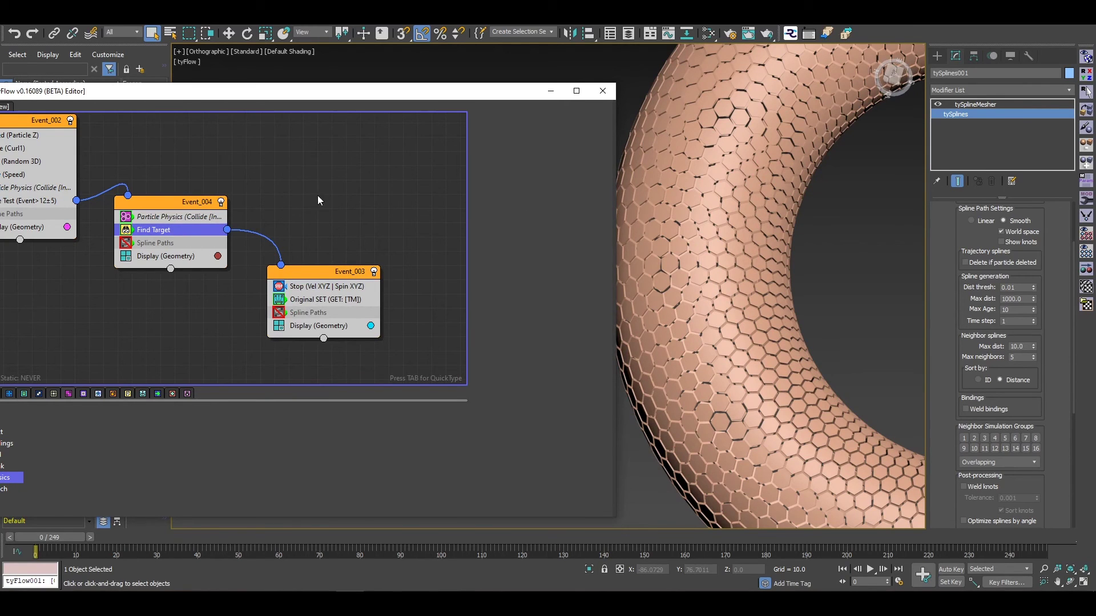
pyautogui.click(566, 195)
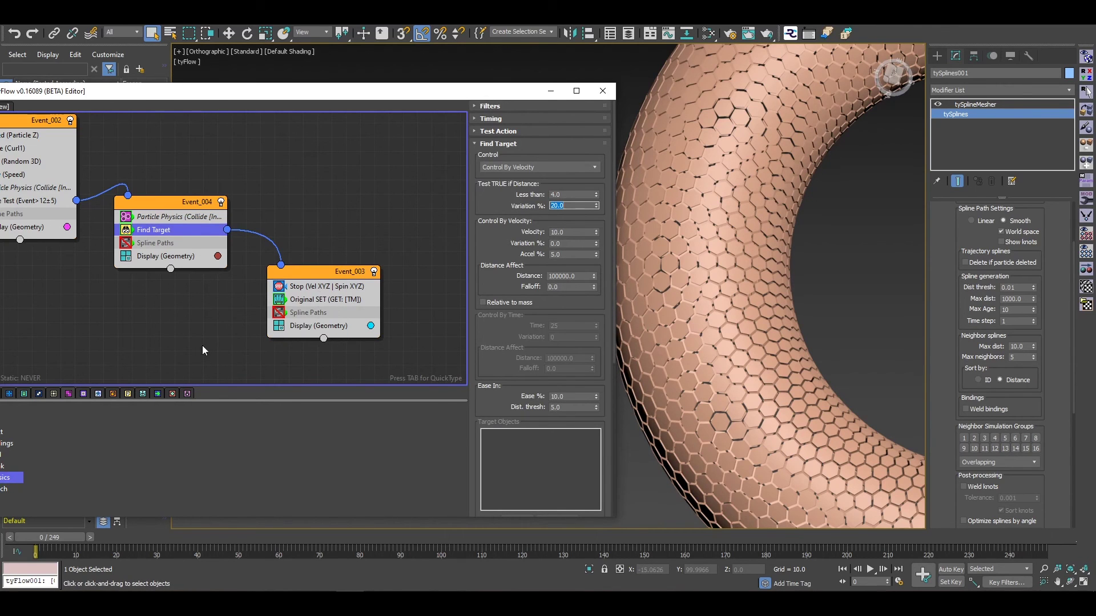
# Minimize the tyFlow editor, unhide the cage object and hide Dummy001, keeping the whole torus in view
pyautogui.scroll(-5, 734, 330)
pyautogui.scroll(6, 733, 329)
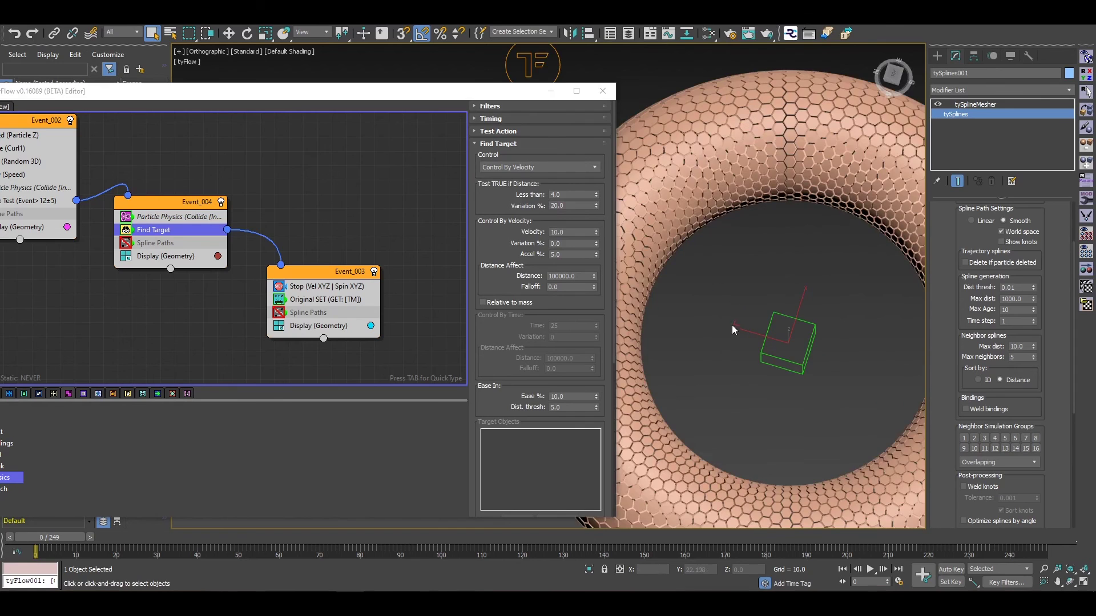
pyautogui.click(551, 91)
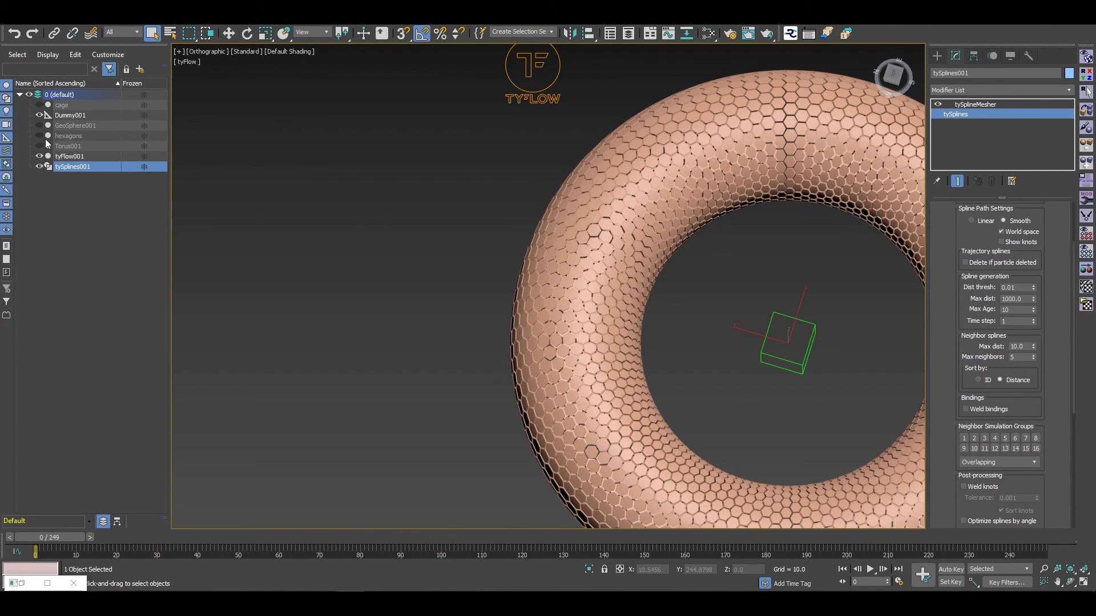
pyautogui.click(39, 105)
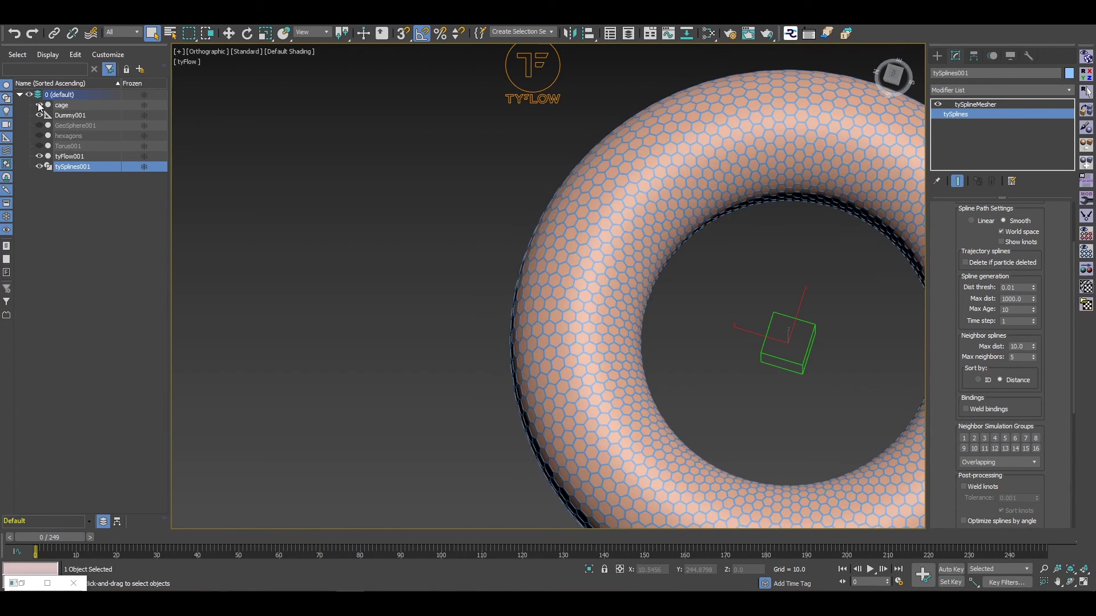
pyautogui.scroll(-4, 627, 342)
pyautogui.scroll(5, 685, 334)
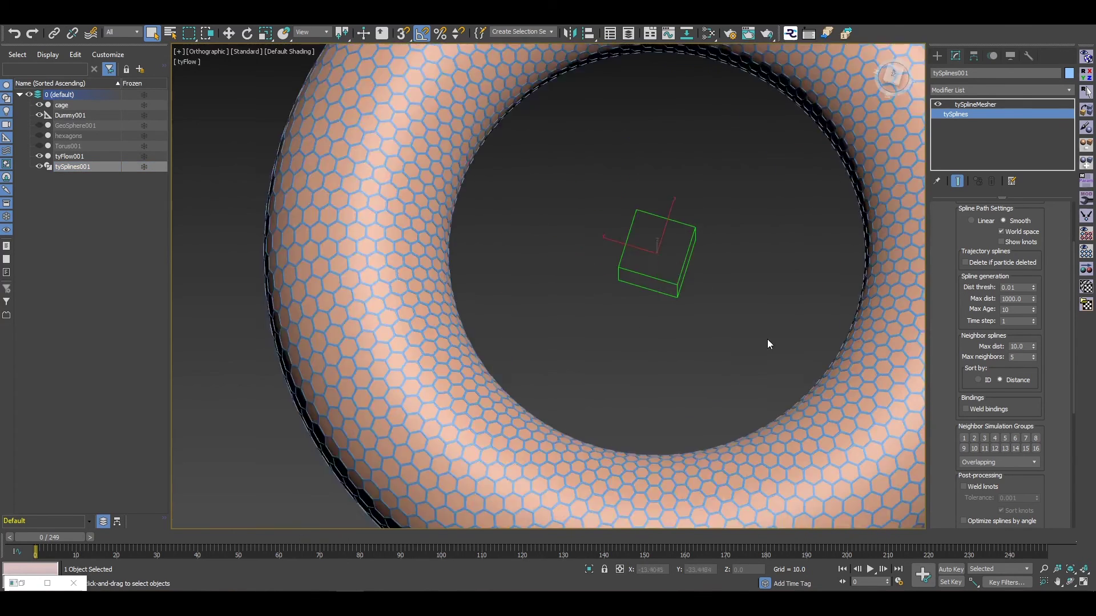
pyautogui.scroll(-1, 773, 351)
pyautogui.moveTo(778, 357); pyautogui.dragTo(570, 323, button='middle')
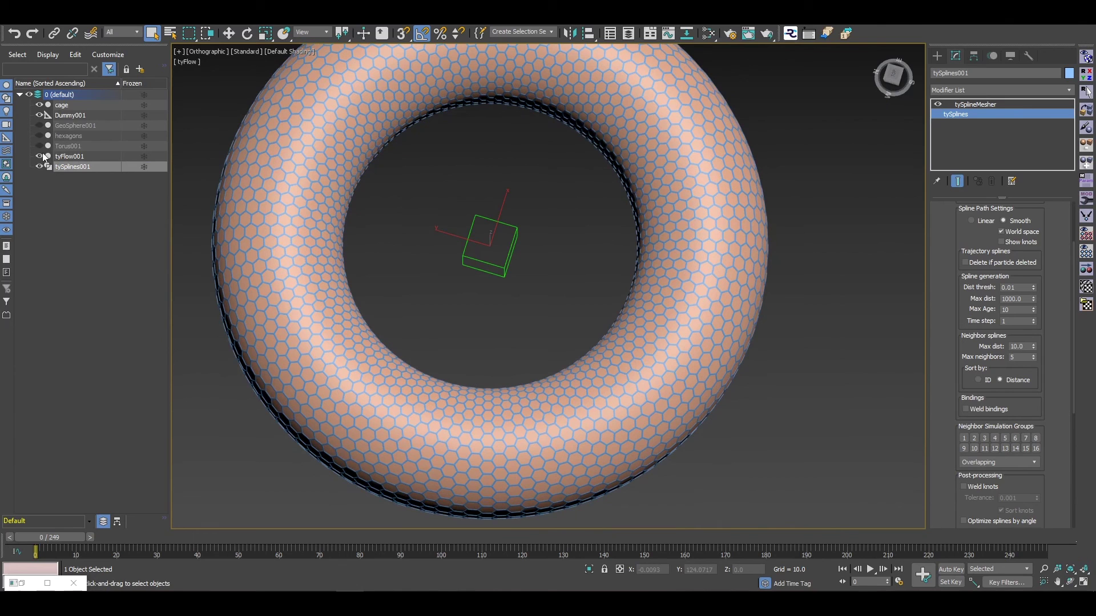
pyautogui.click(40, 116)
pyautogui.scroll(-4, 499, 221)
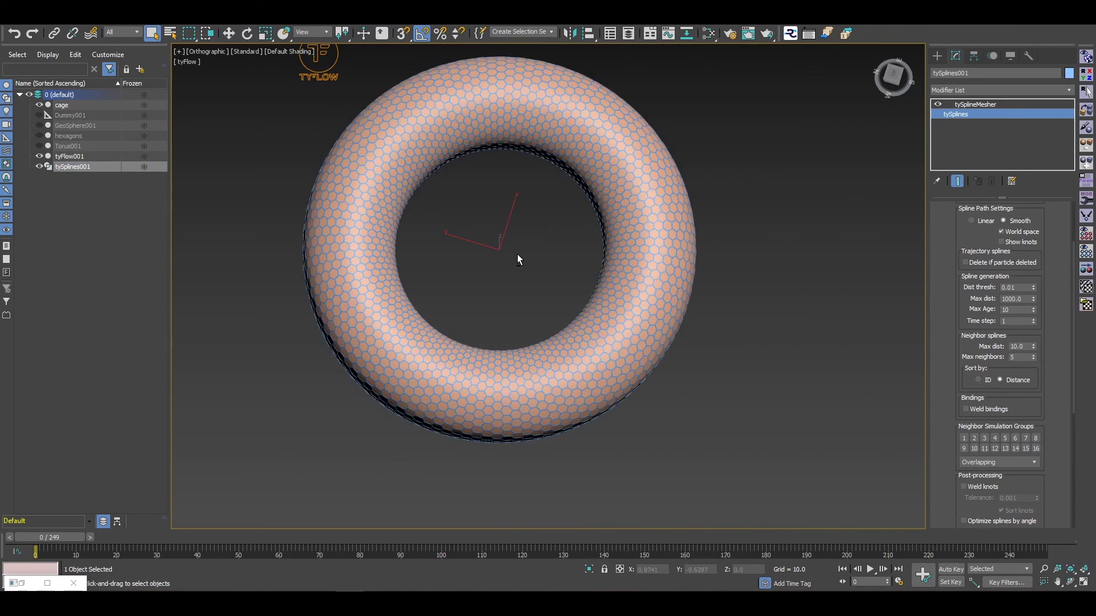
pyautogui.moveTo(519, 262); pyautogui.dragTo(605, 295, button='middle')
# Play the simulation from frame 0 to frame 211 and scrub on to frame 227 to check the hexagons' return
pyautogui.click(868, 569)
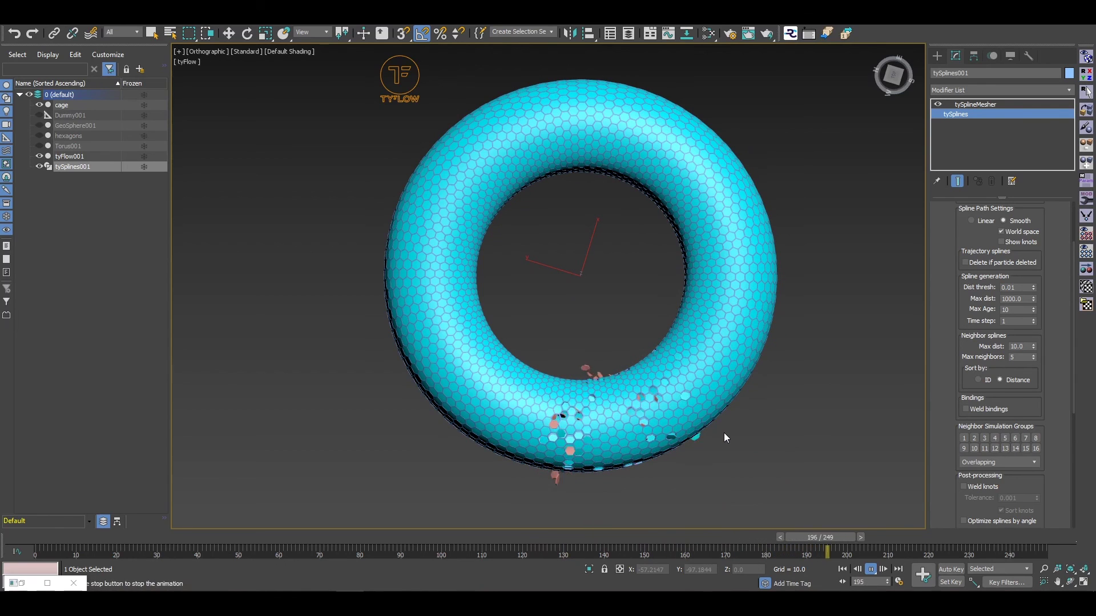
pyautogui.click(868, 567)
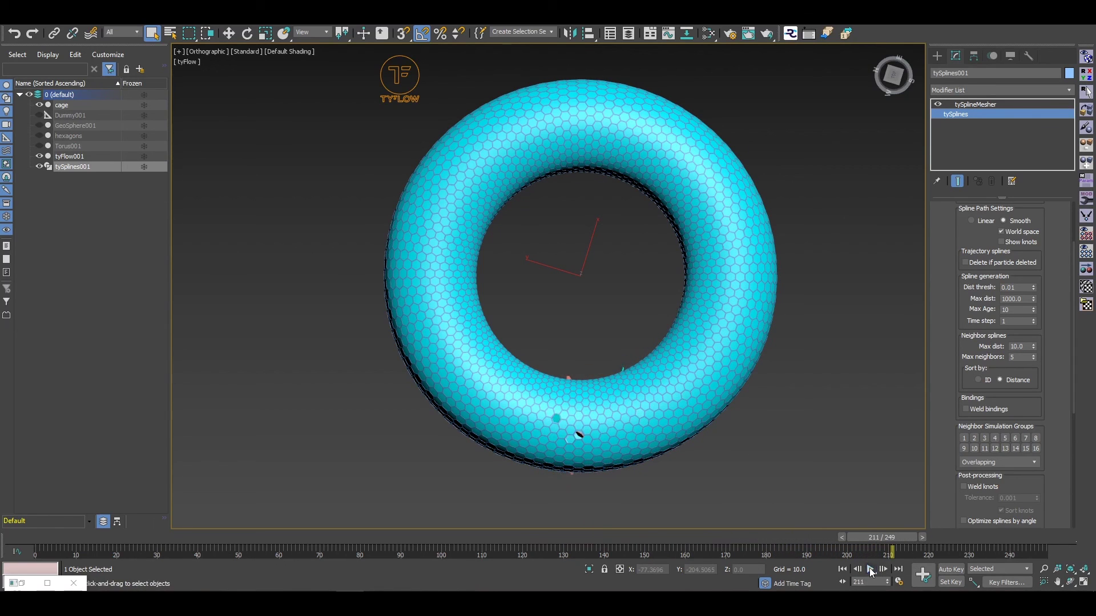
pyautogui.moveTo(882, 538); pyautogui.dragTo(912, 525)
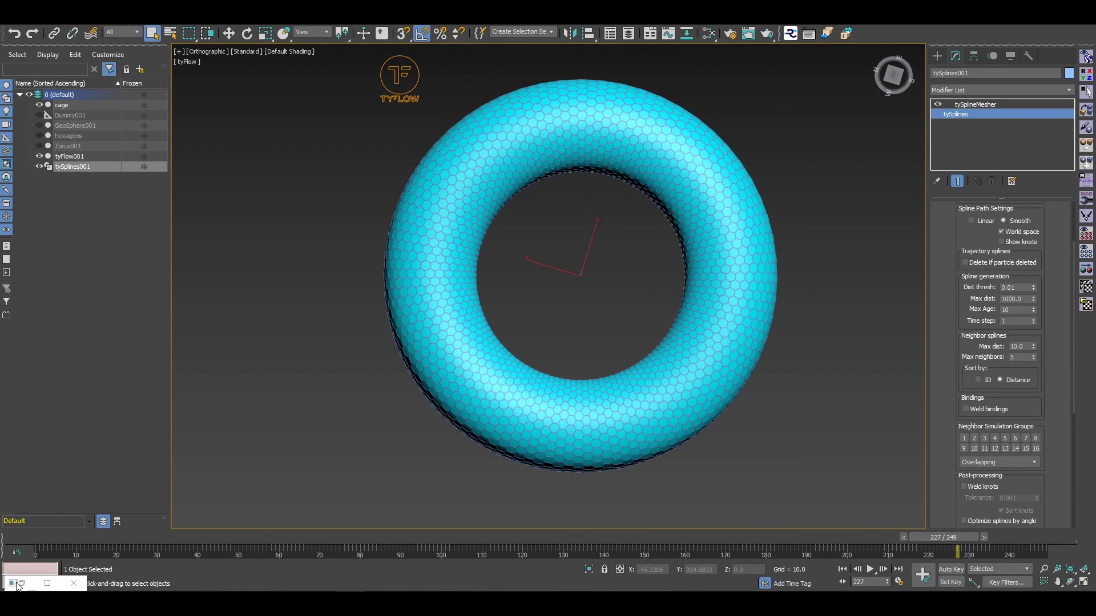
# Restore the tyFlow editor and enable the Spline Paths operators in Event_002, Event_004 and Event_003
pyautogui.click(19, 584)
pyautogui.click(127, 243)
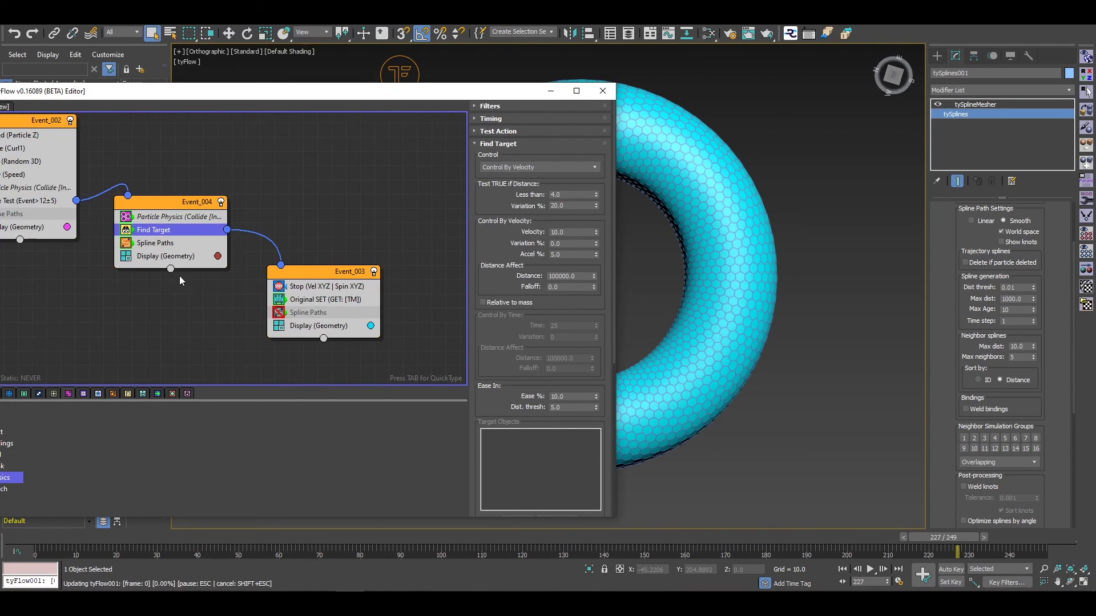
pyautogui.click(278, 313)
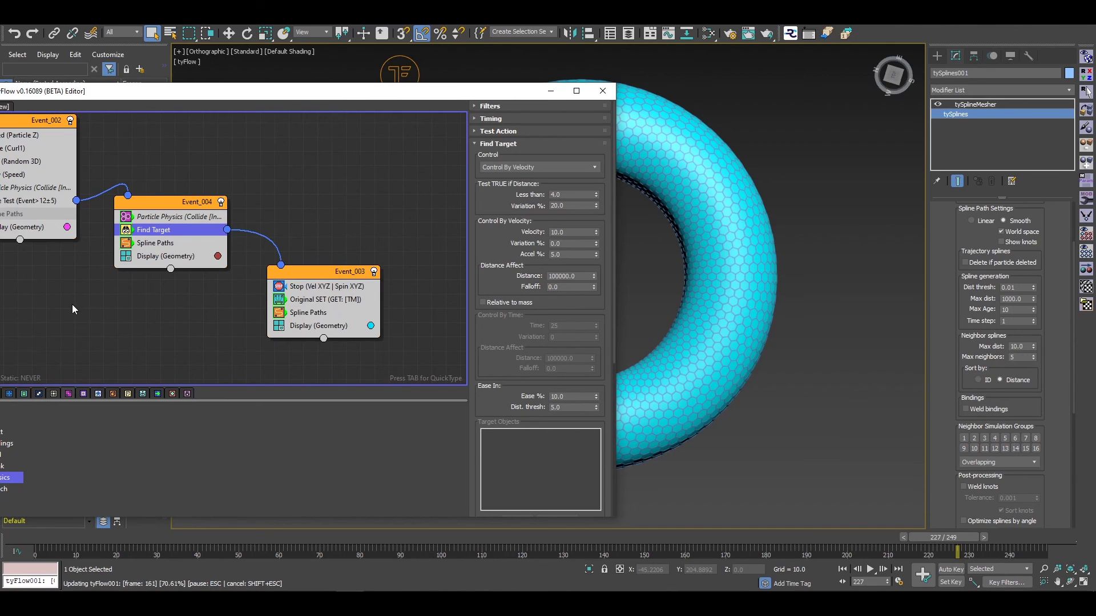
pyautogui.moveTo(56, 313); pyautogui.dragTo(142, 342, button='middle')
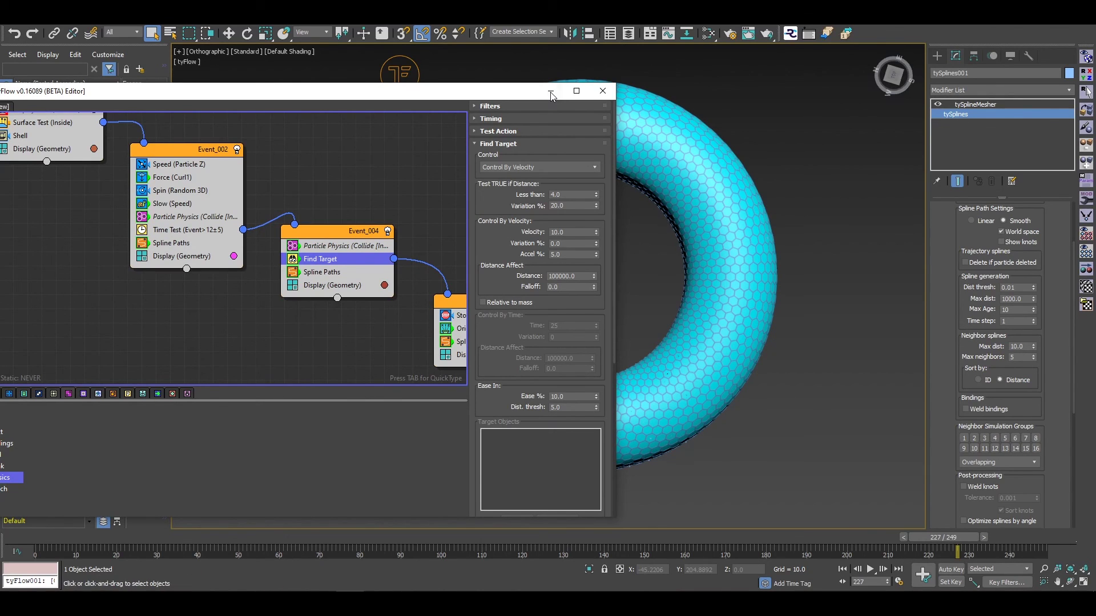
# Minimize the tyFlow editor and scrub through the timeline to the last frame, 249, to review the animation
pyautogui.click(551, 93)
pyautogui.moveTo(45, 541); pyautogui.dragTo(1042, 528)
pyautogui.click(897, 570)
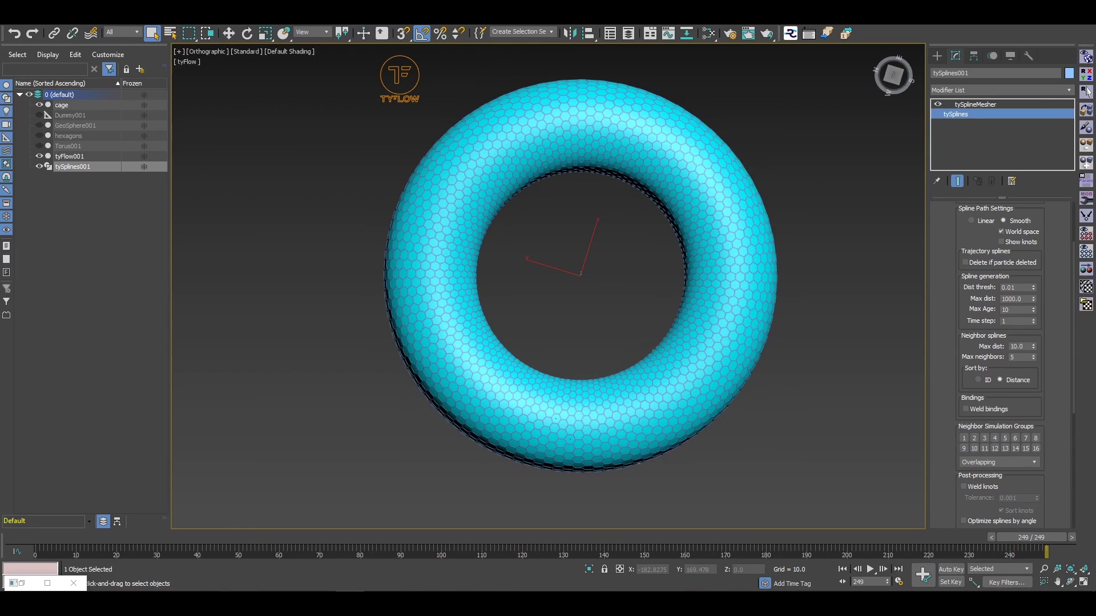